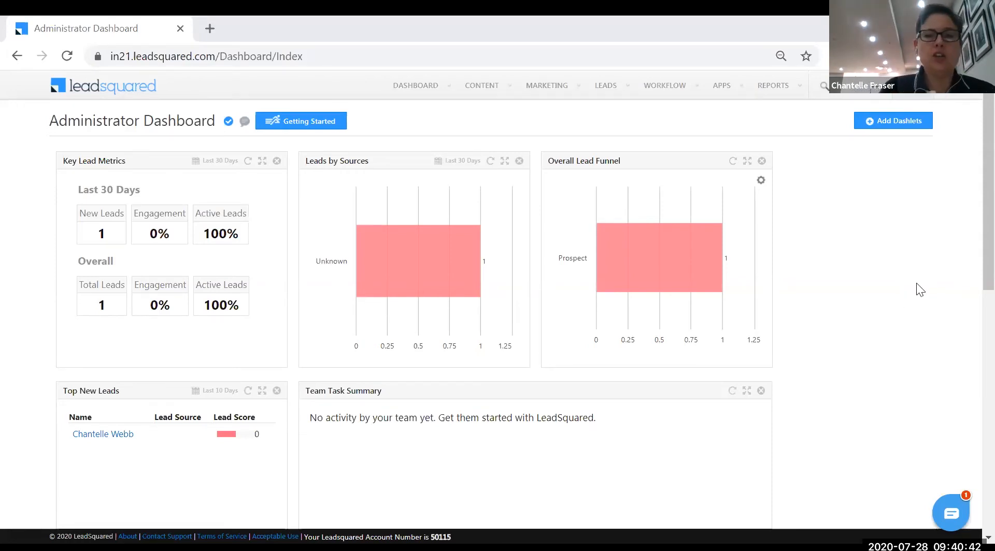
Leave the Administrator Dashboard and open Settings from the user name menu
{"action": "left_click", "coordinate": [909, 96]}
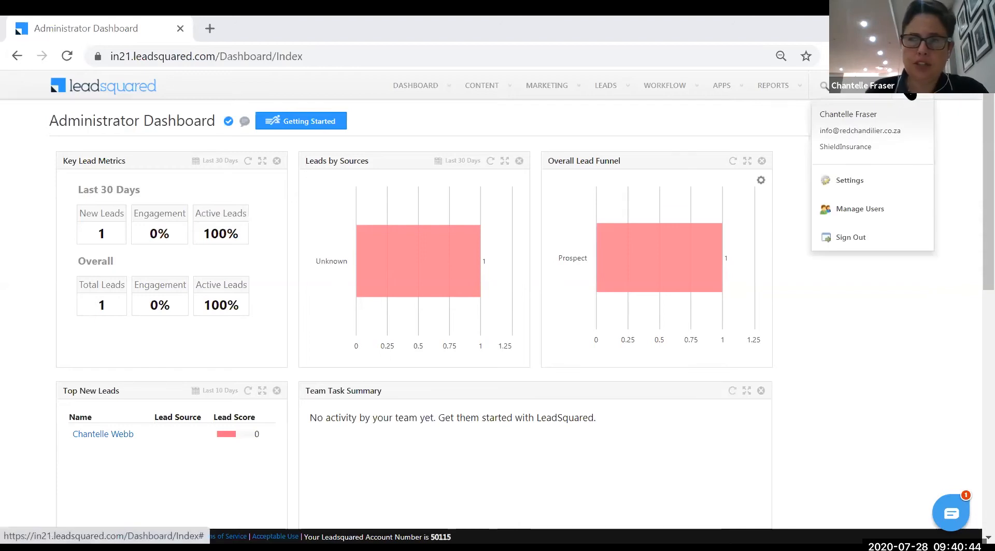
{"action": "left_click", "coordinate": [853, 183]}
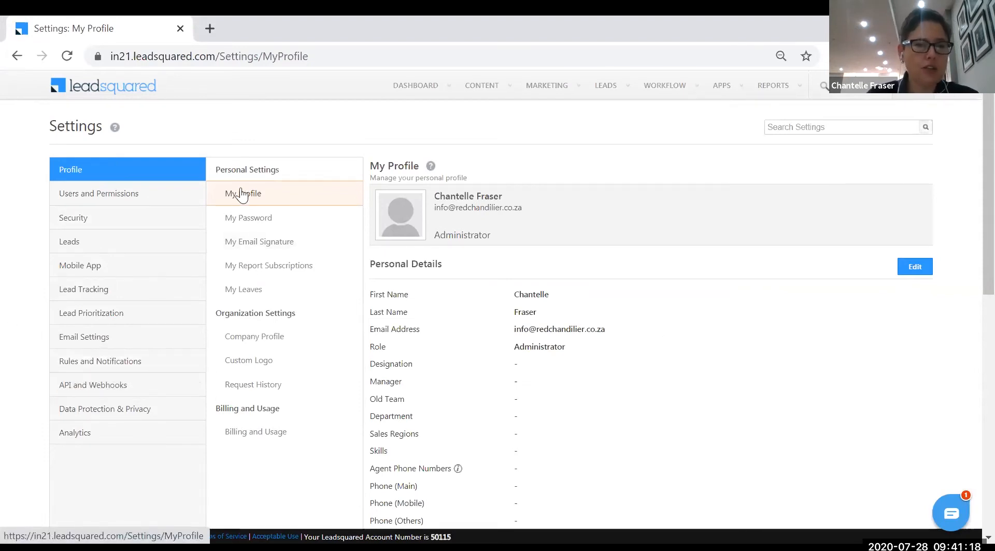
Open ShieldInsurance's Company Profile, with its date format, ZAR currency, time zone and allowed e-mail domains
{"action": "left_click", "coordinate": [863, 85]}
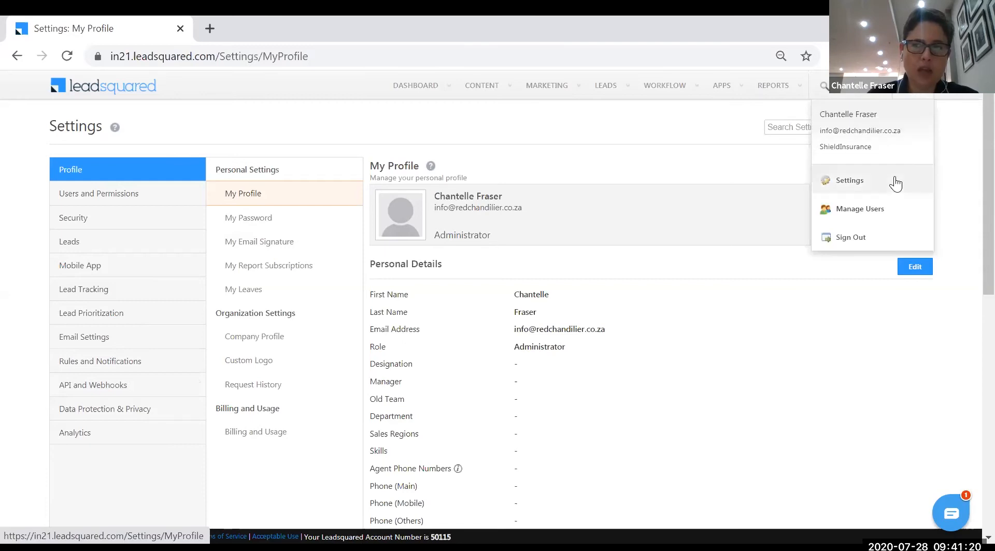
{"action": "left_click", "coordinate": [285, 339]}
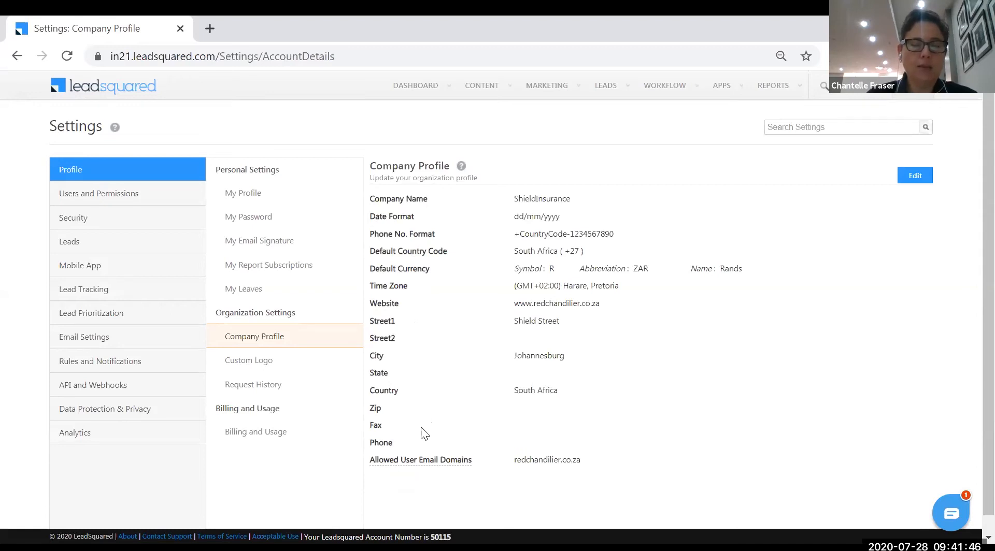
{"action": "mouse_move", "coordinate": [389, 462]}
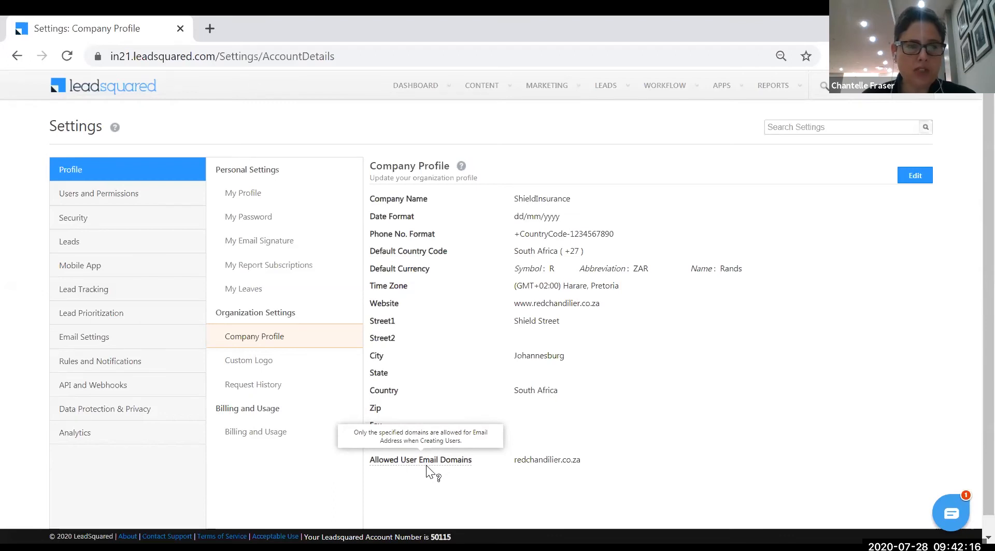
Open Users and Permissions to list the 7 active users and their roles
{"action": "left_click", "coordinate": [73, 196]}
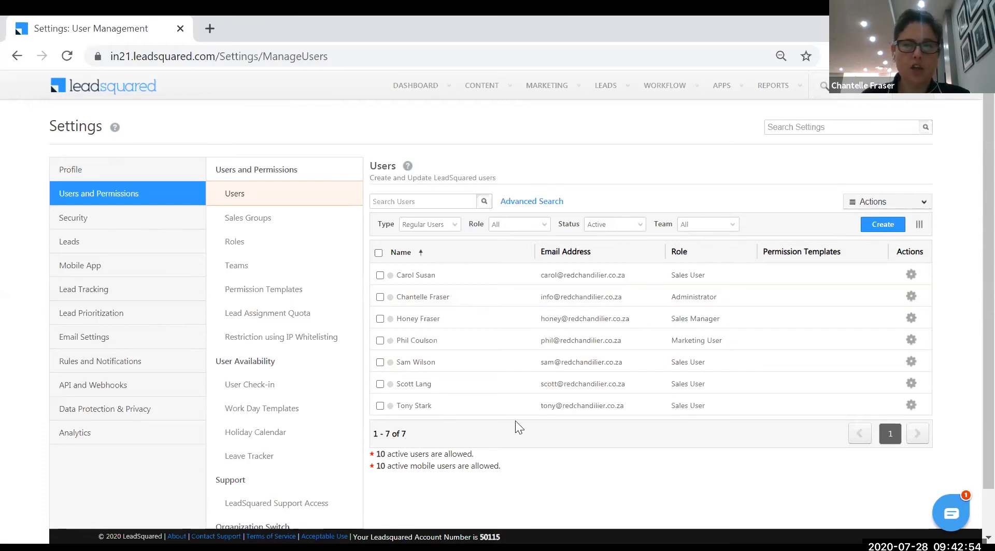
{"action": "left_click", "coordinate": [882, 228]}
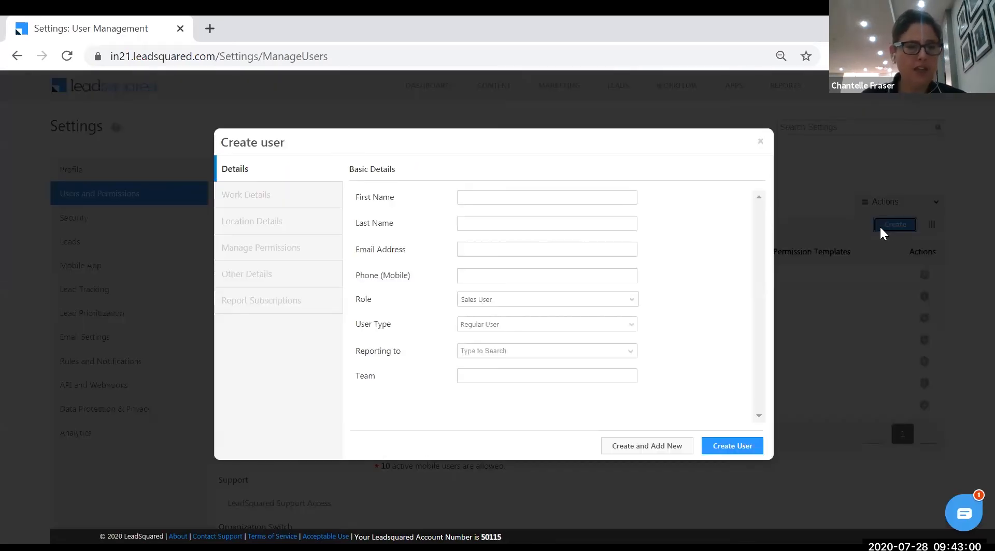
{"action": "left_click", "coordinate": [573, 197]}
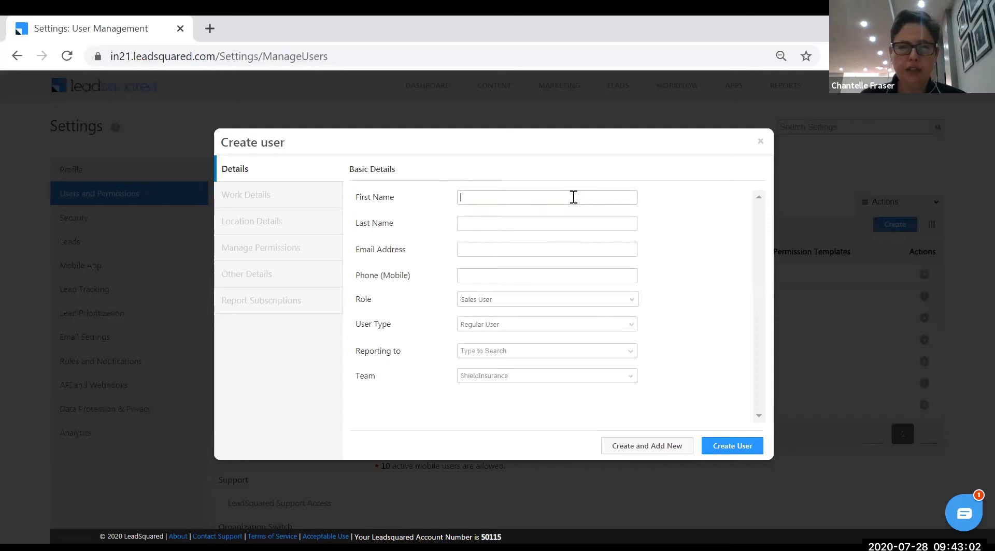
{"action": "left_click", "coordinate": [552, 225]}
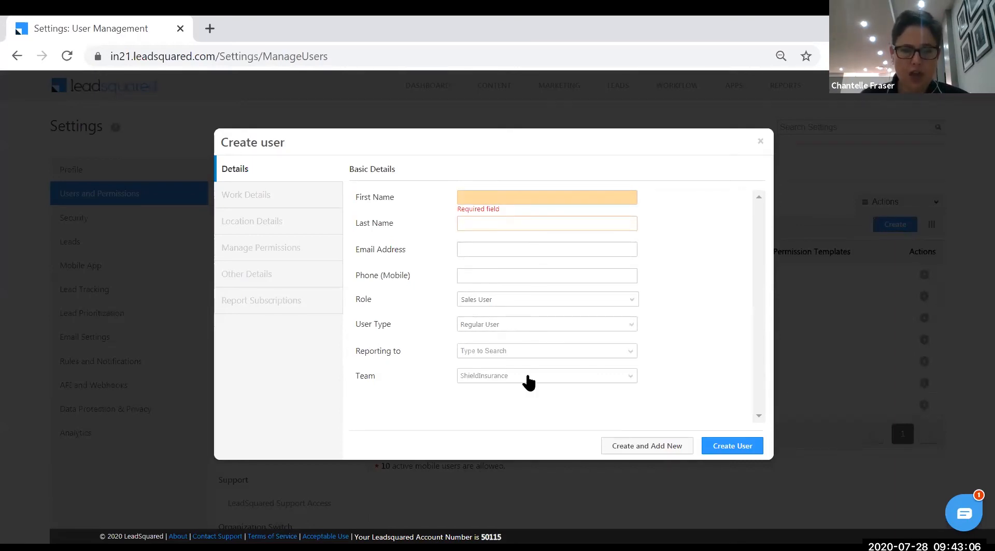
{"action": "left_click", "coordinate": [632, 303]}
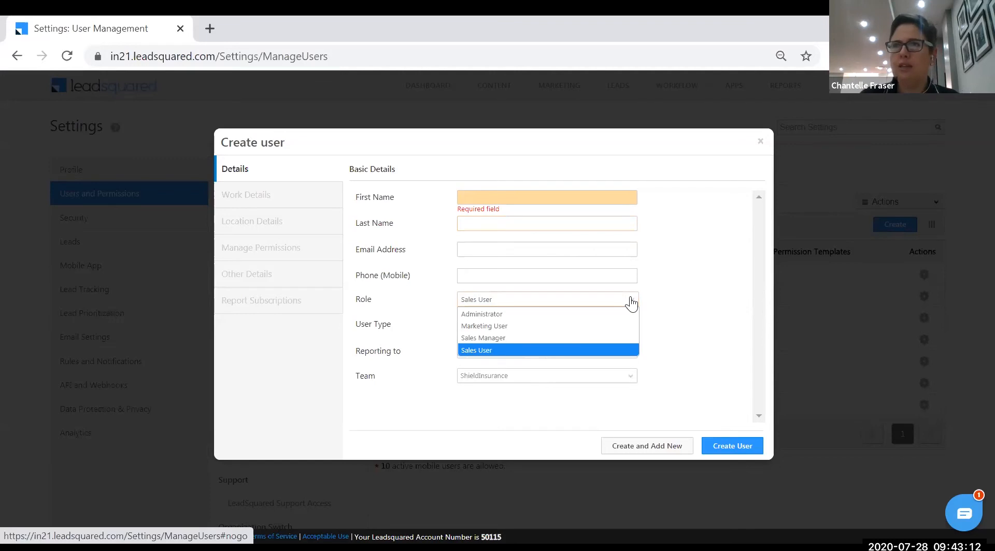
{"action": "left_click", "coordinate": [673, 296]}
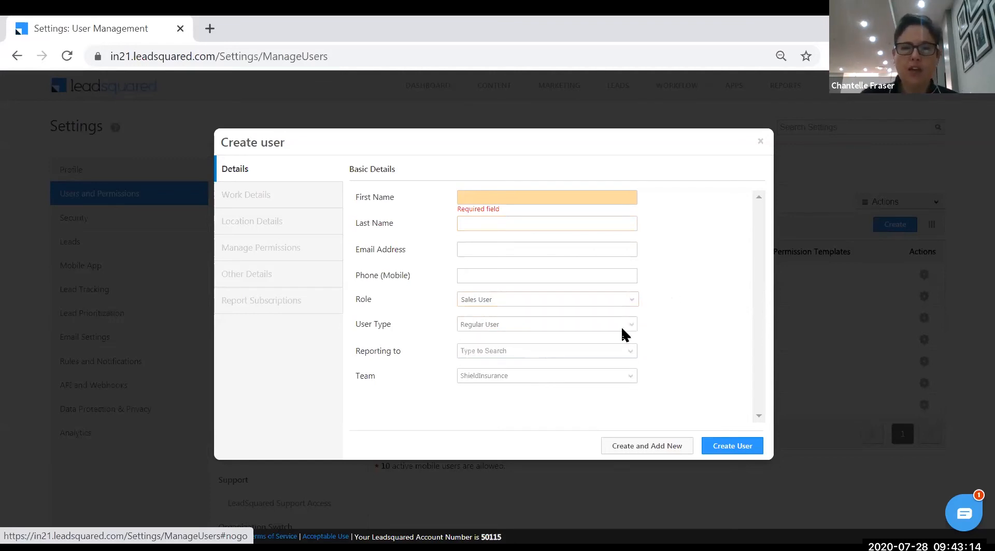
{"action": "left_click", "coordinate": [626, 326]}
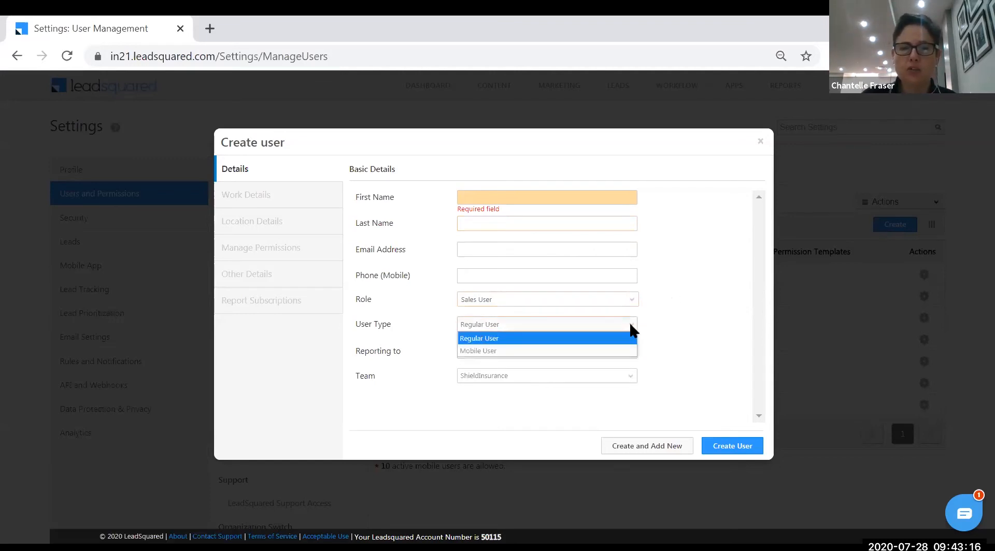
{"action": "left_click", "coordinate": [673, 319]}
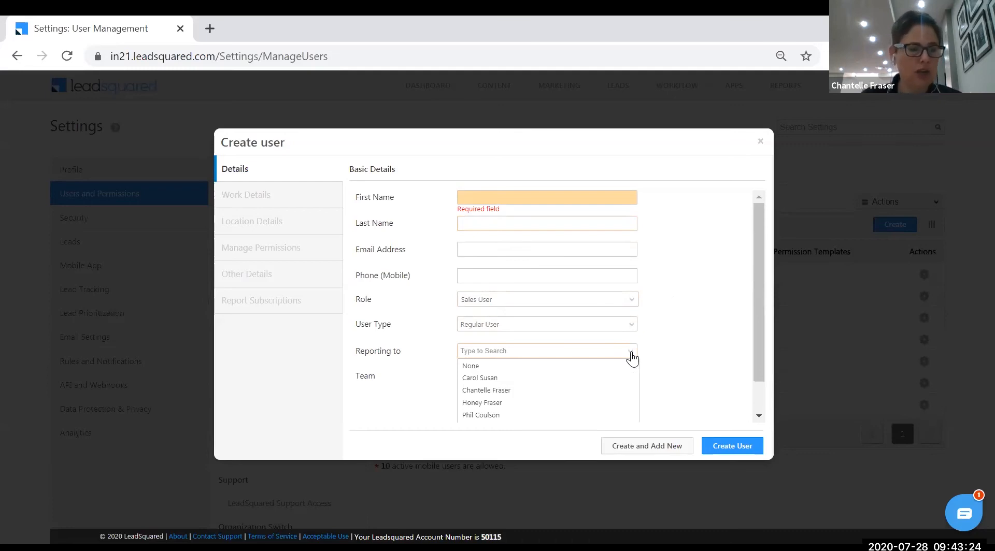
{"action": "left_click", "coordinate": [700, 340]}
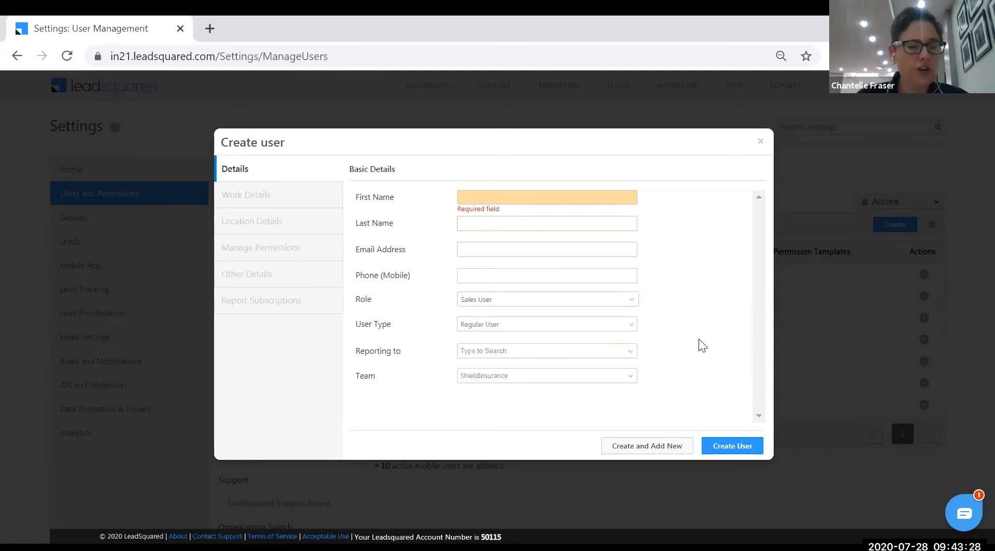
{"action": "left_click", "coordinate": [760, 140]}
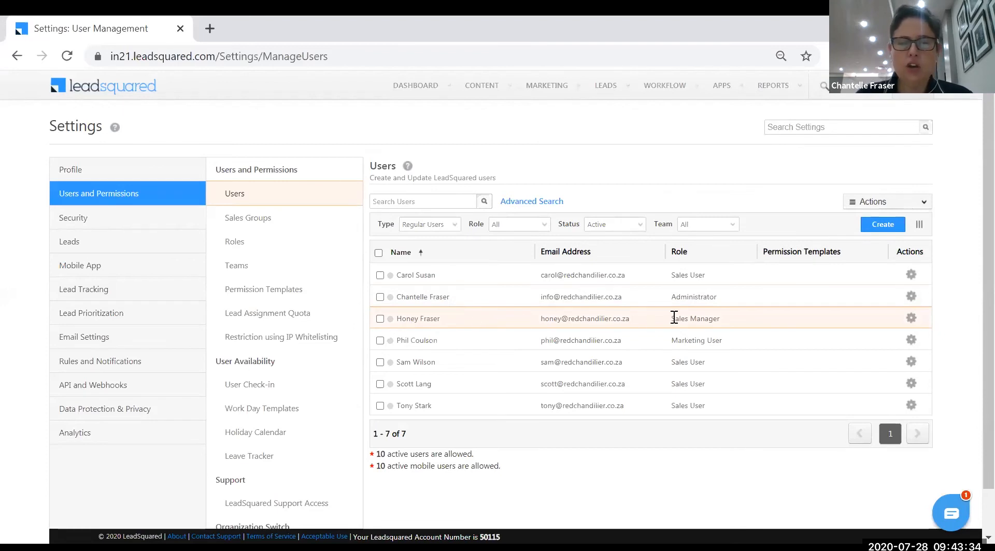
Open the Edit user dialog for the first Sales User from its Actions gear menu
{"action": "left_click", "coordinate": [911, 318]}
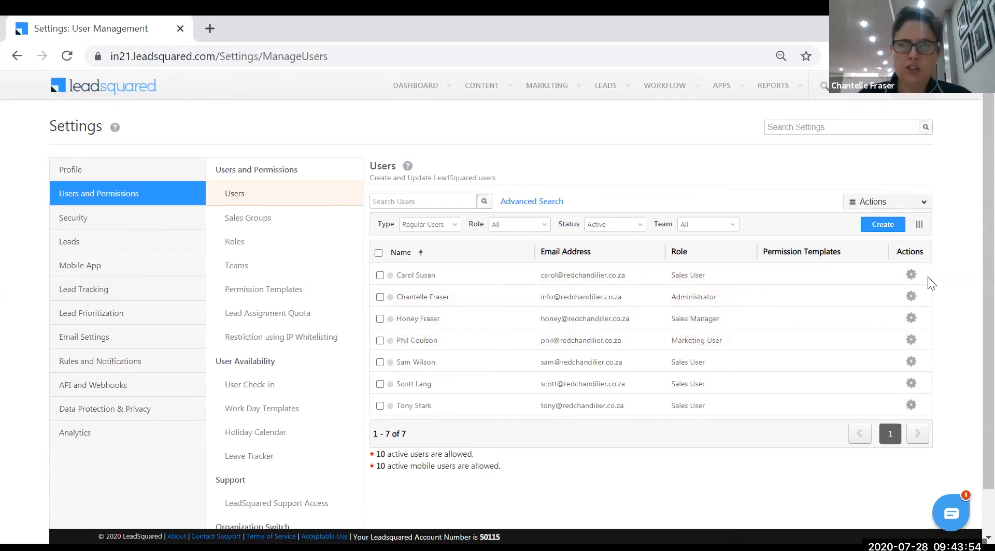
{"action": "mouse_move", "coordinate": [911, 275]}
{"action": "left_click", "coordinate": [866, 287]}
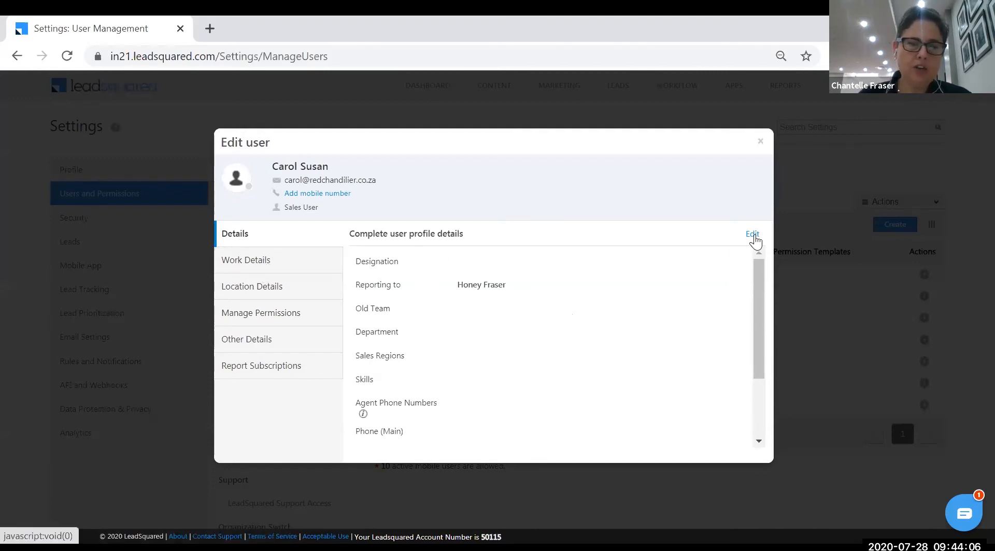
{"action": "scroll", "coordinate": [762, 363], "scroll_direction": "down", "scroll_amount": 2}
{"action": "scroll", "coordinate": [764, 311], "scroll_direction": "up", "scroll_amount": 2}
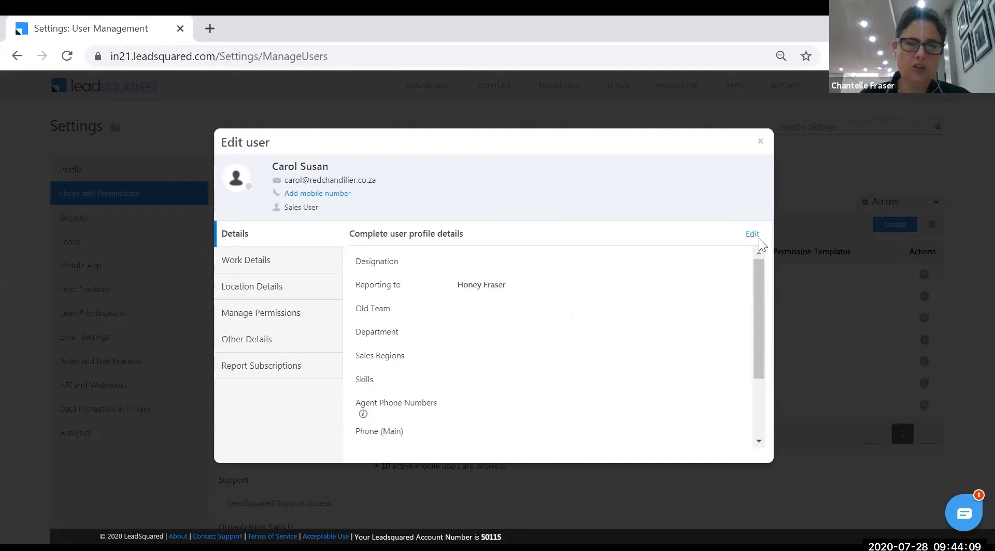
Switch the Holiday Calendar to SA Holidays - 2020, then open Location Details without saving it
{"action": "left_click", "coordinate": [244, 264]}
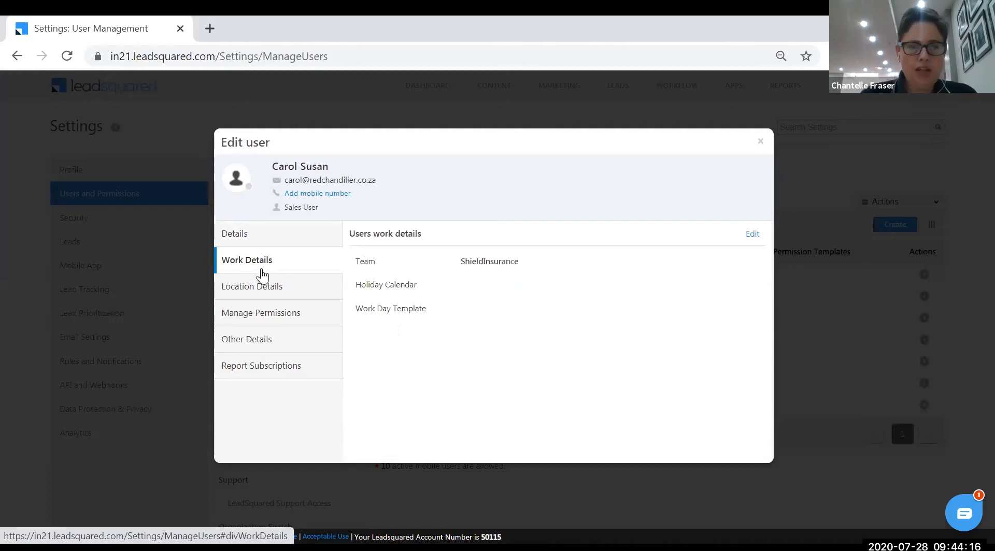
{"action": "left_click", "coordinate": [751, 234]}
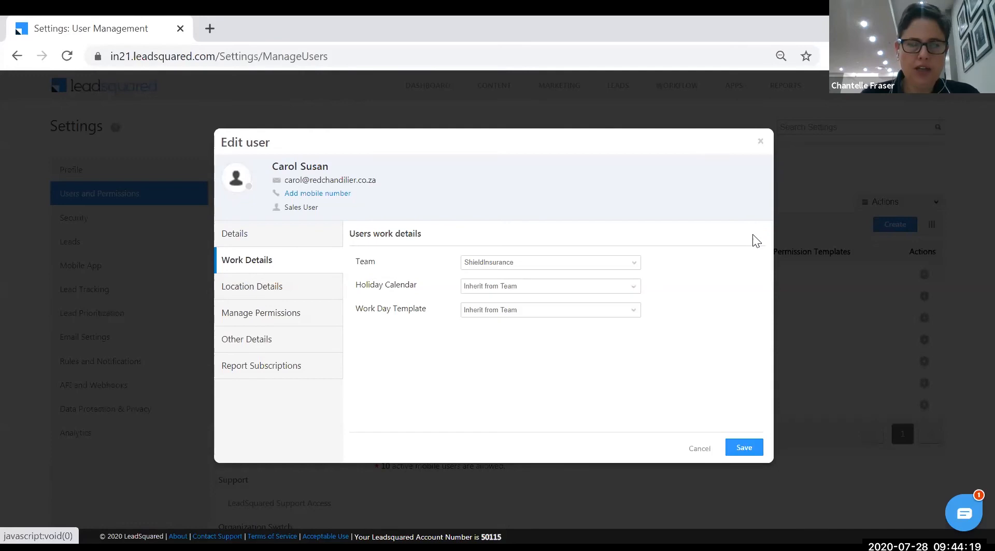
{"action": "left_click", "coordinate": [637, 290]}
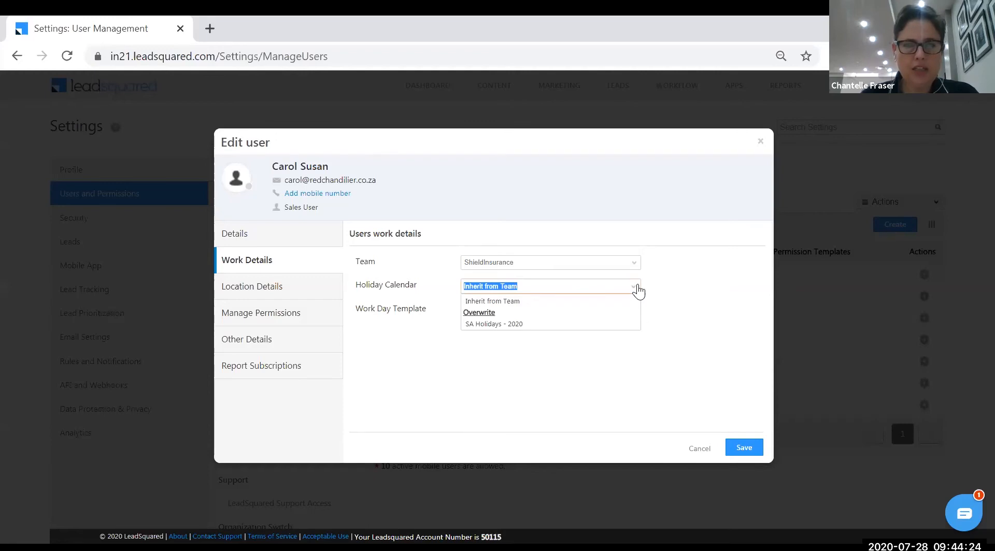
{"action": "left_click", "coordinate": [536, 325]}
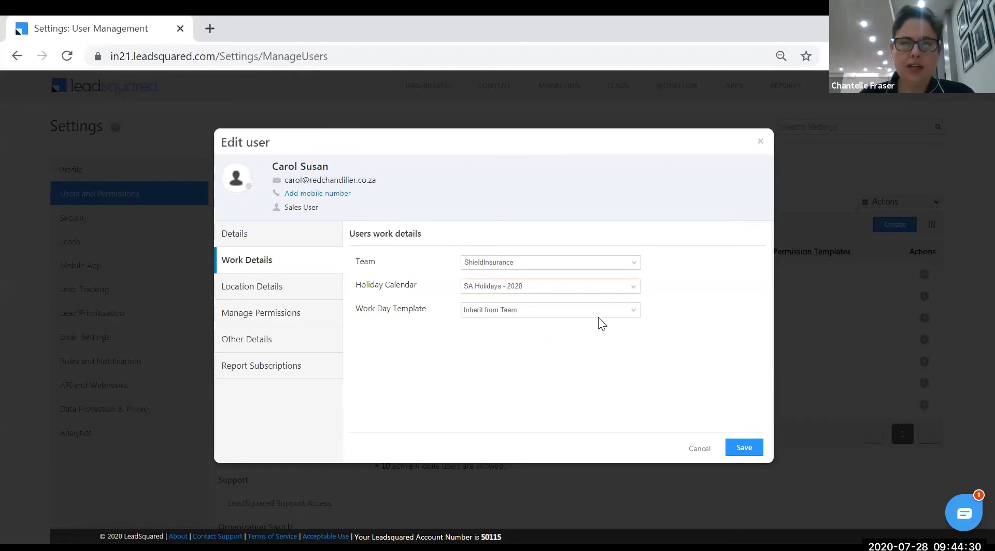
{"action": "left_click", "coordinate": [631, 311]}
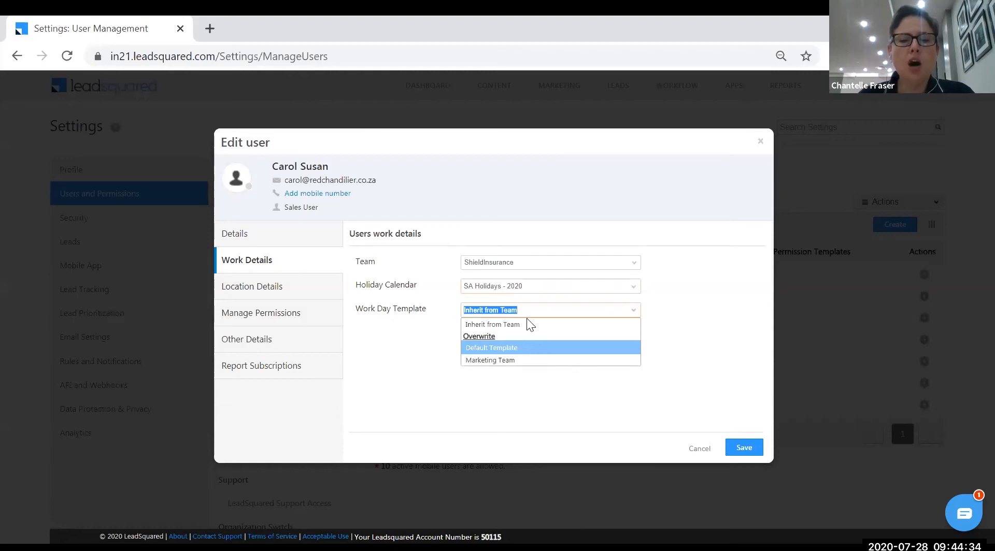
{"action": "left_click", "coordinate": [666, 297]}
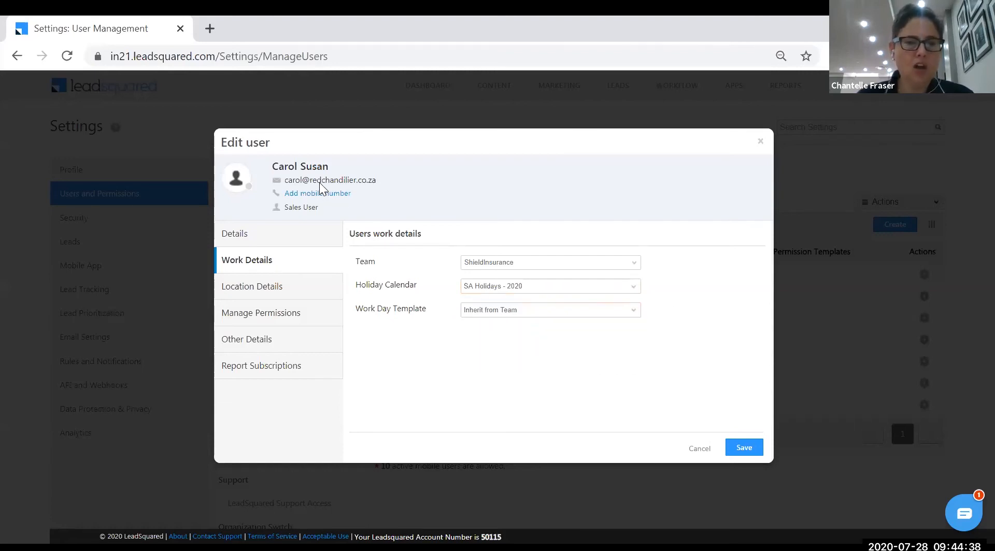
{"action": "left_click", "coordinate": [256, 287]}
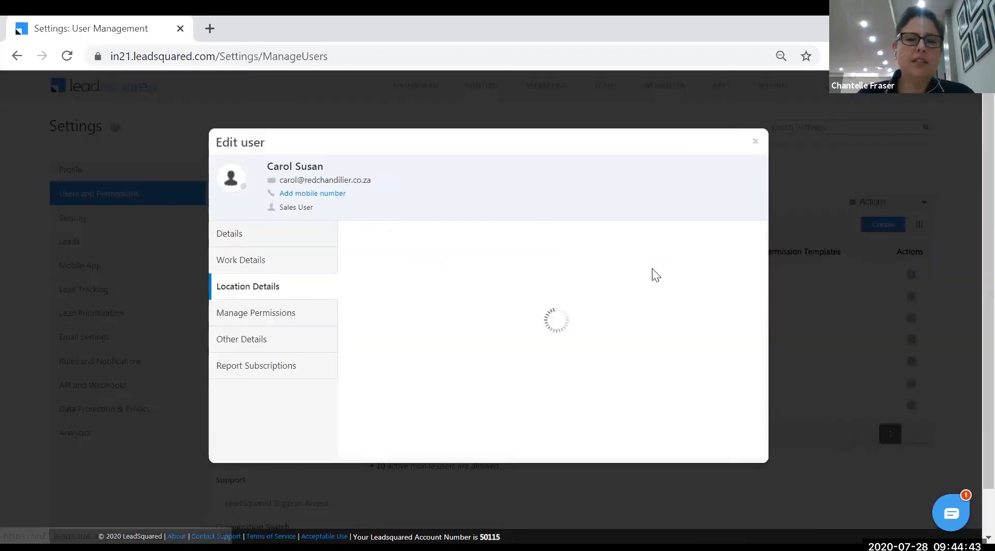
{"action": "left_click", "coordinate": [653, 270]}
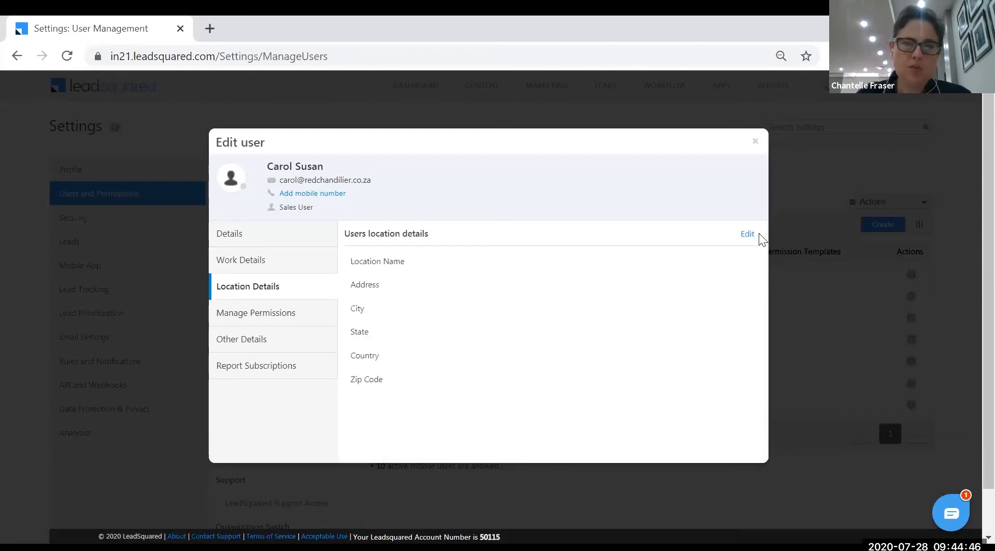
Go through the Location, Permission and Other Details tabs, showing Telephony Agent Id and Custom 1–10
{"action": "left_click", "coordinate": [747, 234]}
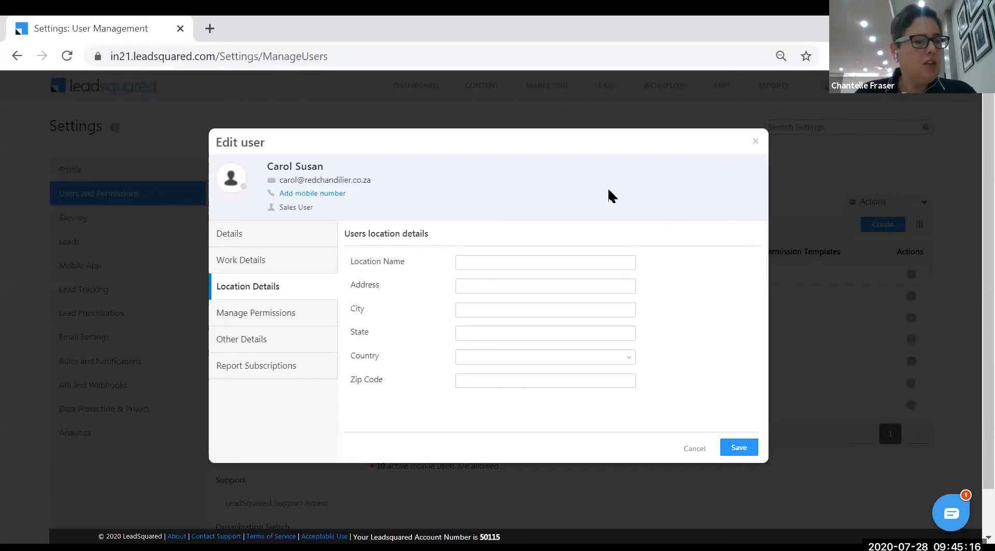
{"action": "left_click", "coordinate": [289, 316]}
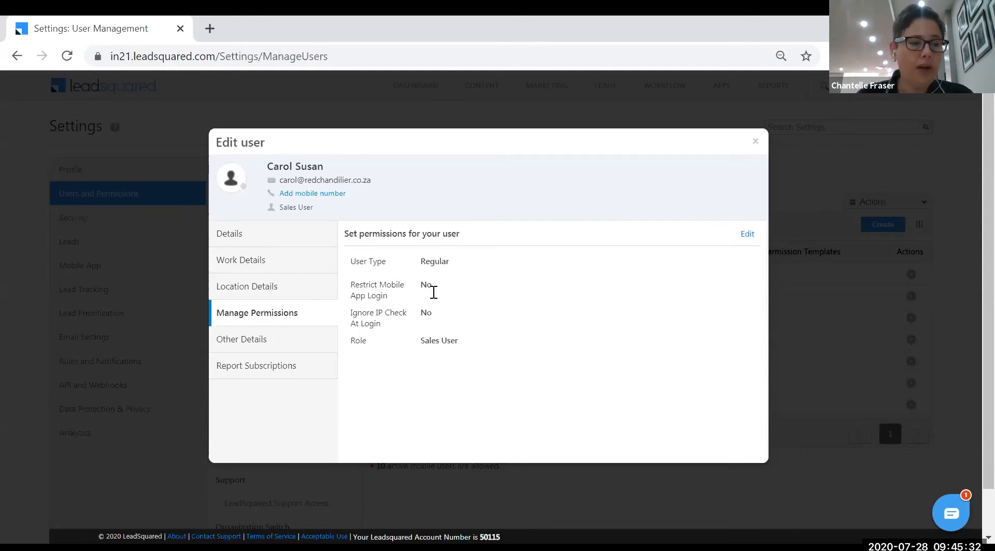
{"action": "left_click", "coordinate": [749, 234]}
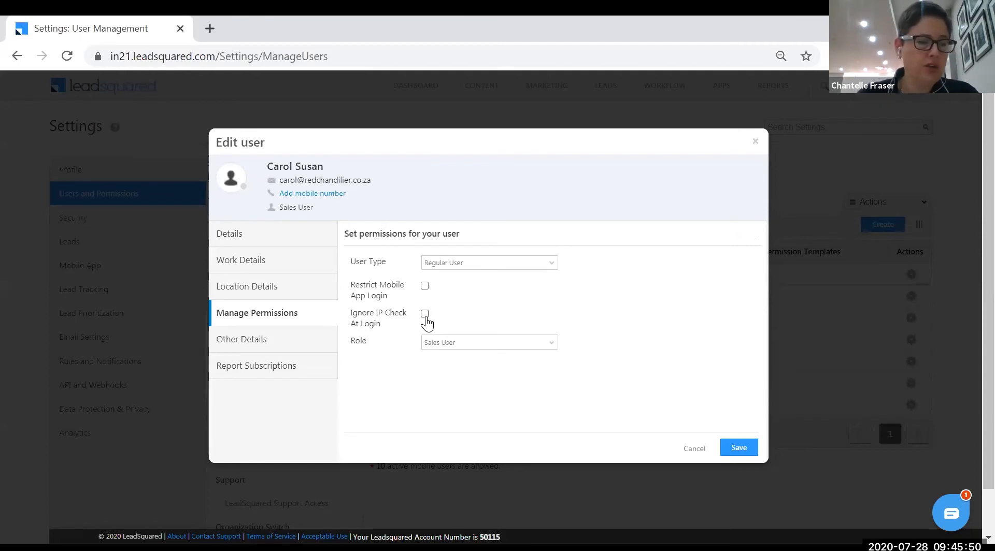
{"action": "left_click", "coordinate": [279, 346]}
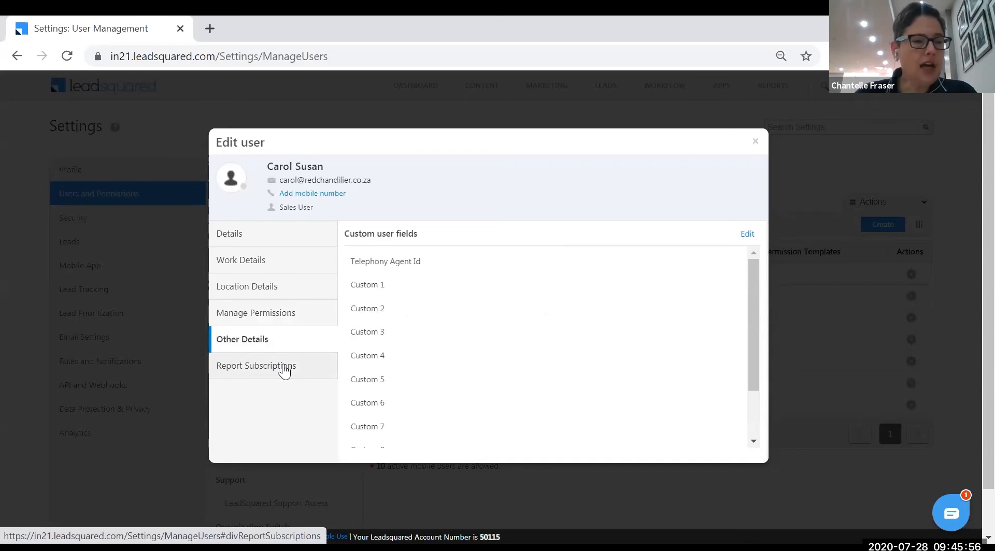
{"action": "scroll", "coordinate": [500, 345], "scroll_direction": "down", "scroll_amount": 3}
{"action": "scroll", "coordinate": [501, 352], "scroll_direction": "up", "scroll_amount": 3}
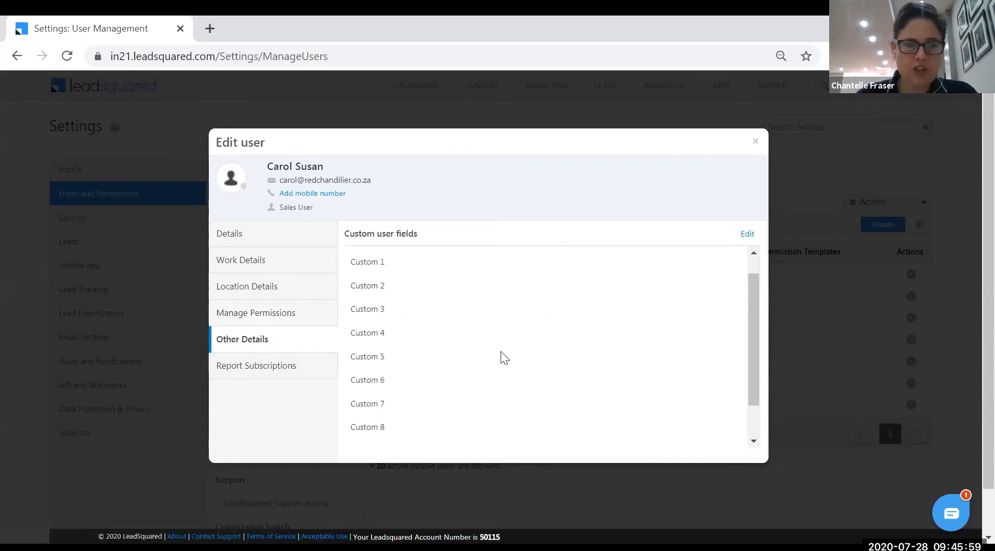
Add the Smart Views Summary report subscription for the sales user, save, and close the dialog
{"action": "left_click", "coordinate": [272, 376]}
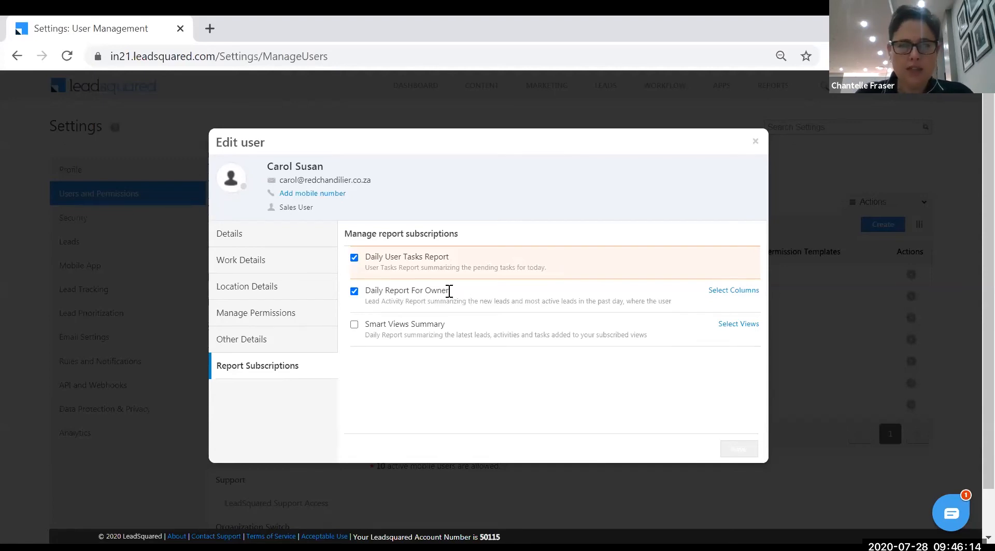
{"action": "left_click", "coordinate": [355, 326]}
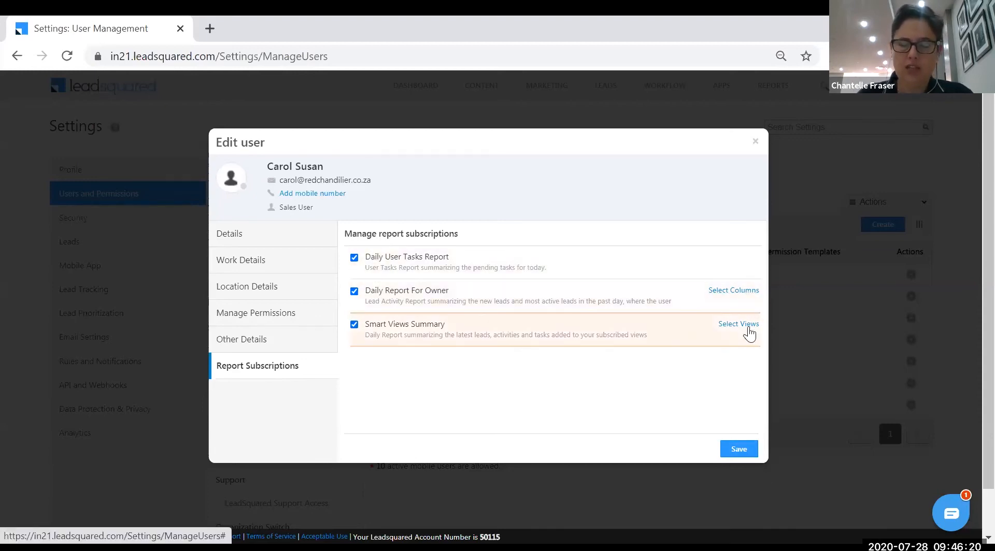
{"action": "left_click", "coordinate": [740, 451]}
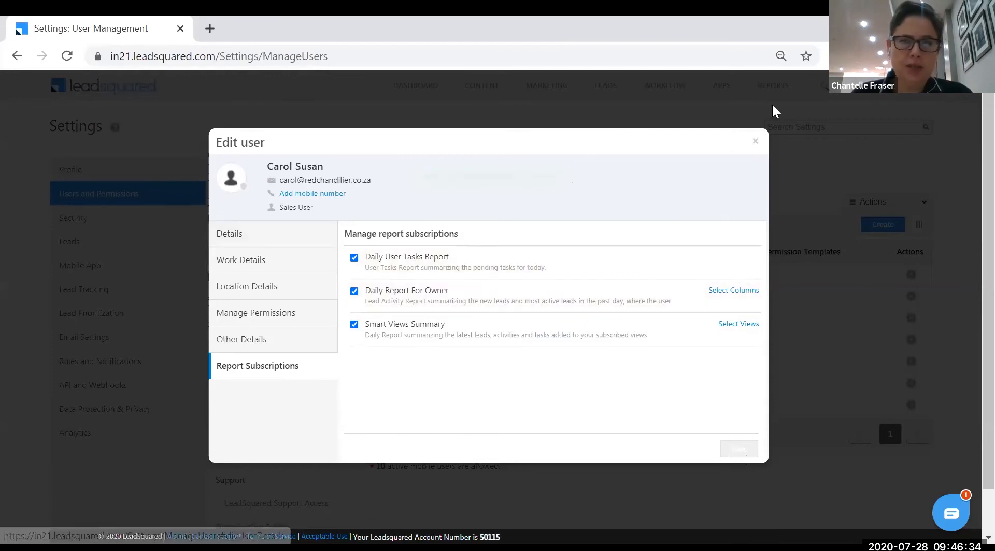
{"action": "left_click", "coordinate": [755, 141]}
Create a Regular Sales User with the new user's name and e-mail, reporting to the administrator
{"action": "left_click", "coordinate": [887, 225]}
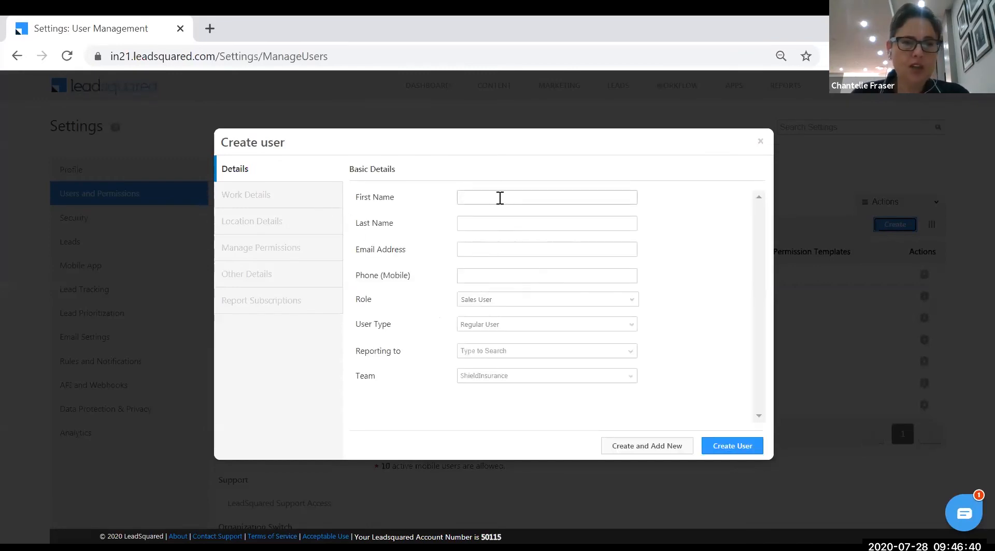
{"action": "type", "text": "Thor"}
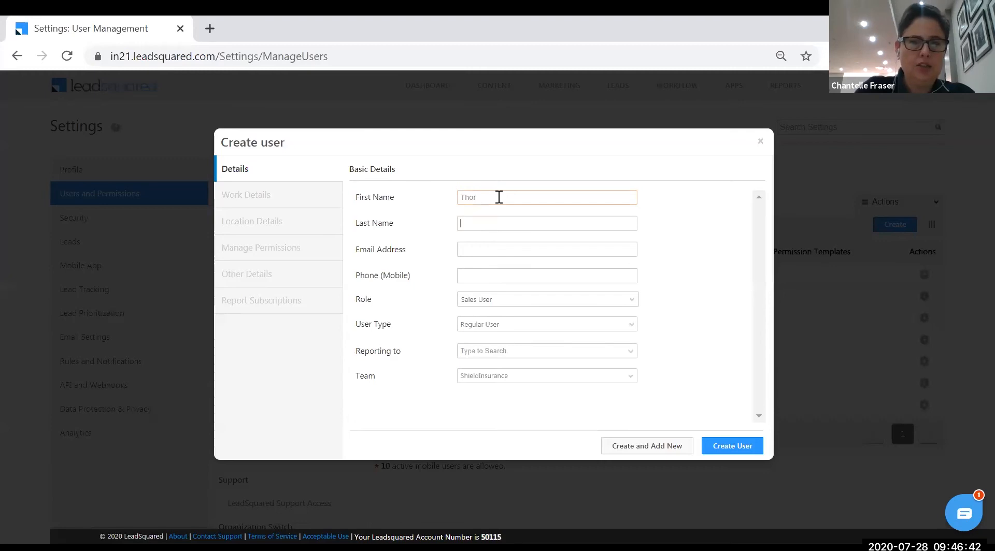
{"action": "type", "text": "Ordinson"}
{"action": "left_click", "coordinate": [493, 250]}
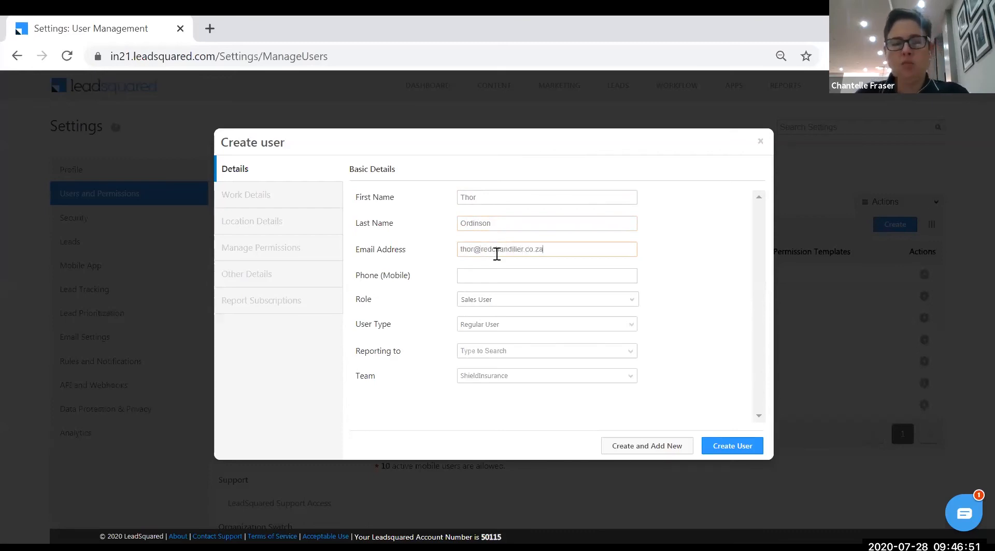
{"action": "left_click", "coordinate": [633, 324]}
{"action": "left_click", "coordinate": [590, 338]}
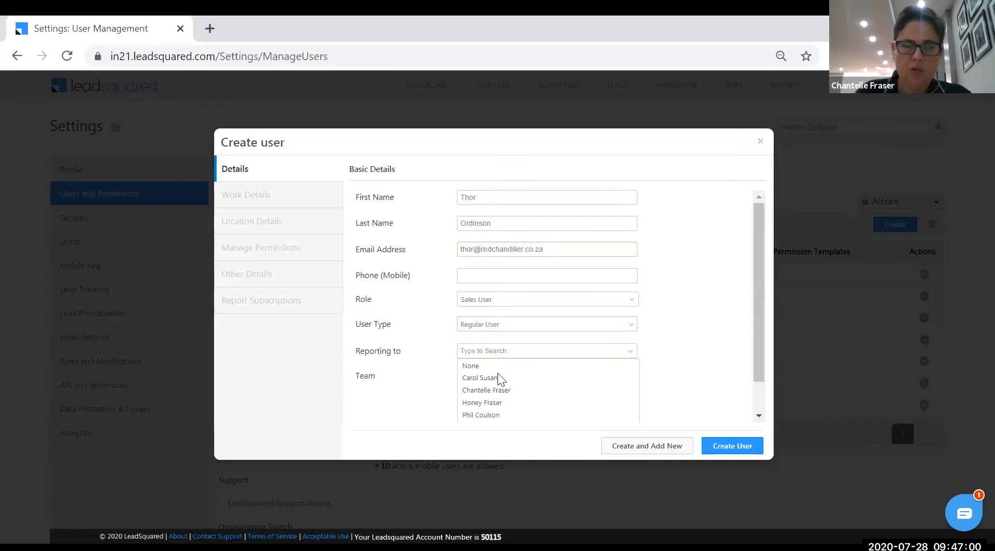
{"action": "left_click", "coordinate": [502, 388]}
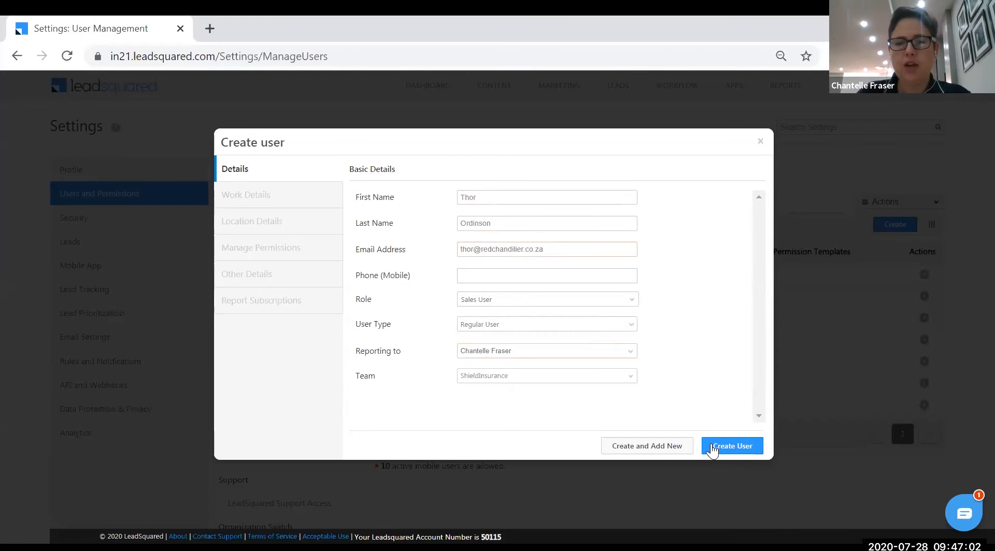
{"action": "left_click", "coordinate": [733, 445]}
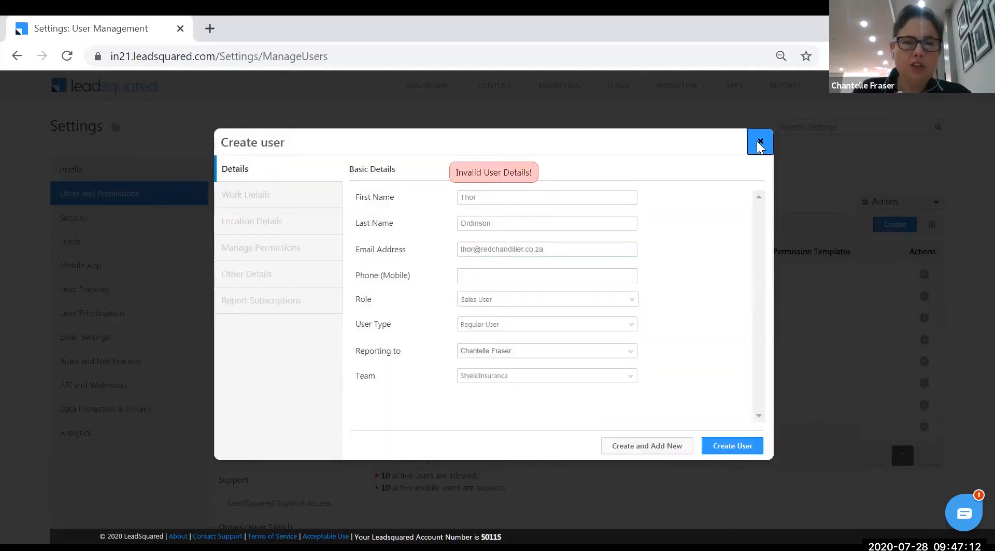
Close the Create user dialog and find the new Sales User among 8 active users
{"action": "left_click", "coordinate": [759, 142]}
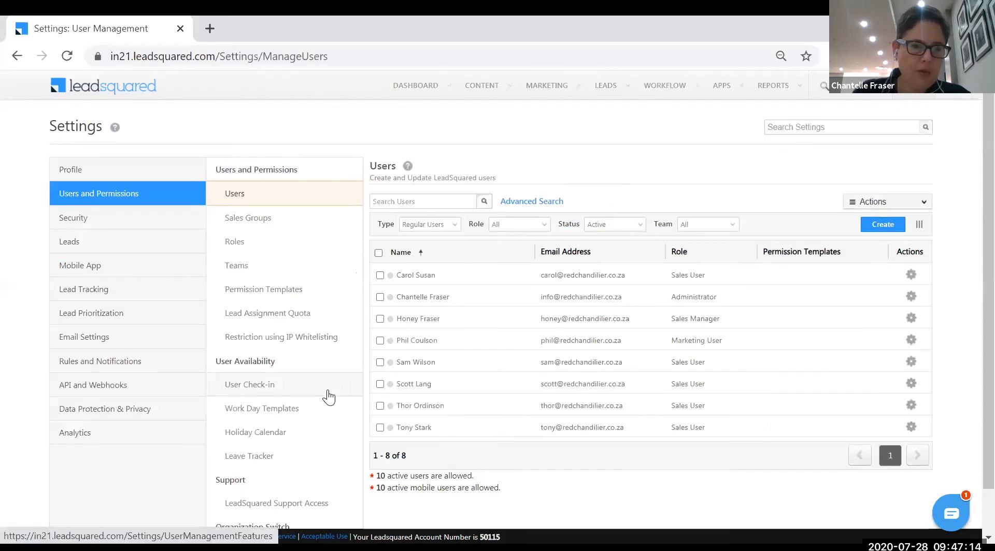
{"action": "scroll", "coordinate": [326, 396], "scroll_direction": "down", "scroll_amount": 1}
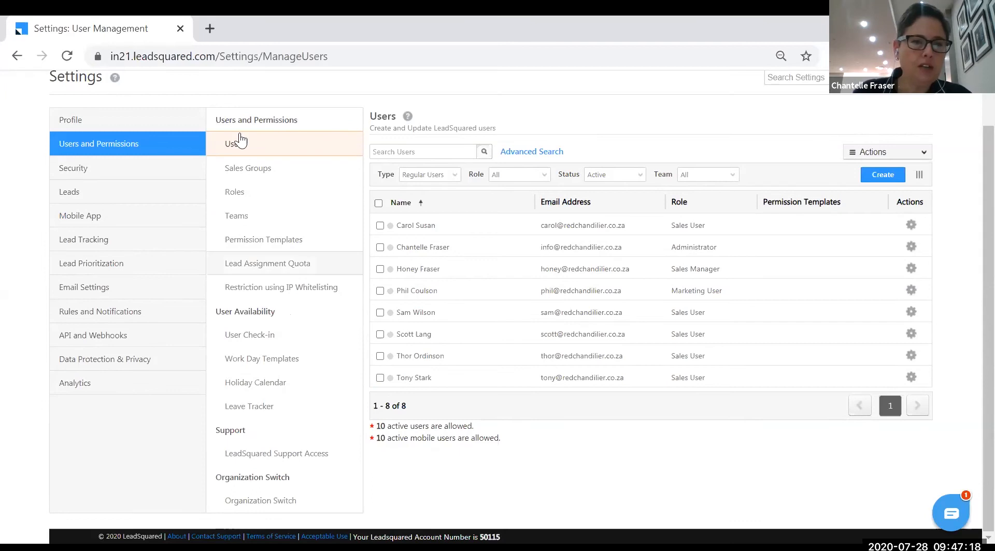
{"action": "left_click", "coordinate": [72, 148]}
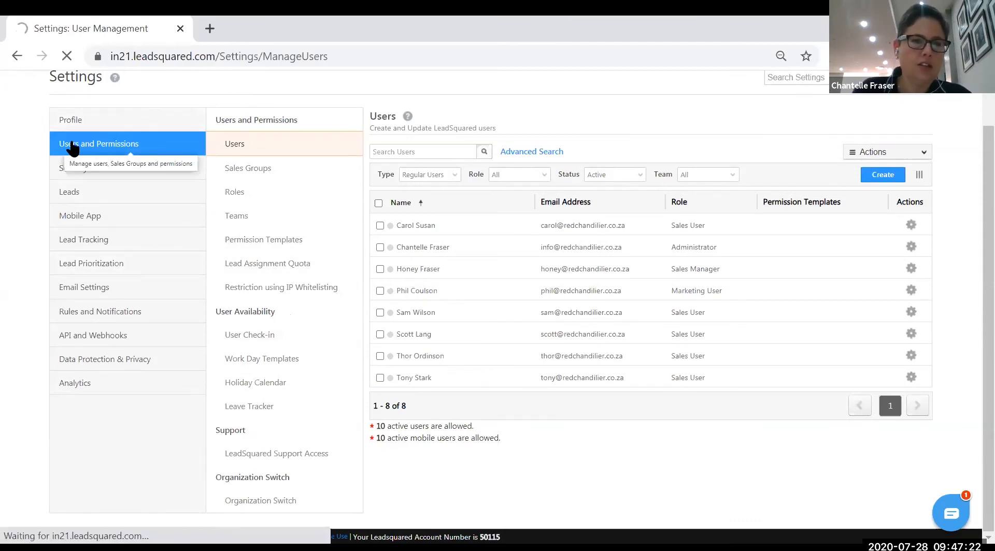
{"action": "left_click", "coordinate": [71, 118]}
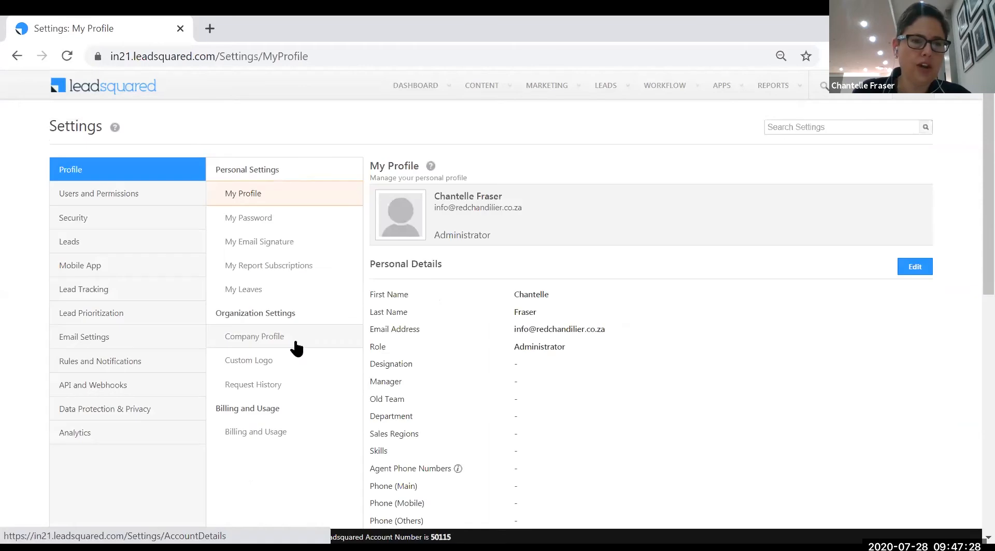
{"action": "left_click", "coordinate": [279, 362]}
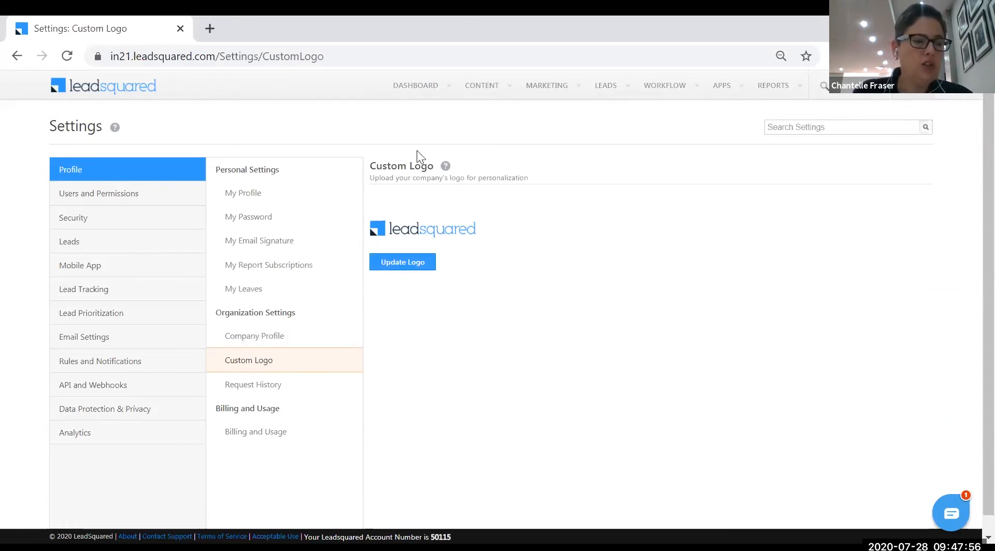
{"action": "left_click", "coordinate": [101, 194]}
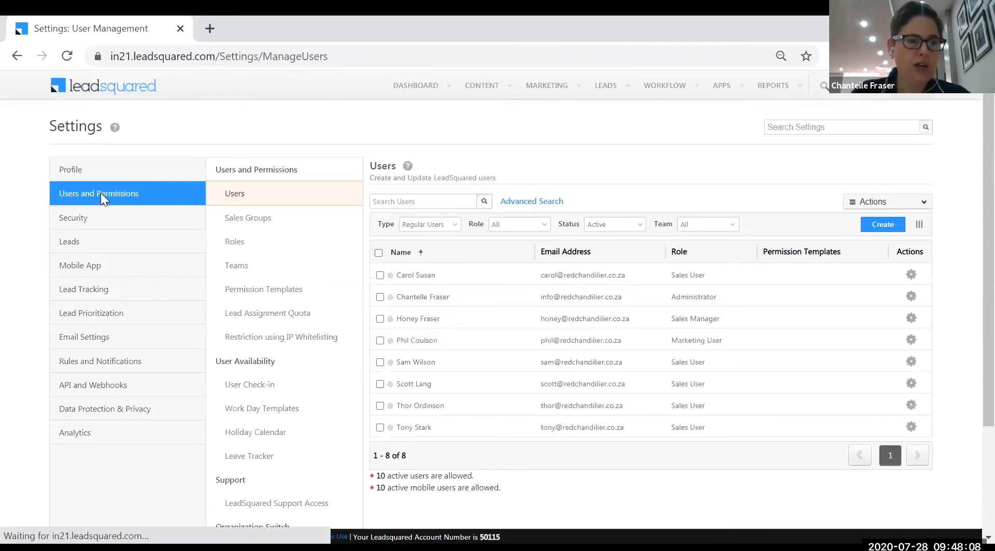
Open Sales Groups under Users and Permissions, showing 0 of 10 groups created
{"action": "left_click", "coordinate": [265, 217]}
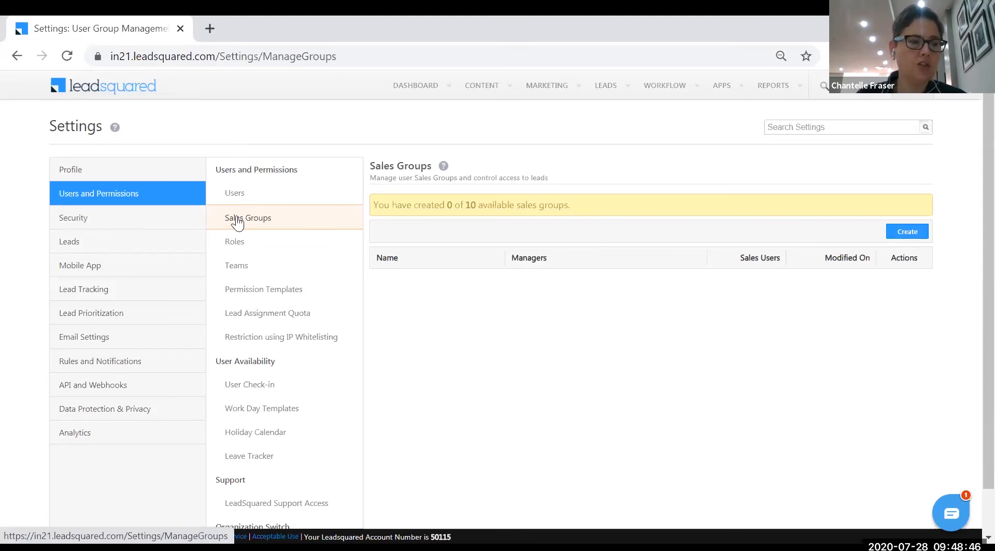
Start a new sales group named 'Priority leads'
{"action": "left_click", "coordinate": [913, 237]}
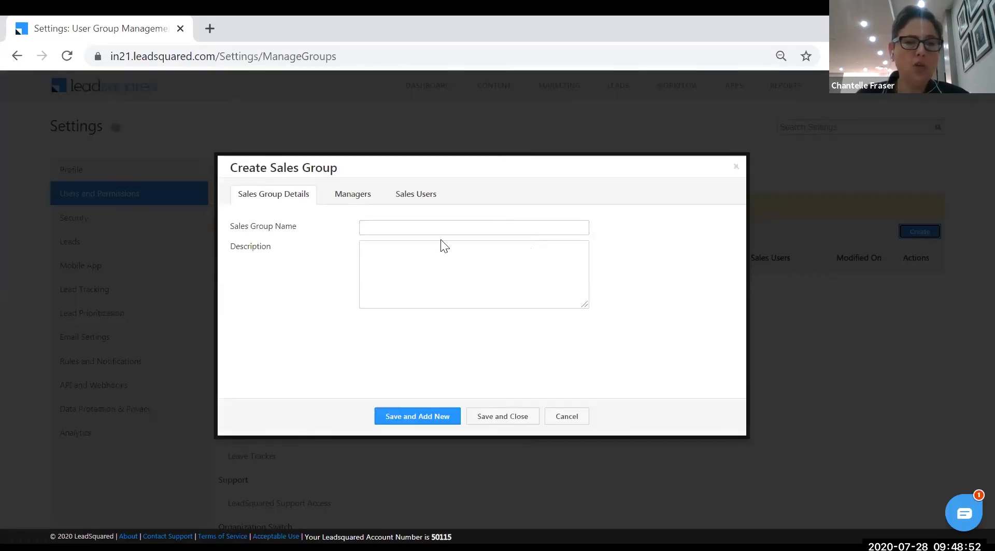
{"action": "left_click", "coordinate": [432, 228]}
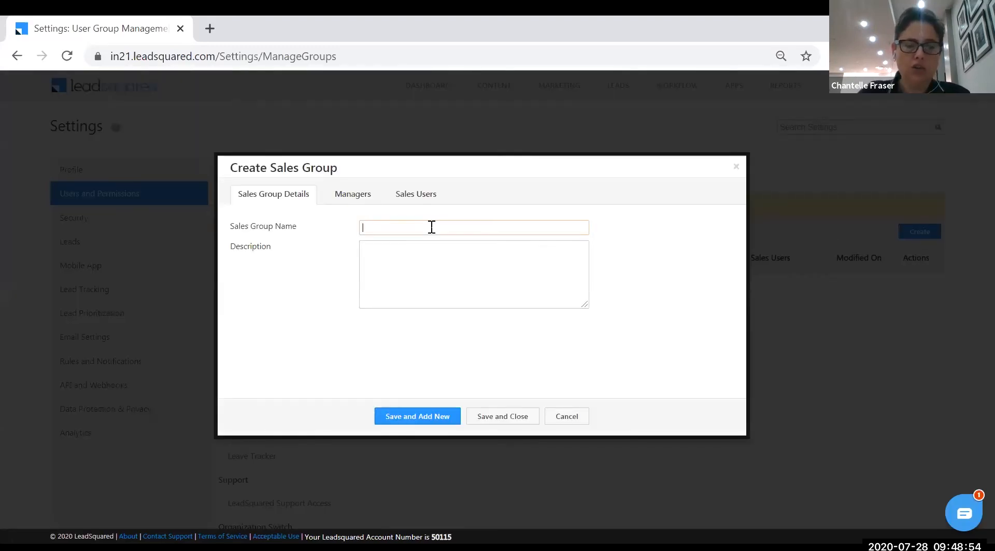
{"action": "type", "text": "Pr"}
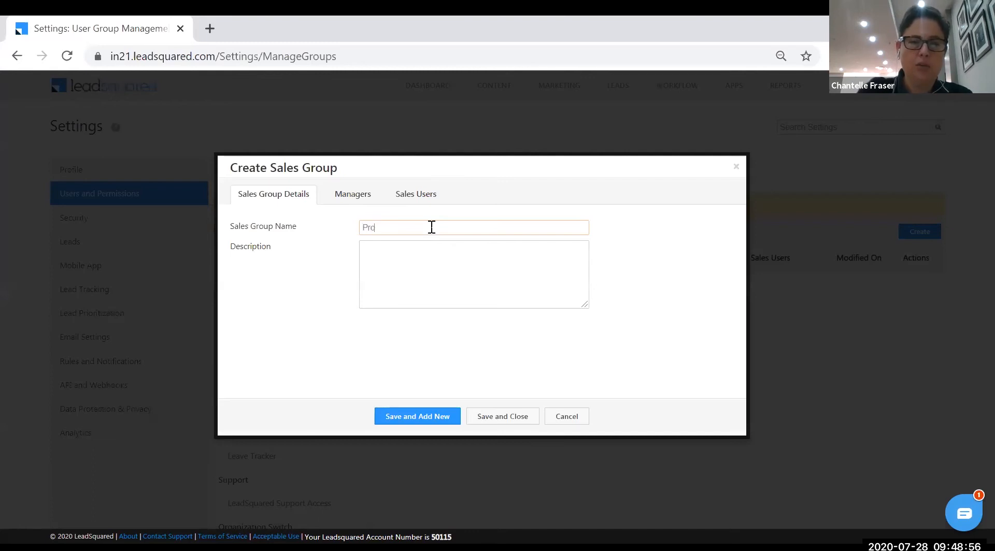
{"action": "type", "text": "iority leads"}
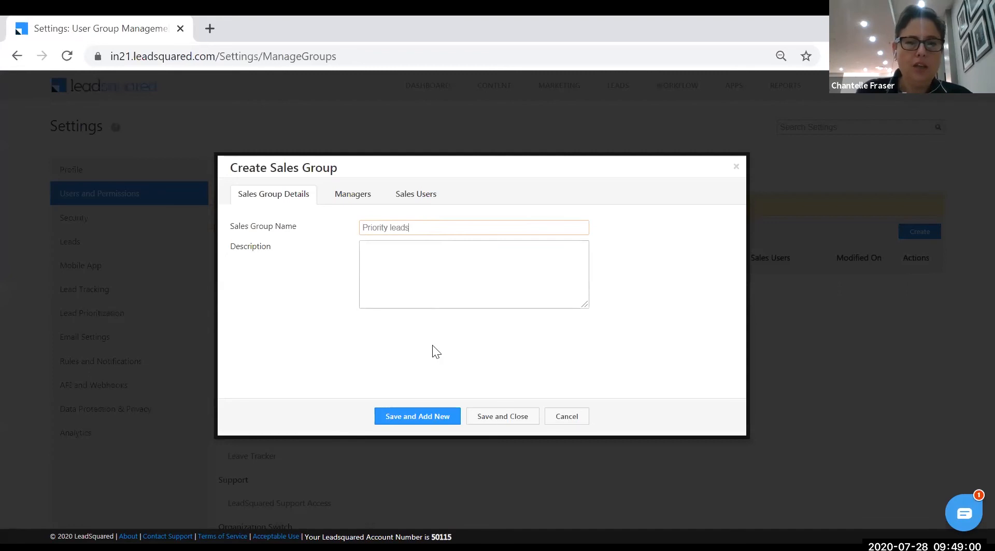
Add a sales user as manager who can view and modify all group leads and add users
{"action": "left_click", "coordinate": [350, 192]}
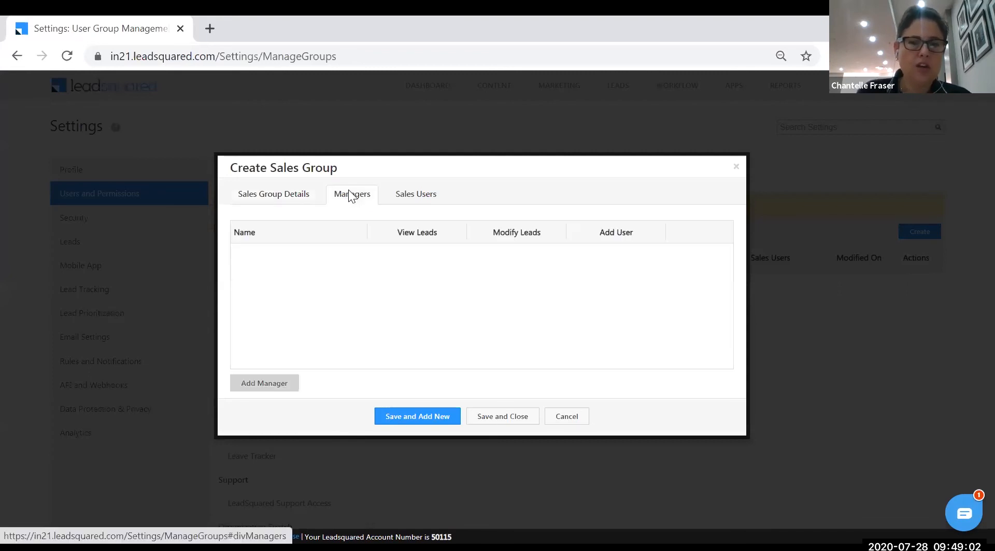
{"action": "left_click", "coordinate": [285, 382]}
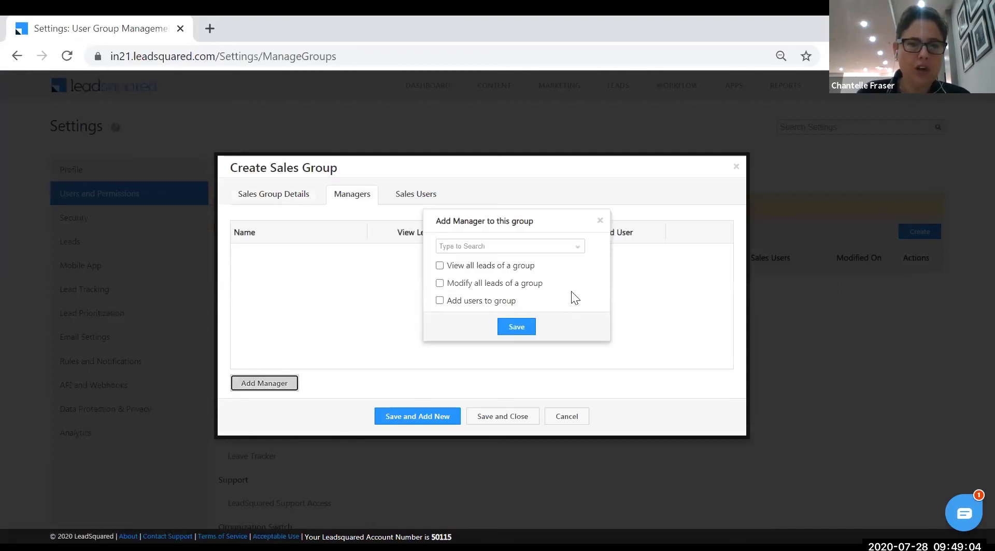
{"action": "left_click", "coordinate": [575, 248]}
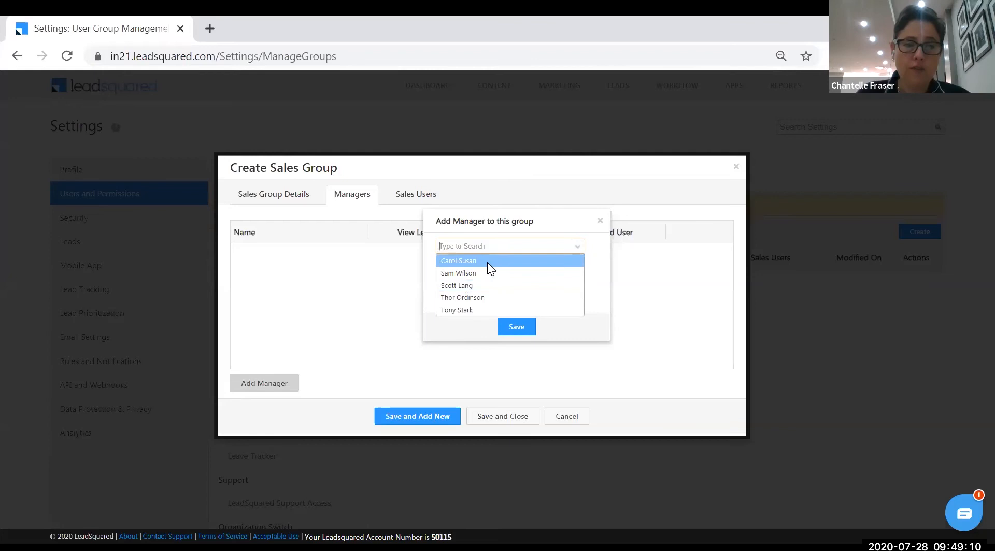
{"action": "left_click", "coordinate": [478, 310]}
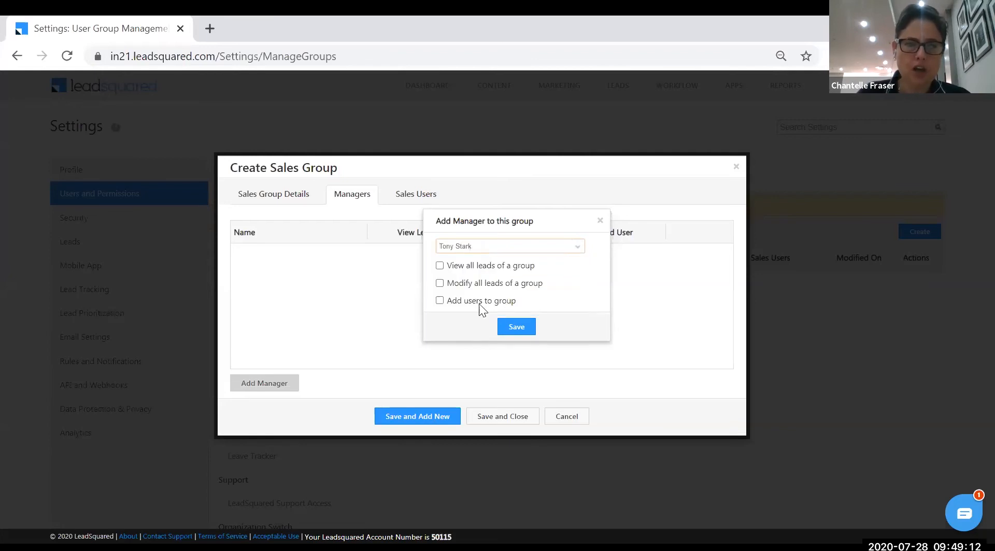
{"action": "left_click", "coordinate": [440, 273]}
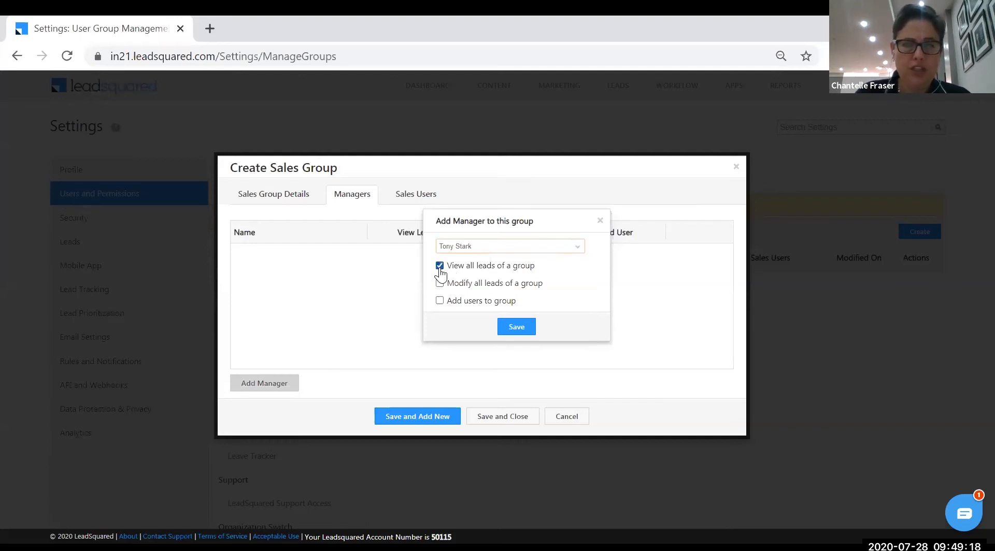
{"action": "left_click", "coordinate": [440, 302]}
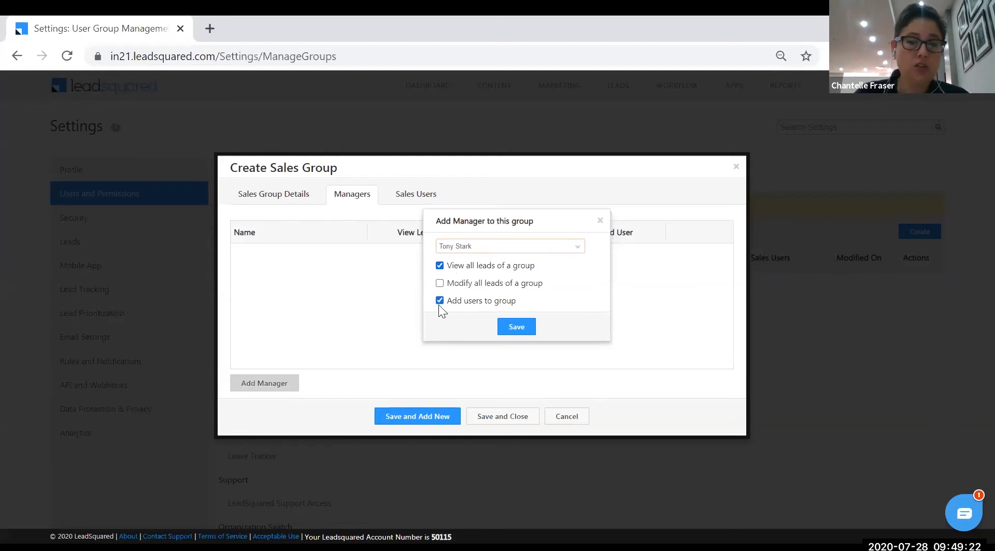
{"action": "left_click", "coordinate": [439, 283]}
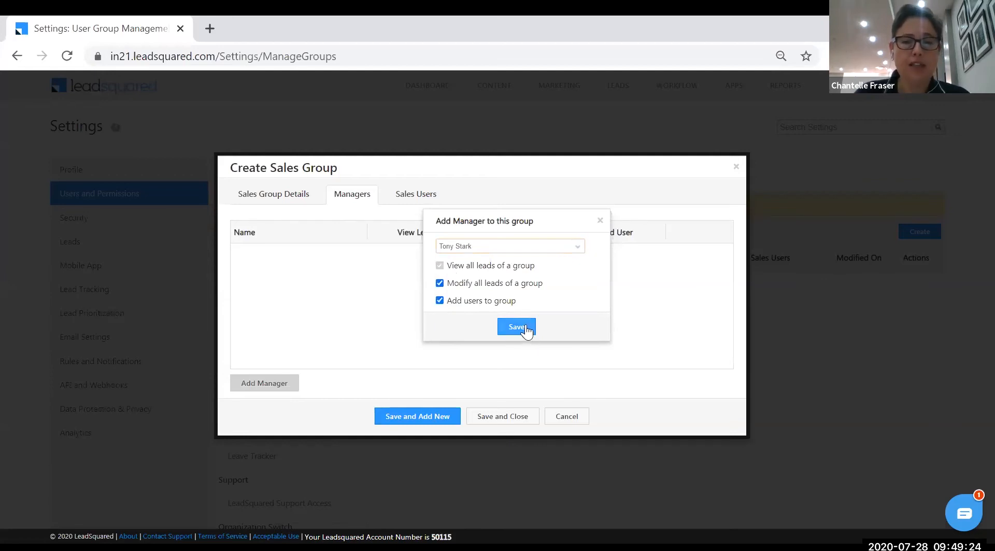
{"action": "left_click", "coordinate": [524, 330]}
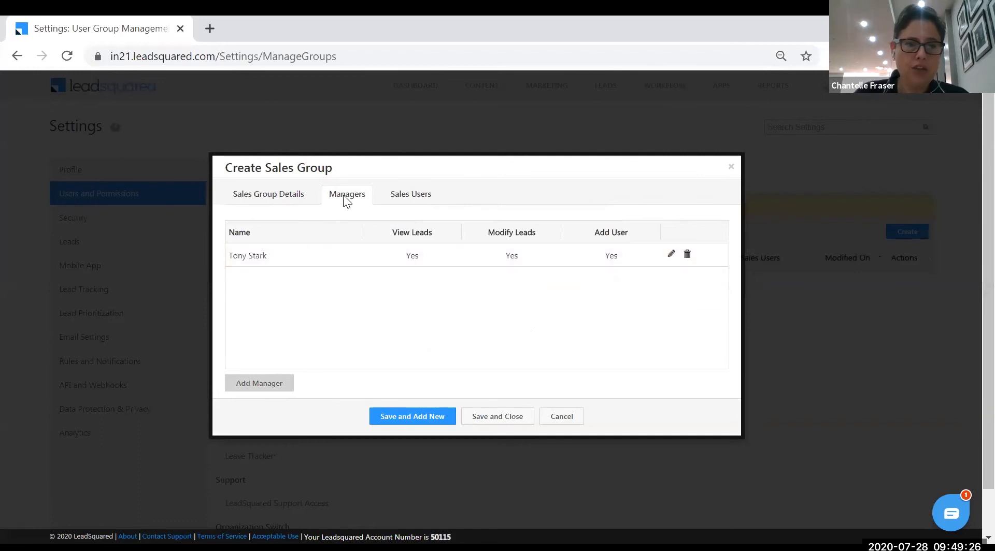
Move two users into Assigned Users for Priority leads and save the group
{"action": "left_click", "coordinate": [406, 199]}
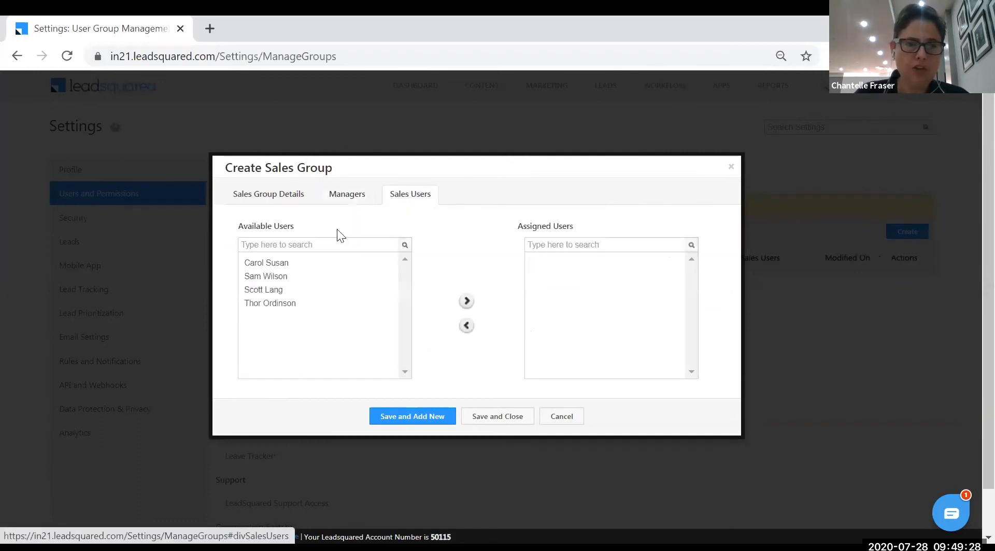
{"action": "left_click", "coordinate": [282, 276]}
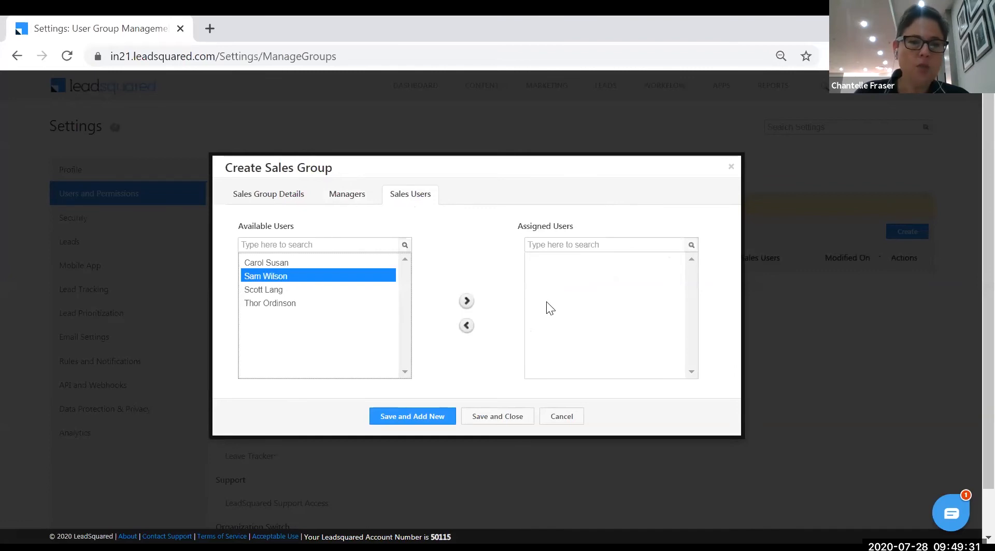
{"action": "left_click", "coordinate": [467, 303]}
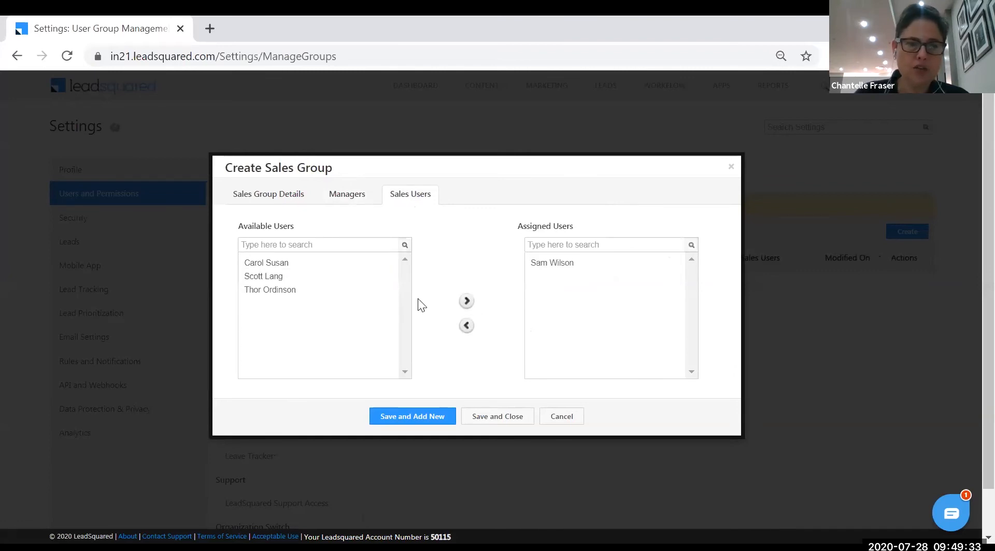
{"action": "left_click", "coordinate": [282, 276]}
{"action": "left_click", "coordinate": [465, 305]}
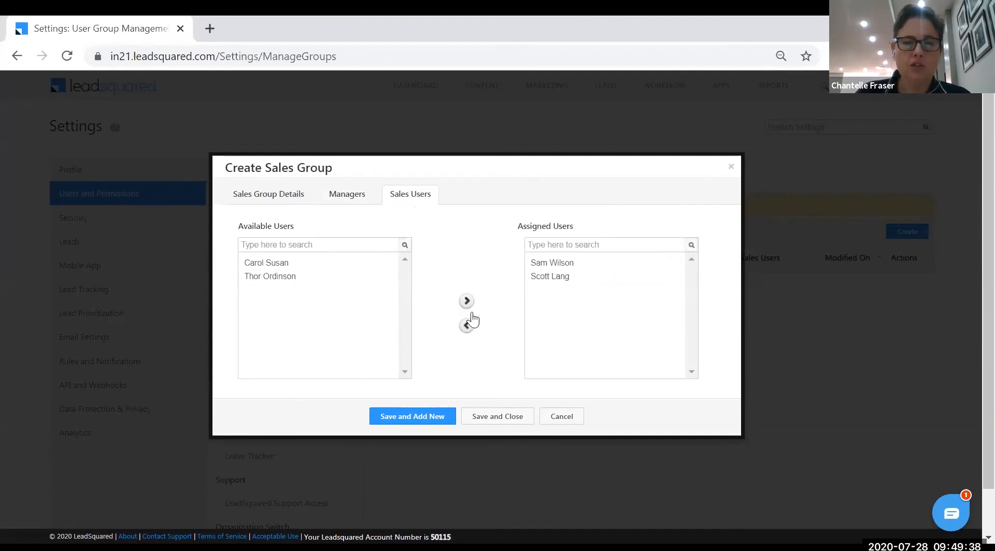
{"action": "left_click", "coordinate": [482, 421]}
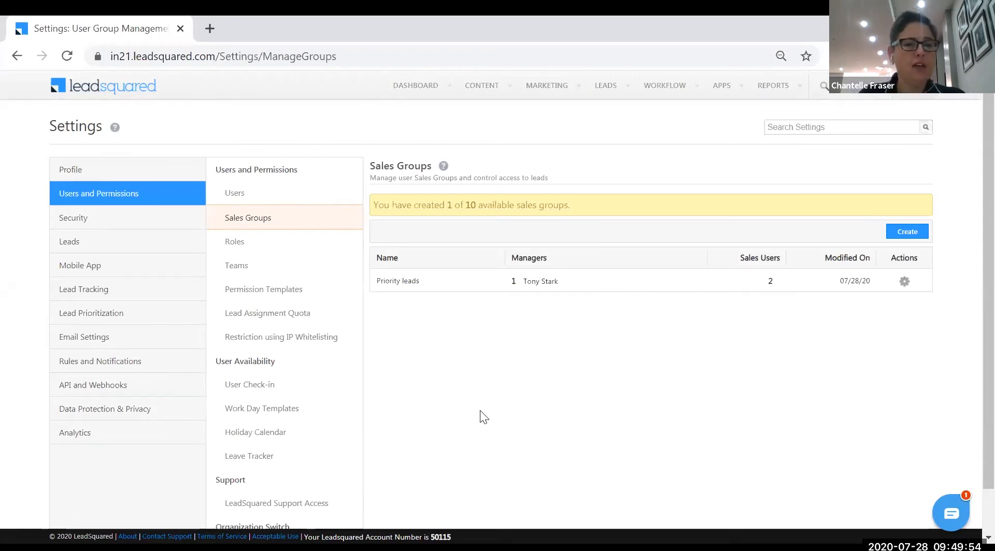
Go to Permission Templates and begin creating a new template
{"action": "left_click", "coordinate": [276, 294]}
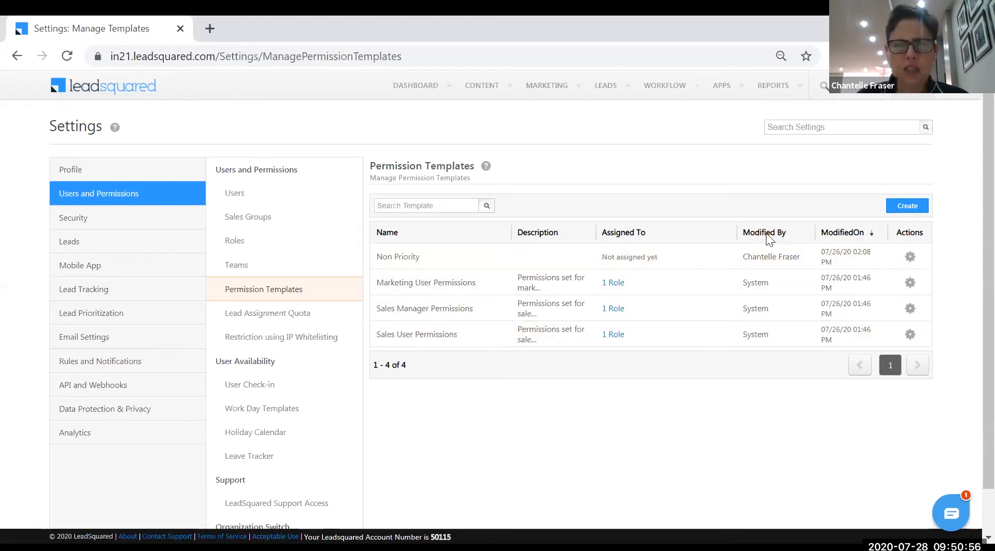
{"action": "left_click", "coordinate": [904, 214]}
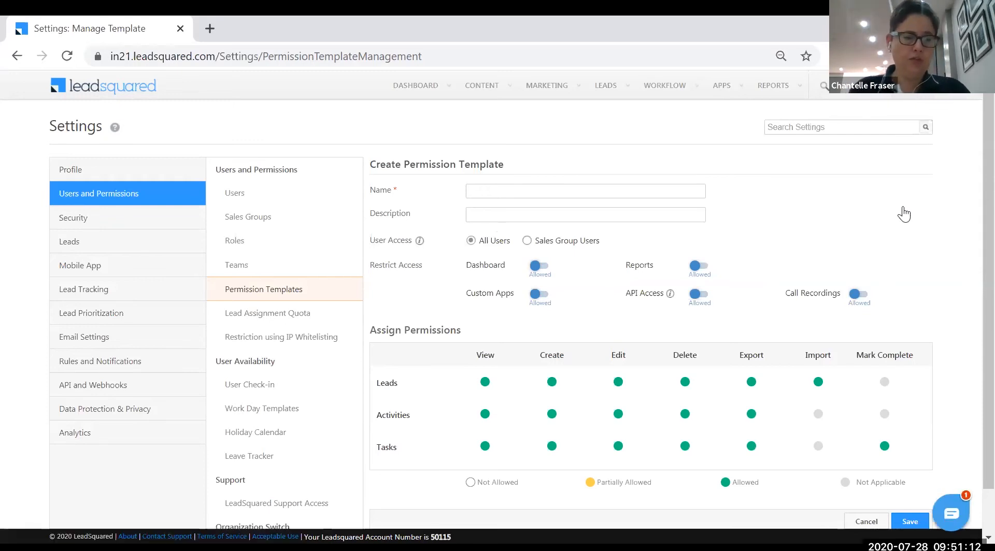
Enter 'Non Priority Permission Template' as the name and choose Sales Group Users access
{"action": "left_click", "coordinate": [488, 190]}
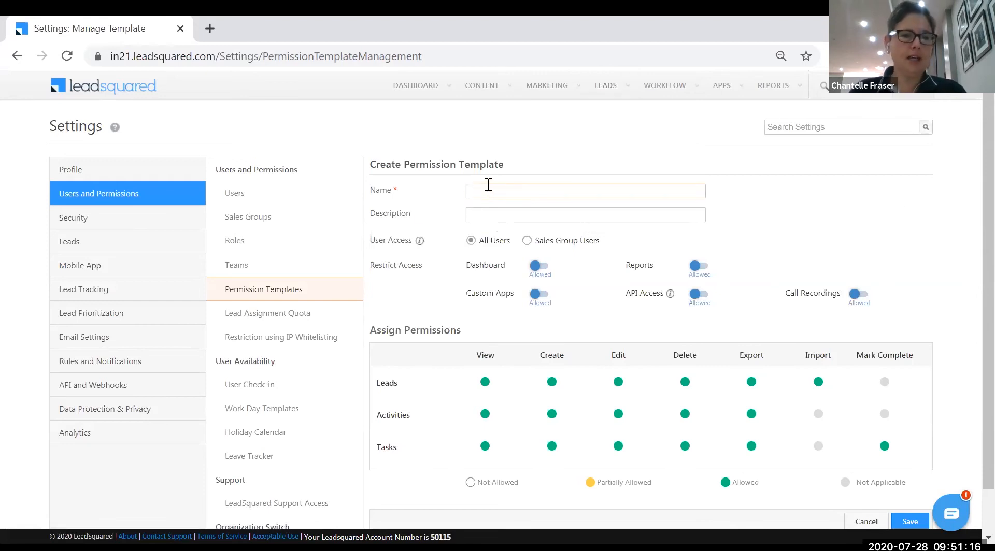
{"action": "type", "text": "Non Prioen"}
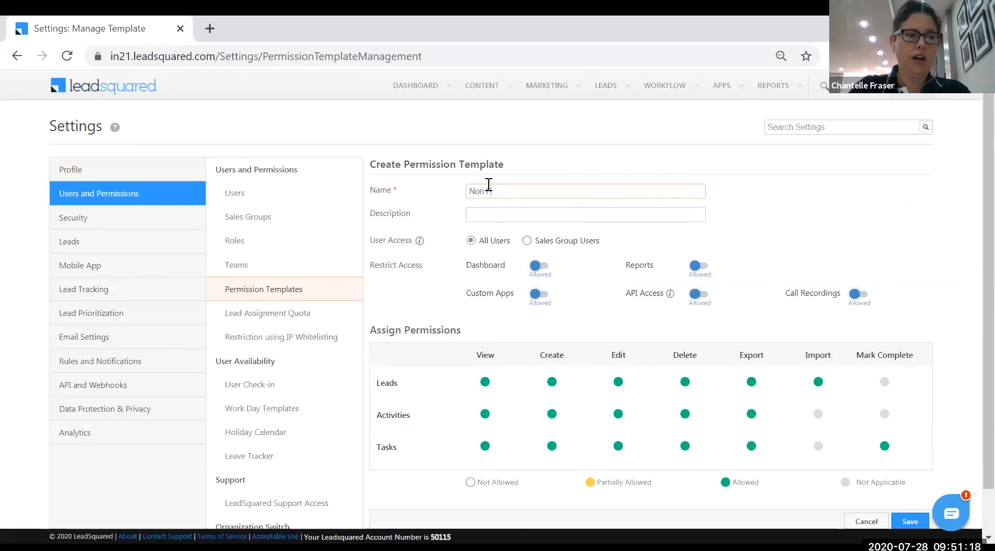
{"action": "key", "text": "BackSpace"}
{"action": "key", "text": "BackSpace"}
{"action": "type", "text": "rity"}
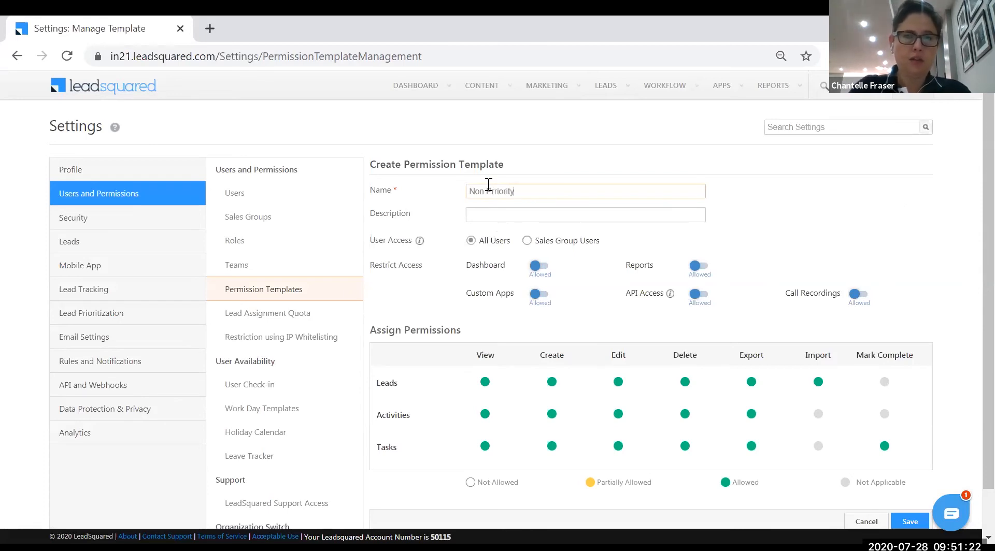
{"action": "type", "text": " Permission Template"}
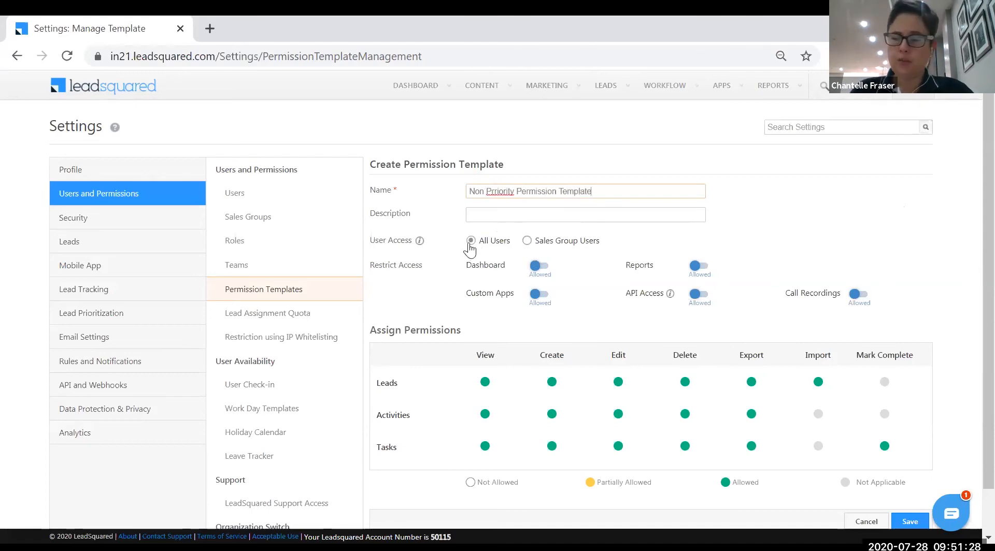
{"action": "left_click", "coordinate": [527, 240]}
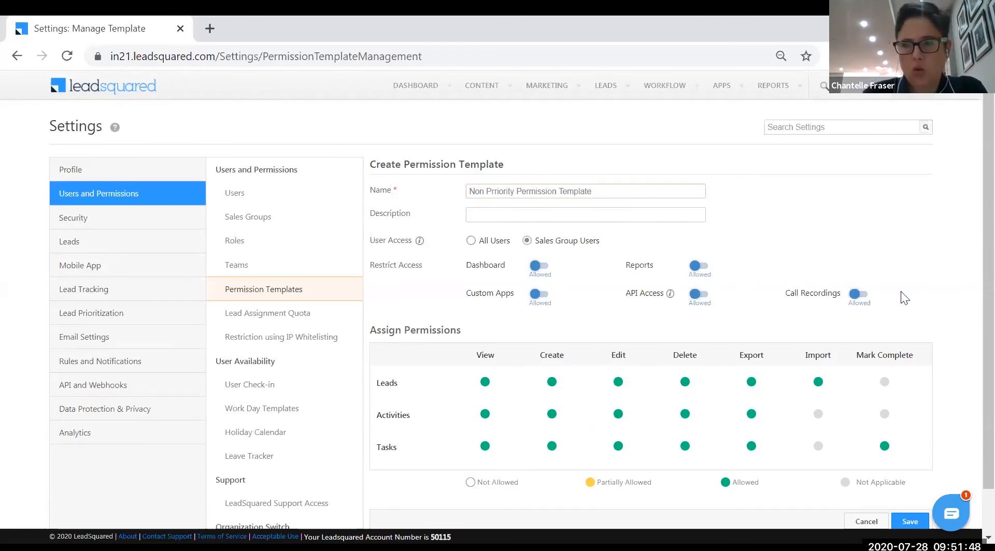
Turn off Call Recordings access, keeping Leads View at full access
{"action": "left_click", "coordinate": [861, 295]}
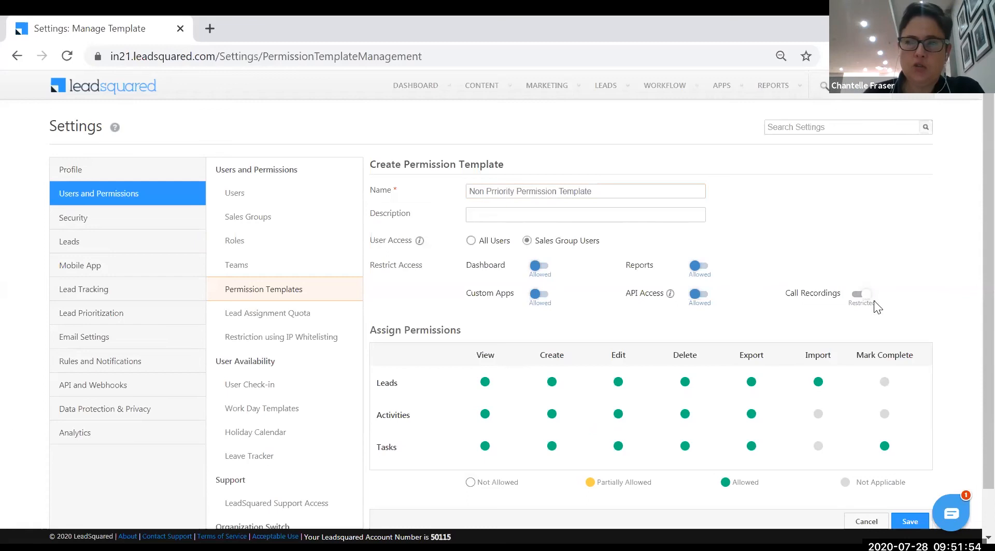
{"action": "left_click", "coordinate": [485, 383]}
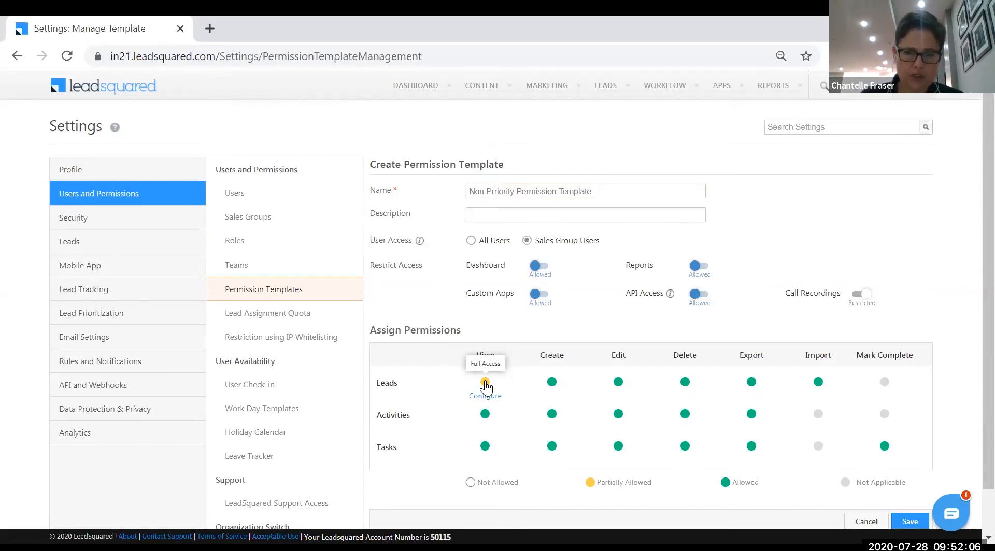
{"action": "left_click", "coordinate": [485, 384]}
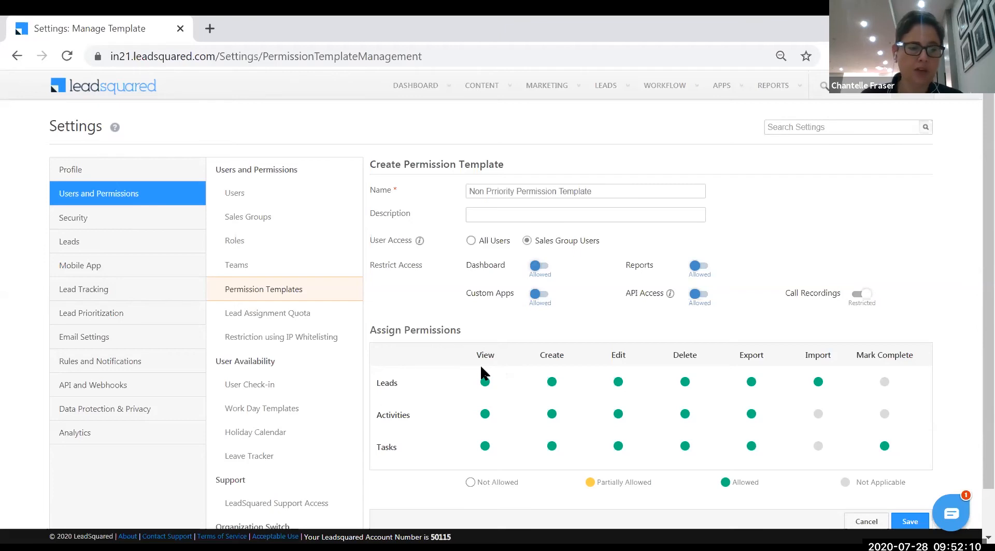
{"action": "left_click", "coordinate": [485, 383]}
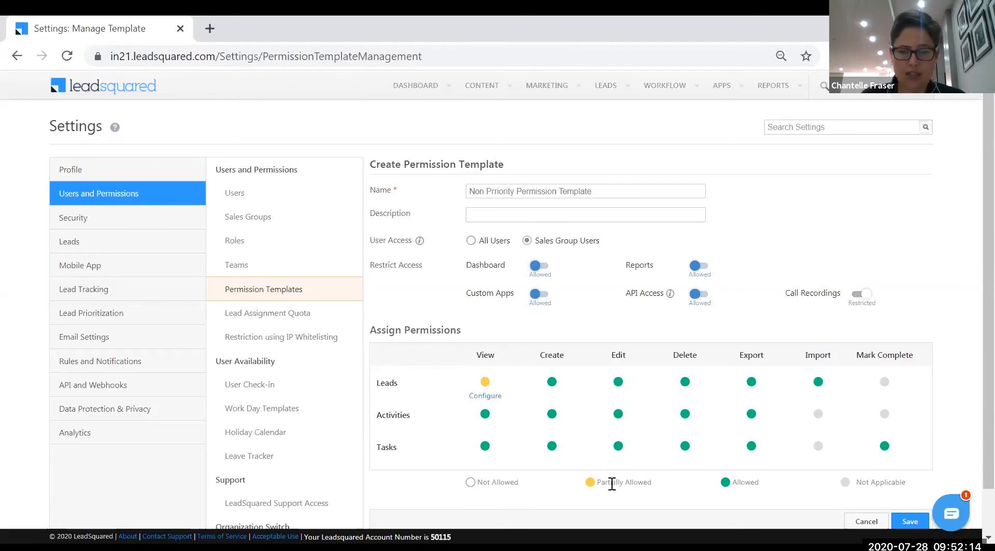
{"action": "left_click", "coordinate": [486, 384]}
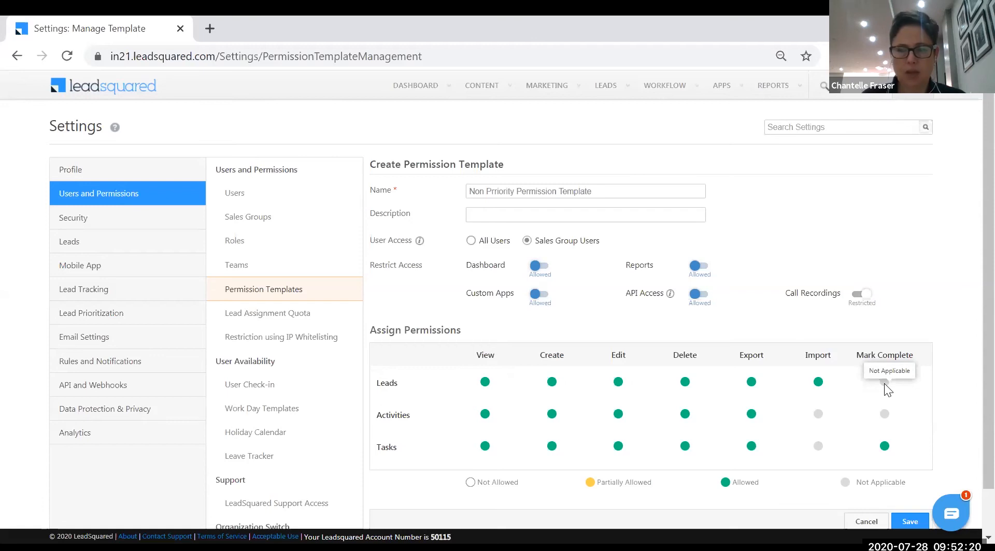
Set Leads Export to Not Allowed and Leads Edit to Partially Allowed, opening its field settings
{"action": "left_click", "coordinate": [817, 383]}
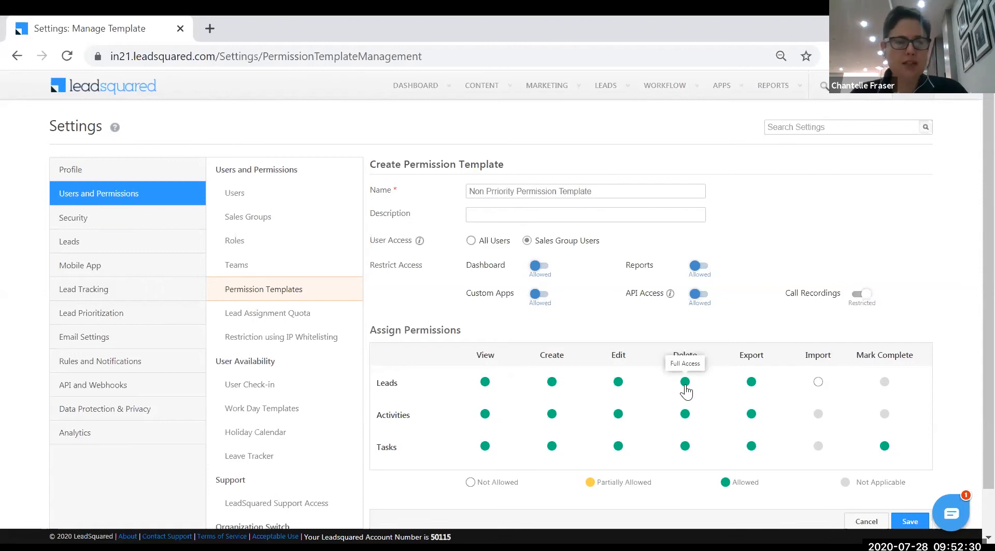
{"action": "left_click", "coordinate": [751, 385]}
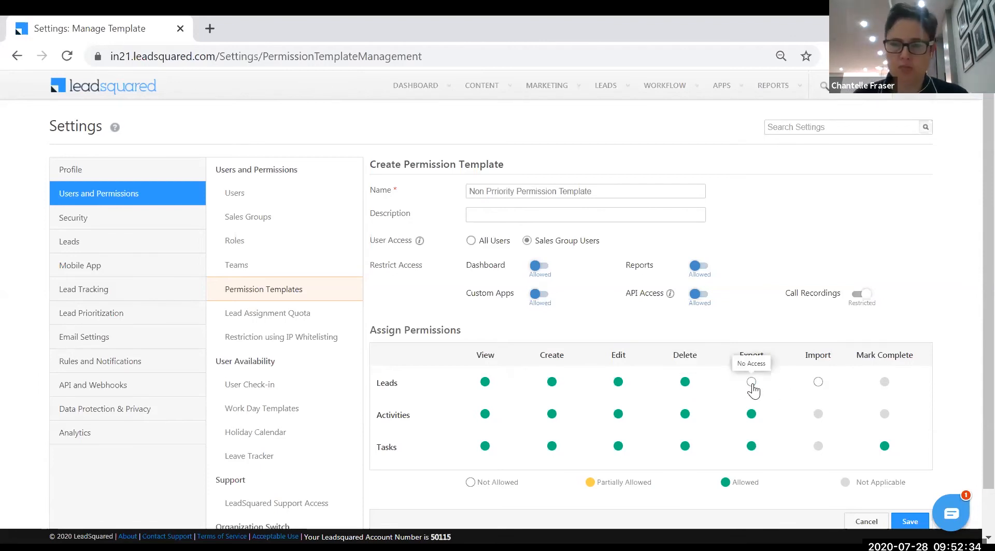
{"action": "left_click", "coordinate": [818, 385]}
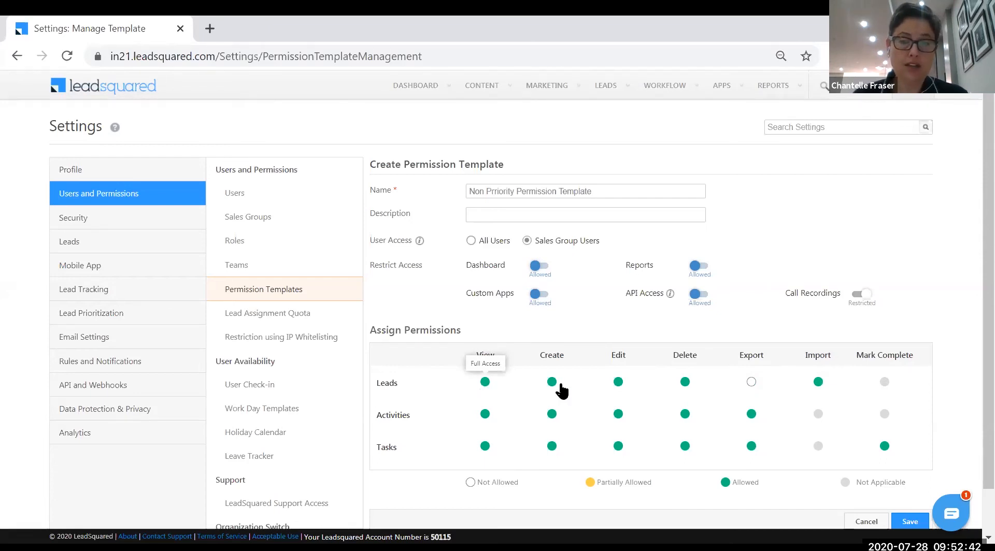
{"action": "left_click", "coordinate": [618, 383]}
{"action": "left_click", "coordinate": [619, 383]}
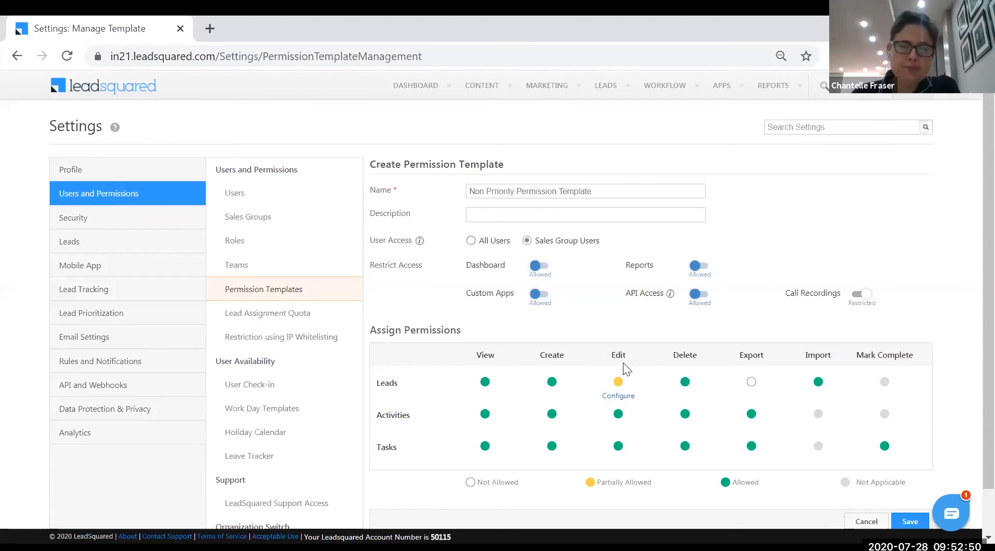
{"action": "left_click", "coordinate": [618, 396]}
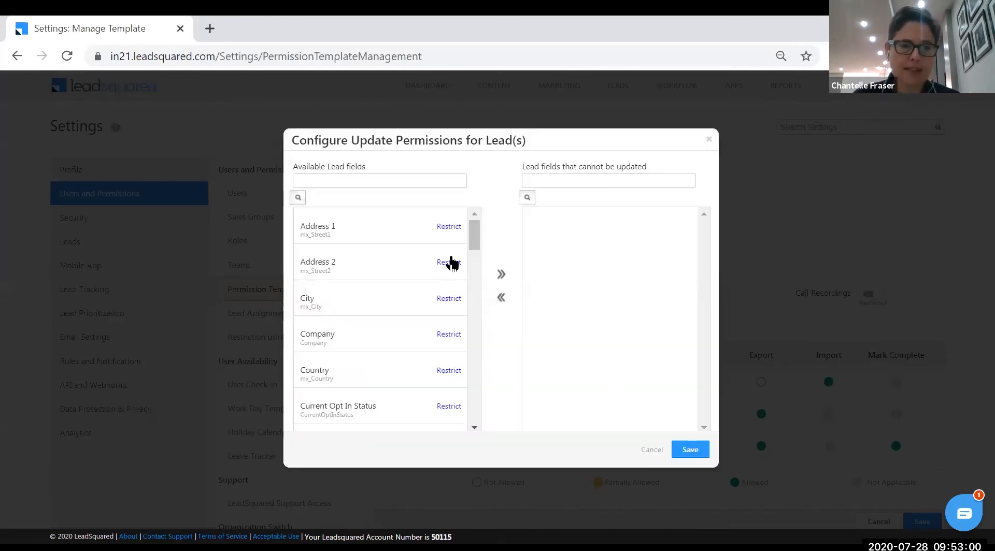
Restrict the Email lead field from updates, leaving Phone Number updatable, and save
{"action": "left_click", "coordinate": [439, 179]}
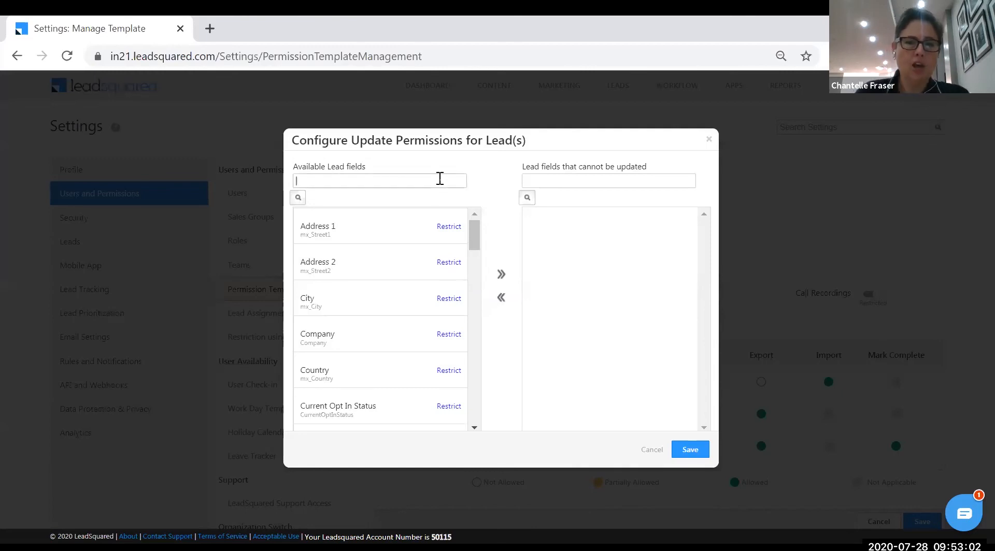
{"action": "type", "text": "phone"}
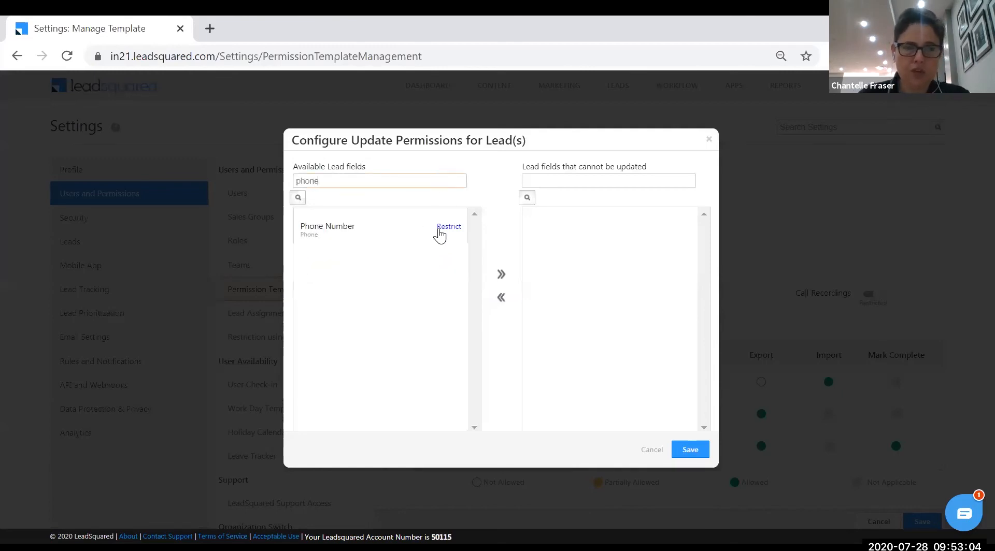
{"action": "left_click", "coordinate": [501, 276]}
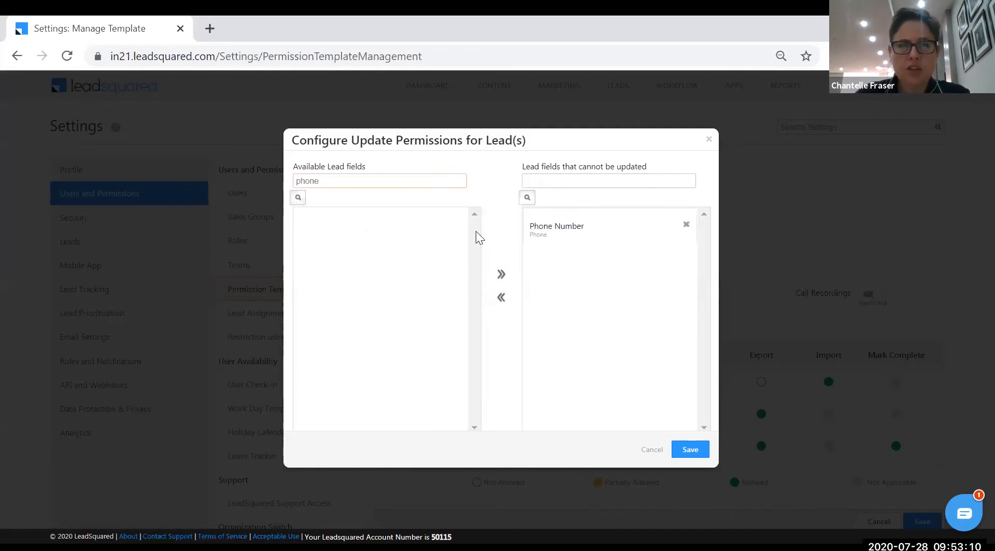
{"action": "left_click", "coordinate": [501, 298]}
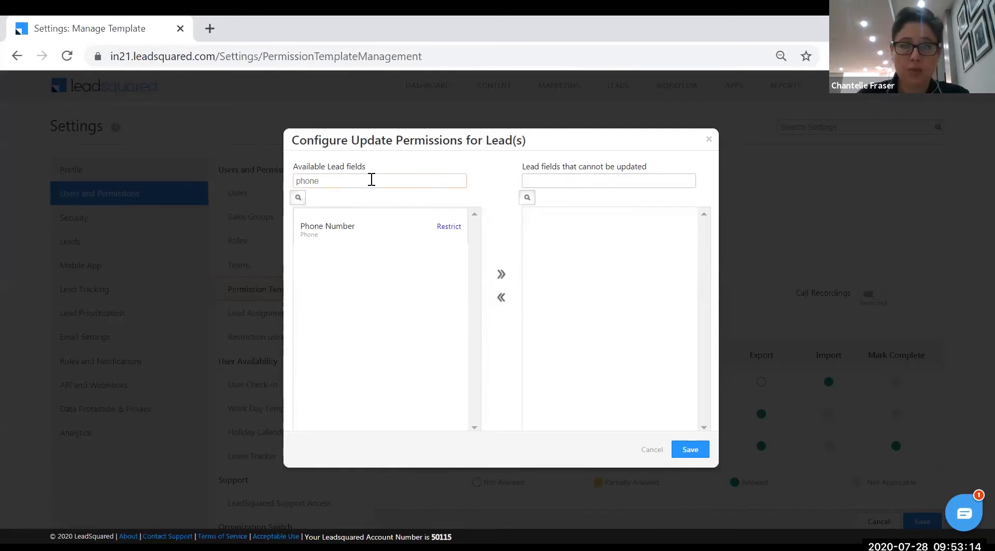
{"action": "double_click", "coordinate": [296, 180]}
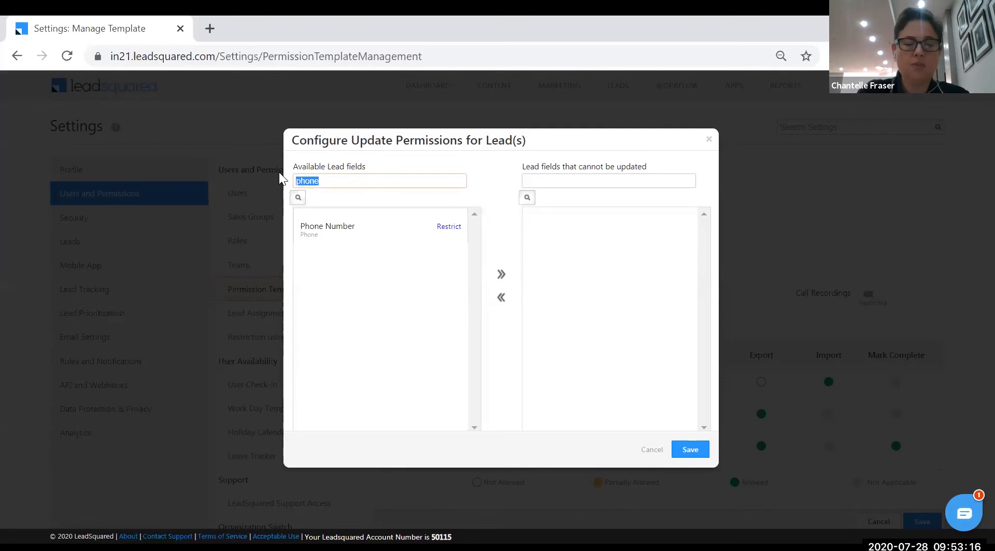
{"action": "type", "text": "email"}
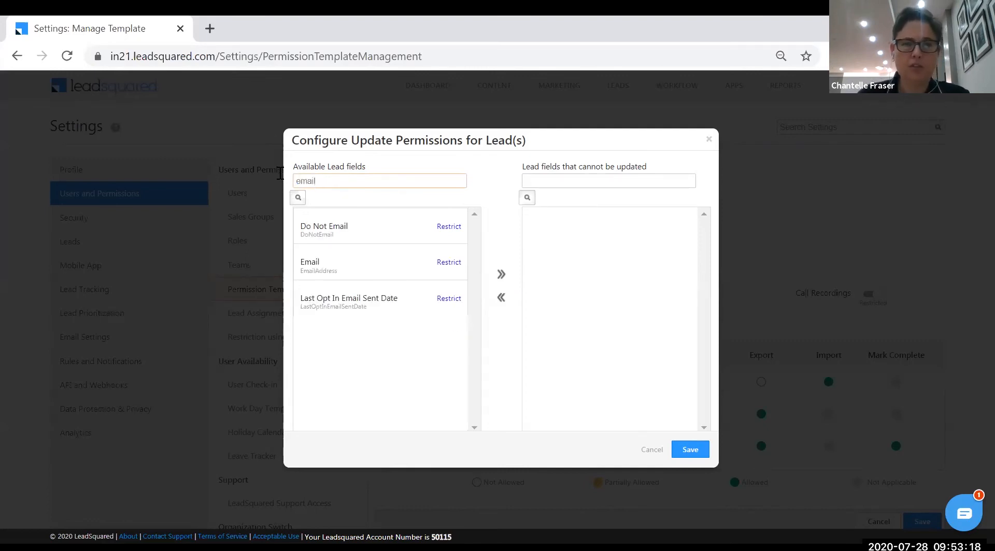
{"action": "left_click", "coordinate": [448, 263]}
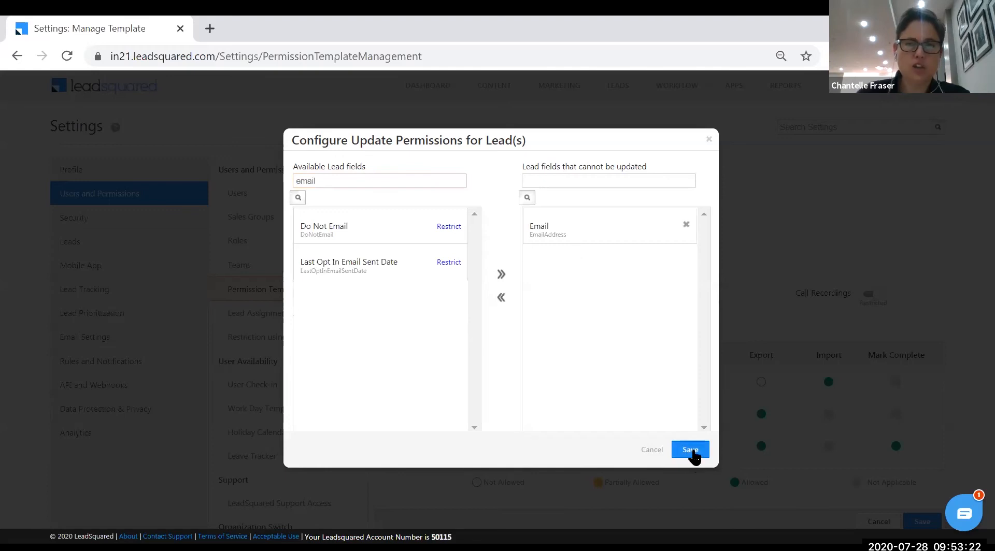
{"action": "left_click", "coordinate": [692, 449]}
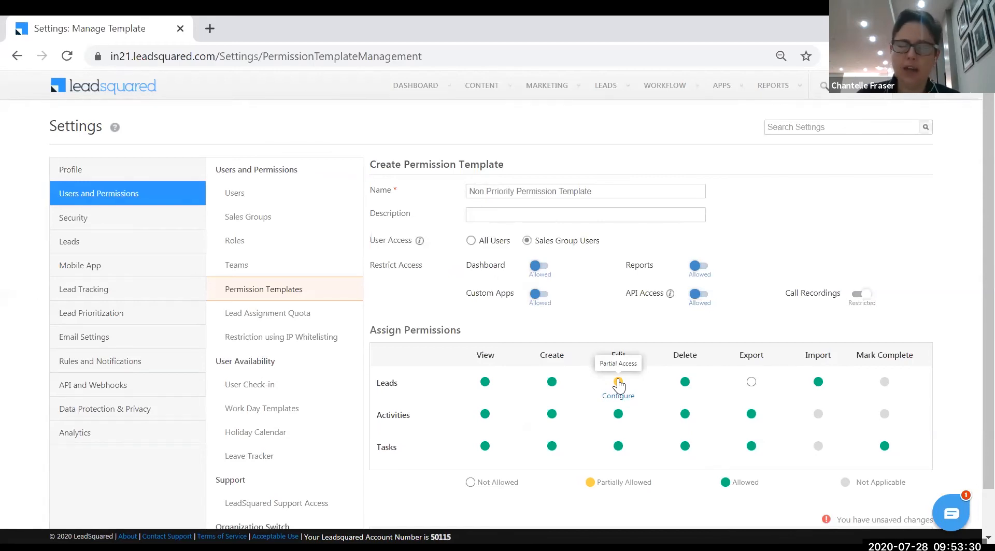
{"action": "scroll", "coordinate": [718, 426], "scroll_direction": "down", "scroll_amount": 1}
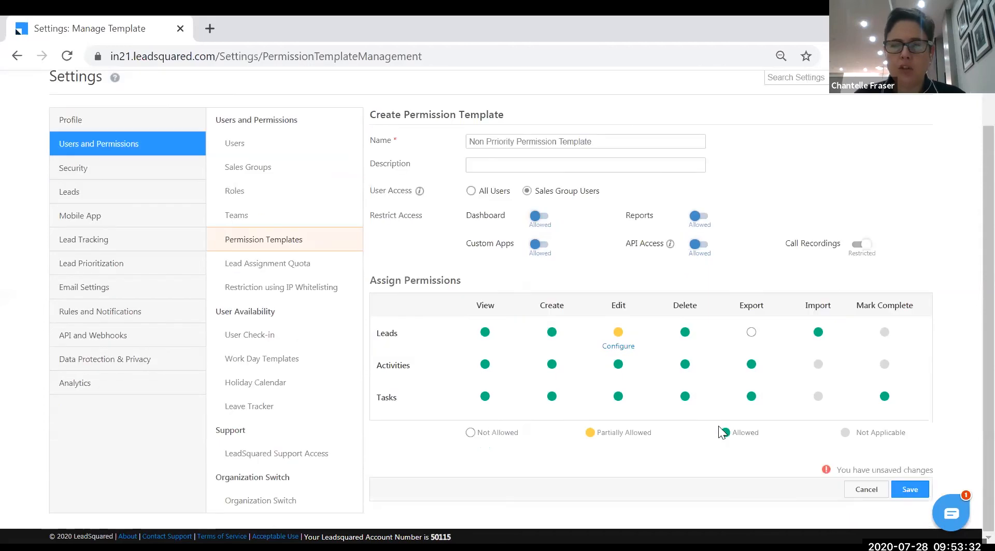
Save Non Priority Permission Template and apply it to the first user in the list
{"action": "left_click", "coordinate": [910, 490]}
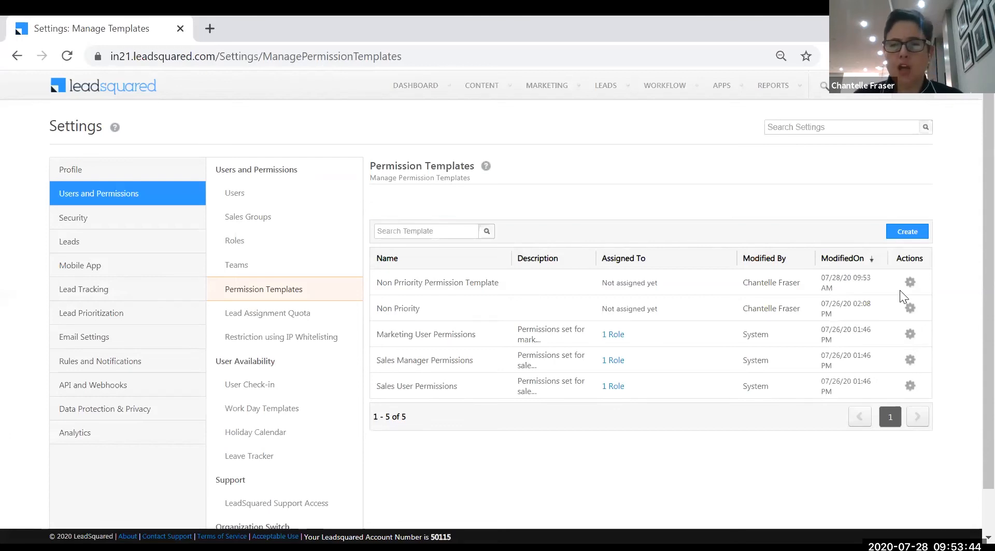
{"action": "left_click", "coordinate": [910, 257]}
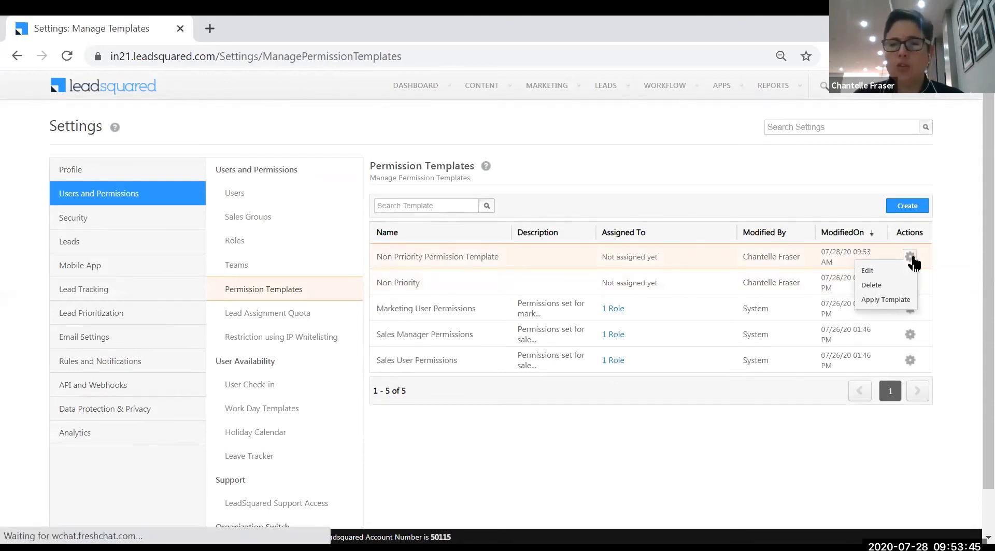
{"action": "left_click", "coordinate": [904, 302]}
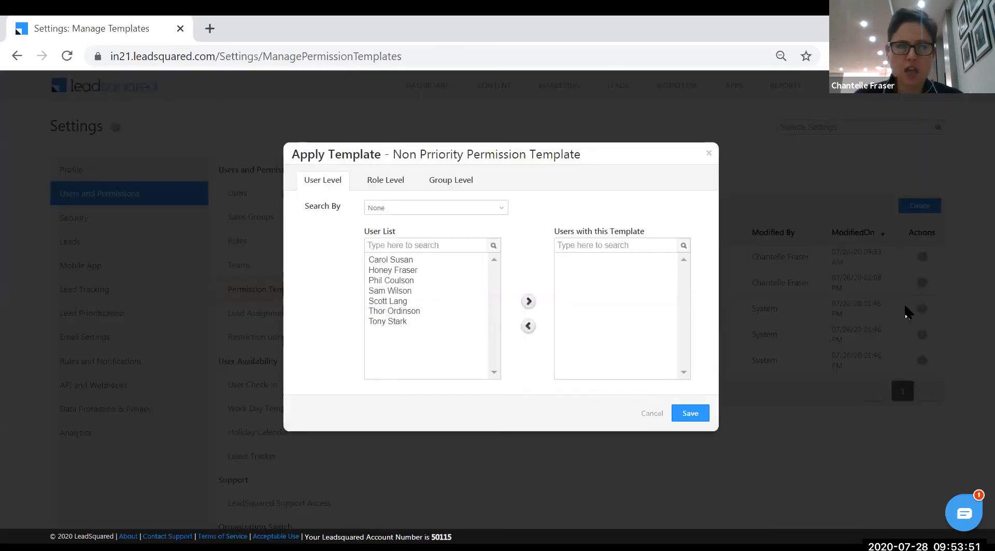
{"action": "left_click", "coordinate": [400, 260]}
{"action": "left_click", "coordinate": [528, 302]}
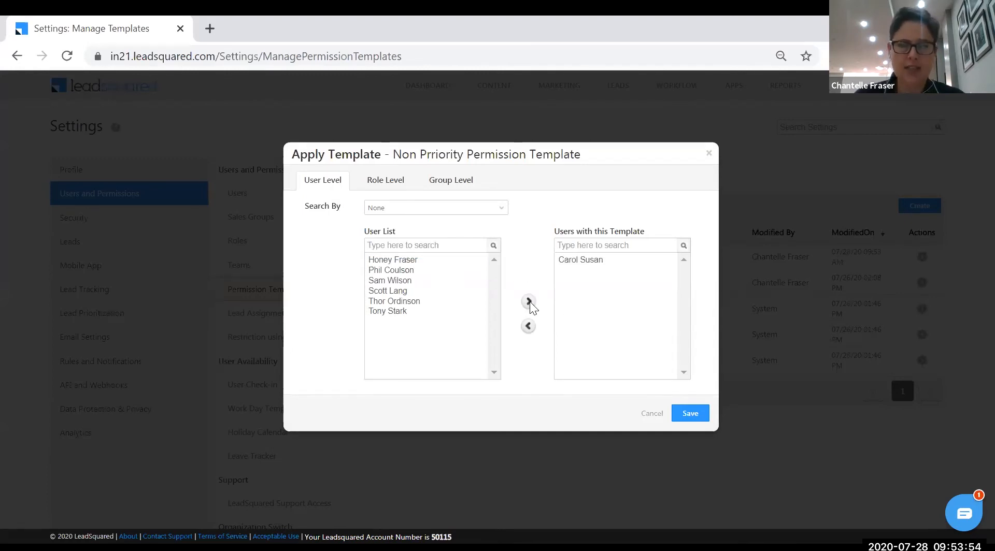
{"action": "left_click", "coordinate": [389, 183]}
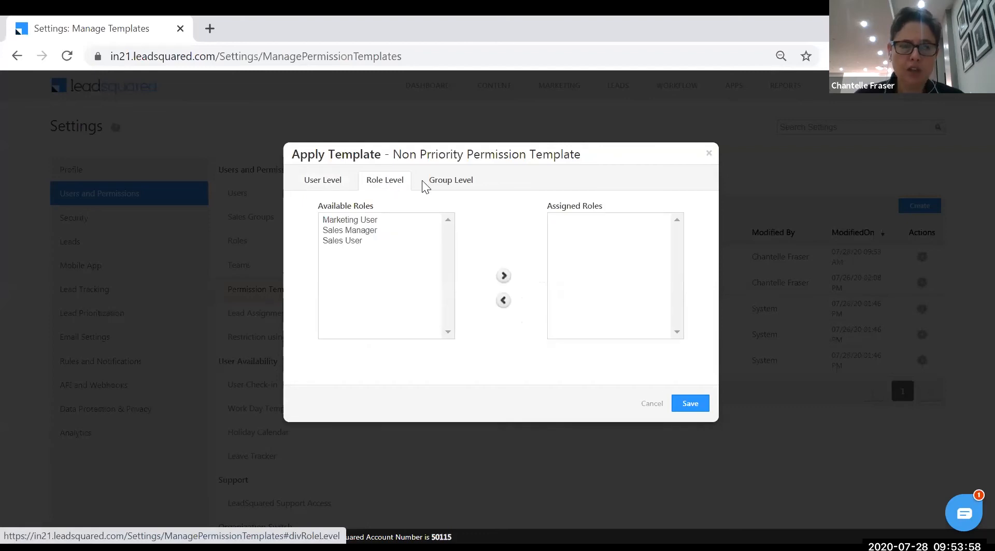
{"action": "left_click", "coordinate": [446, 186]}
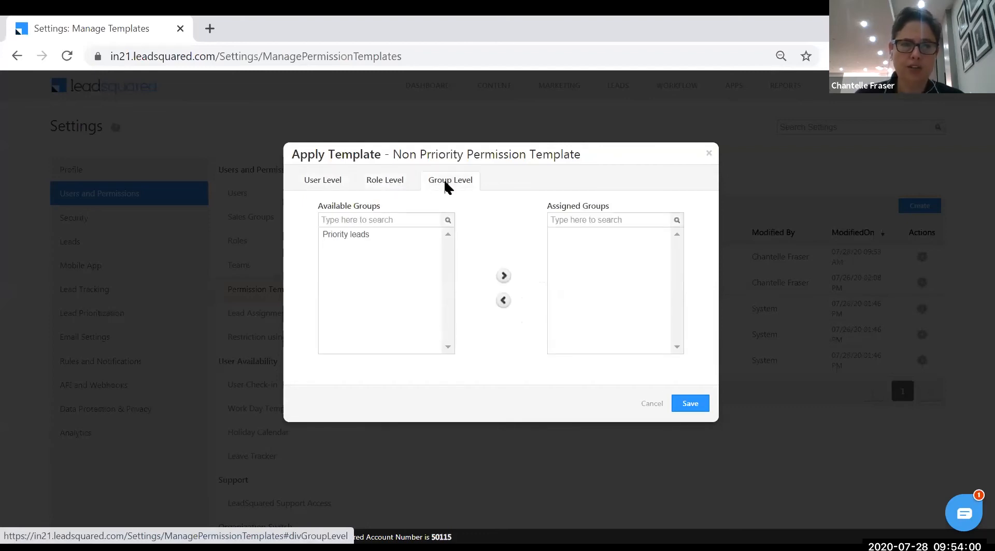
{"action": "left_click", "coordinate": [321, 182]}
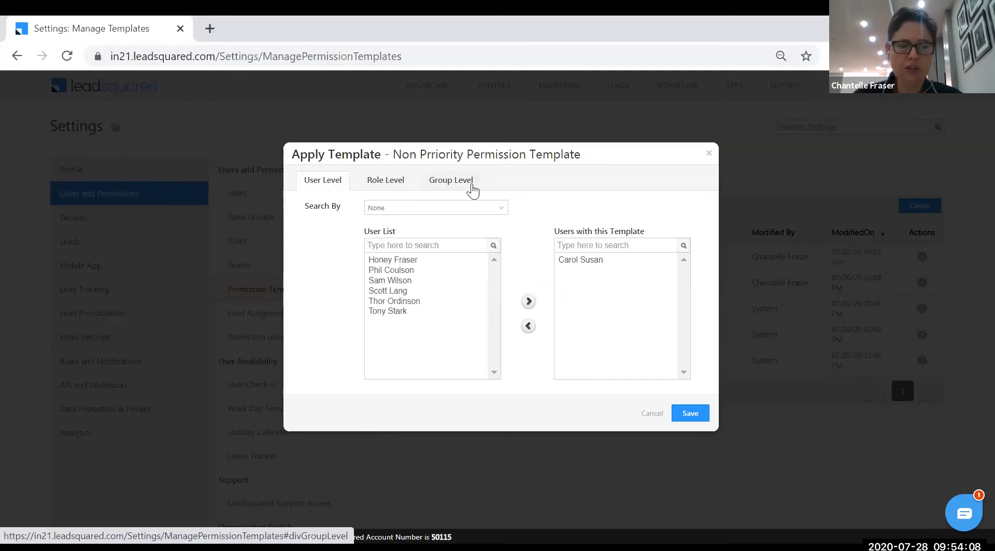
{"action": "left_click", "coordinate": [694, 418]}
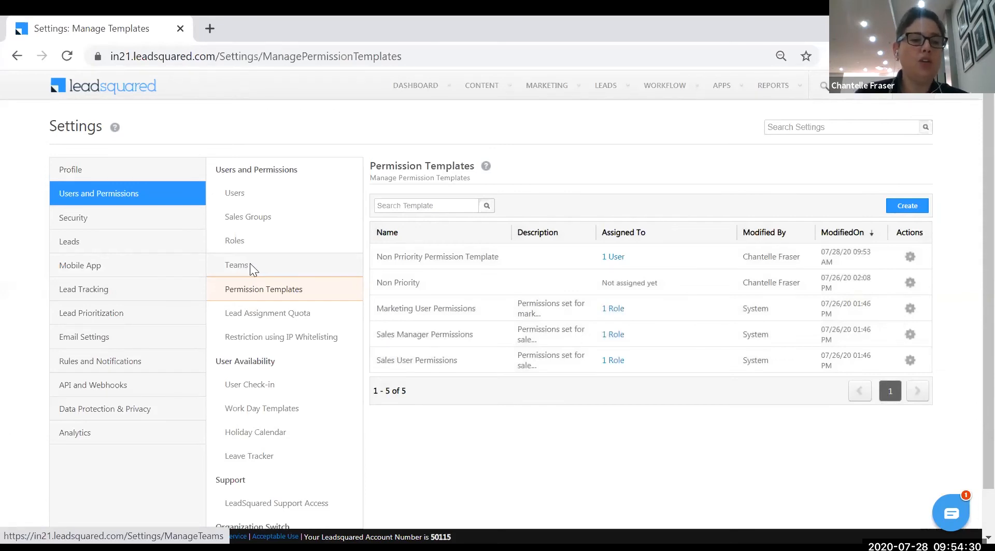
Check the ShieldInsurance team's actions on the Teams page, then go to the Users page
{"action": "left_click", "coordinate": [248, 263]}
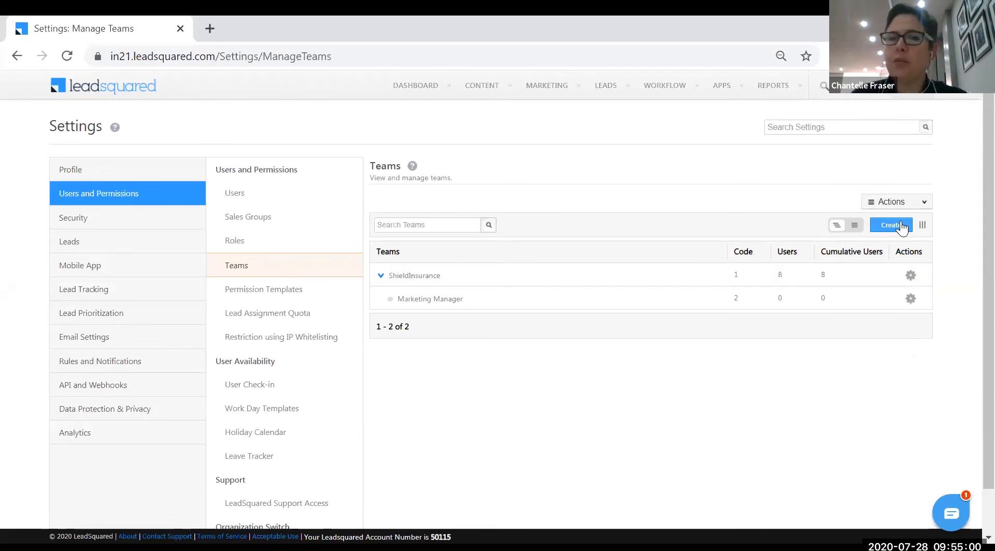
{"action": "left_click", "coordinate": [910, 276]}
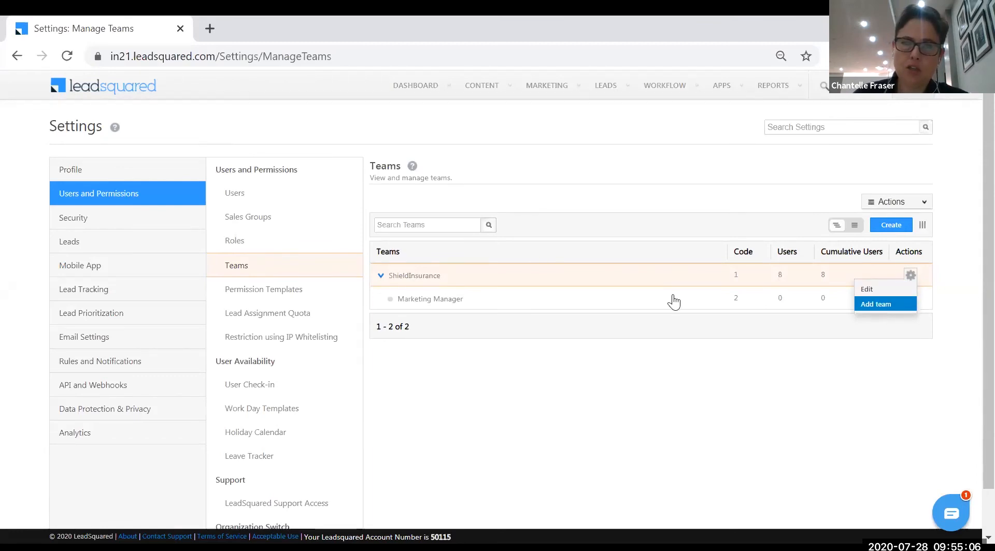
{"action": "left_click", "coordinate": [912, 277]}
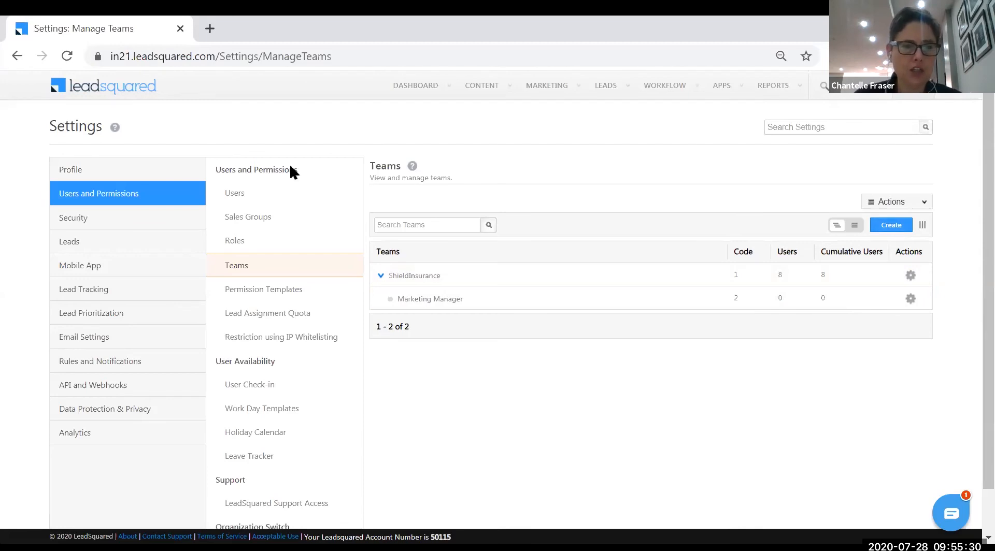
{"action": "left_click", "coordinate": [247, 195]}
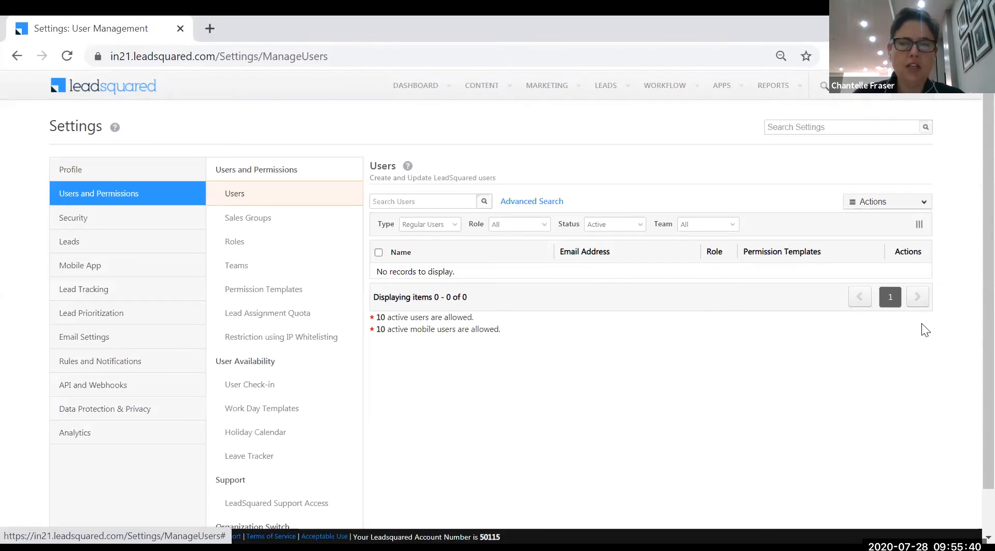
{"action": "left_click", "coordinate": [910, 296]}
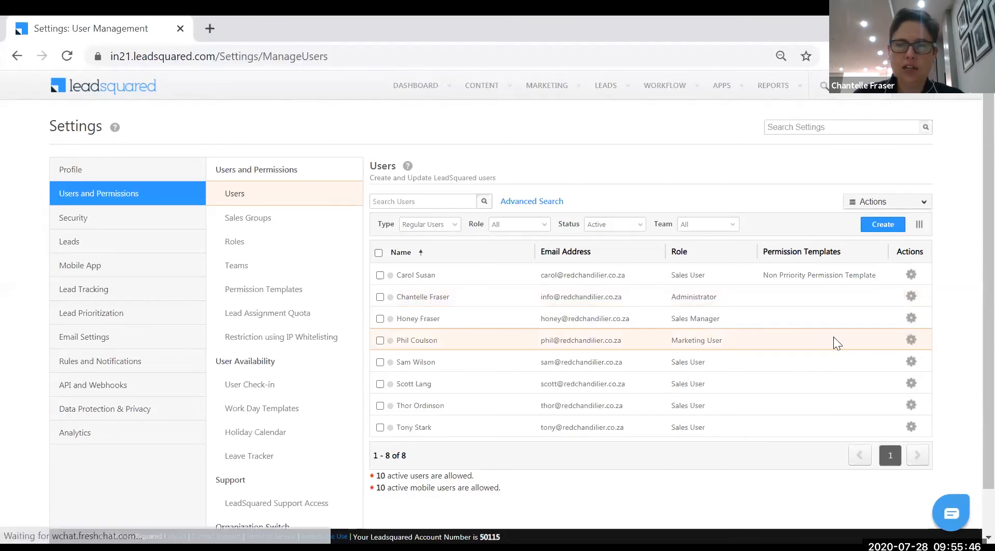
{"action": "left_click", "coordinate": [910, 362]}
{"action": "mouse_move", "coordinate": [910, 363]}
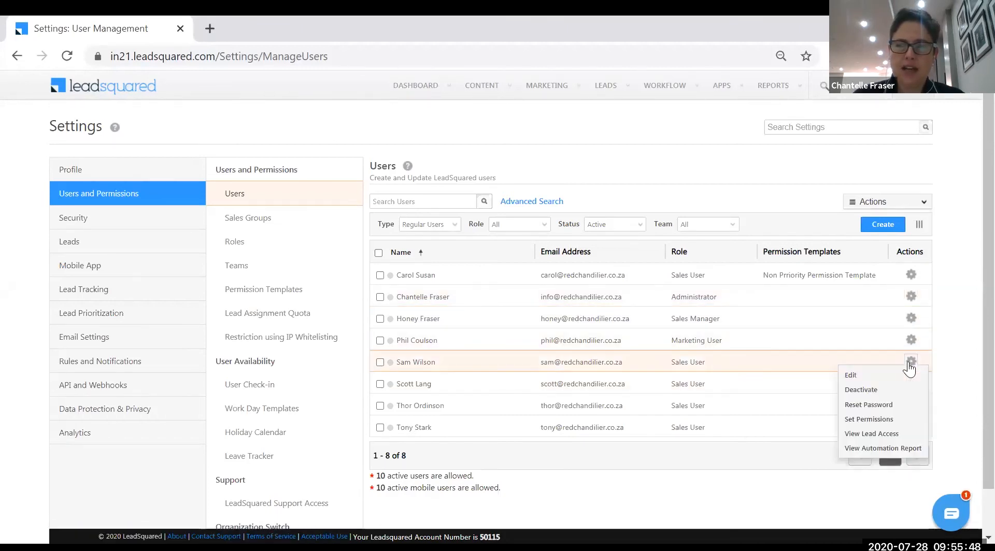
{"action": "left_click", "coordinate": [858, 377]}
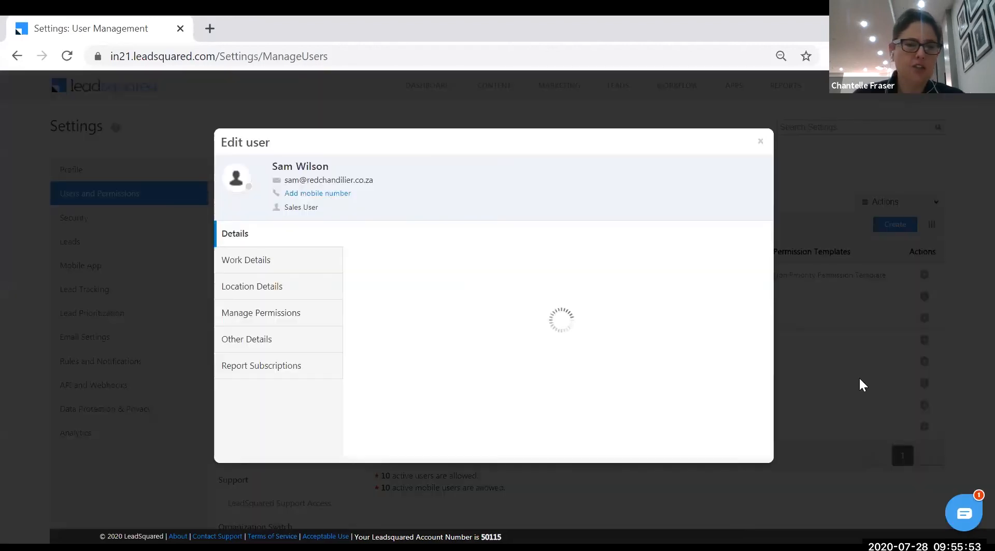
{"action": "left_click", "coordinate": [296, 311]}
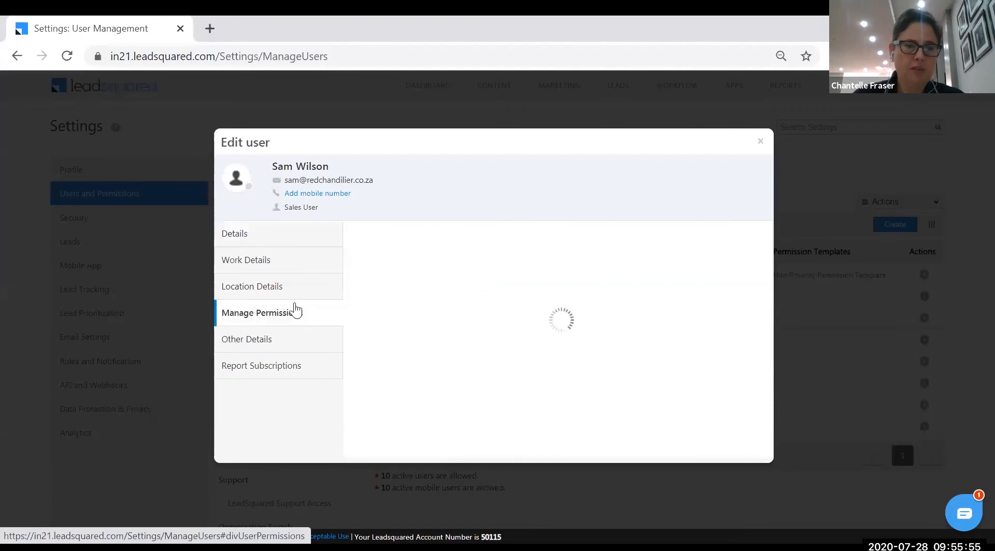
{"action": "left_click", "coordinate": [285, 245]}
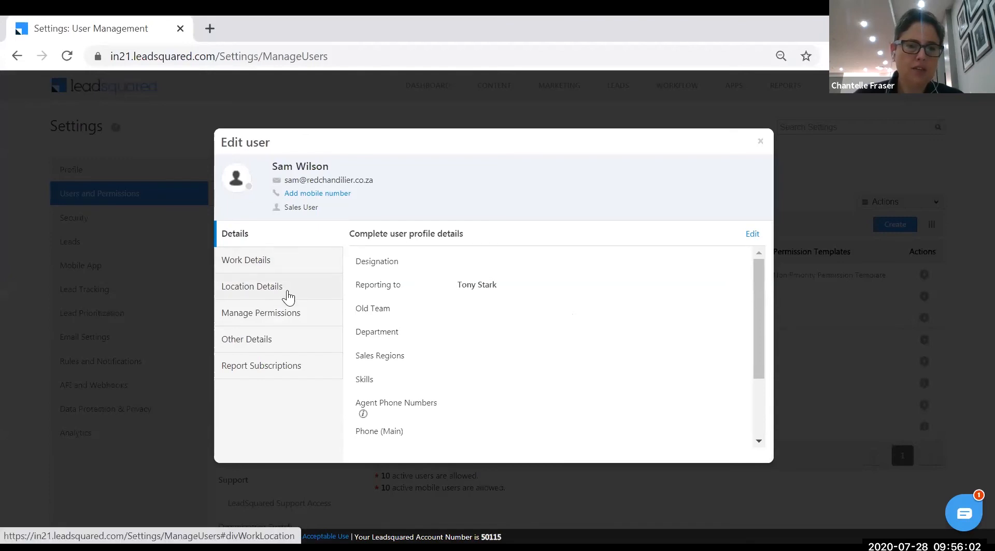
{"action": "left_click", "coordinate": [285, 318]}
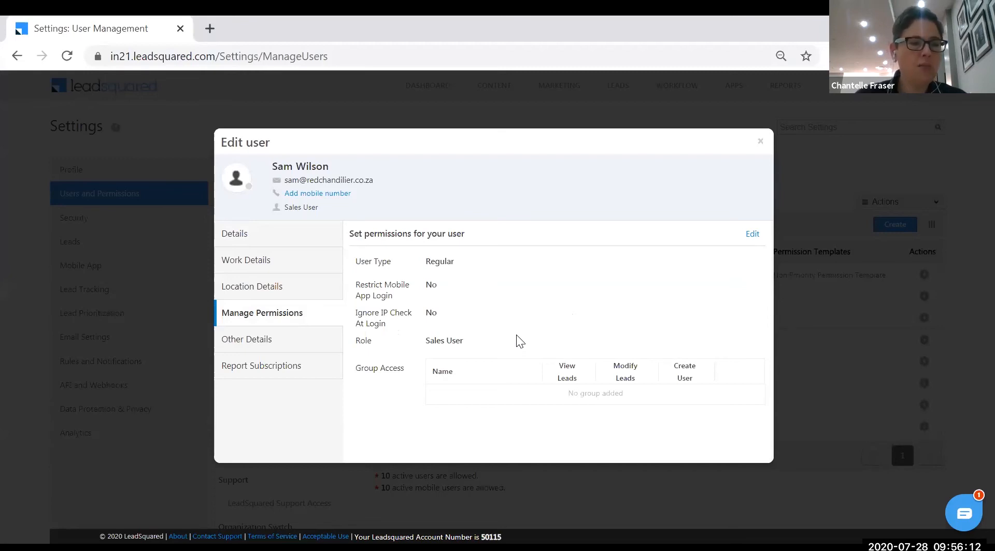
{"action": "left_click", "coordinate": [760, 141]}
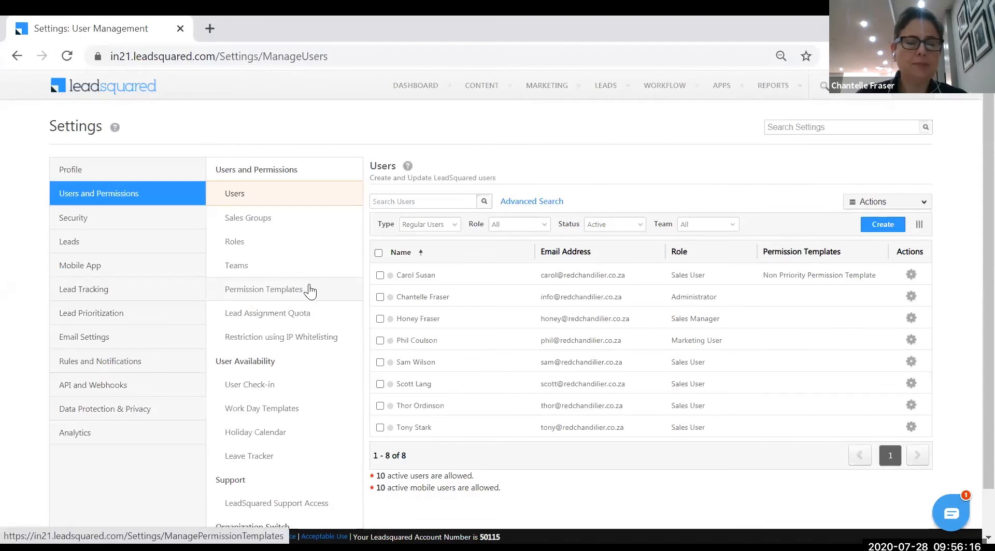
Review the Marketing Team work day template's hours and cancel without changes
{"action": "left_click", "coordinate": [272, 417]}
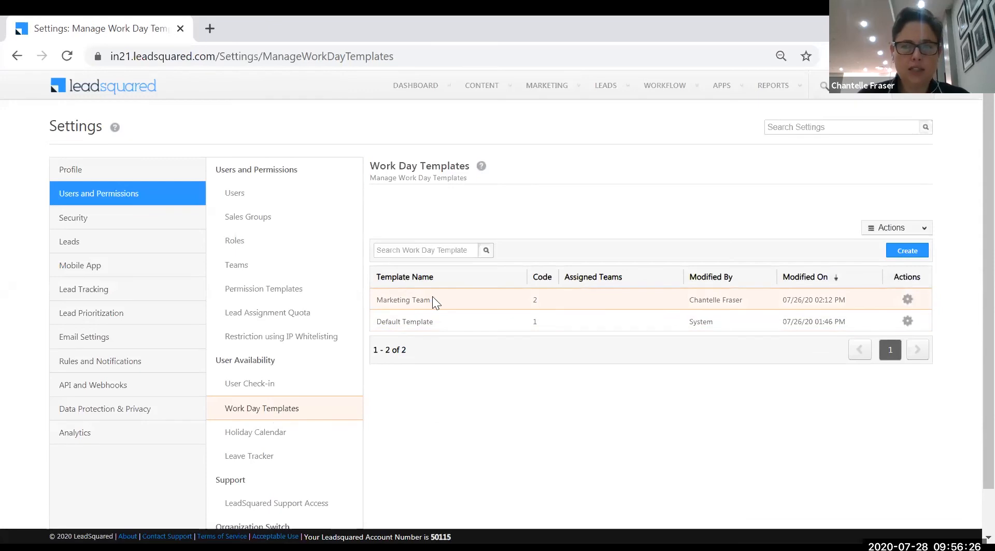
{"action": "left_click", "coordinate": [906, 300]}
{"action": "left_click", "coordinate": [889, 310]}
{"action": "left_click", "coordinate": [904, 302]}
{"action": "left_click", "coordinate": [892, 313]}
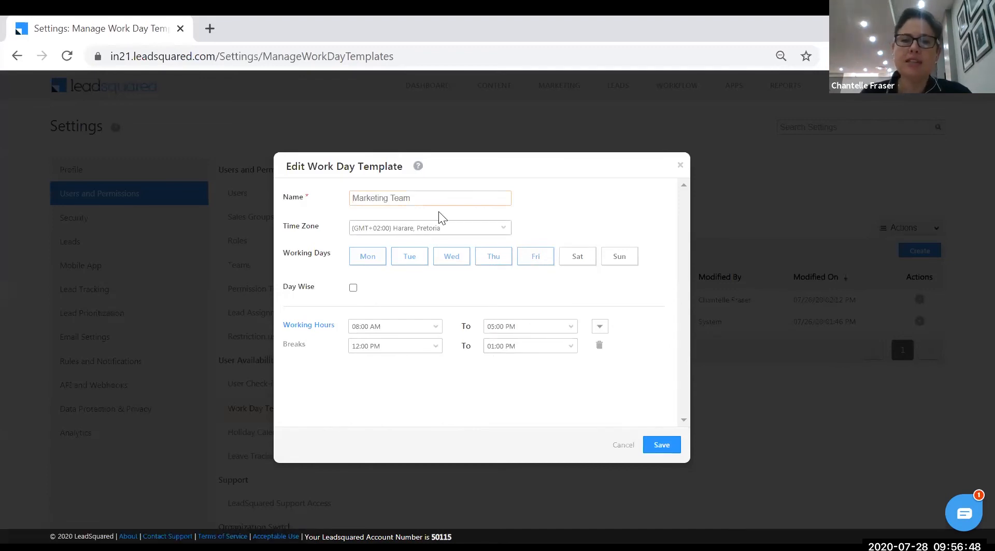
{"action": "left_click", "coordinate": [624, 445]}
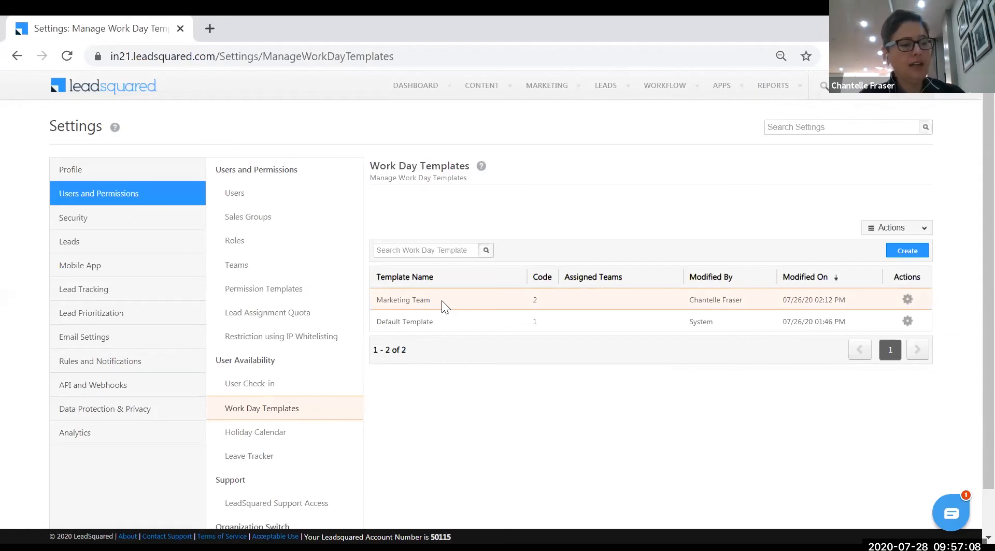
Start a new holiday calendar named for an employee's annual leave and show its holidays
{"action": "left_click", "coordinate": [280, 430]}
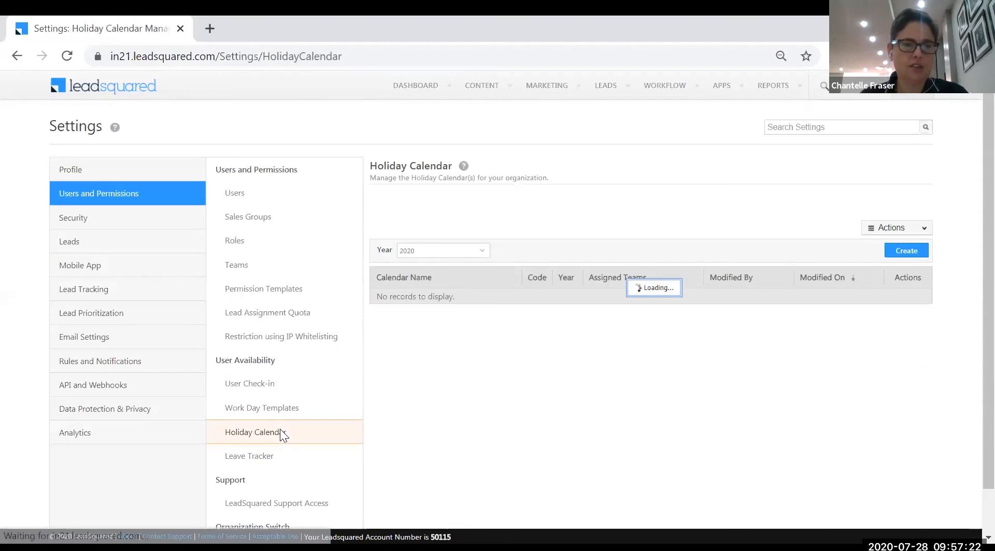
{"action": "left_click", "coordinate": [907, 251]}
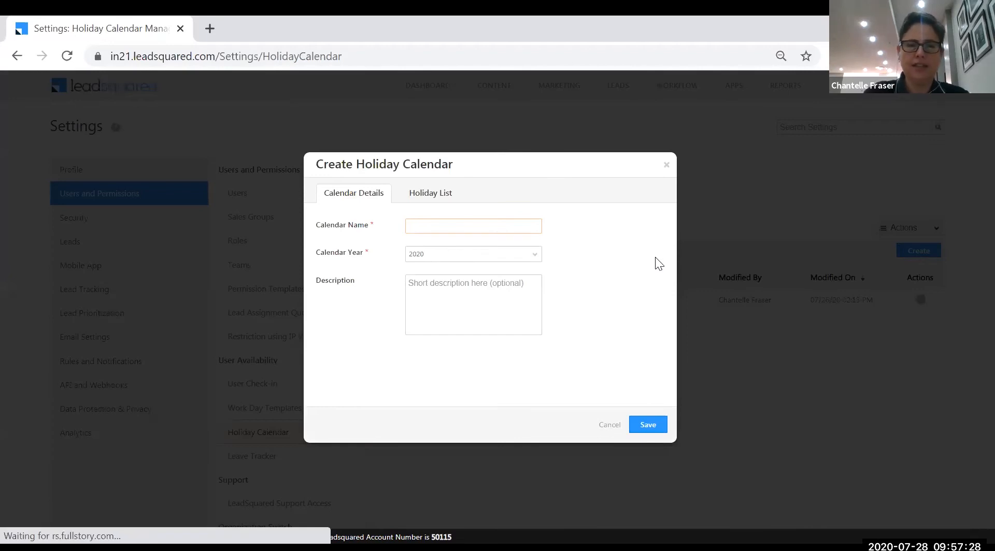
{"action": "type", "text": "Chantelle Annual Leave"}
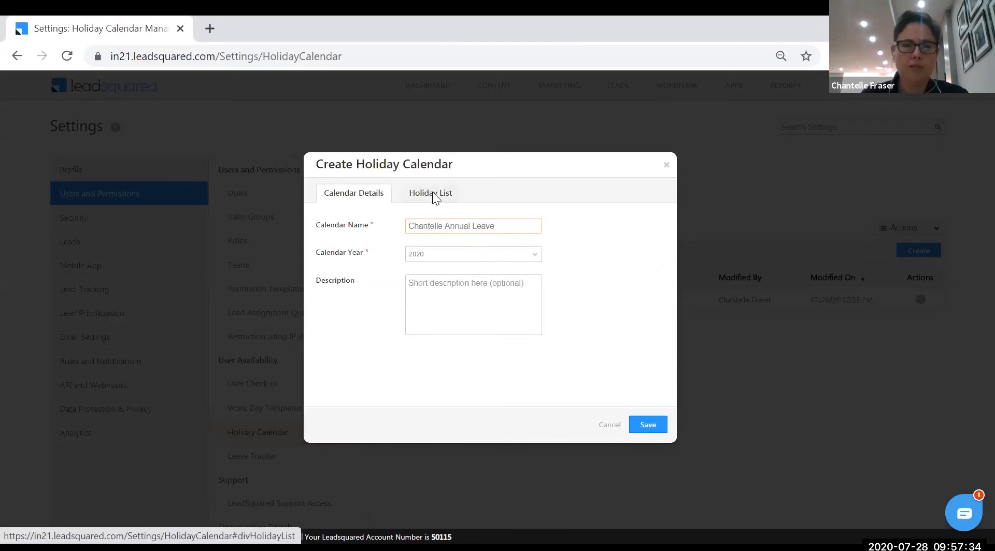
{"action": "left_click", "coordinate": [434, 198]}
{"action": "mouse_move", "coordinate": [662, 278]}
{"action": "left_mouse_down"}
{"action": "mouse_move", "coordinate": [661, 303]}
{"action": "mouse_move", "coordinate": [654, 262]}
{"action": "left_mouse_up"}
Add 'Annual Leave' on 28 July 2020 as the first holiday, then discard the calendar
{"action": "left_click", "coordinate": [423, 256]}
{"action": "type", "text": "Annaul L"}
{"action": "key", "text": "BackSpace"}
{"action": "key", "text": "BackSpace"}
{"action": "key", "text": "BackSpace"}
{"action": "type", "text": "ual L"}
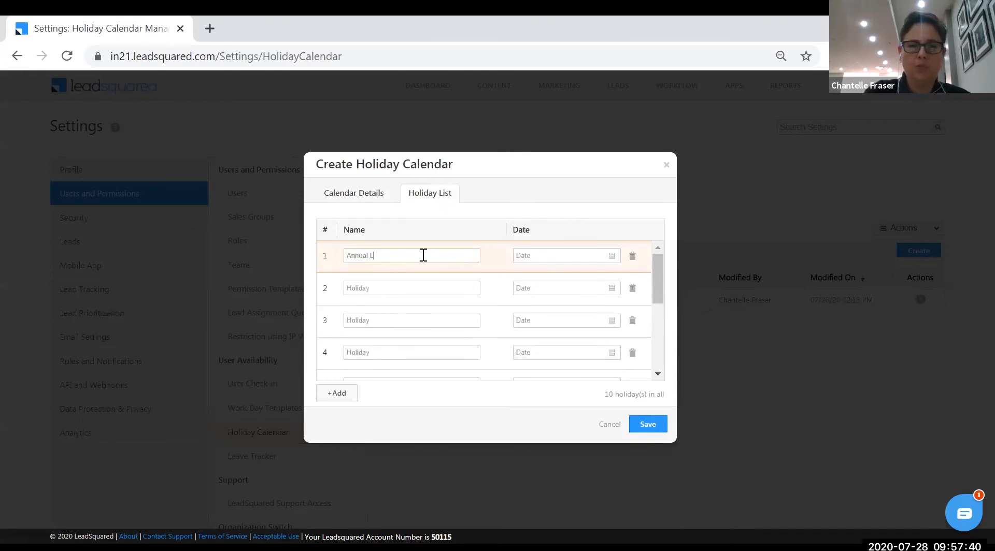
{"action": "type", "text": "eave"}
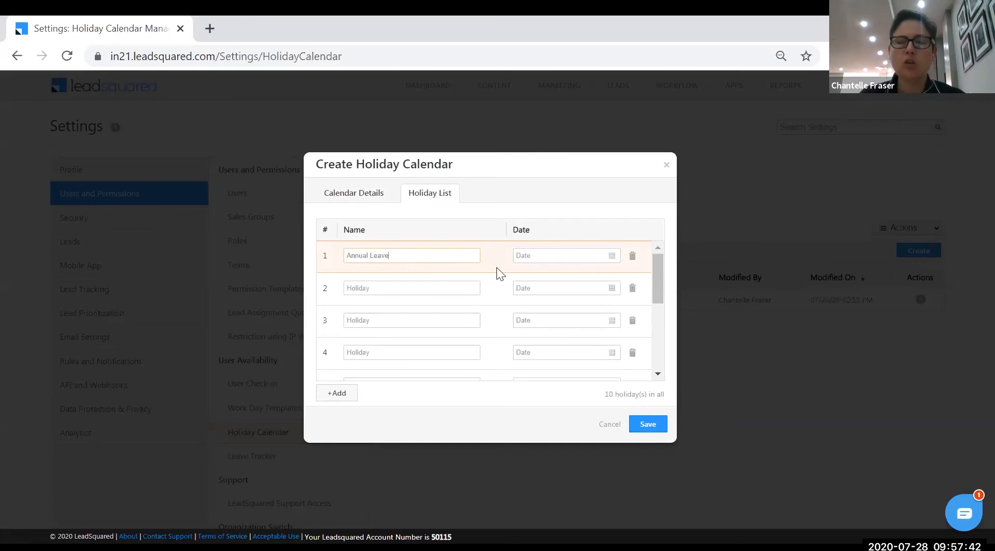
{"action": "left_click", "coordinate": [612, 255]}
{"action": "left_click", "coordinate": [563, 378]}
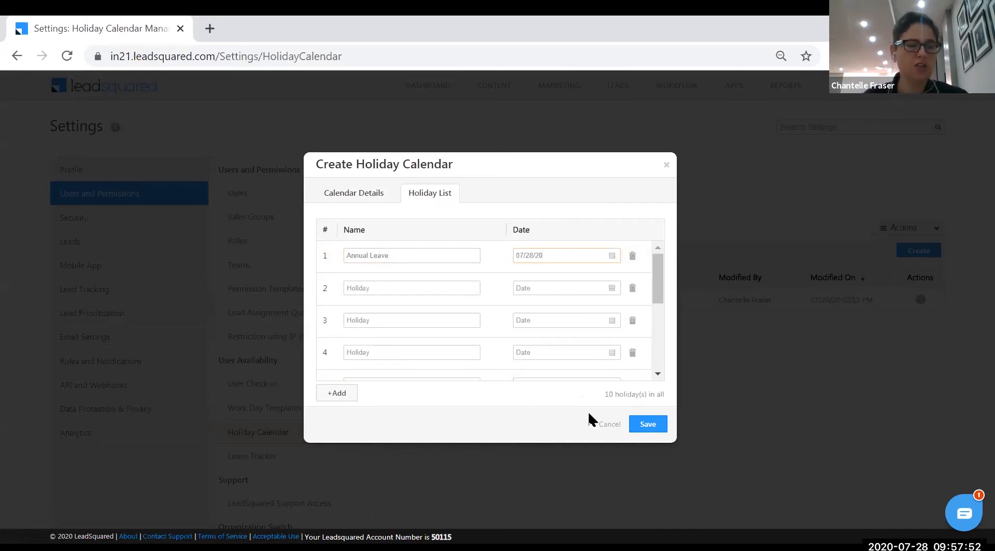
{"action": "left_click", "coordinate": [667, 166]}
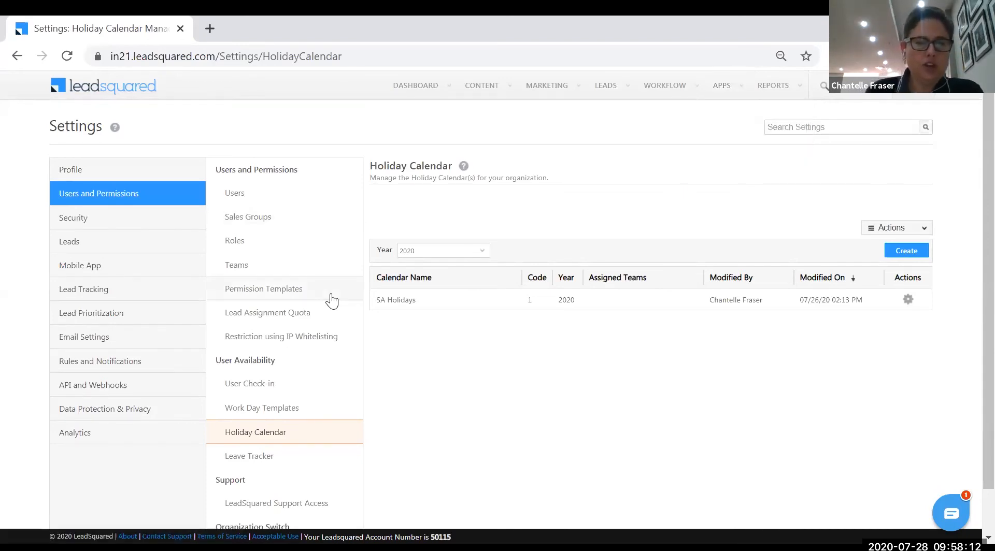
{"action": "scroll", "coordinate": [330, 294], "scroll_direction": "down", "scroll_amount": 1}
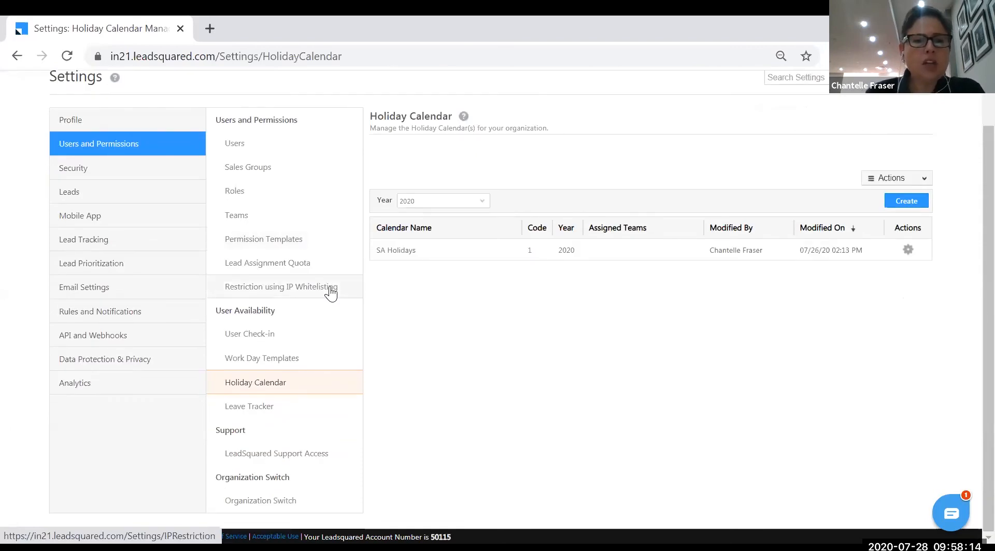
{"action": "scroll", "coordinate": [130, 207], "scroll_direction": "up", "scroll_amount": 1}
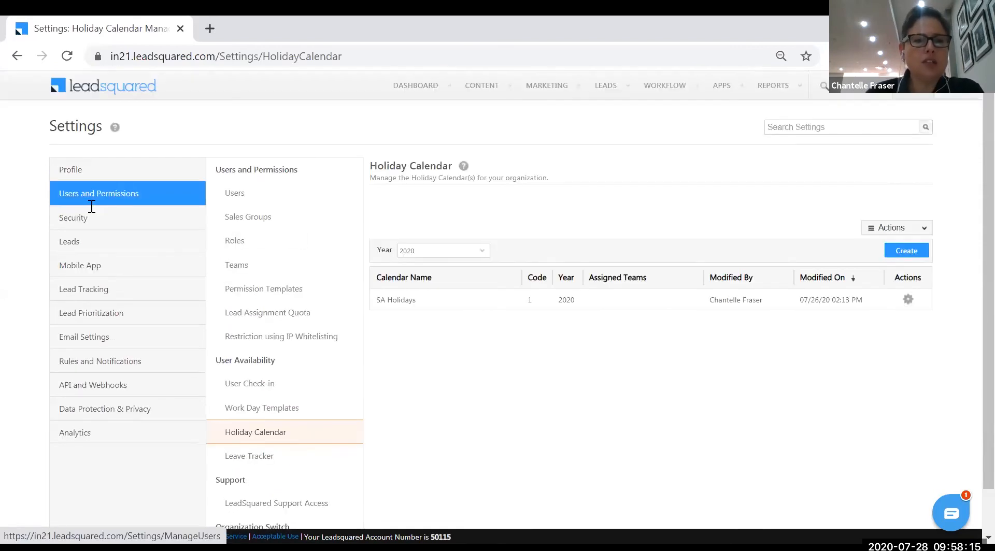
From Profile settings, go to Leads > Smart Views and start a new smart view
{"action": "left_click", "coordinate": [80, 171]}
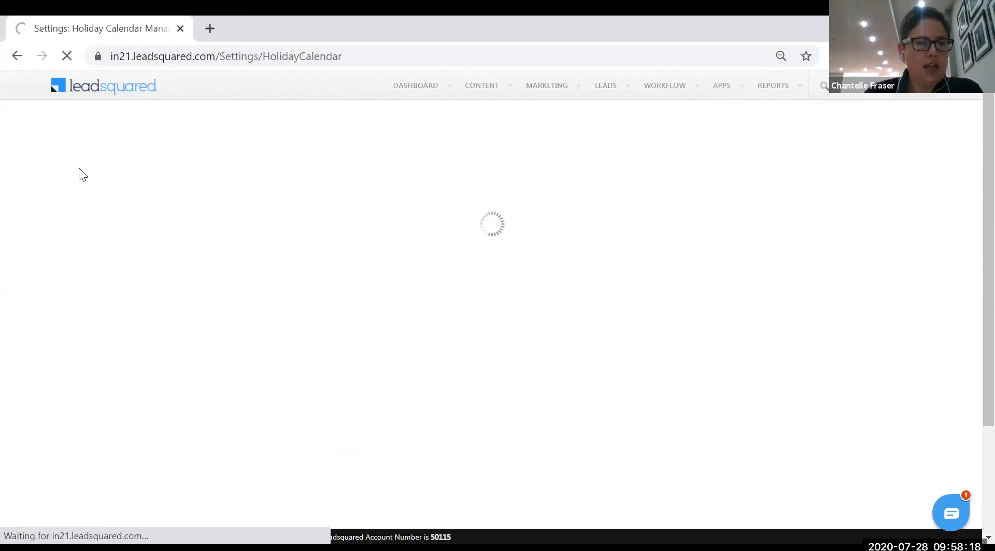
{"action": "mouse_move", "coordinate": [909, 92]}
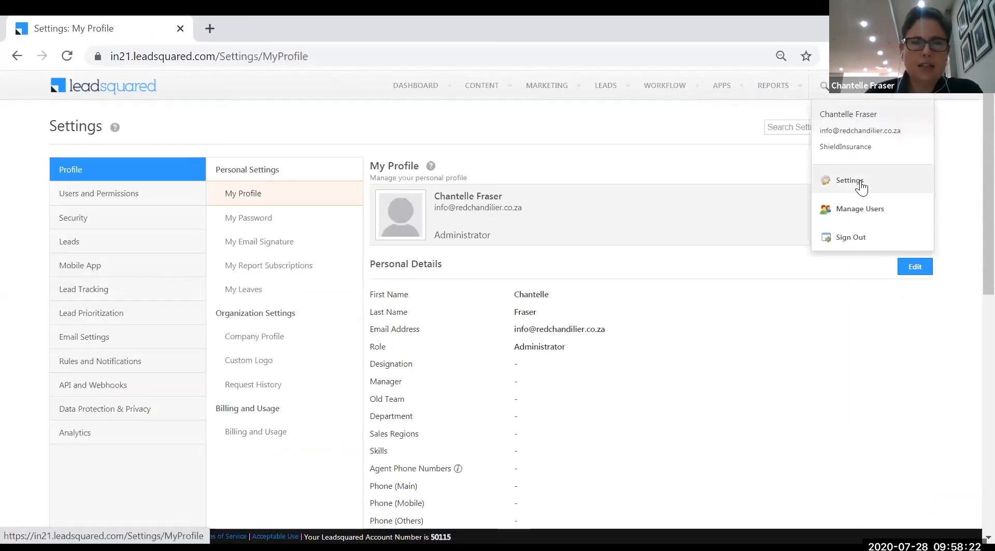
{"action": "left_click", "coordinate": [76, 245]}
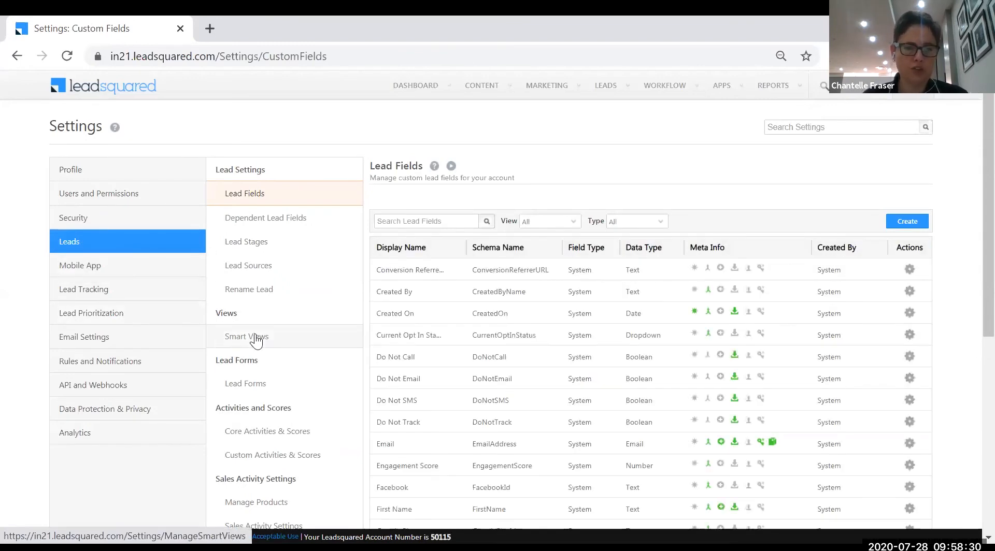
{"action": "left_click", "coordinate": [268, 336]}
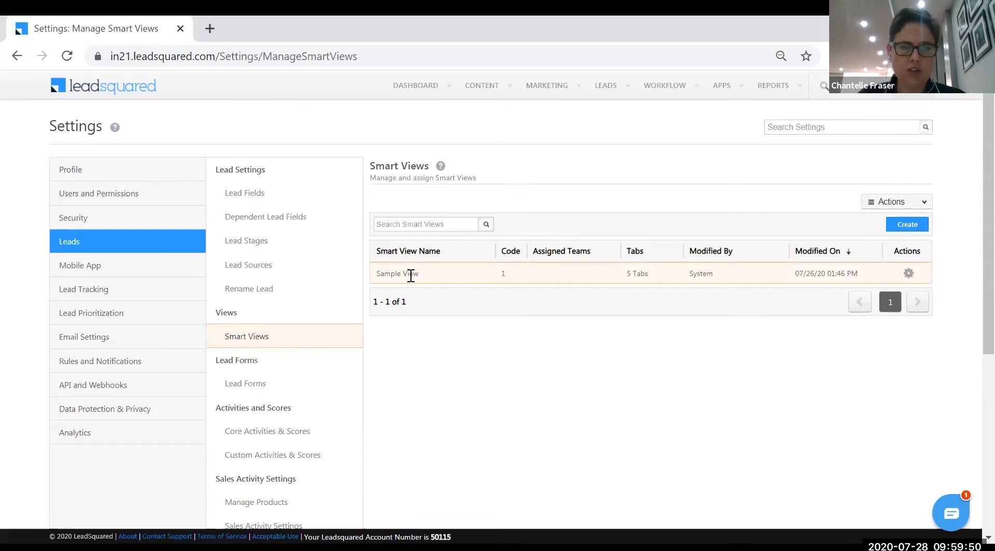
{"action": "left_click", "coordinate": [912, 230]}
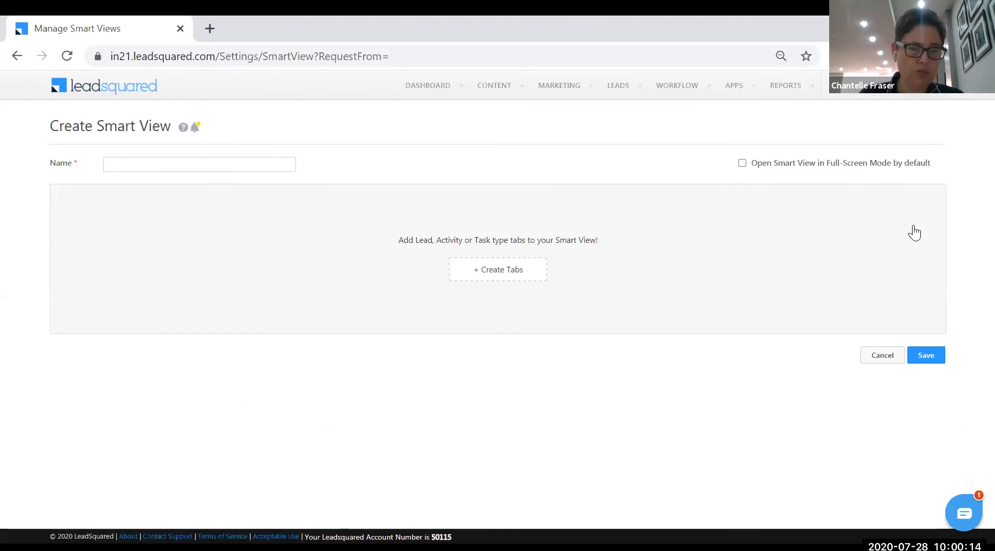
Enter 'New Leads Today' as the new smart view's name
{"action": "left_click", "coordinate": [614, 98]}
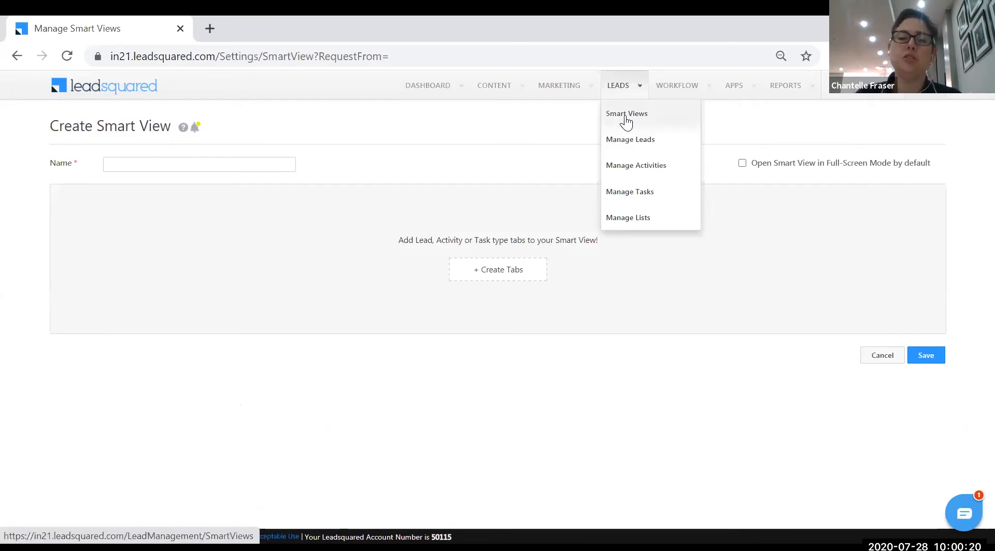
{"action": "left_click", "coordinate": [210, 166]}
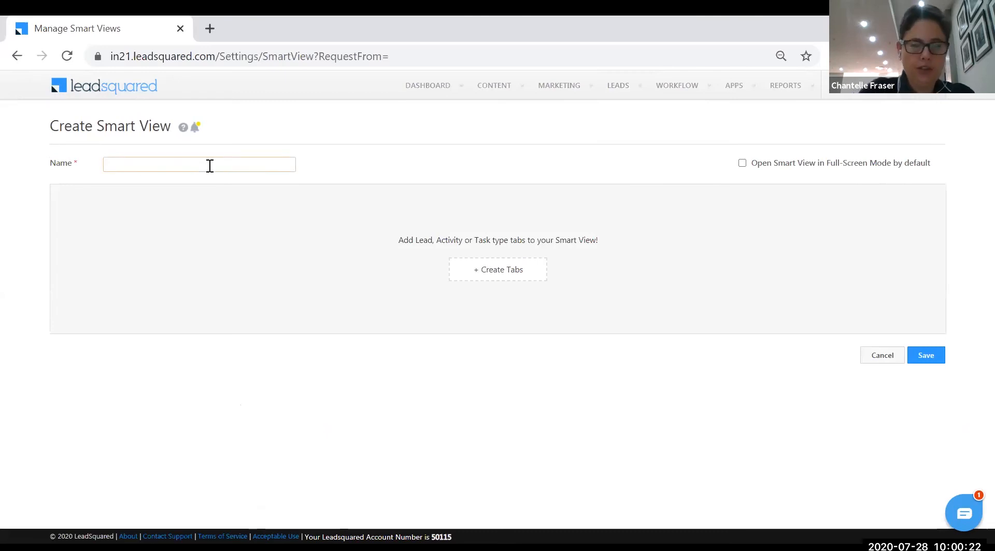
{"action": "type", "text": "New Leads Today"}
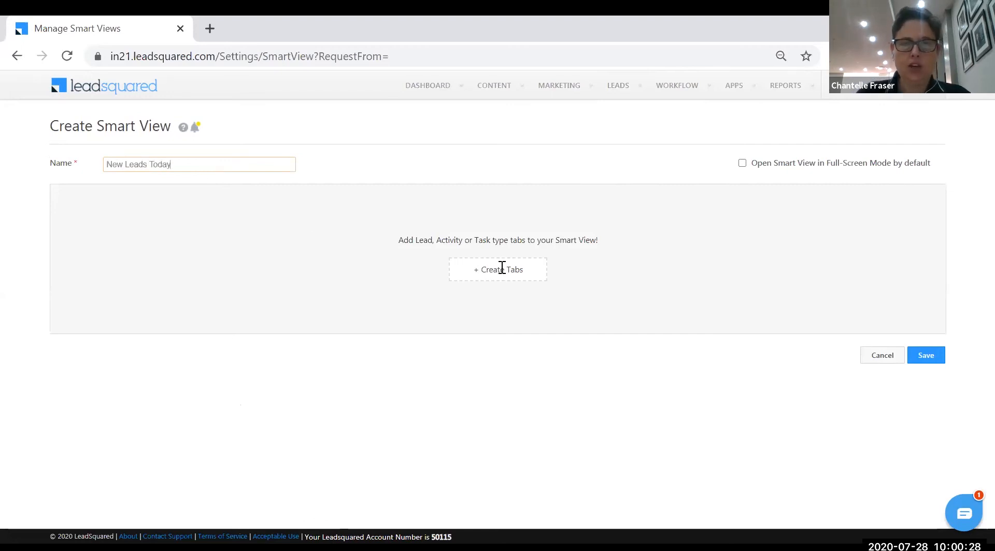
Add a Lead tab named 'Prospects' and give it an orange colour
{"action": "left_click", "coordinate": [501, 268]}
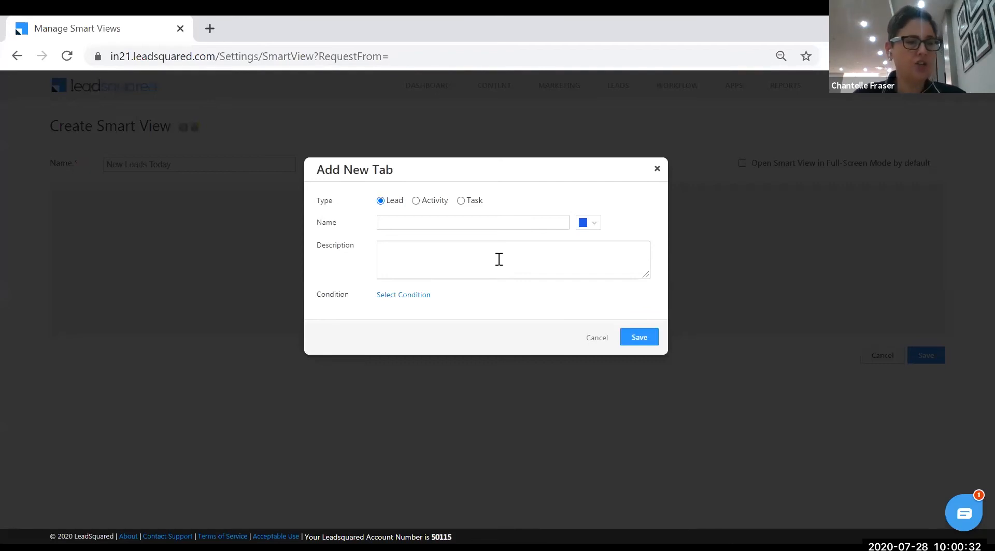
{"action": "left_click", "coordinate": [449, 219]}
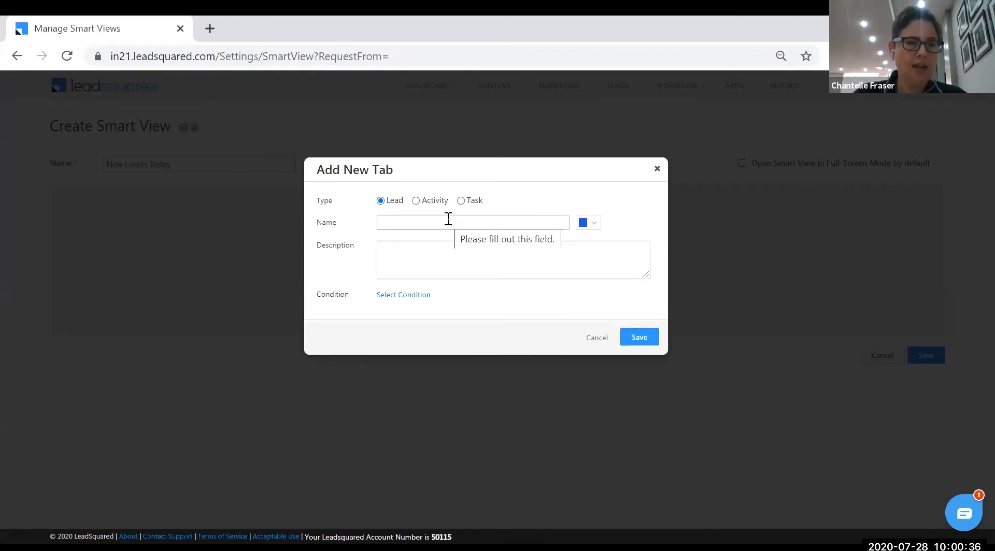
{"action": "left_click", "coordinate": [400, 221]}
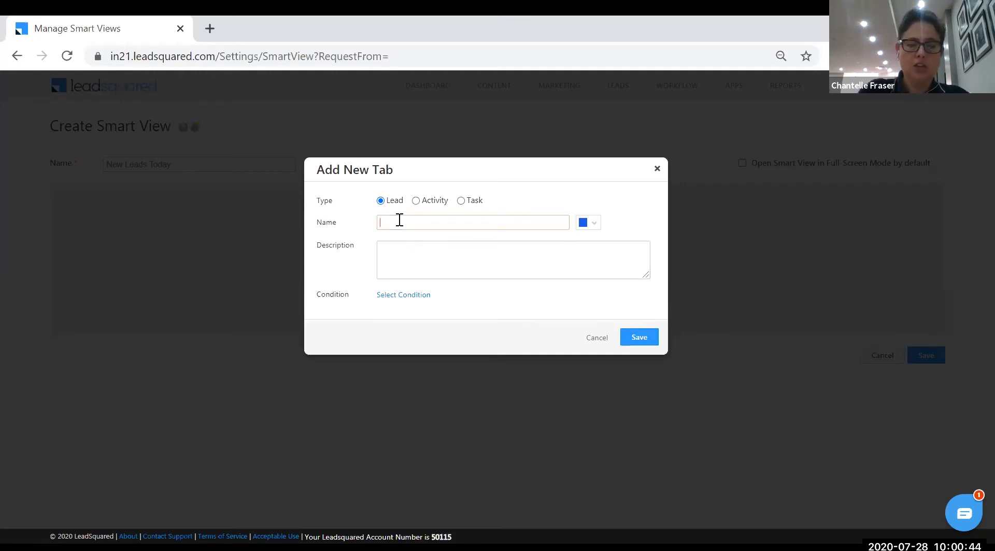
{"action": "type", "text": "Prospects"}
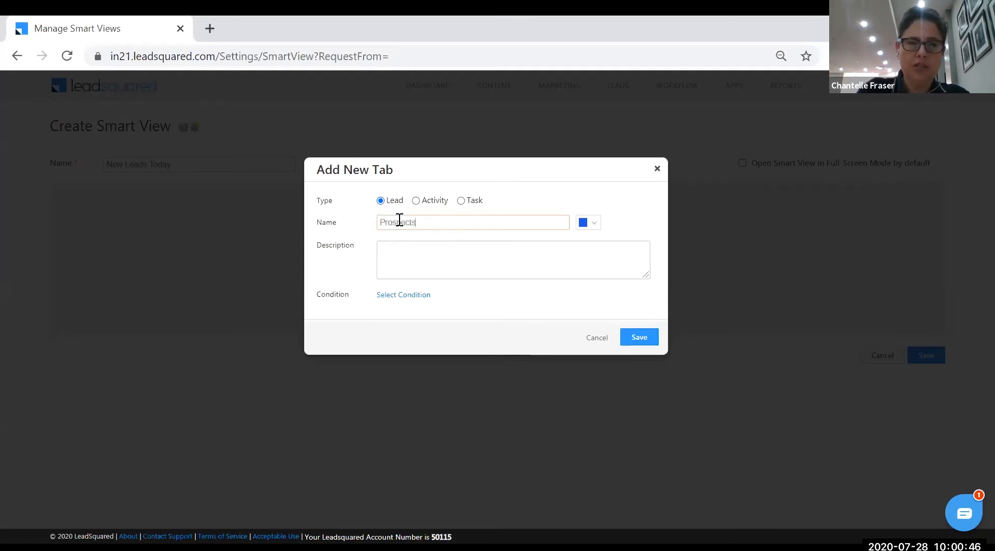
{"action": "type", "text": " Toay"}
{"action": "key", "text": "BackSpace"}
{"action": "key", "text": "BackSpace"}
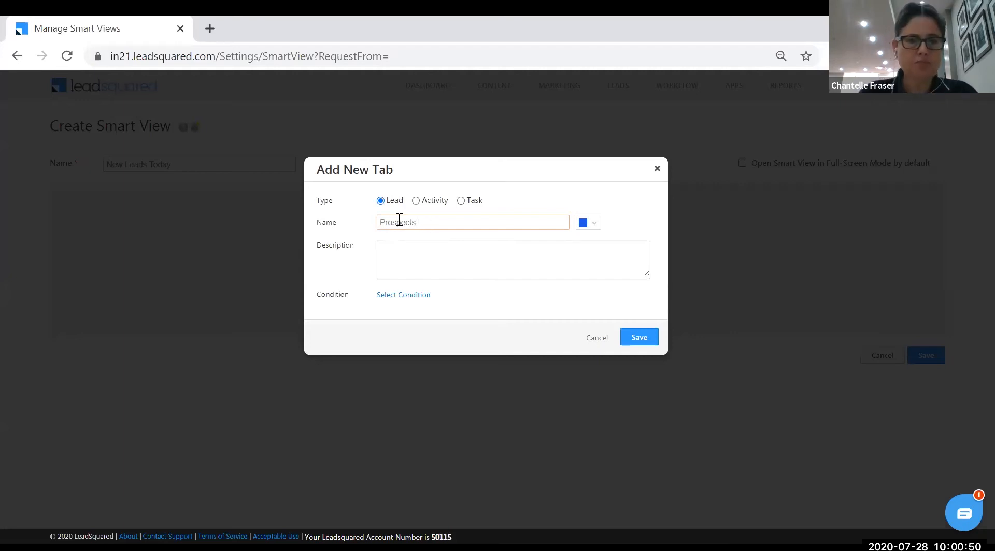
{"action": "left_click", "coordinate": [599, 226]}
{"action": "left_click", "coordinate": [631, 253]}
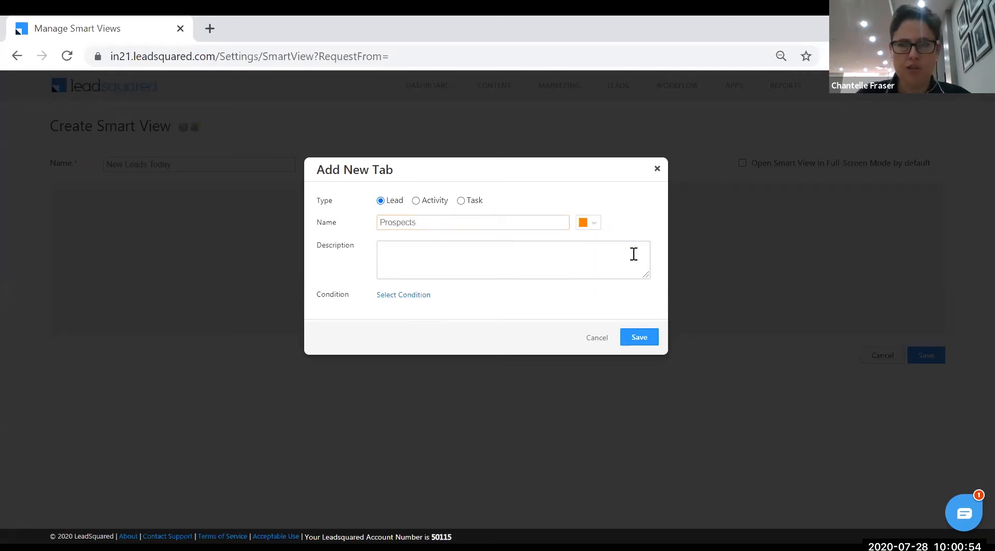
Set the Prospects tab condition to Lead Stage is Prospect and describe it as 'Prospects'
{"action": "left_click", "coordinate": [408, 296]}
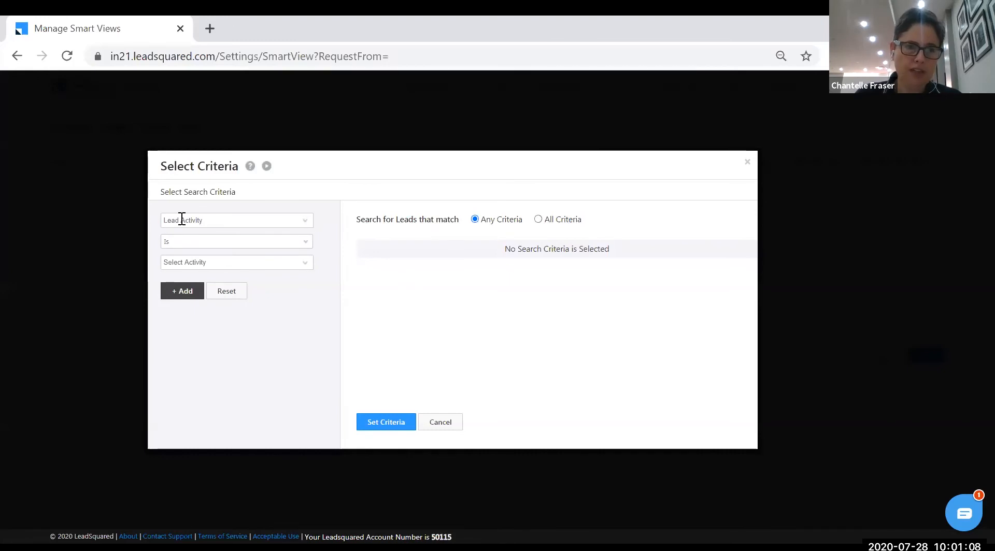
{"action": "left_click", "coordinate": [307, 226]}
{"action": "type", "text": "lead"}
{"action": "left_click", "coordinate": [225, 307]}
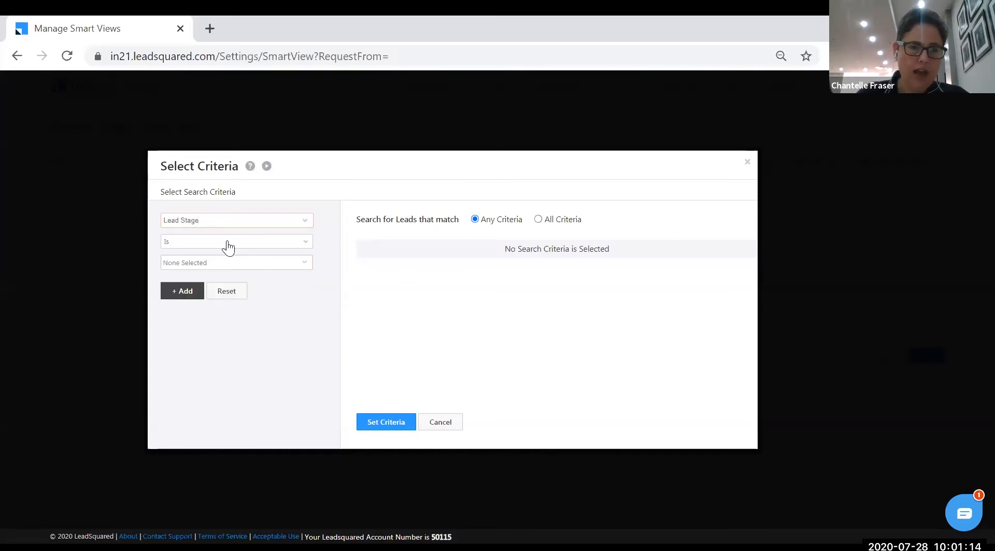
{"action": "left_click", "coordinate": [250, 265]}
{"action": "left_click", "coordinate": [188, 299]}
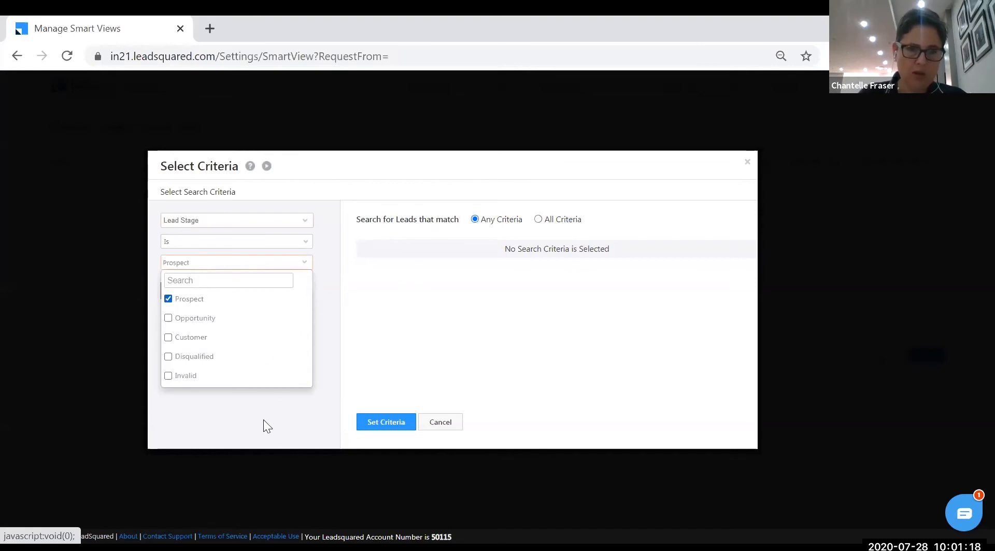
{"action": "left_click", "coordinate": [263, 420]}
{"action": "left_click", "coordinate": [176, 294]}
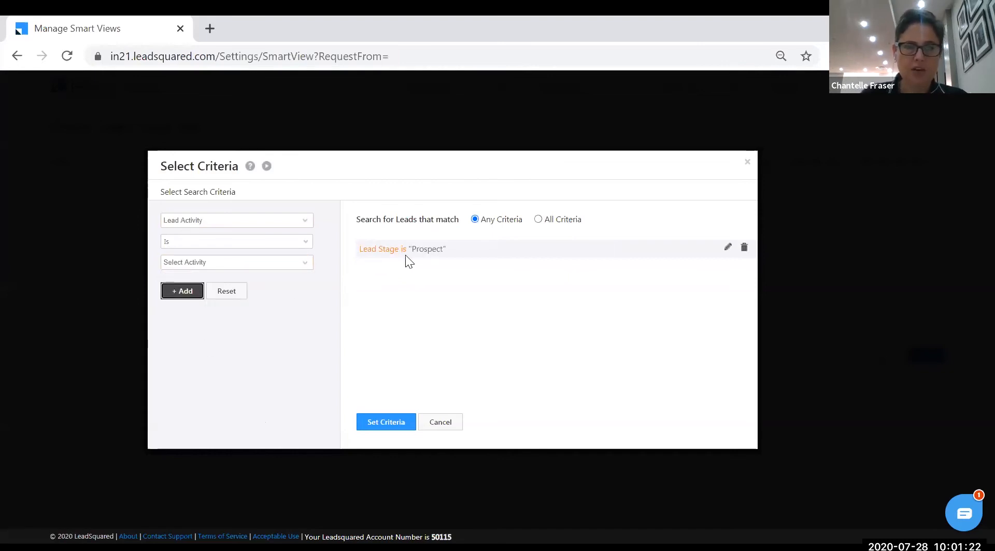
{"action": "left_click", "coordinate": [386, 422]}
{"action": "left_click", "coordinate": [637, 369]}
{"action": "type", "text": "Prospect"}
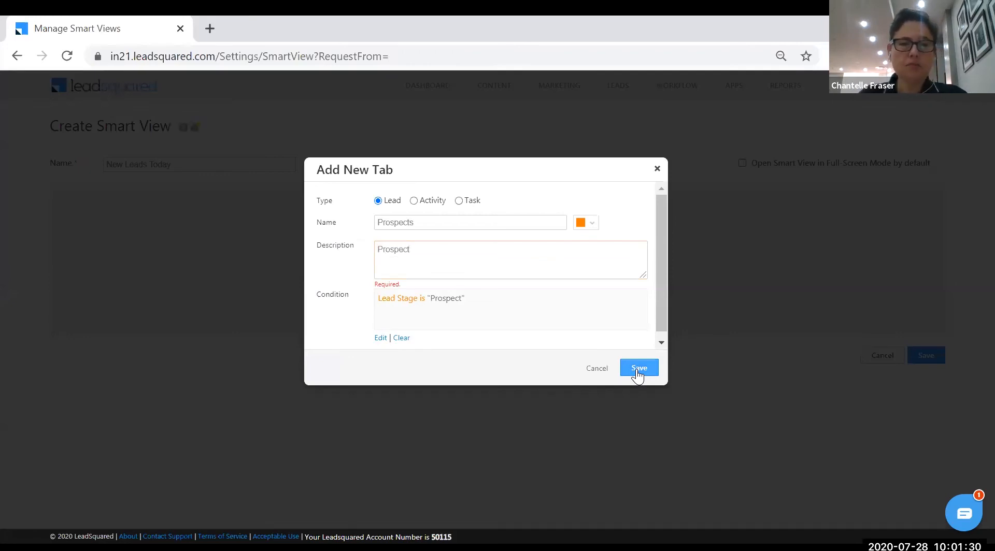
{"action": "type", "text": "s"}
Save the Prospects tab, view its lead list, and open the smart view's tab list
{"action": "left_click", "coordinate": [639, 370]}
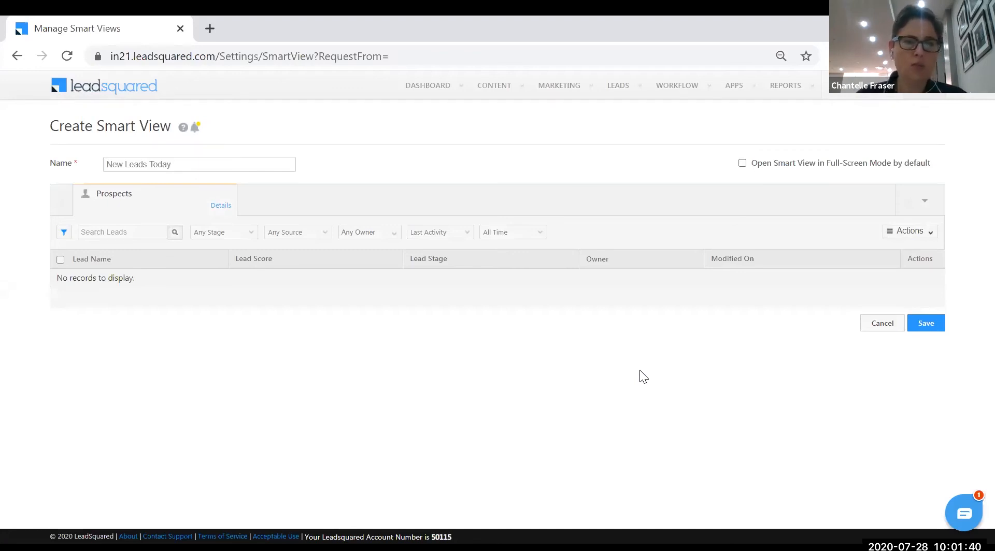
{"action": "left_click", "coordinate": [219, 205]}
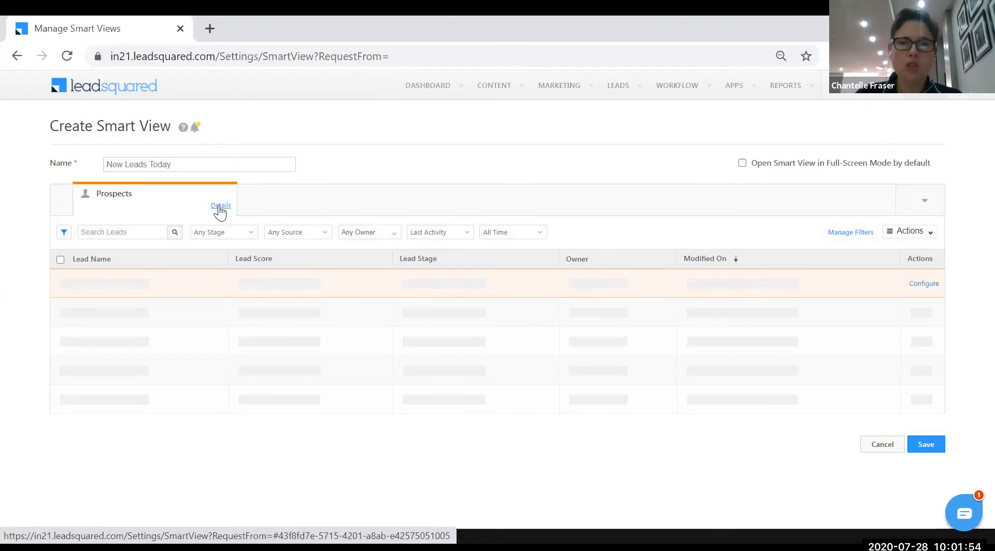
{"action": "left_click", "coordinate": [925, 206]}
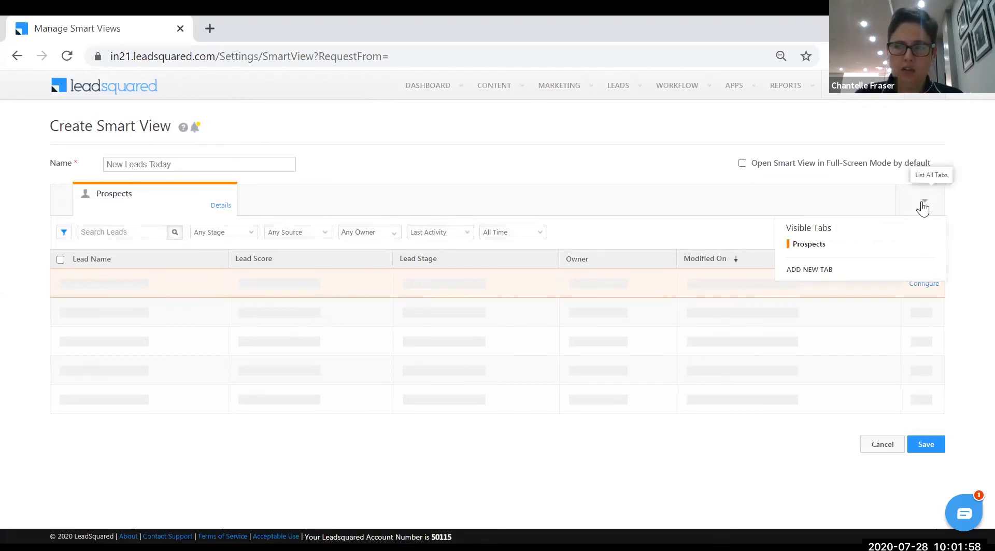
Add a Task tab for All Appointments with Pending status in List view
{"action": "left_click", "coordinate": [819, 270]}
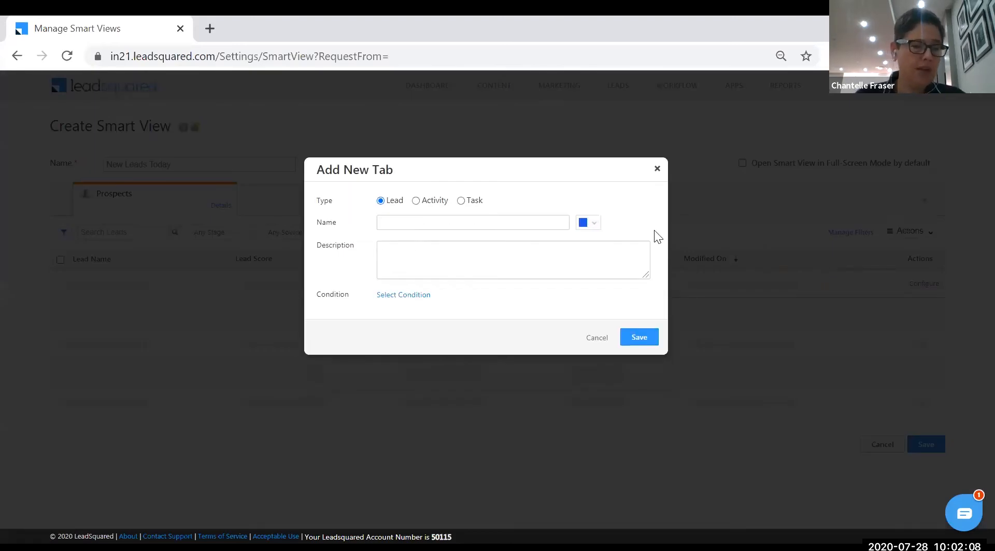
{"action": "left_click", "coordinate": [461, 201]}
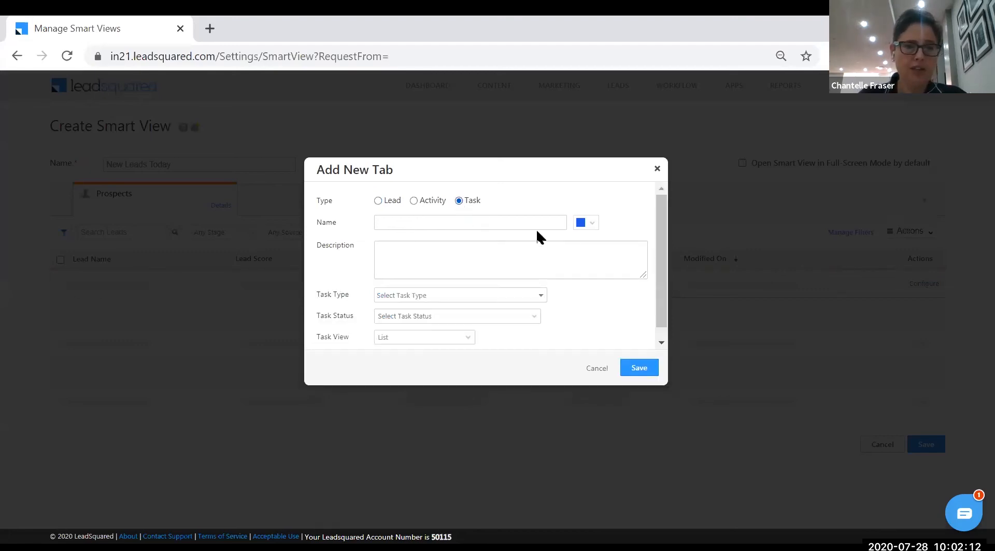
{"action": "left_click", "coordinate": [541, 296]}
{"action": "scroll", "coordinate": [541, 297], "scroll_direction": "down", "scroll_amount": 2}
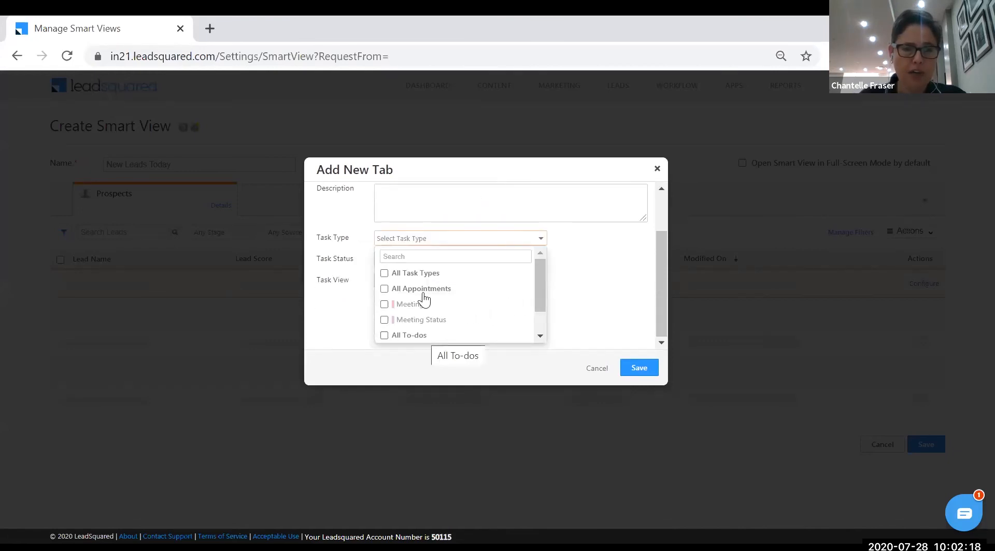
{"action": "left_click", "coordinate": [422, 289]}
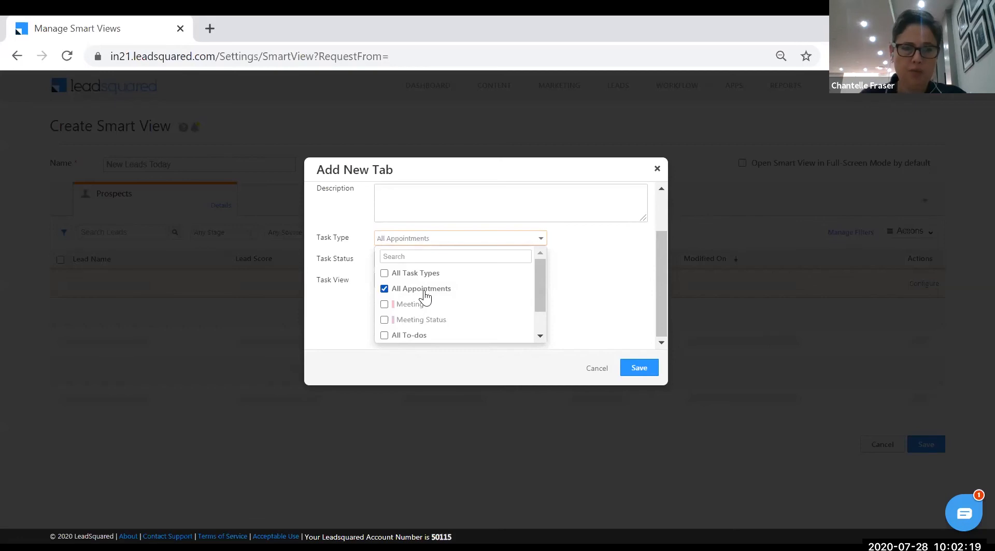
{"action": "left_click", "coordinate": [595, 299]}
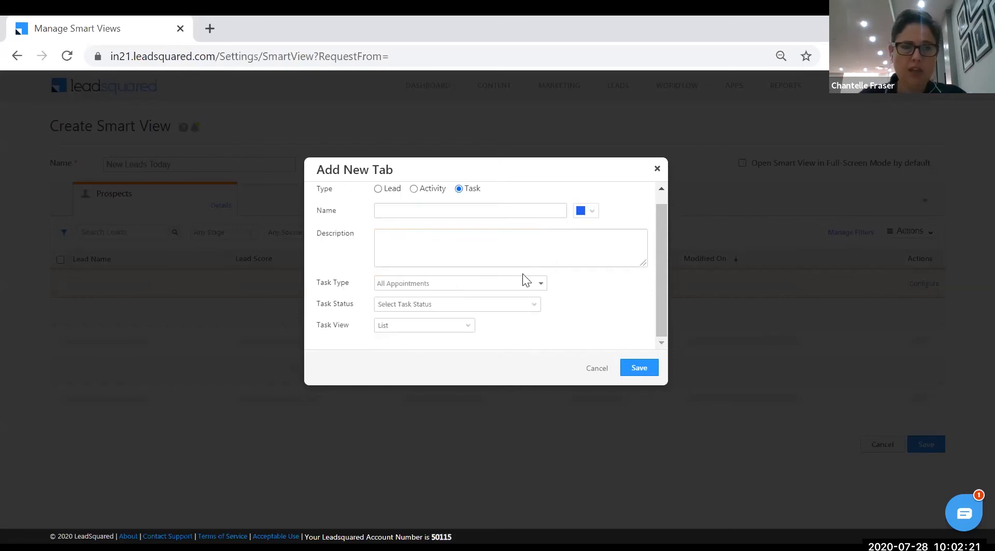
{"action": "left_click", "coordinate": [534, 311]}
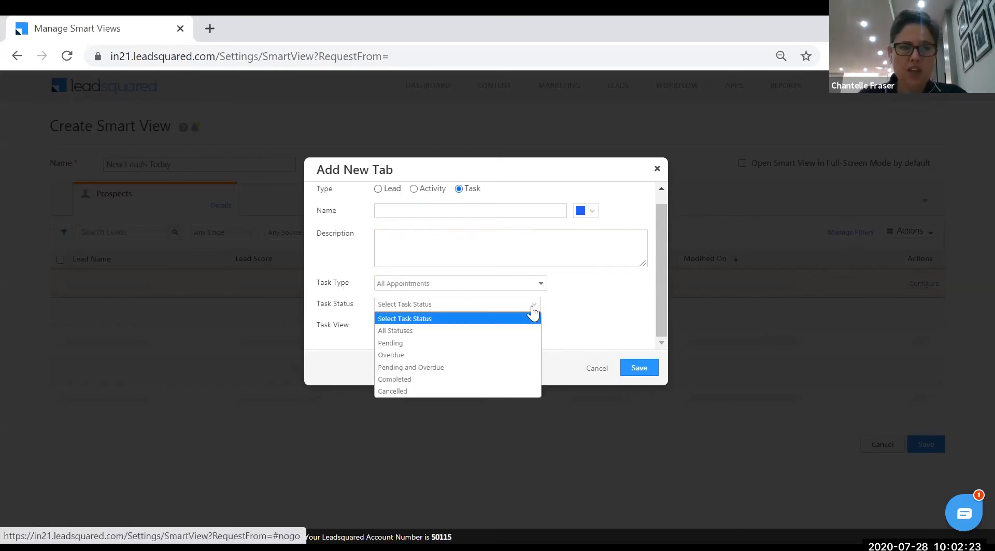
{"action": "left_click", "coordinate": [453, 343]}
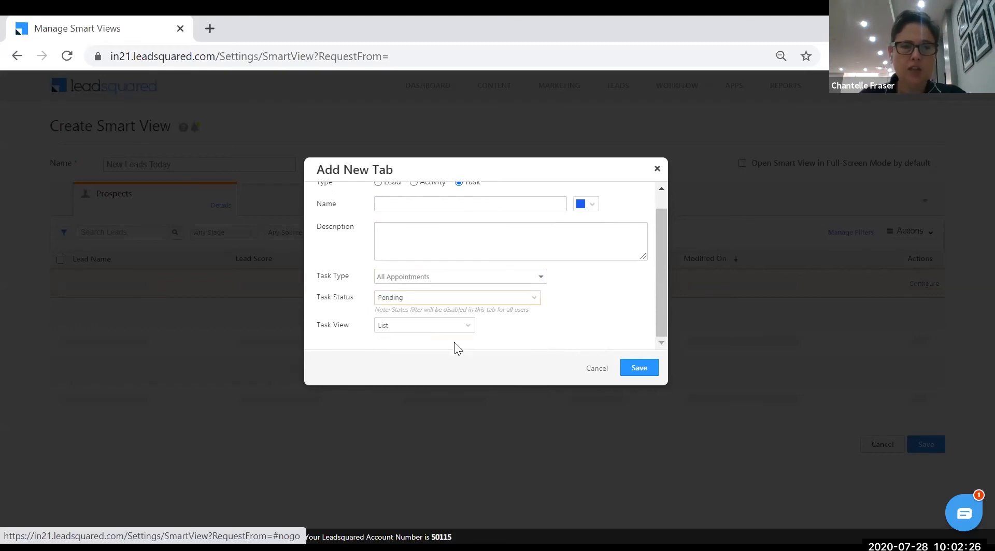
{"action": "left_click", "coordinate": [467, 331]}
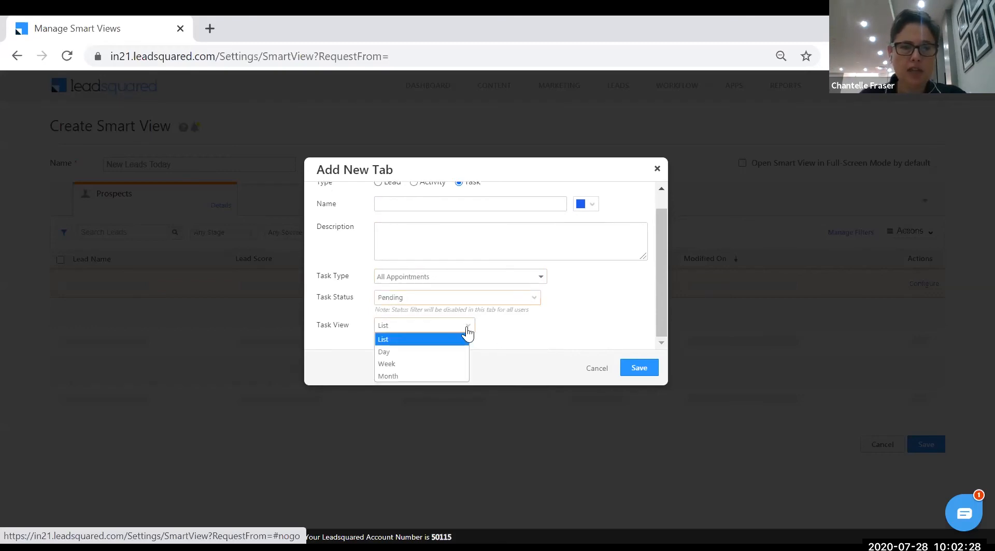
{"action": "left_click", "coordinate": [512, 328]}
{"action": "scroll", "coordinate": [497, 301], "scroll_direction": "up", "scroll_amount": 1}
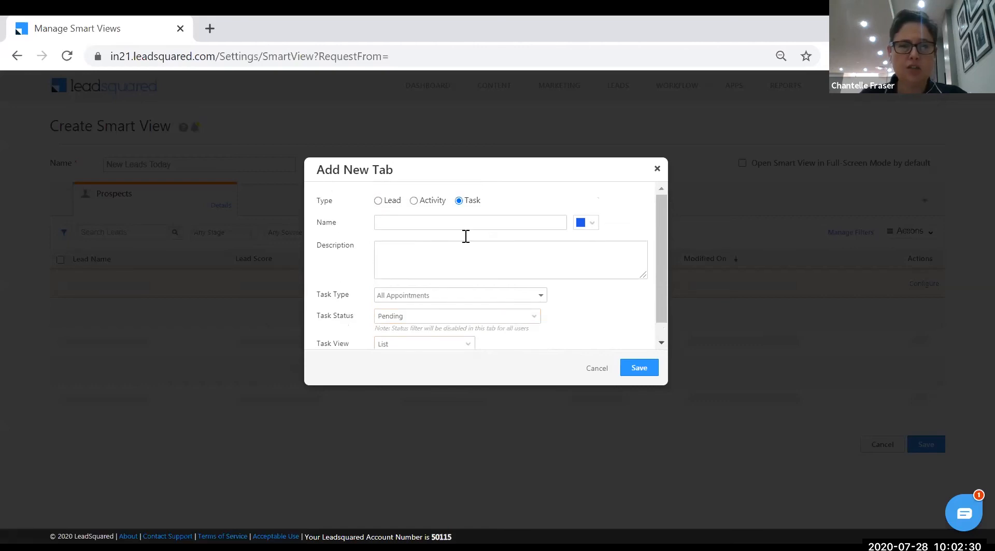
Name the tab 'Tasks Pending', reuse the name as its description, and save it
{"action": "left_click", "coordinate": [462, 227]}
{"action": "type", "text": "Pend"}
{"action": "key", "text": "BackSpace"}
{"action": "key", "text": "BackSpace"}
{"action": "key", "text": "BackSpace"}
{"action": "key", "text": "BackSpace"}
{"action": "type", "text": "Tasks Pending"}
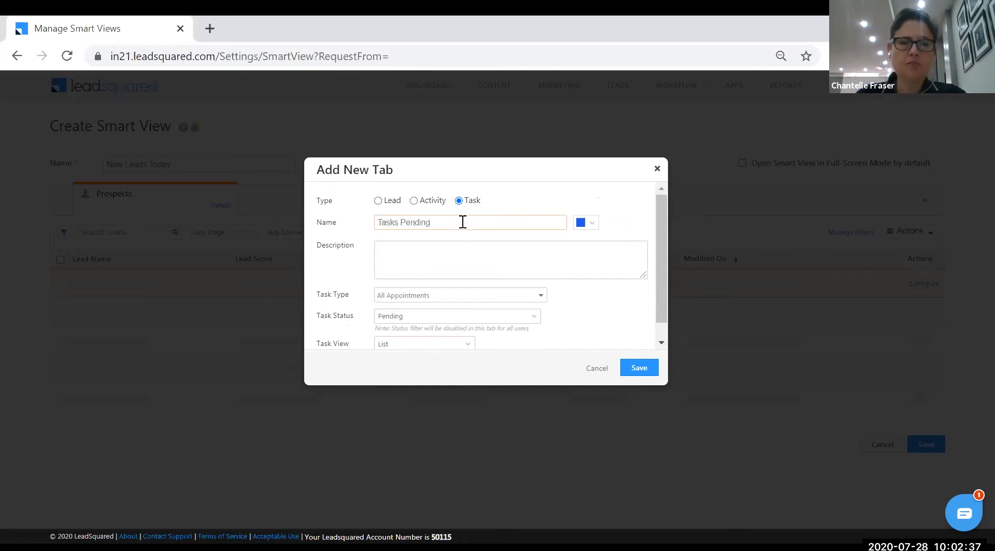
{"action": "left_click_drag", "start_coordinate": [462, 227], "coordinate": [342, 207]}
{"action": "key", "text": "ctrl+c"}
{"action": "left_click", "coordinate": [422, 262]}
{"action": "key", "text": "ctrl+v"}
{"action": "left_click", "coordinate": [638, 368]}
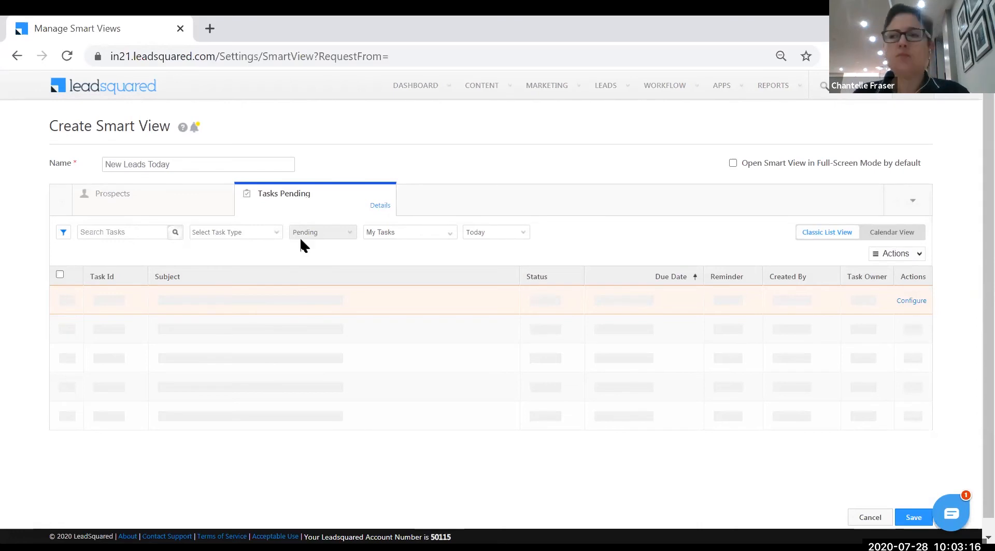
Open account Settings at Users and Permissions to show the Users list
{"action": "left_click", "coordinate": [850, 86]}
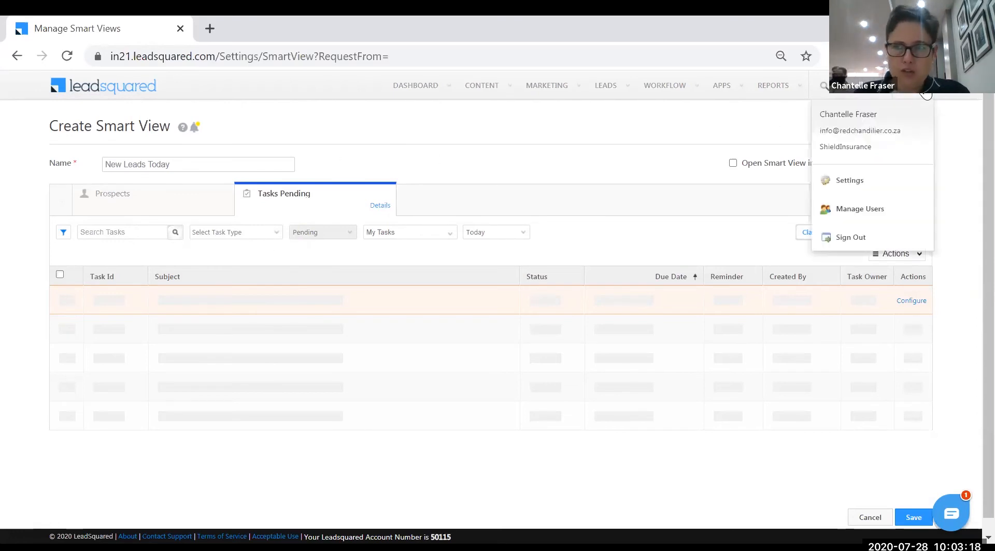
{"action": "left_click", "coordinate": [859, 190]}
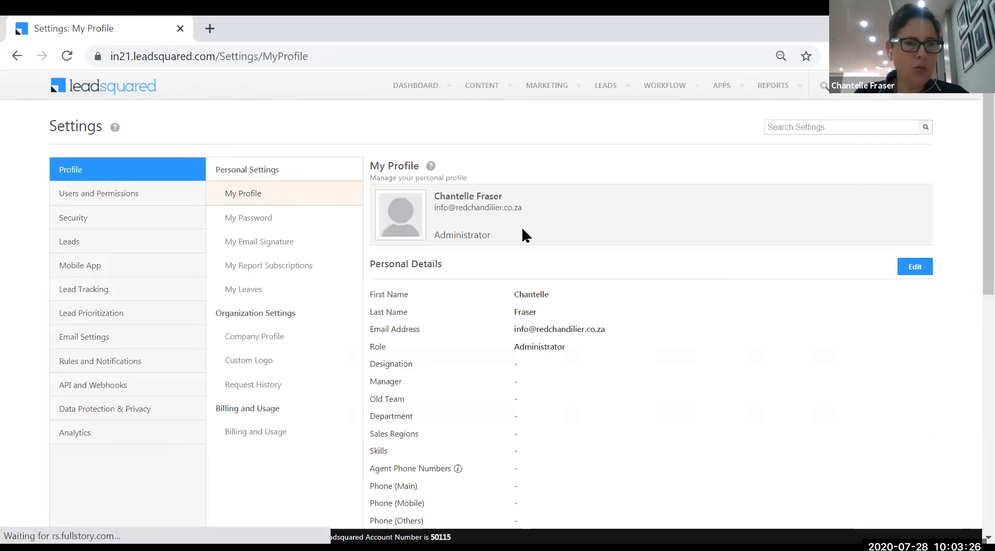
{"action": "left_click", "coordinate": [130, 199]}
{"action": "left_click", "coordinate": [131, 197]}
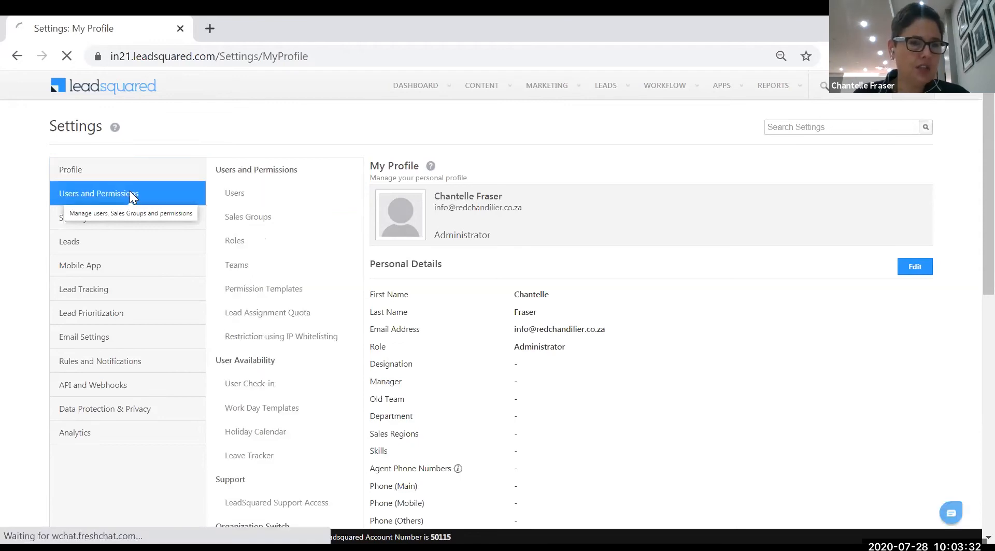
{"action": "scroll", "coordinate": [313, 378], "scroll_direction": "down", "scroll_amount": 3}
{"action": "scroll", "coordinate": [313, 378], "scroll_direction": "up", "scroll_amount": 3}
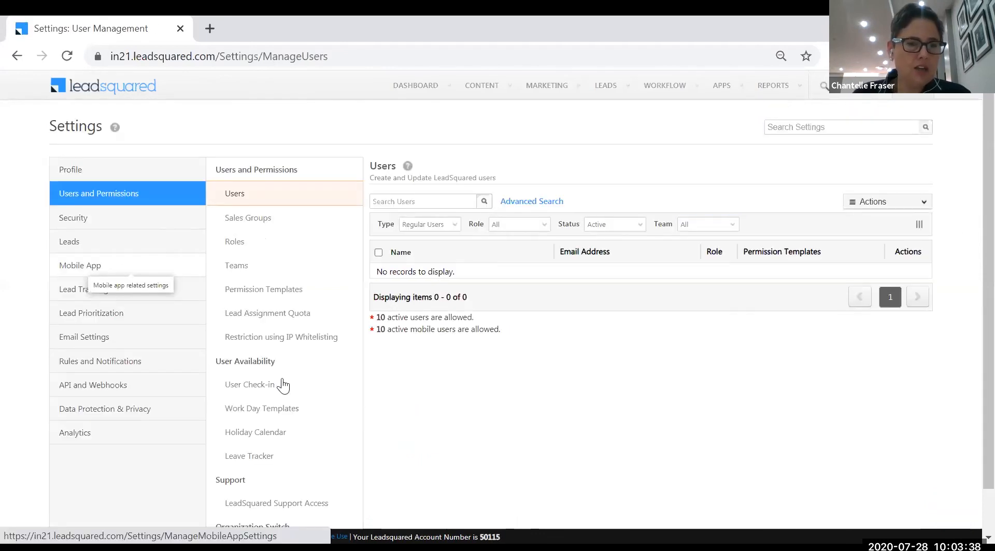
Open User Check-in and toggle the web users check-in widget off and back to Enabled
{"action": "left_click", "coordinate": [256, 384]}
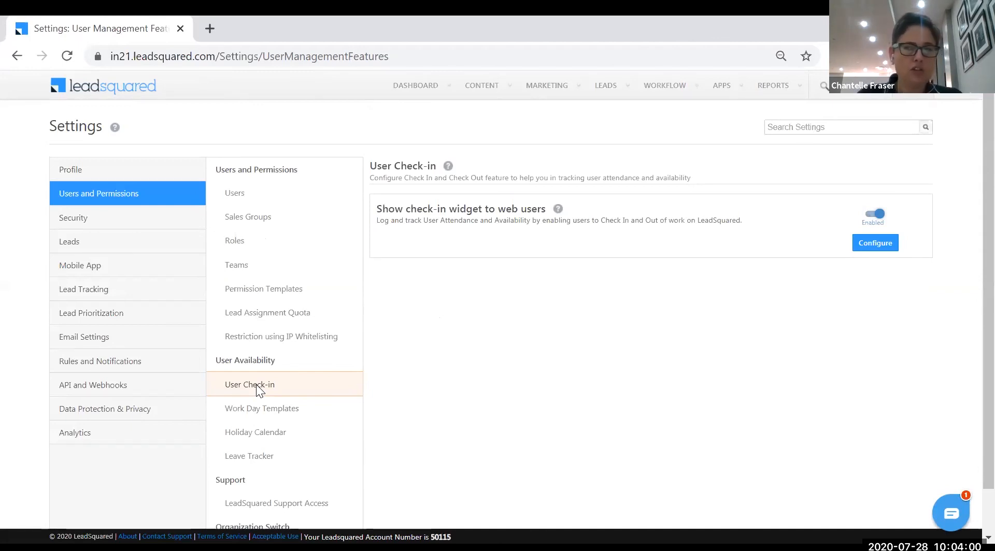
{"action": "left_click", "coordinate": [878, 216]}
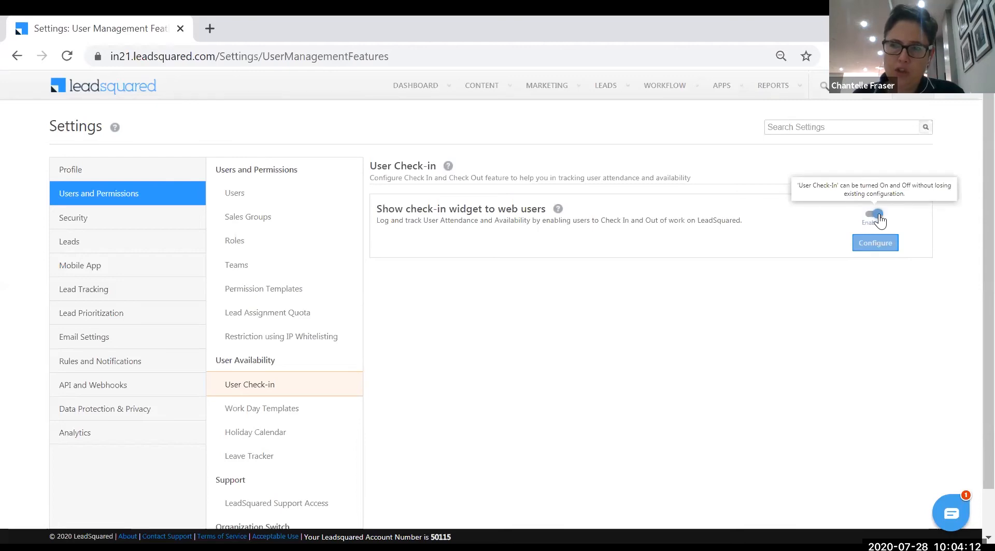
{"action": "left_click", "coordinate": [878, 216]}
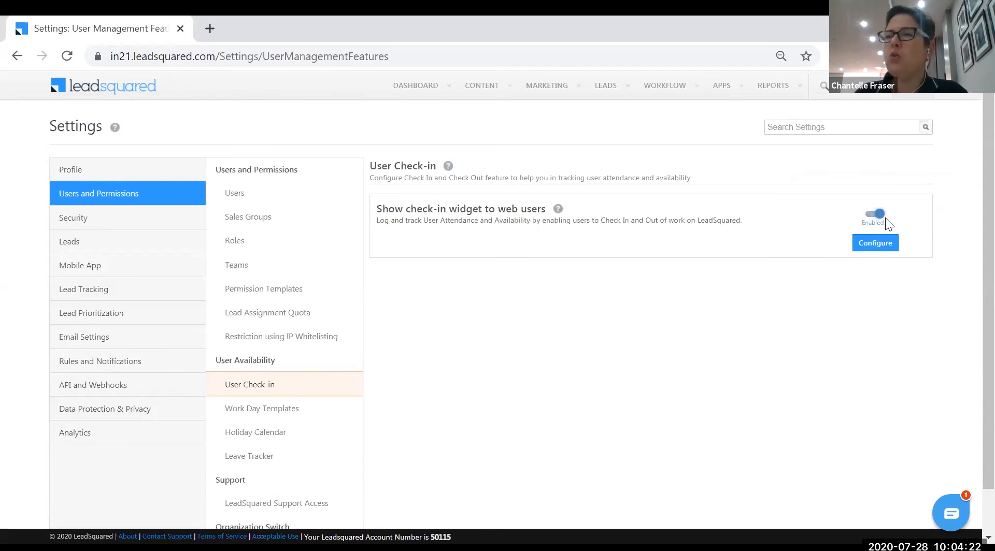
Configure check-in by role, enable Sales User and Sales Manager, and save
{"action": "left_click", "coordinate": [881, 245]}
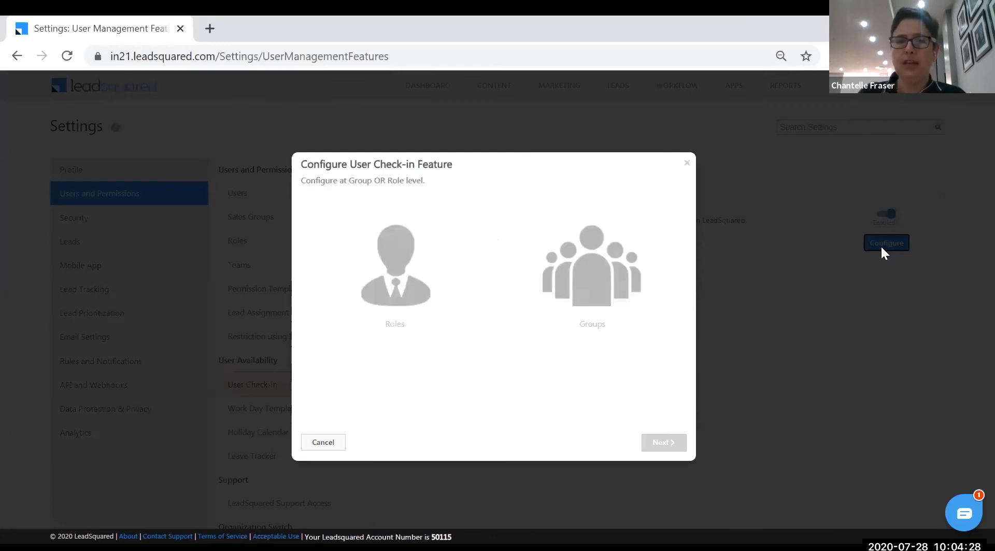
{"action": "left_click", "coordinate": [385, 275]}
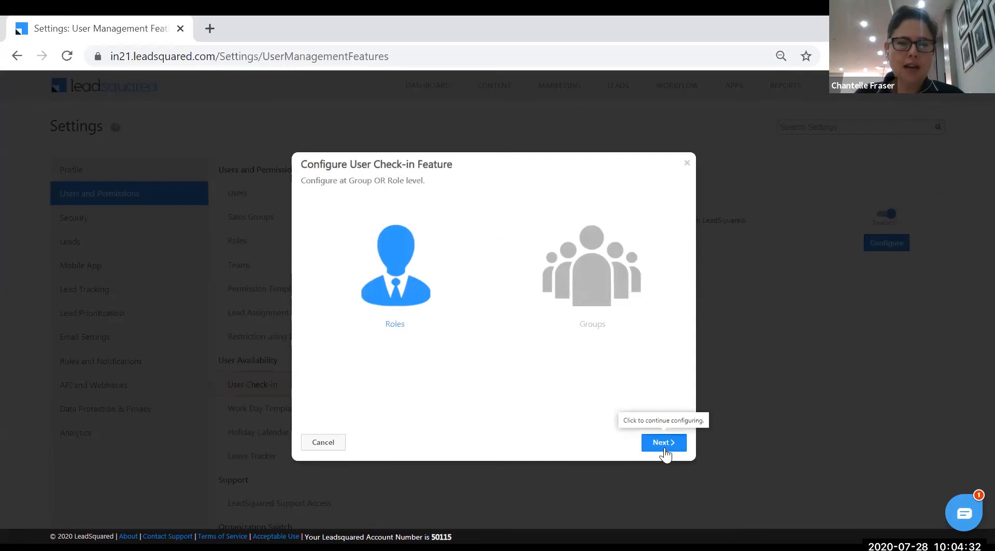
{"action": "left_click", "coordinate": [392, 310]}
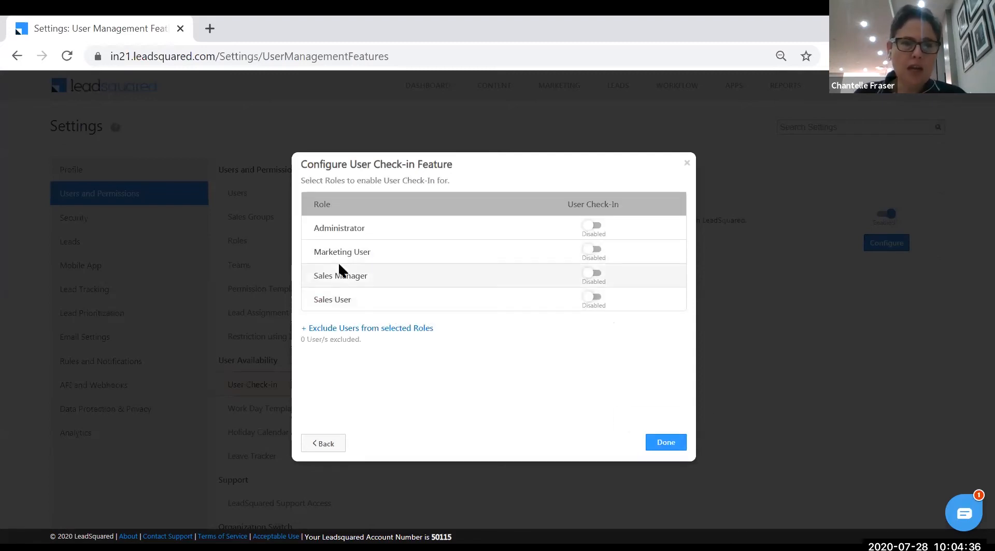
{"action": "left_click", "coordinate": [596, 298]}
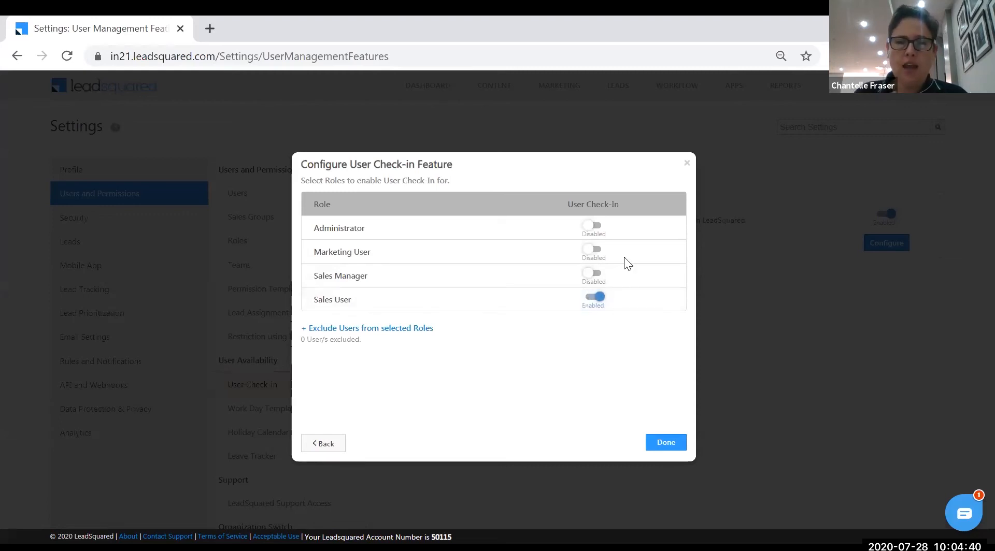
{"action": "left_click", "coordinate": [596, 274]}
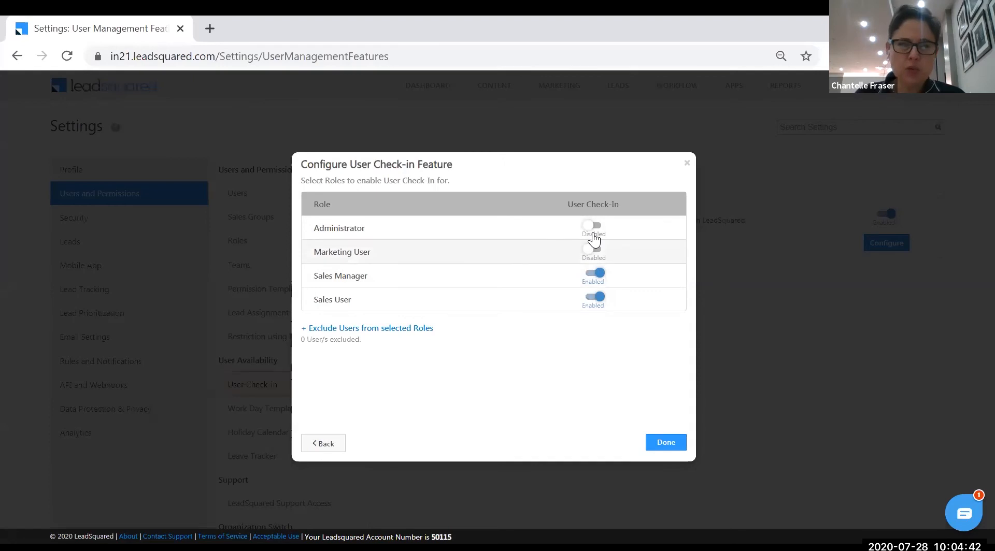
{"action": "left_click", "coordinate": [666, 444]}
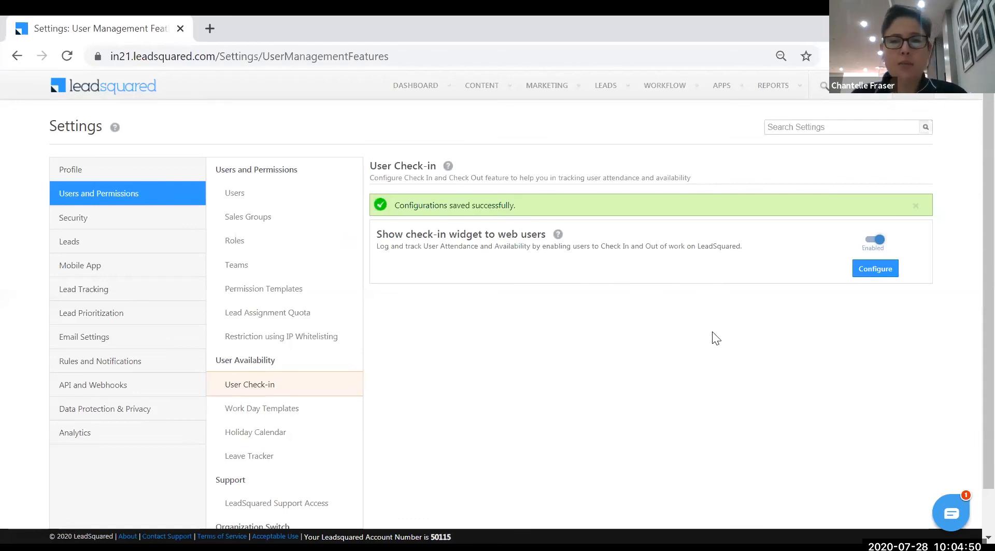
Open the Leads settings category to show the Lead Fields page
{"action": "mouse_move", "coordinate": [792, 92]}
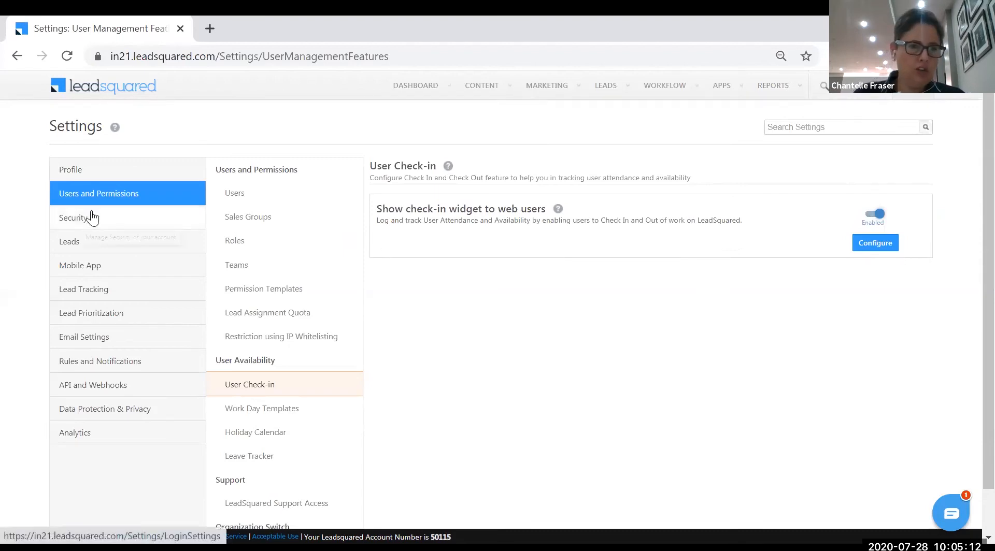
{"action": "left_click", "coordinate": [73, 244]}
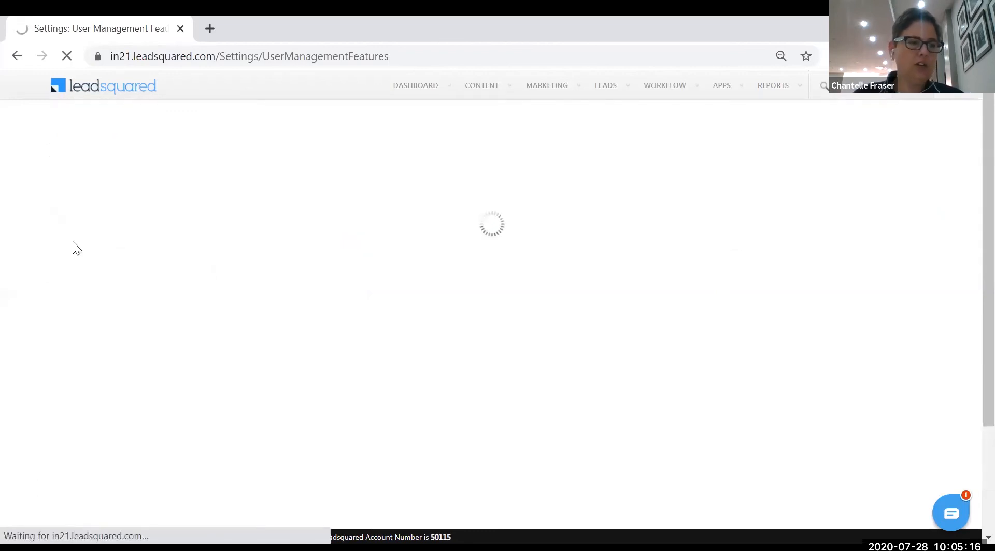
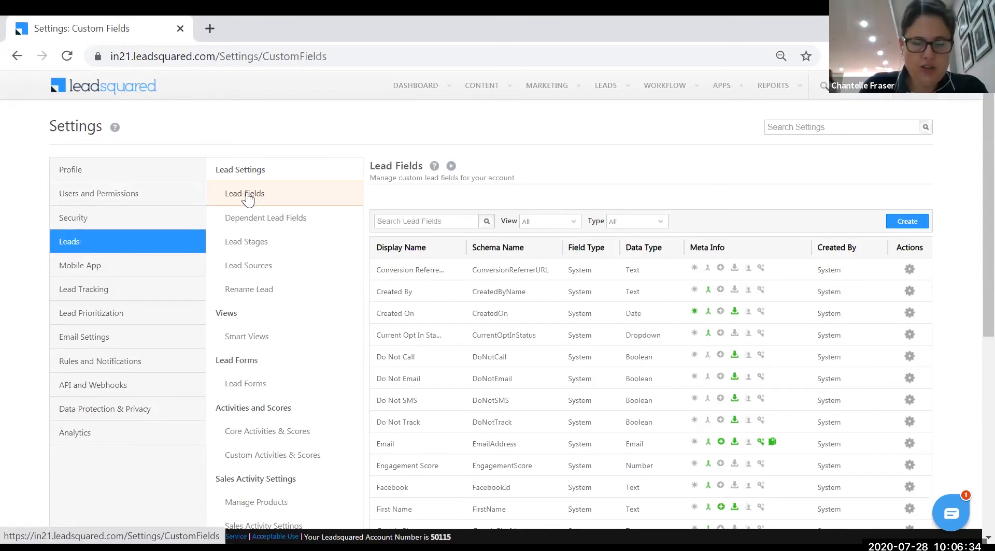
Search the Lead Fields list for 'name', which returns 3 matching fields
{"action": "scroll", "coordinate": [422, 371], "scroll_direction": "down", "scroll_amount": 6}
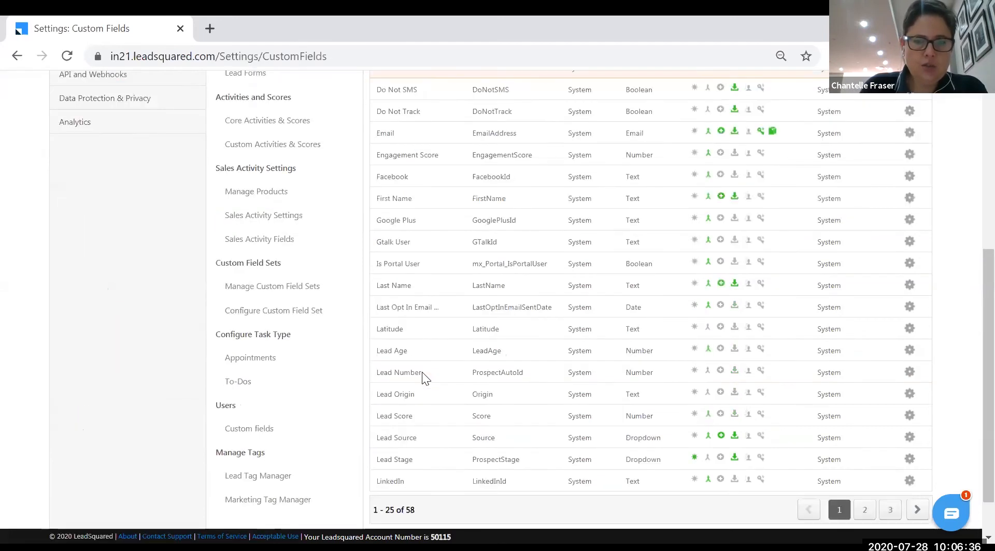
{"action": "scroll", "coordinate": [421, 372], "scroll_direction": "down", "scroll_amount": 1}
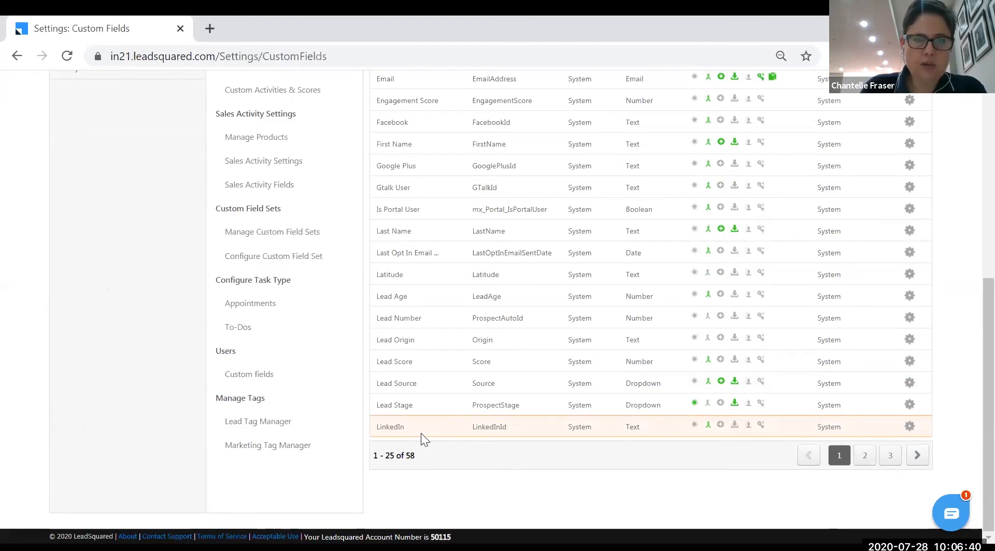
{"action": "scroll", "coordinate": [421, 433], "scroll_direction": "up", "scroll_amount": 7}
{"action": "left_click", "coordinate": [398, 221]}
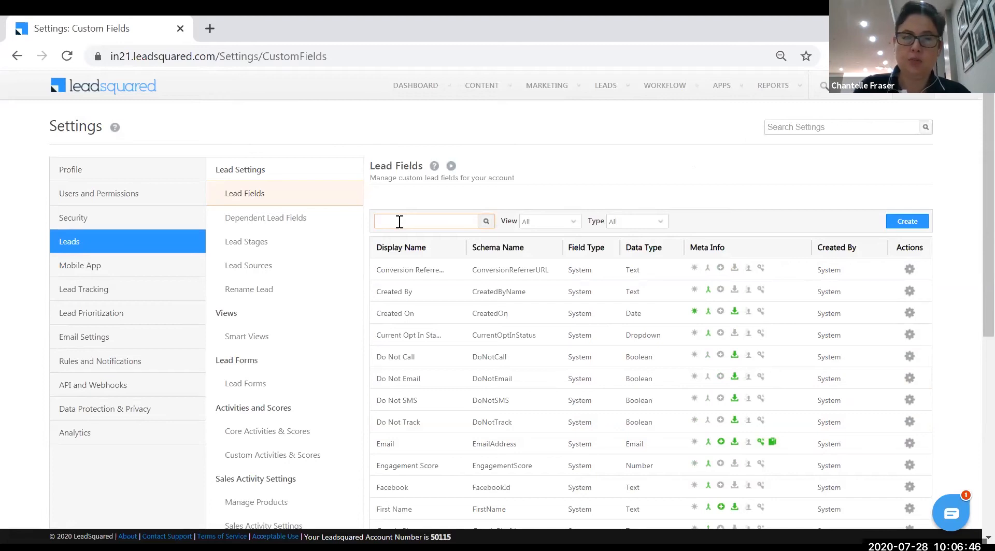
{"action": "type", "text": "name"}
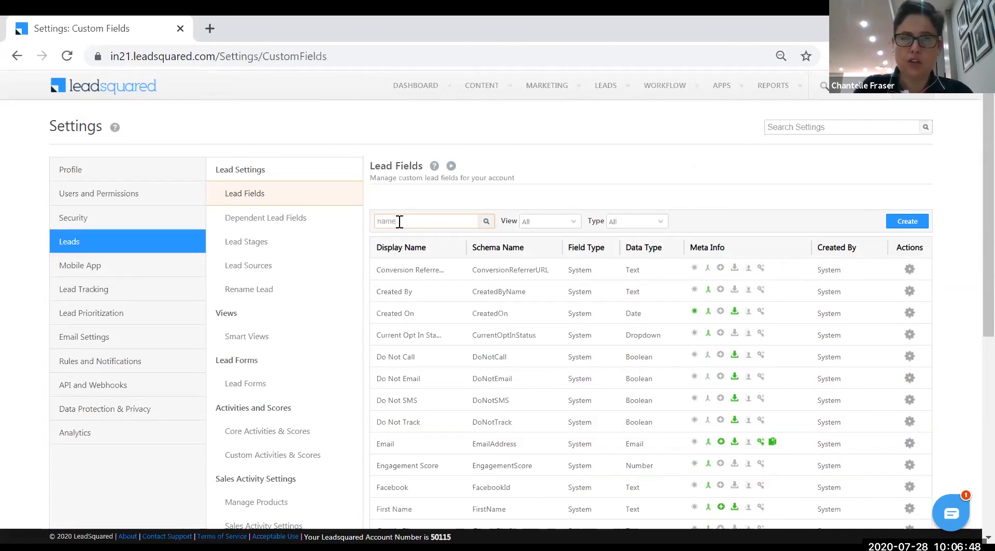
{"action": "key", "text": "Return"}
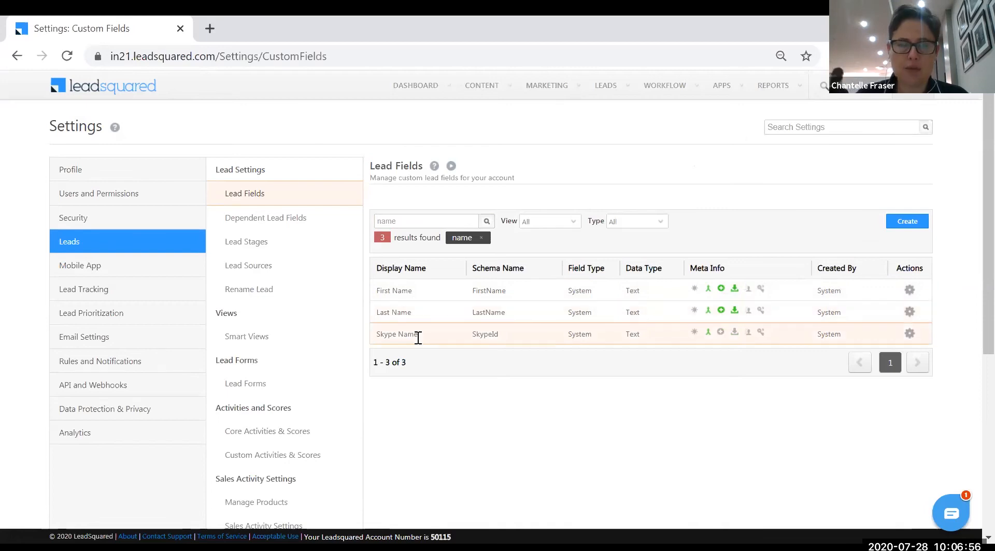
Replace the search term with 'vehicle' to check for an existing vehicle field
{"action": "left_click_drag", "start_coordinate": [423, 223], "coordinate": [347, 218]}
{"action": "key", "text": "BackSpace"}
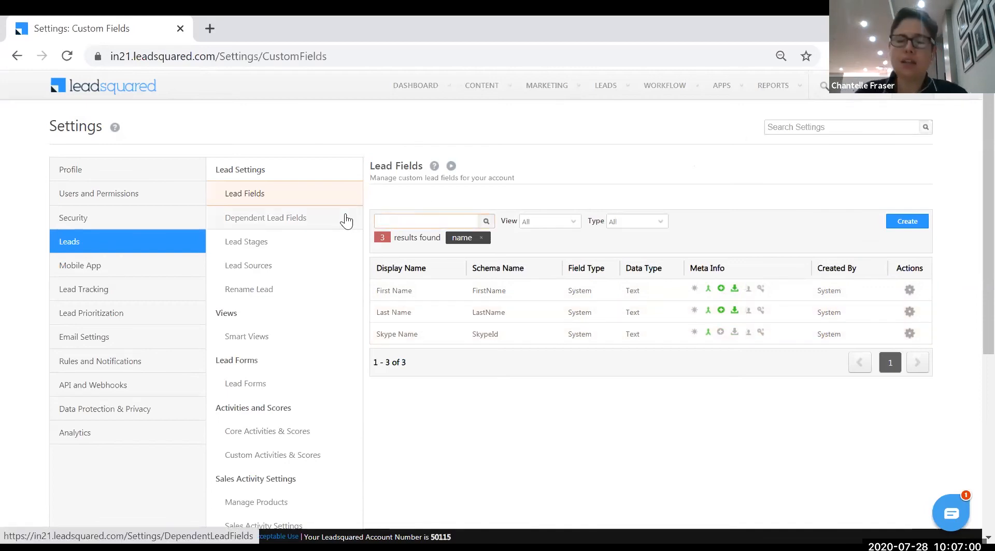
{"action": "type", "text": "veh"}
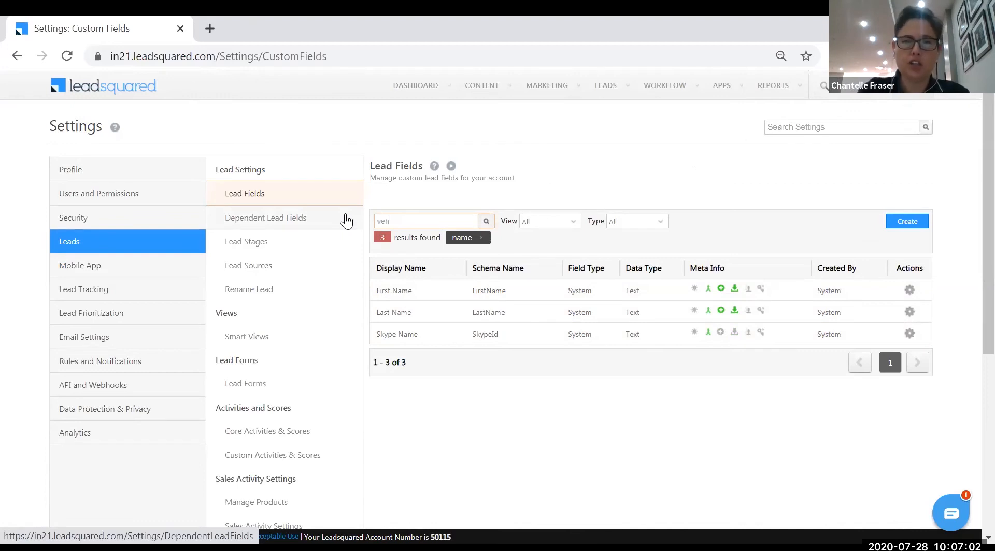
{"action": "type", "text": "cileicle"}
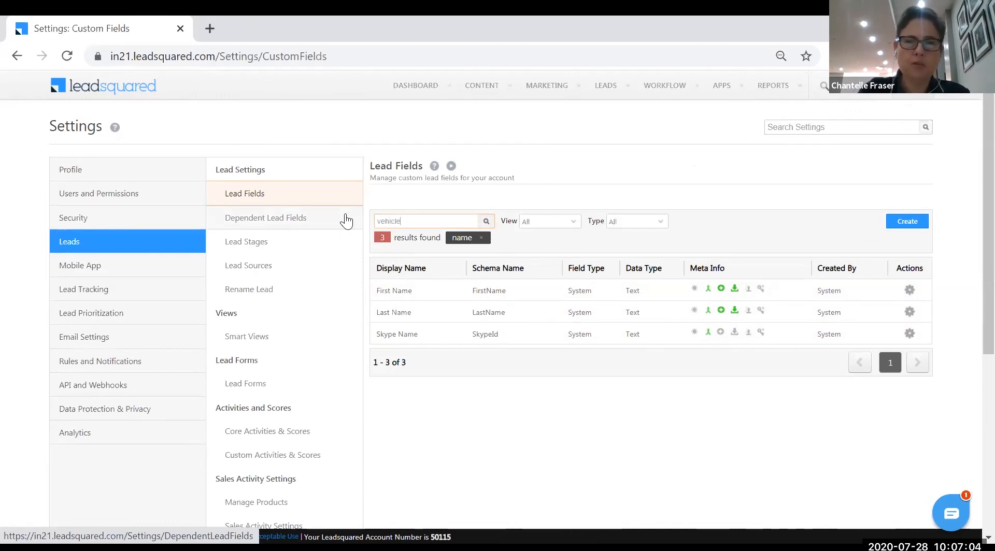
{"action": "key", "text": "Return"}
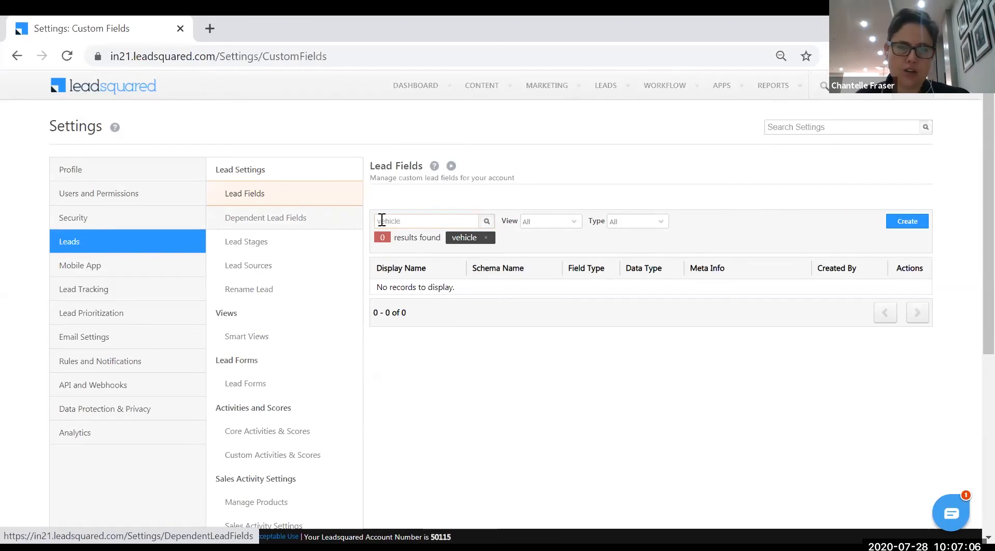
Clear the filter and create a Text lead field 'Vehicle Registration Number' via Save and Add New
{"action": "left_click", "coordinate": [486, 238]}
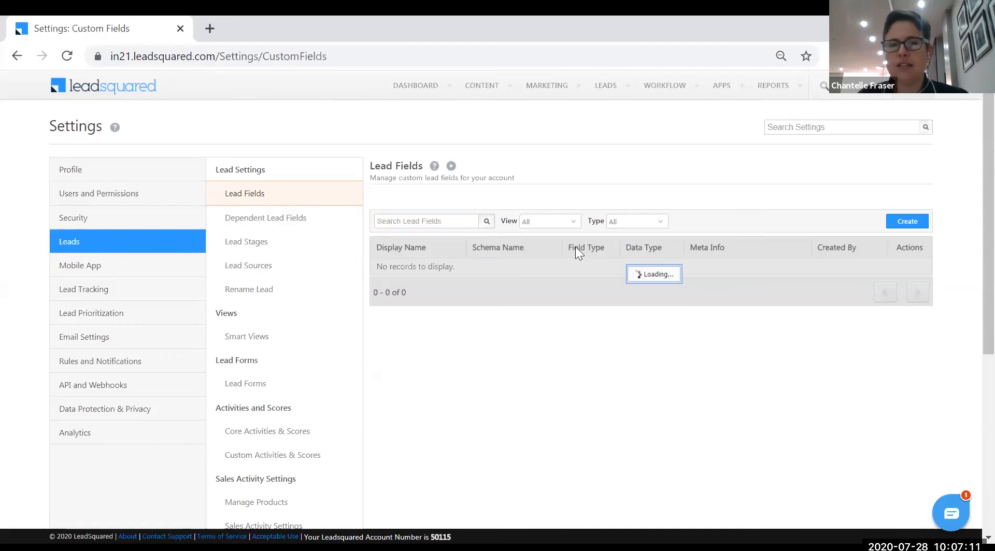
{"action": "left_click", "coordinate": [907, 223]}
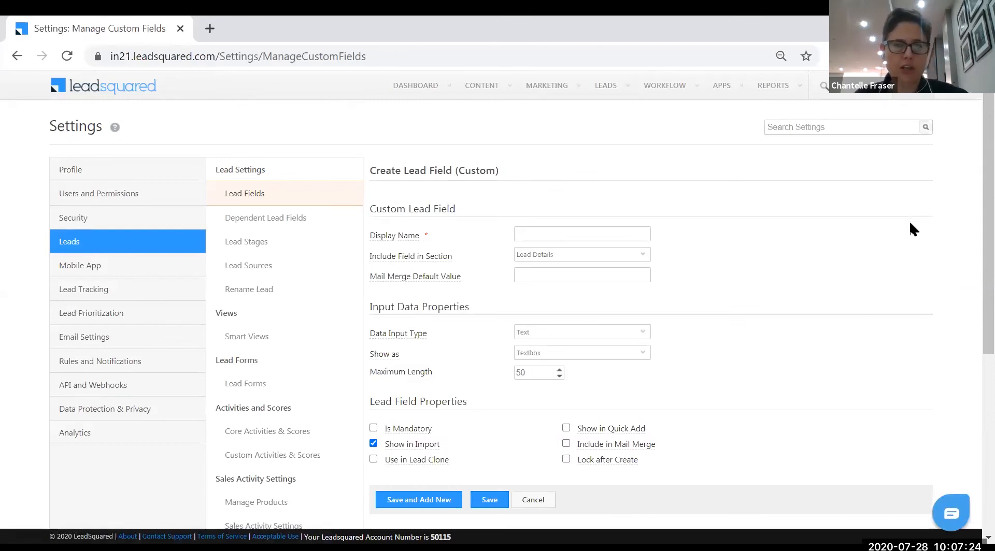
{"action": "left_click", "coordinate": [607, 233]}
{"action": "type", "text": "Veh"}
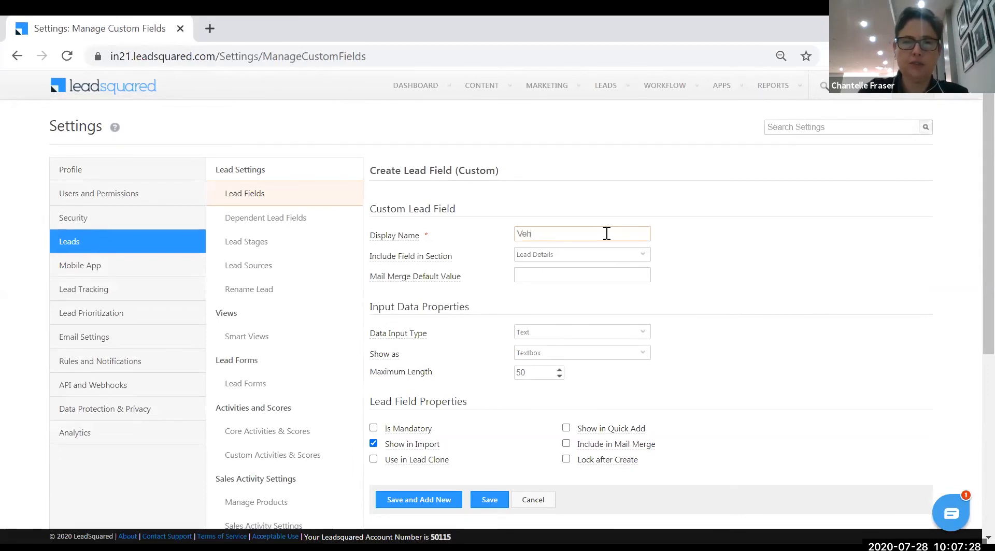
{"action": "type", "text": "icle Registration Numb"}
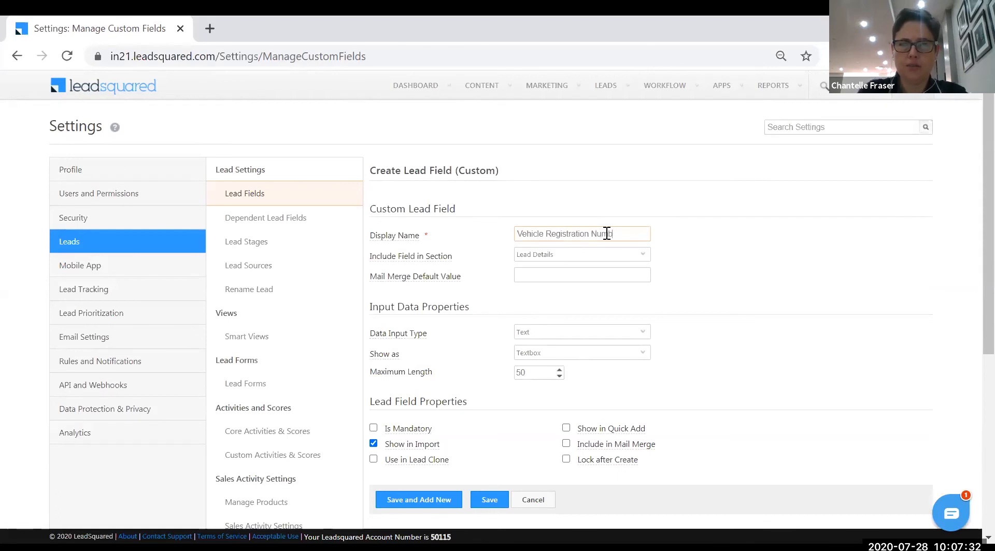
{"action": "type", "text": "er"}
{"action": "left_click", "coordinate": [732, 305]}
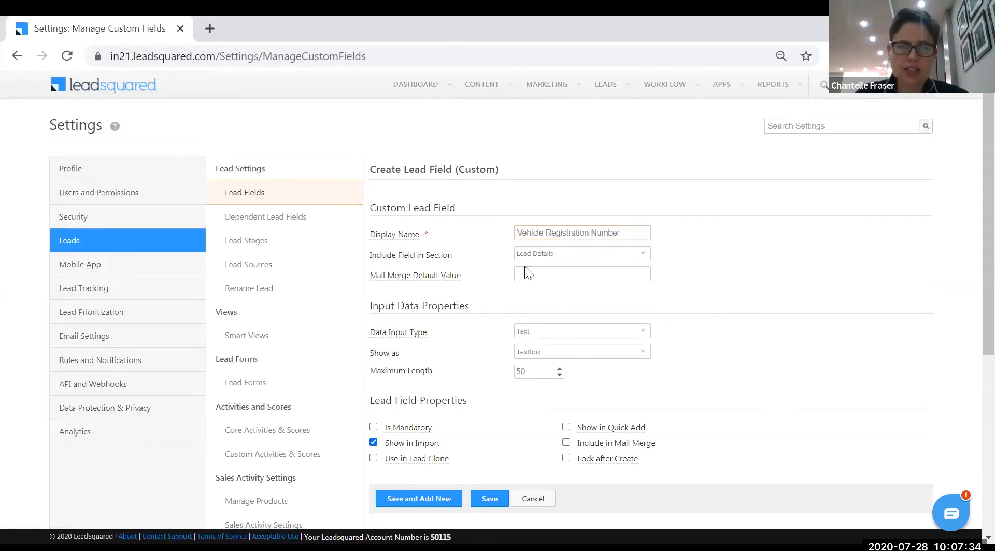
{"action": "scroll", "coordinate": [532, 259], "scroll_direction": "down", "scroll_amount": 1}
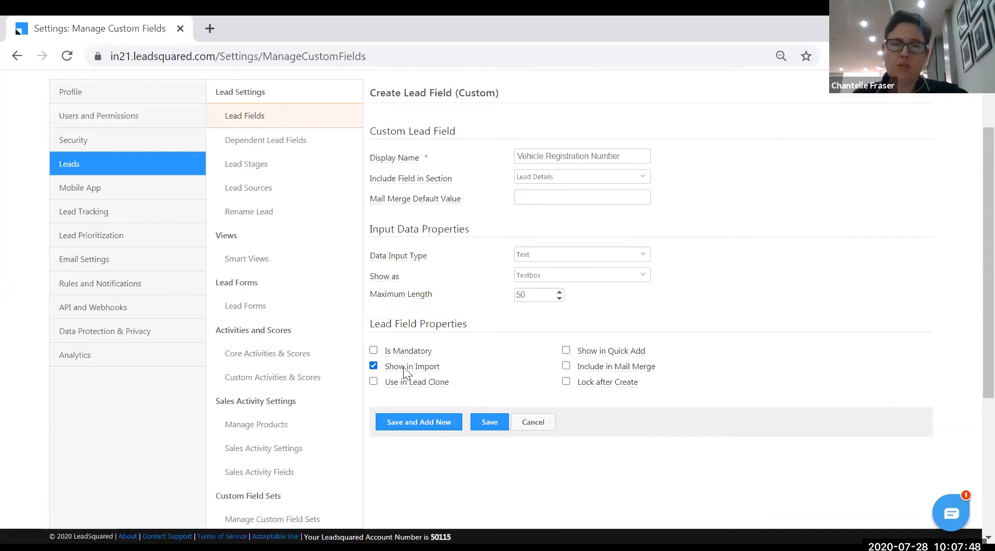
{"action": "left_click", "coordinate": [431, 428]}
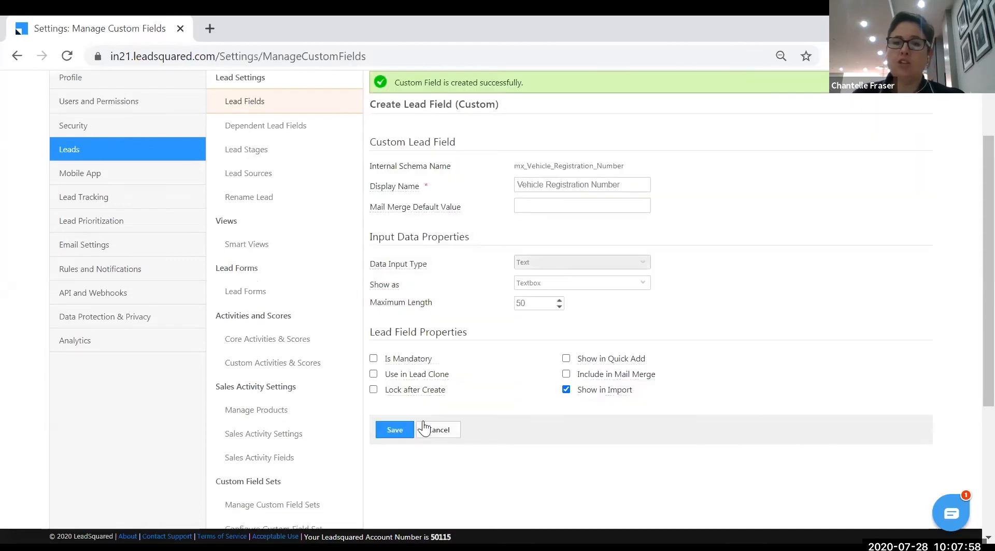
{"action": "left_click", "coordinate": [424, 428]}
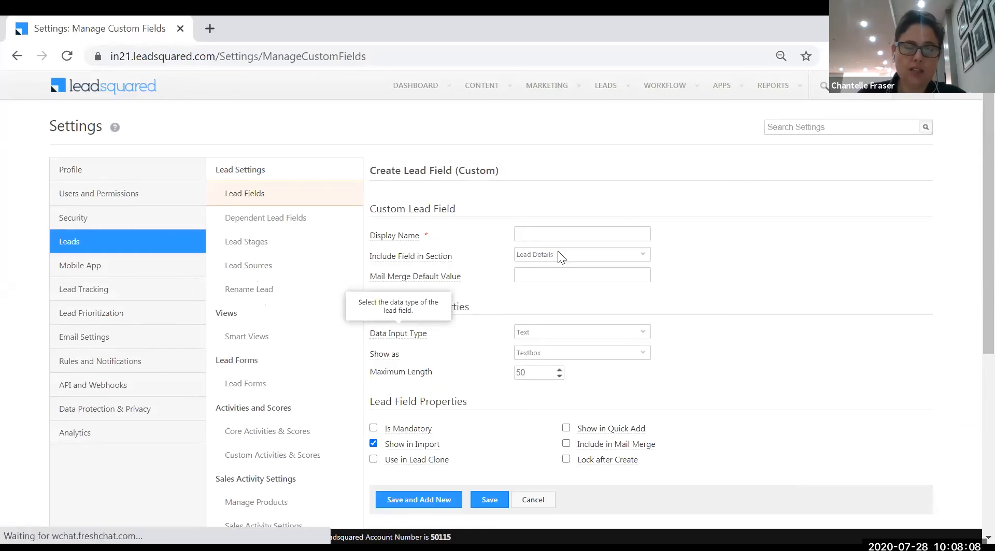
Name the new lead field 'Vehicle Make' and set its data input type to Dropdown
{"action": "left_click", "coordinate": [585, 233]}
{"action": "type", "text": "Vh"}
{"action": "key", "text": "BackSpace"}
{"action": "type", "text": "ehicle Make"}
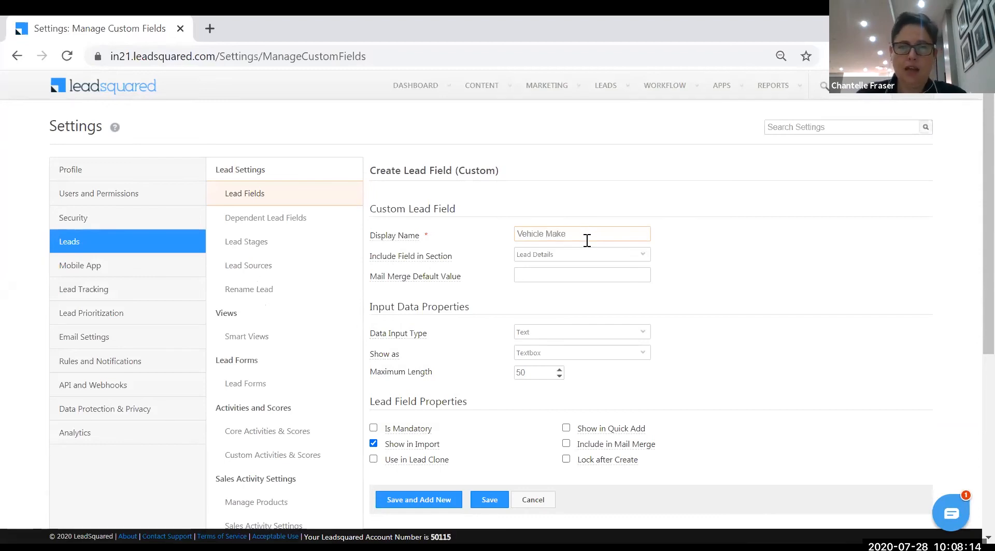
{"action": "left_click", "coordinate": [645, 332]}
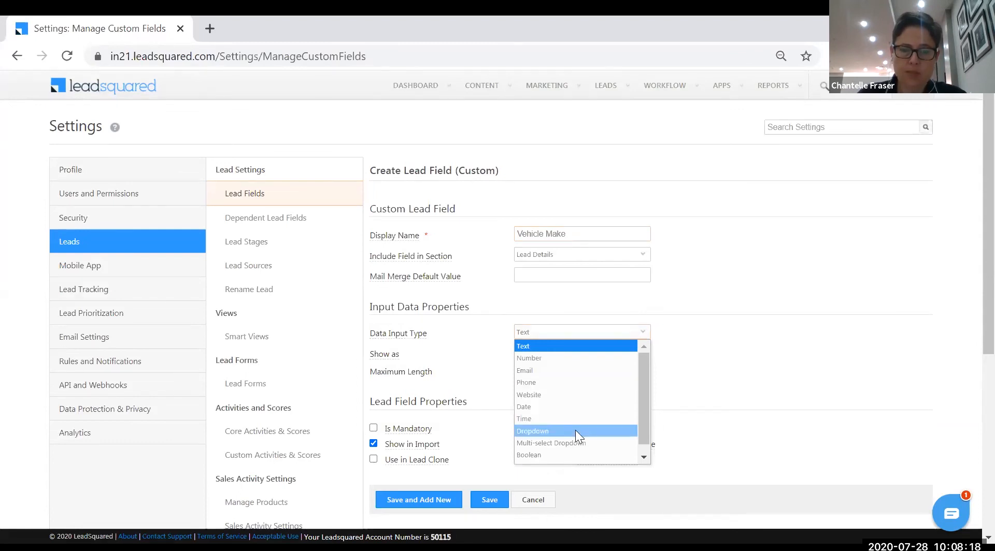
{"action": "left_click", "coordinate": [575, 430]}
Add the dropdown options VW Polo, BMW and Audi, then save the field
{"action": "scroll", "coordinate": [710, 352], "scroll_direction": "down", "scroll_amount": 3}
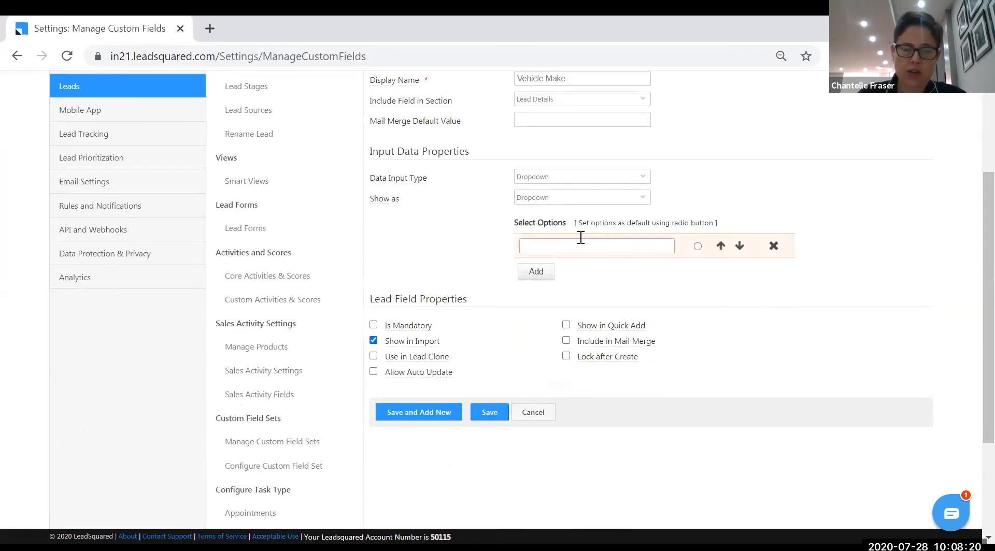
{"action": "left_click", "coordinate": [581, 239]}
{"action": "type", "text": "VW Po"}
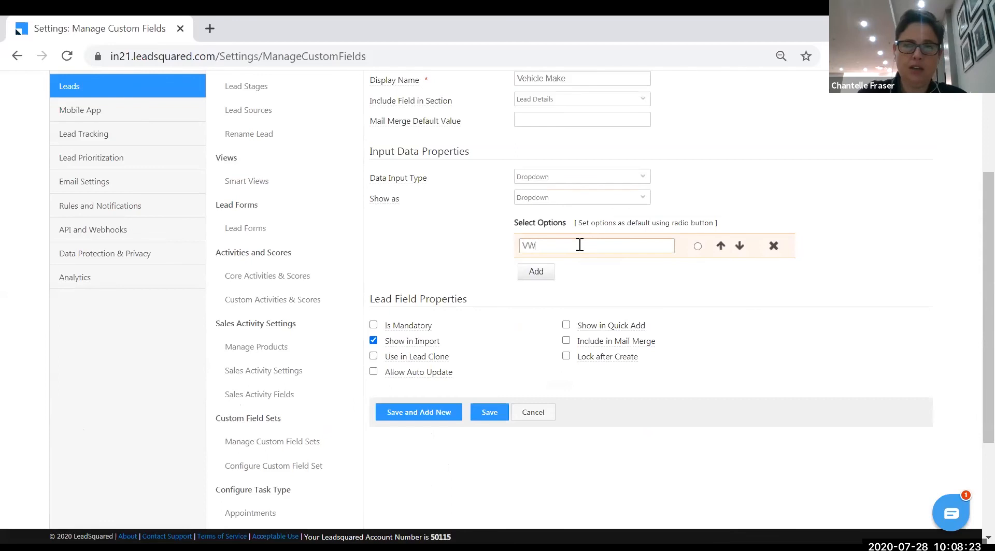
{"action": "left_click", "coordinate": [538, 272]}
{"action": "left_click", "coordinate": [580, 244]}
{"action": "type", "text": "BMW"}
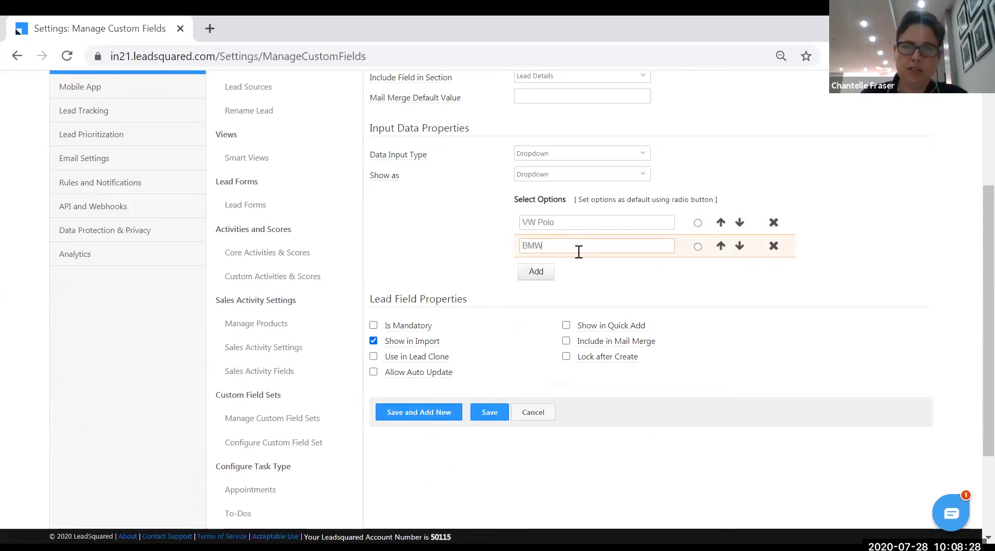
{"action": "left_click", "coordinate": [536, 271]}
{"action": "left_click", "coordinate": [538, 247]}
{"action": "type", "text": "Aus"}
{"action": "key", "text": "BackSpace"}
{"action": "key", "text": "BackSpace"}
{"action": "type", "text": "udi"}
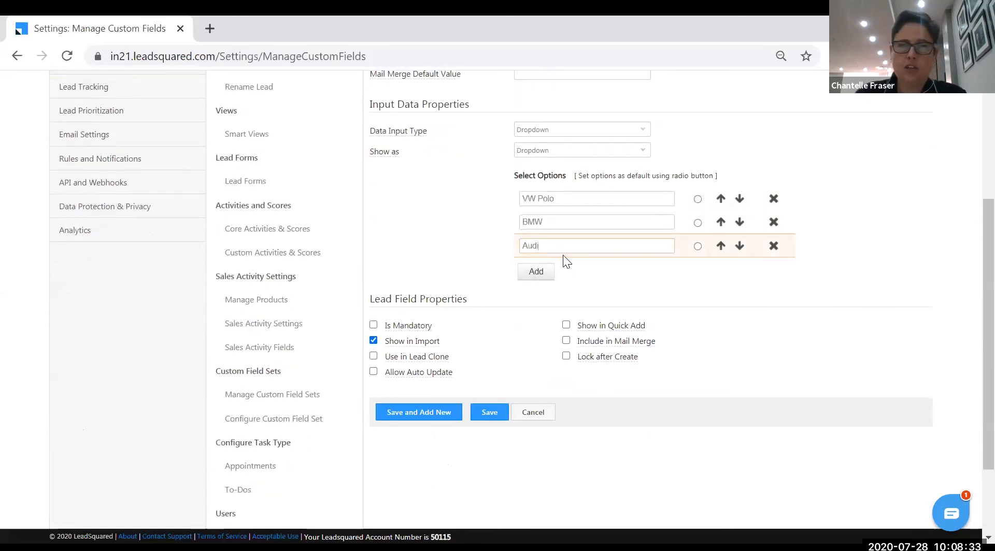
{"action": "left_click", "coordinate": [489, 417]}
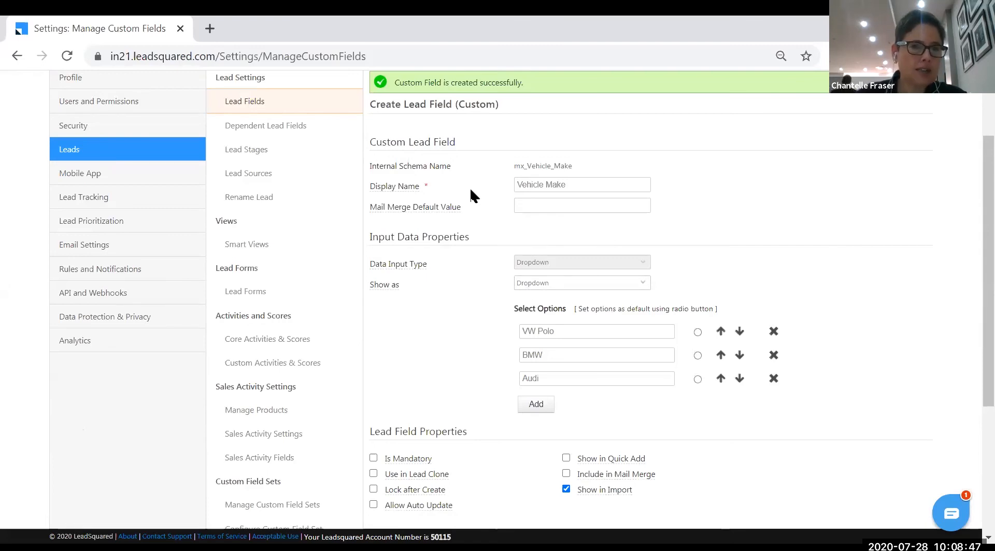
Open Dependent Lead Fields and edit the Country to Origin Ctiy dependency
{"action": "left_click", "coordinate": [300, 127]}
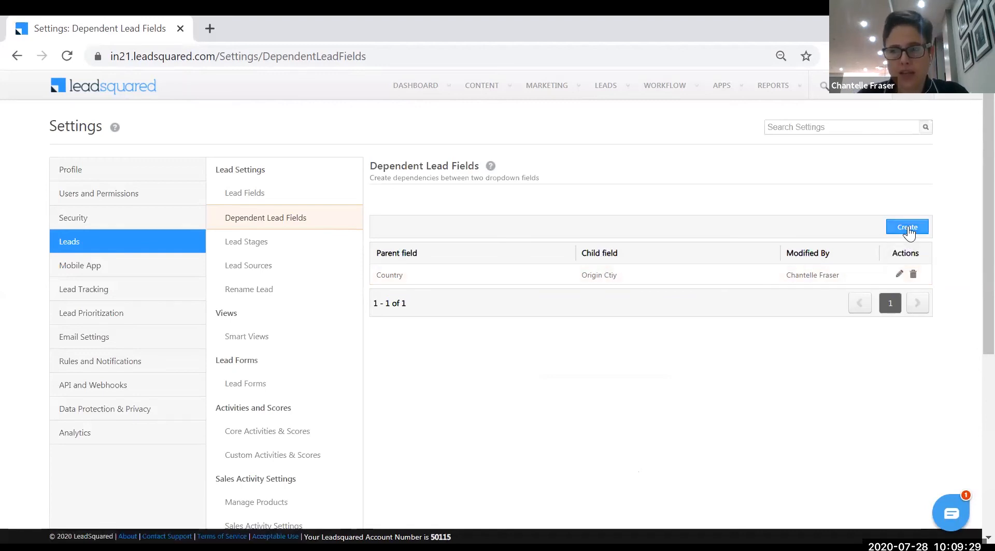
{"action": "left_click", "coordinate": [899, 274]}
{"action": "right_click", "coordinate": [897, 273]}
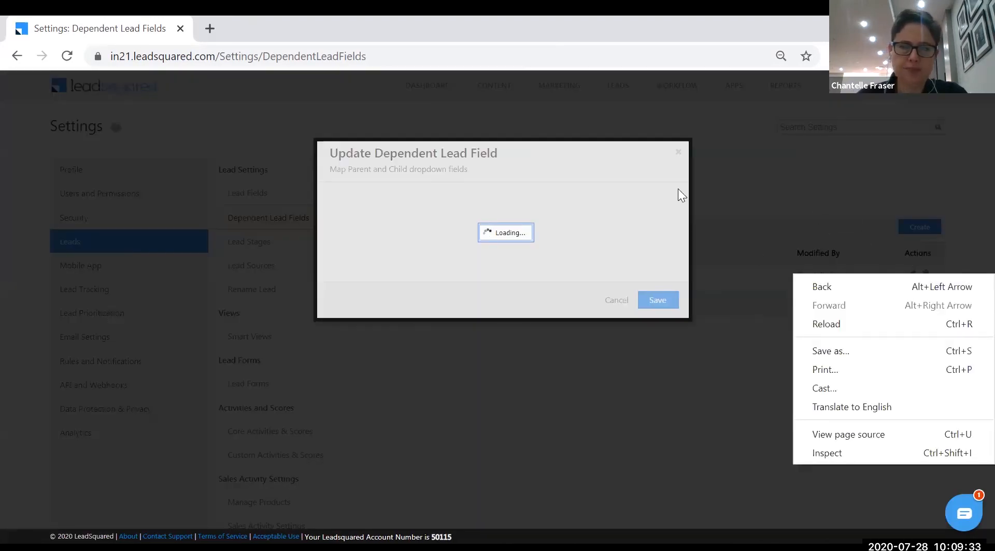
{"action": "left_click", "coordinate": [665, 213]}
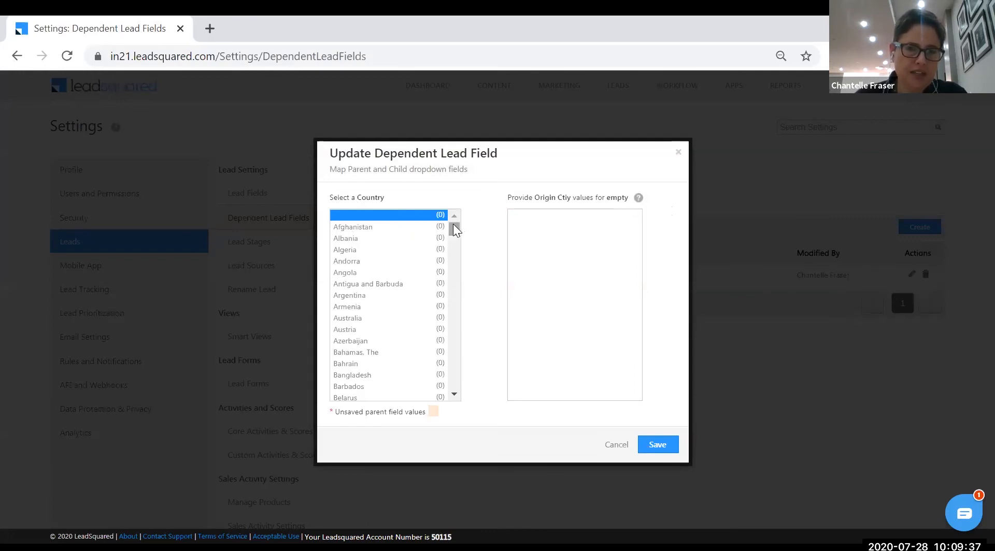
Map Austria to the cities City 1, City 2 and City 3 and save
{"action": "left_click", "coordinate": [356, 330]}
{"action": "left_click", "coordinate": [554, 214]}
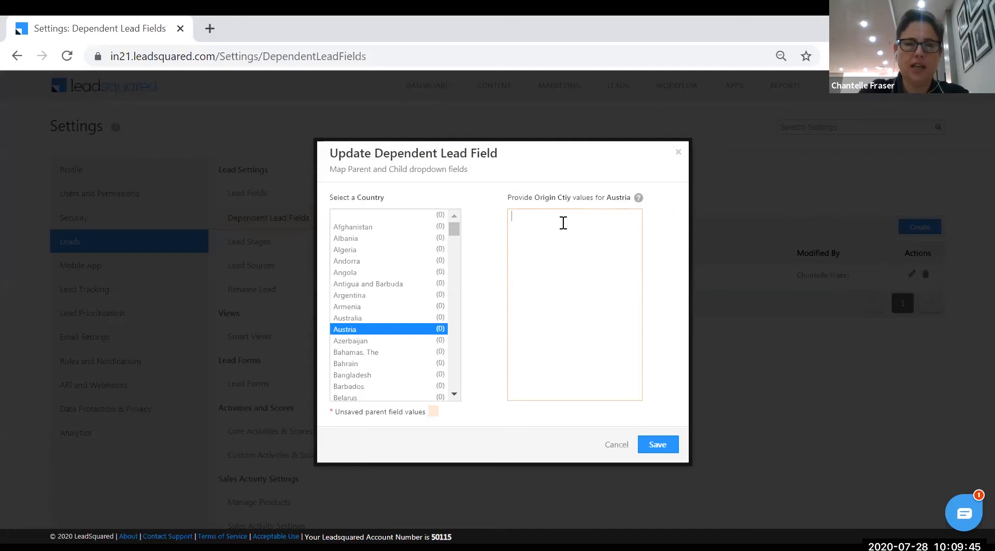
{"action": "type", "text": "City 1 City 2"}
{"action": "key", "text": "Return"}
{"action": "type", "text": "City"}
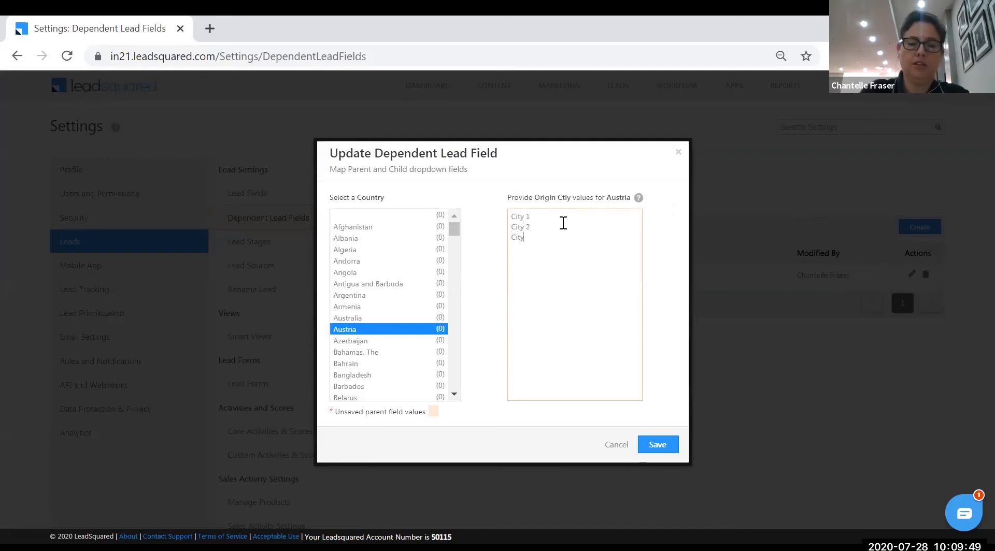
{"action": "type", "text": " 3"}
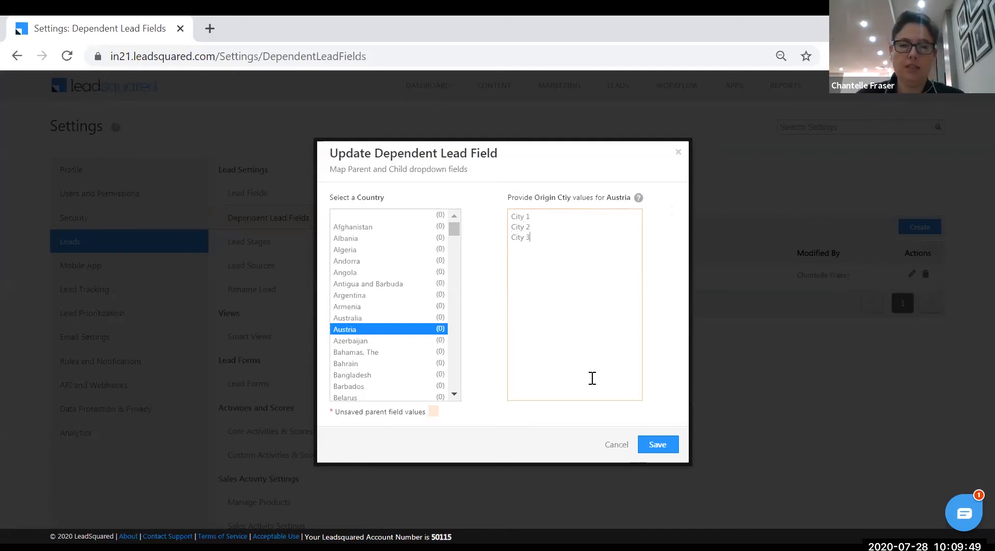
{"action": "left_click", "coordinate": [658, 445]}
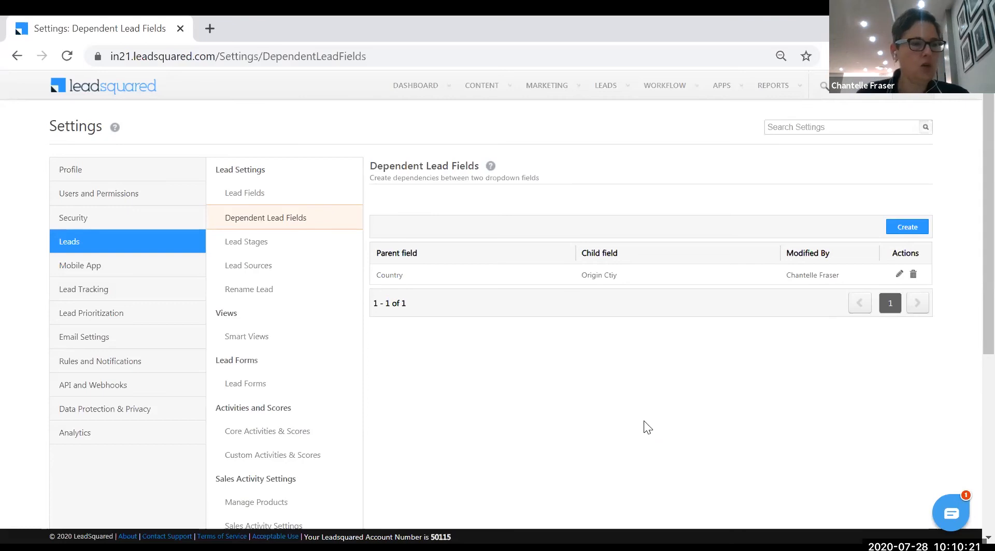
Open Lead Stages and review active Prospect, Opportunity, Customer and inactive Disqualified, Invalid
{"action": "left_click", "coordinate": [262, 249]}
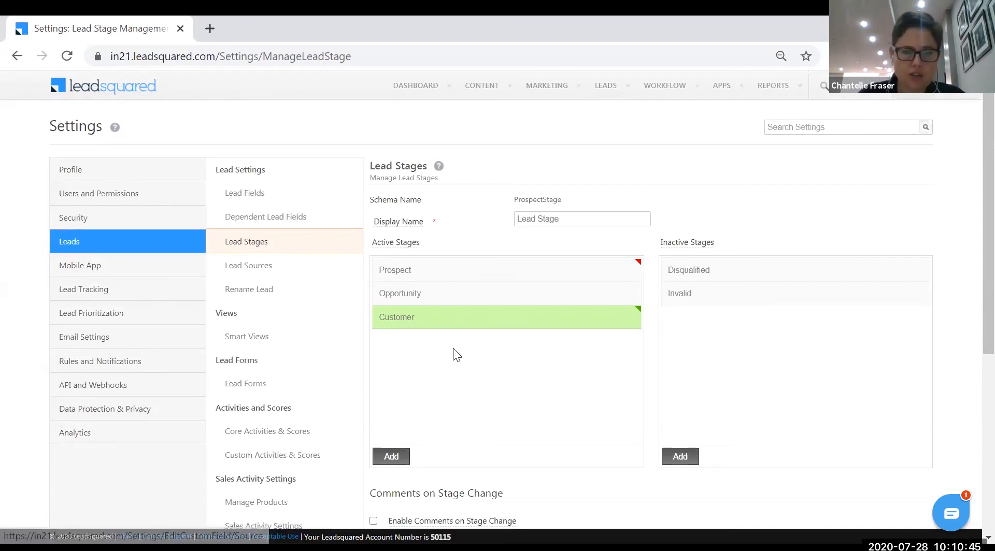
{"action": "scroll", "coordinate": [454, 420], "scroll_direction": "down", "scroll_amount": 2}
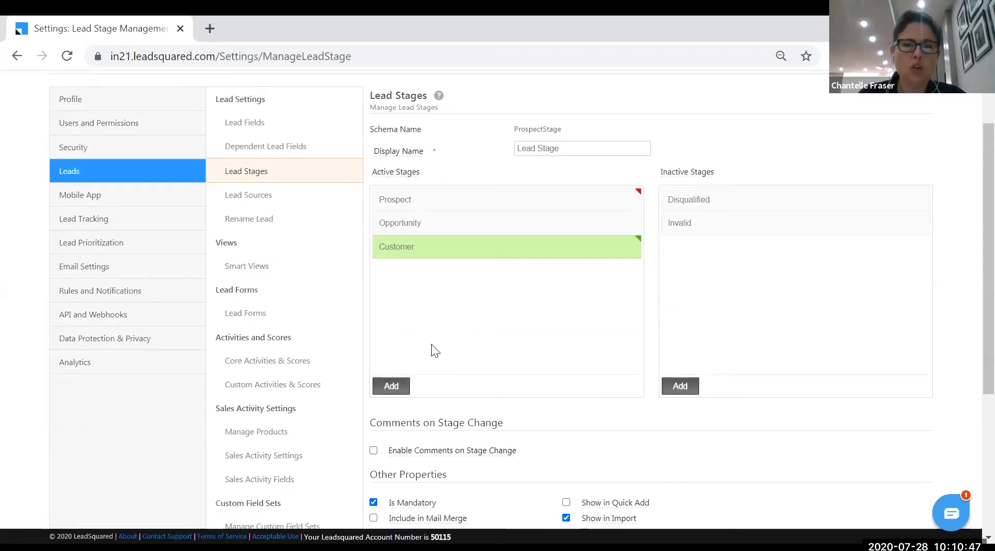
{"action": "mouse_move", "coordinate": [416, 164]}
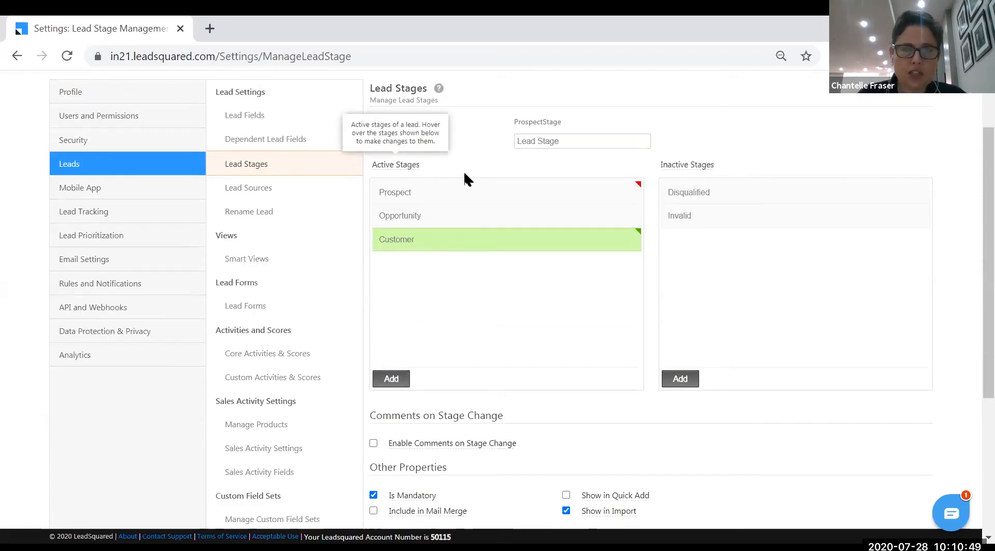
{"action": "mouse_move", "coordinate": [680, 167]}
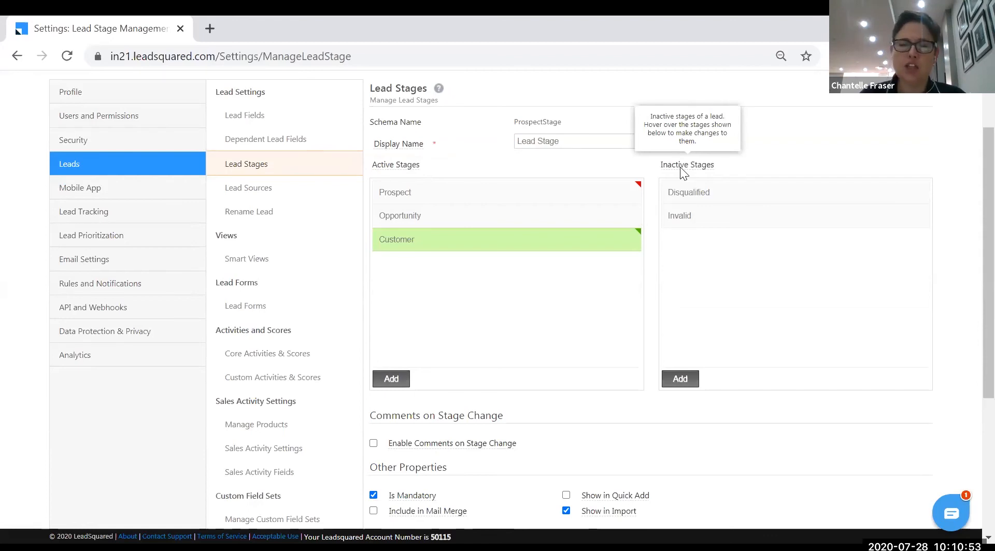
{"action": "mouse_move", "coordinate": [678, 196]}
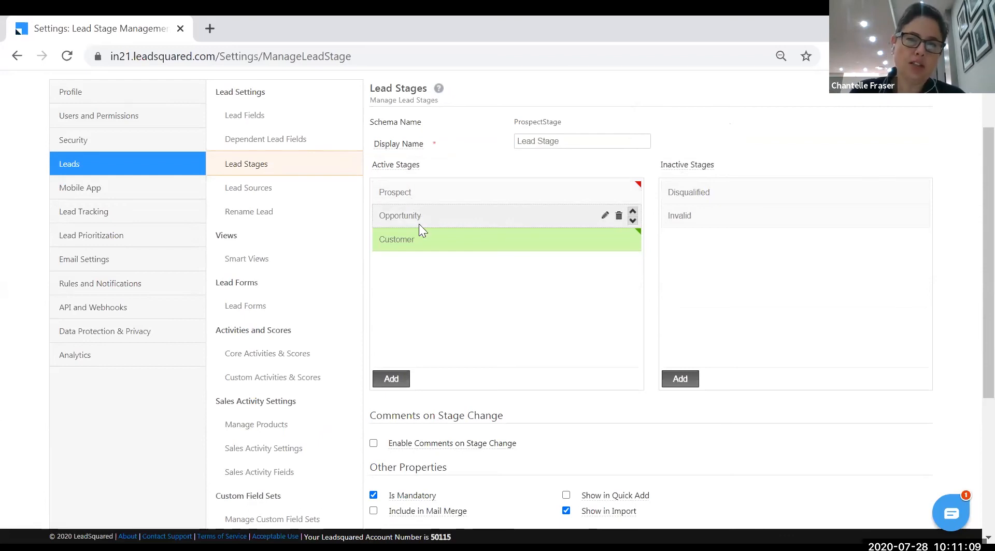
Add a 'Proposal Sent' active stage and move it above Opportunity
{"action": "left_click", "coordinate": [391, 379]}
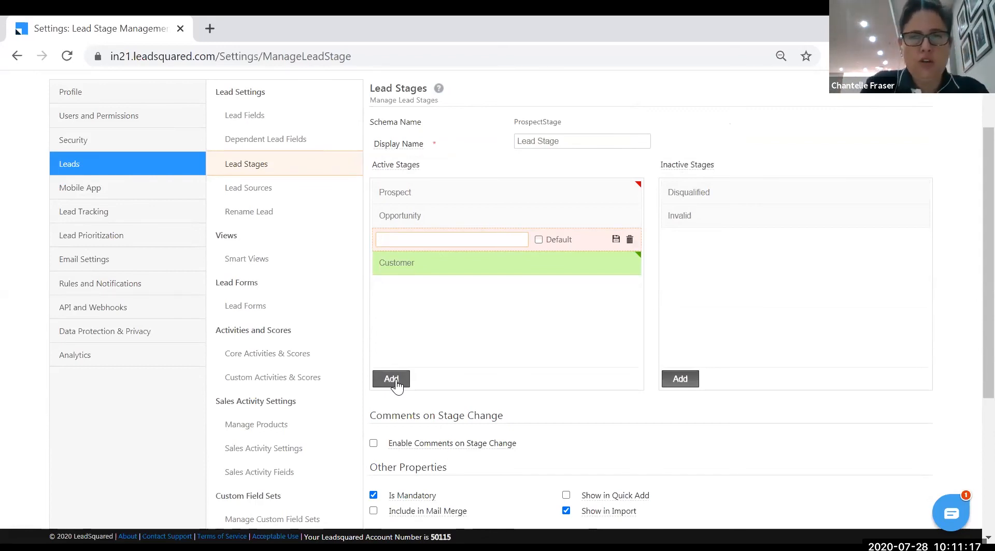
{"action": "type", "text": "Proposal Sent"}
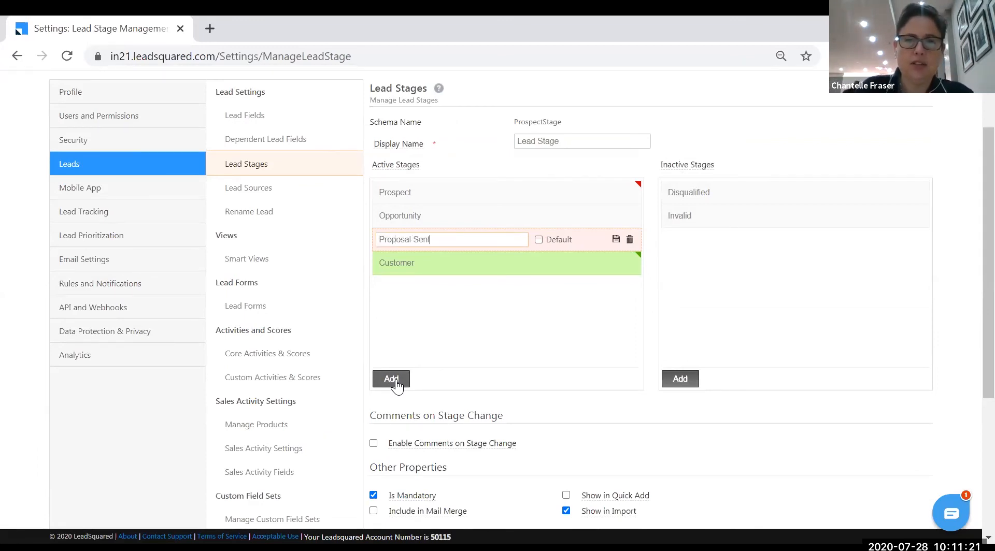
{"action": "left_click", "coordinate": [614, 239]}
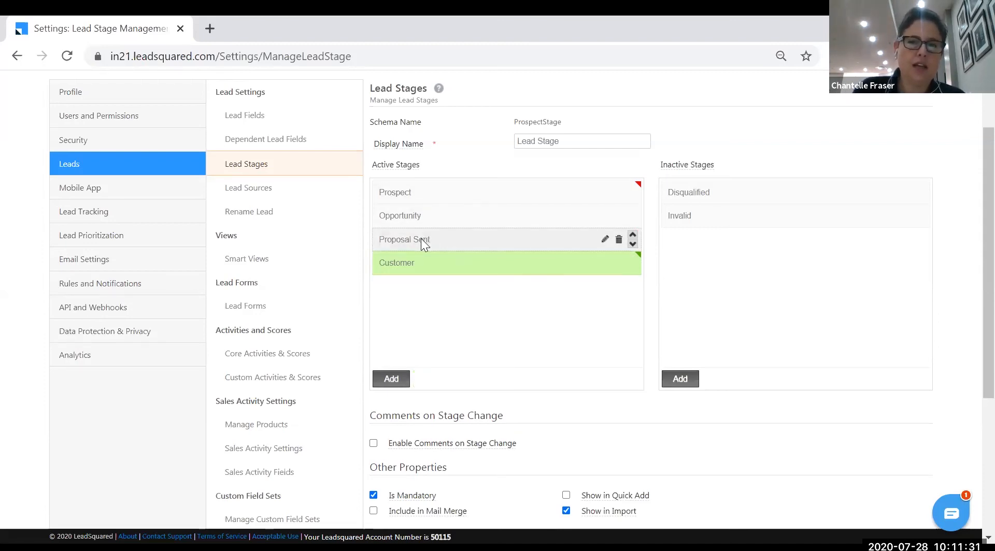
{"action": "left_click", "coordinate": [633, 236]}
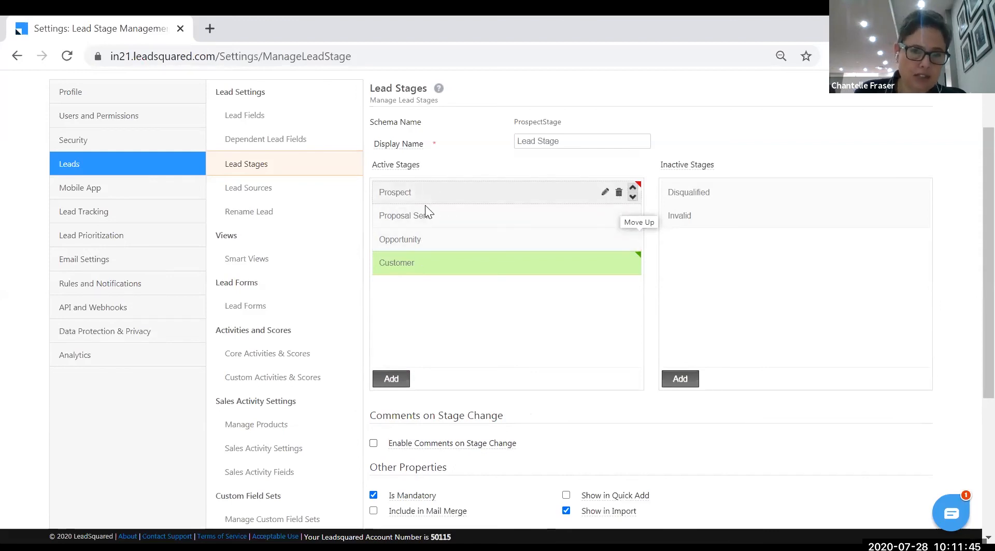
Toggle Enable Comments on Stage Change on, then back off
{"action": "left_click", "coordinate": [374, 444]}
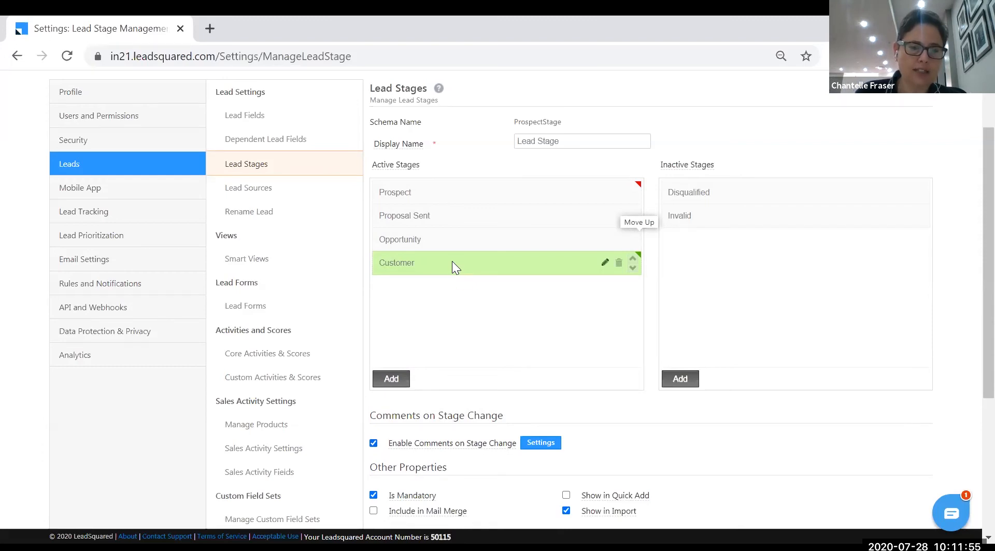
{"action": "scroll", "coordinate": [462, 285], "scroll_direction": "down", "scroll_amount": 2}
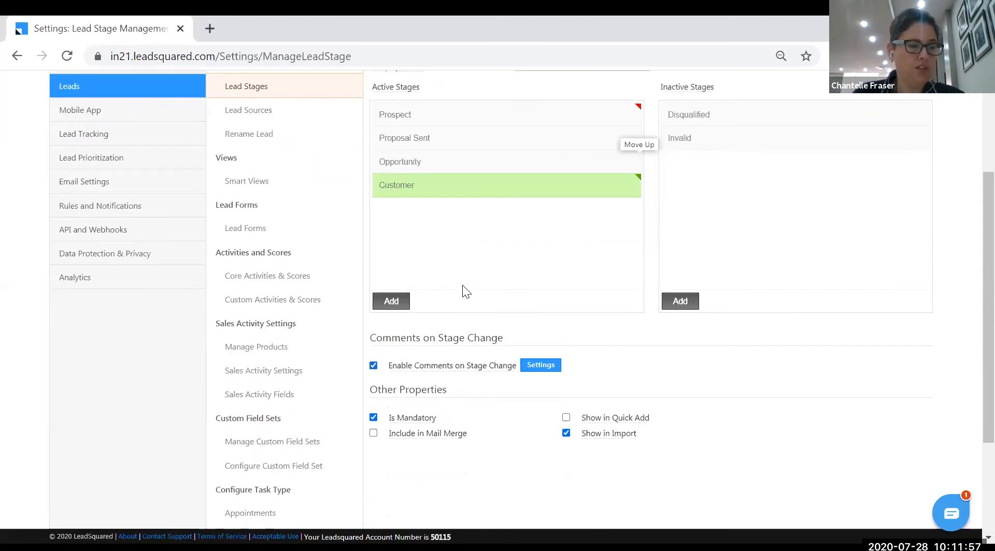
{"action": "left_click", "coordinate": [373, 365]}
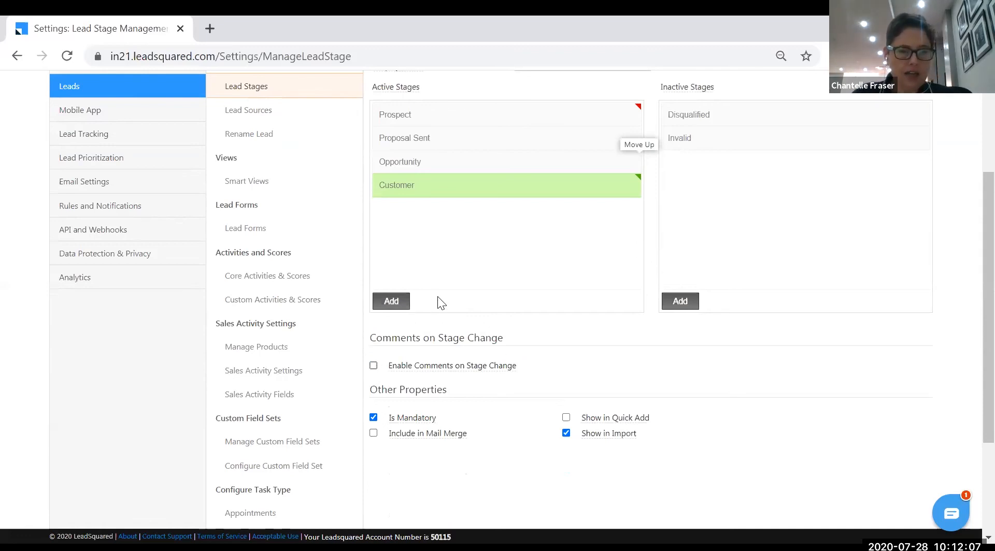
{"action": "scroll", "coordinate": [470, 252], "scroll_direction": "up", "scroll_amount": 2}
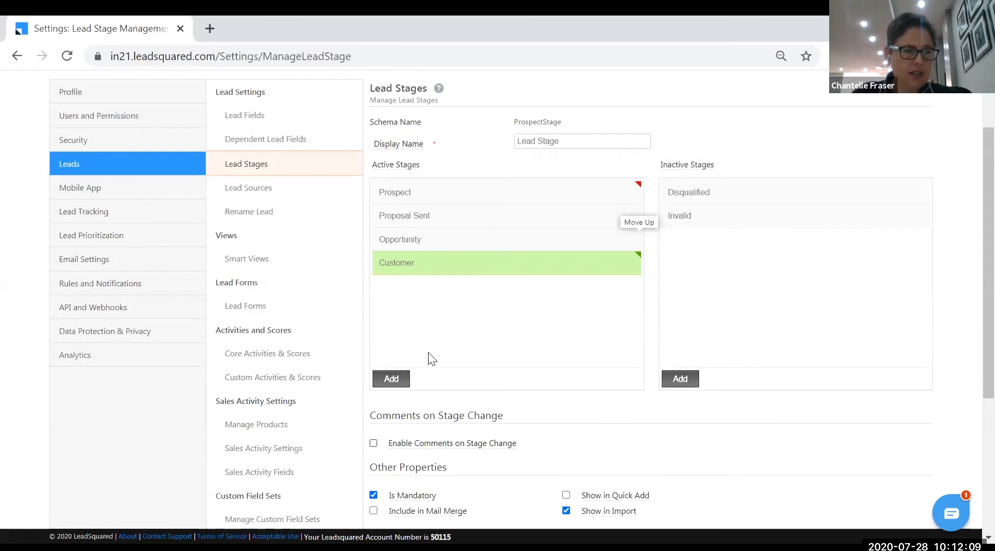
Open Lead Sources and add a 'Landing Page' option to the Lead Source list
{"action": "left_click", "coordinate": [274, 191]}
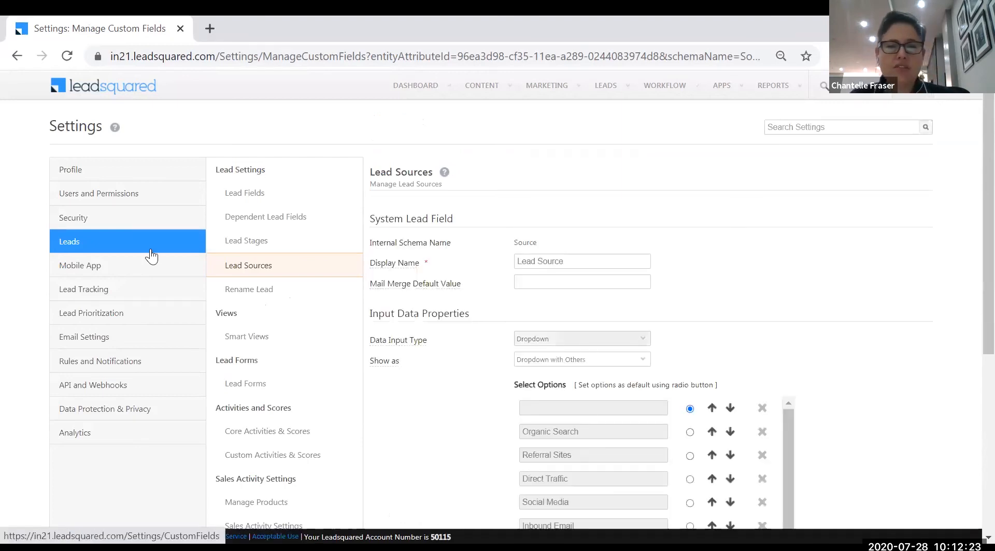
{"action": "scroll", "coordinate": [539, 352], "scroll_direction": "down", "scroll_amount": 3}
{"action": "left_click_drag", "start_coordinate": [785, 377], "coordinate": [768, 340]}
{"action": "scroll", "coordinate": [768, 341], "scroll_direction": "down", "scroll_amount": 2}
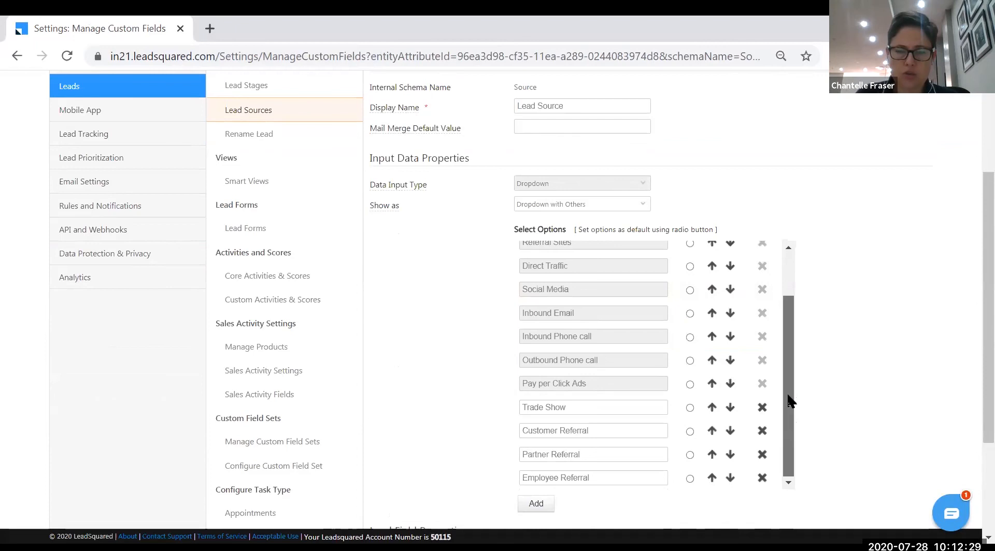
{"action": "mouse_move", "coordinate": [787, 395]}
{"action": "left_mouse_down"}
{"action": "mouse_move", "coordinate": [785, 302]}
{"action": "mouse_move", "coordinate": [787, 398]}
{"action": "left_mouse_up"}
{"action": "scroll", "coordinate": [569, 425], "scroll_direction": "down", "scroll_amount": 2}
{"action": "left_click", "coordinate": [536, 429]}
{"action": "scroll", "coordinate": [539, 430], "scroll_direction": "down", "scroll_amount": 2}
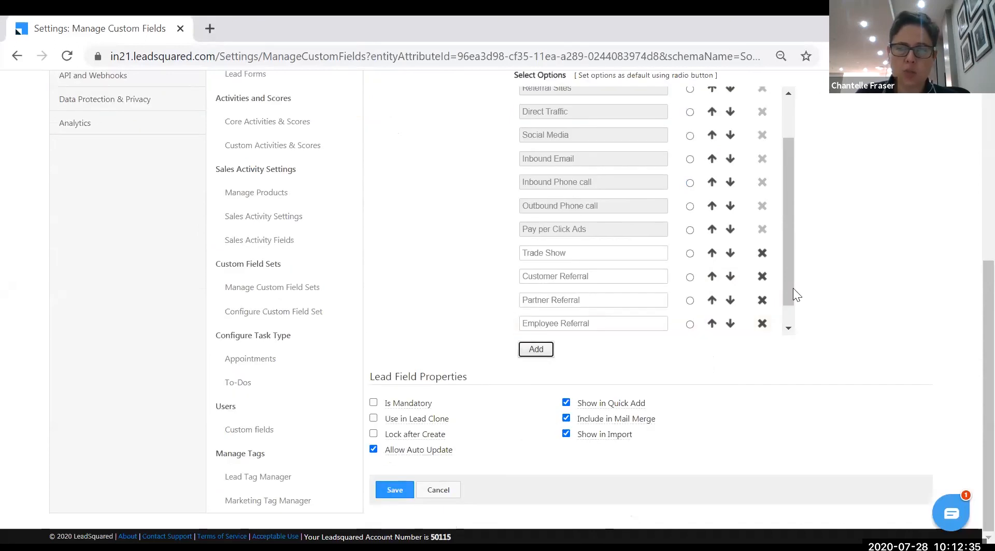
{"action": "scroll", "coordinate": [791, 306], "scroll_direction": "down", "scroll_amount": 1}
{"action": "left_click", "coordinate": [603, 324]}
{"action": "type", "text": "Landing Page"}
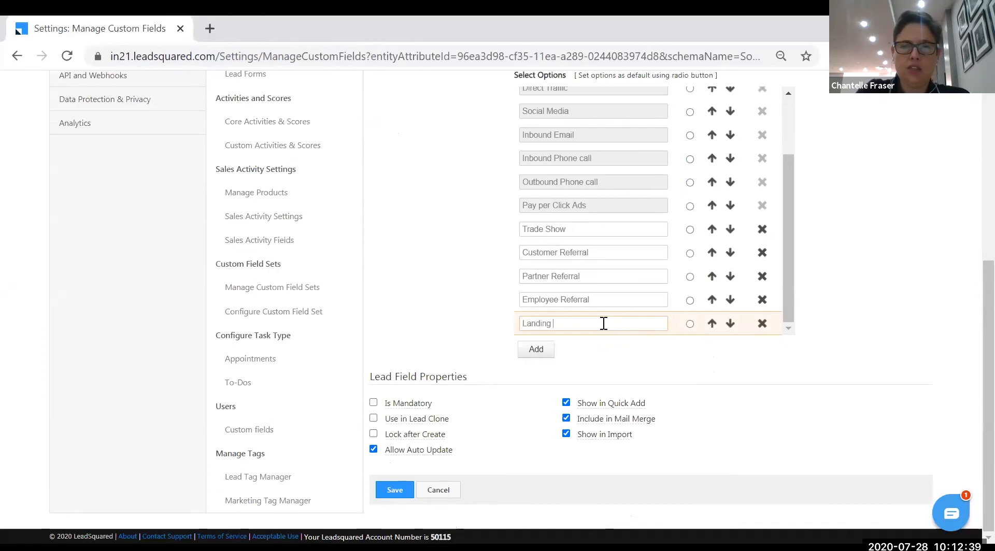
Add a second lead source option named 'Showroom Walk ins'
{"action": "left_click", "coordinate": [542, 353]}
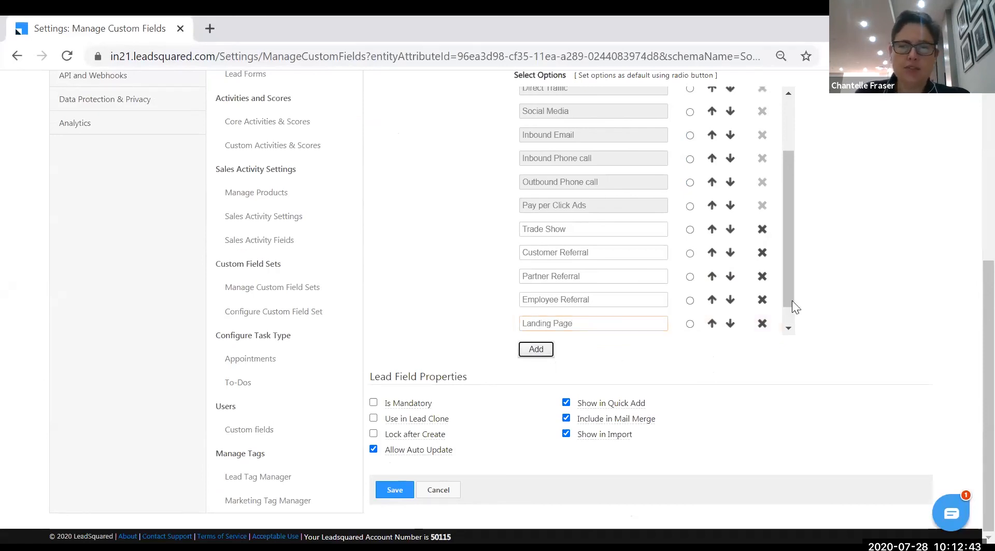
{"action": "scroll", "coordinate": [791, 300], "scroll_direction": "down", "scroll_amount": 1}
{"action": "left_click", "coordinate": [594, 322]}
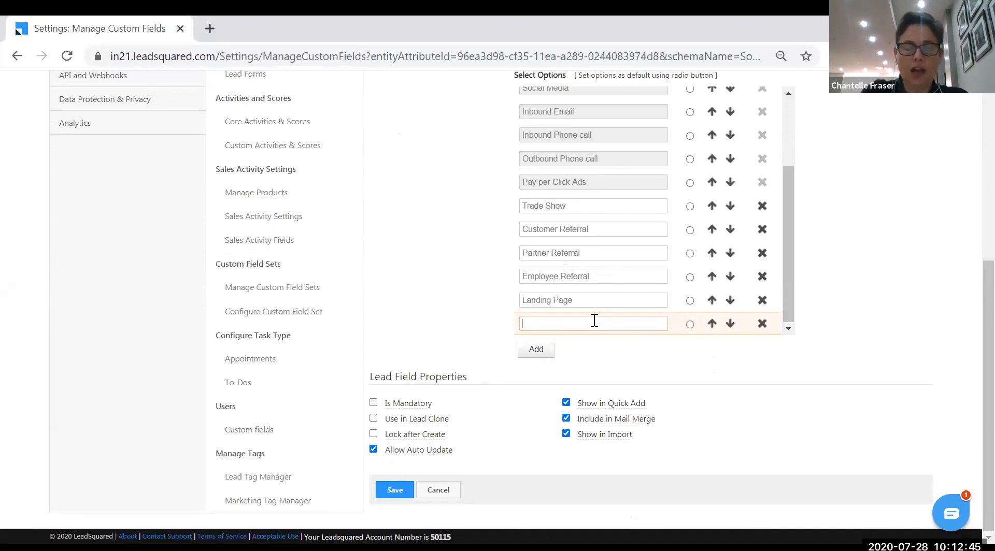
{"action": "type", "text": "Show ro"}
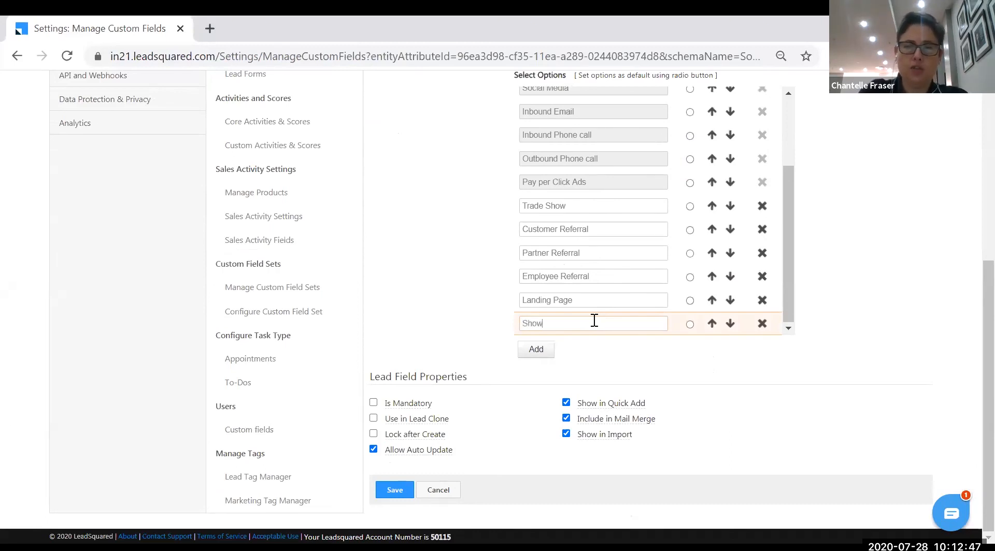
{"action": "key", "text": "BackSpace"}
{"action": "key", "text": "BackSpace"}
{"action": "type", "text": "roo"}
{"action": "type", "text": "m Vis"}
{"action": "key", "text": "BackSpace"}
{"action": "key", "text": "BackSpace"}
{"action": "key", "text": "BackSpace"}
{"action": "type", "text": "Walk"}
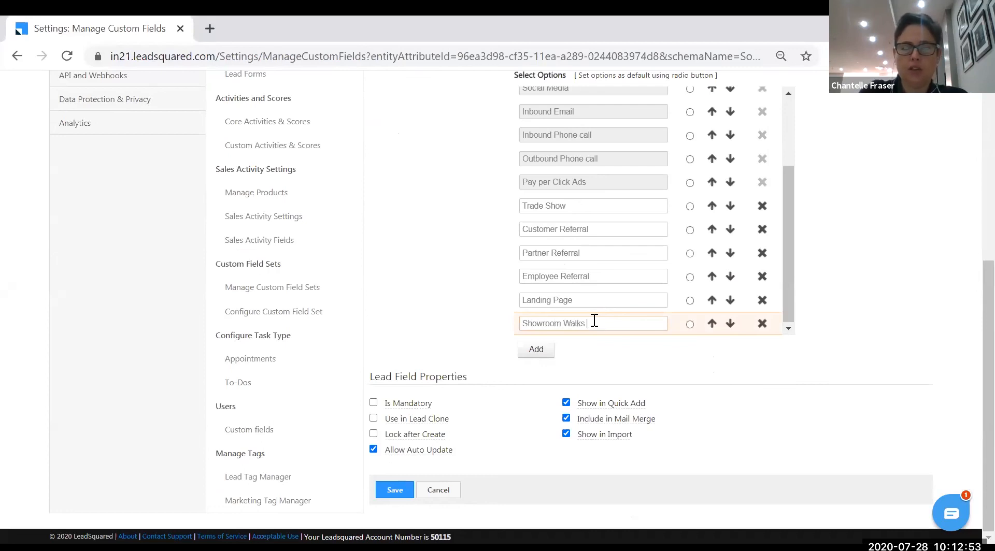
{"action": "type", "text": " ins"}
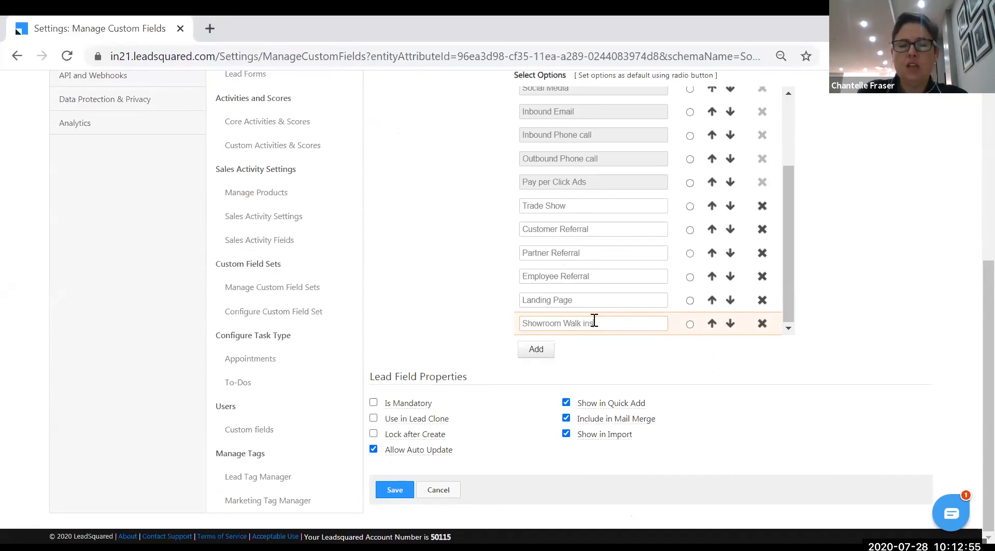
Delete the leftover empty option row from the lead sources list
{"action": "left_click", "coordinate": [542, 351]}
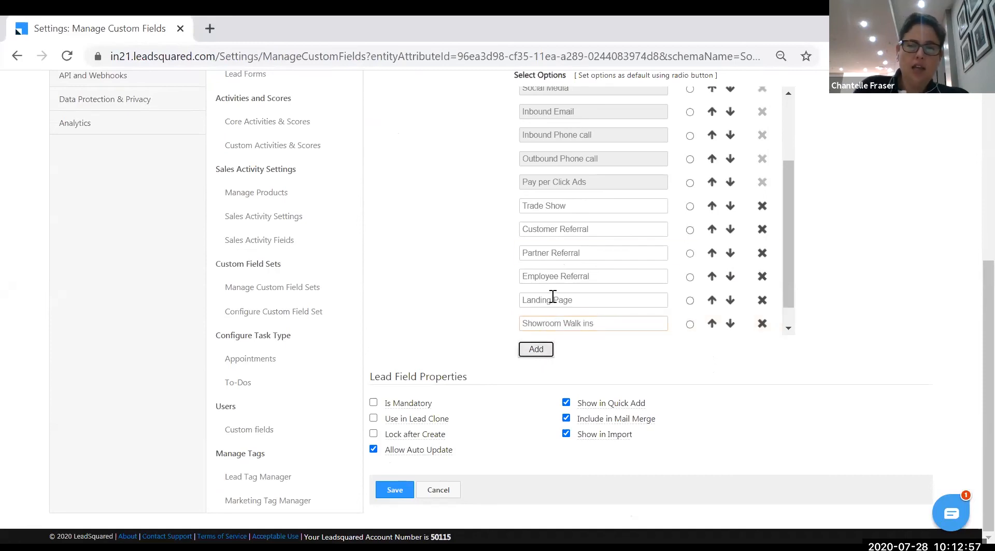
{"action": "scroll", "coordinate": [573, 266], "scroll_direction": "up", "scroll_amount": 3}
{"action": "scroll", "coordinate": [579, 274], "scroll_direction": "up", "scroll_amount": 2}
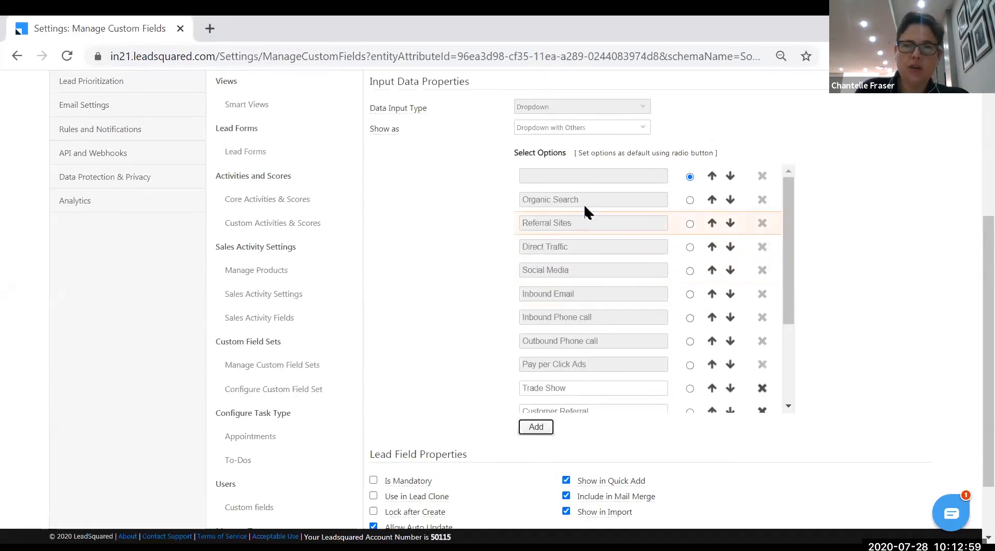
{"action": "scroll", "coordinate": [601, 295], "scroll_direction": "down", "scroll_amount": 2}
{"action": "scroll", "coordinate": [601, 296], "scroll_direction": "down", "scroll_amount": 2}
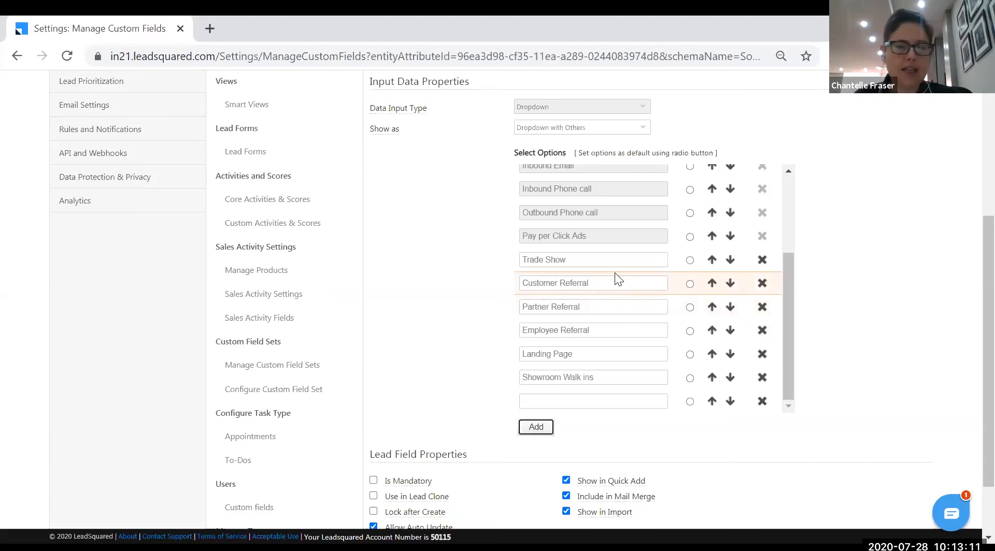
{"action": "scroll", "coordinate": [595, 314], "scroll_direction": "down", "scroll_amount": 2}
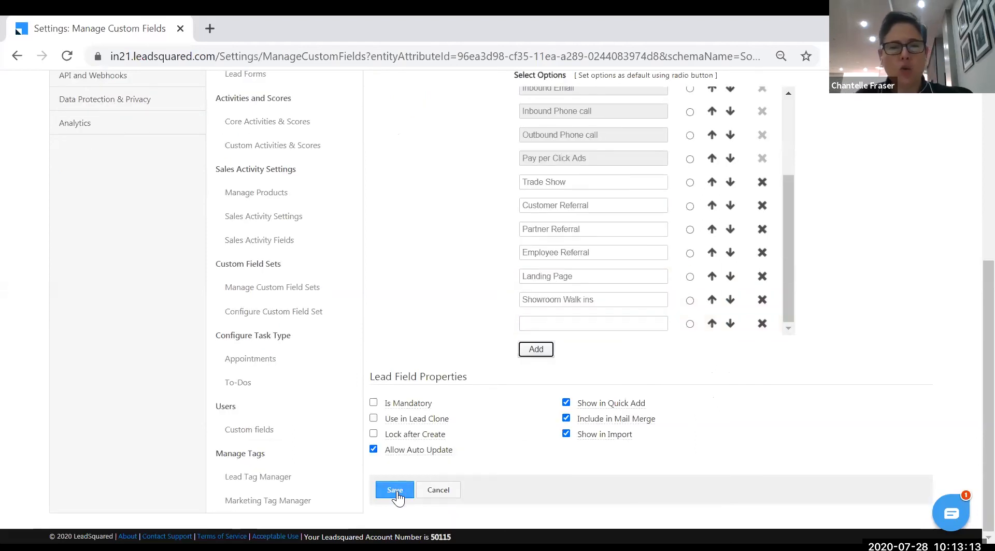
{"action": "left_click", "coordinate": [761, 323]}
Save the lead source changes and go to Manage Leads from the LEADS menu
{"action": "left_click", "coordinate": [395, 490]}
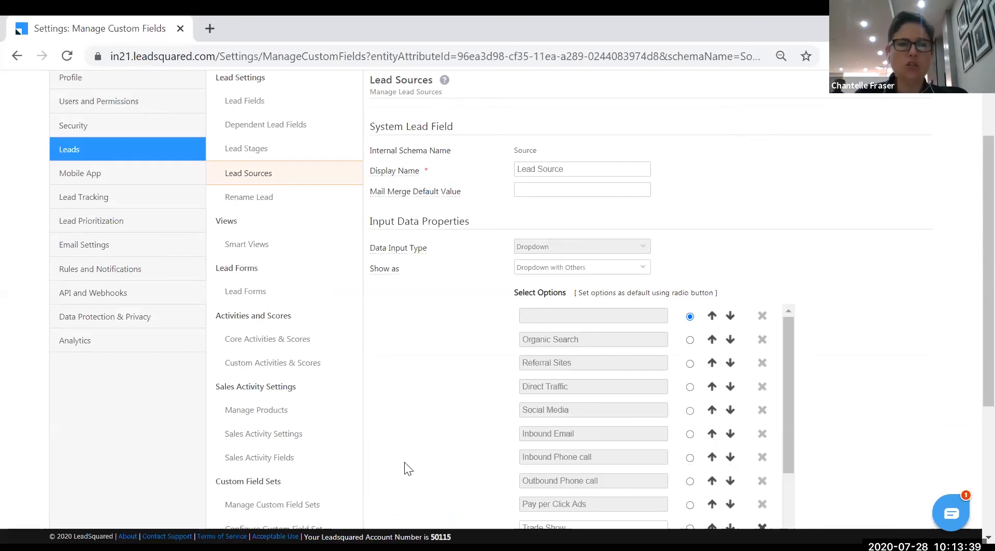
{"action": "scroll", "coordinate": [402, 209], "scroll_direction": "up", "scroll_amount": 2}
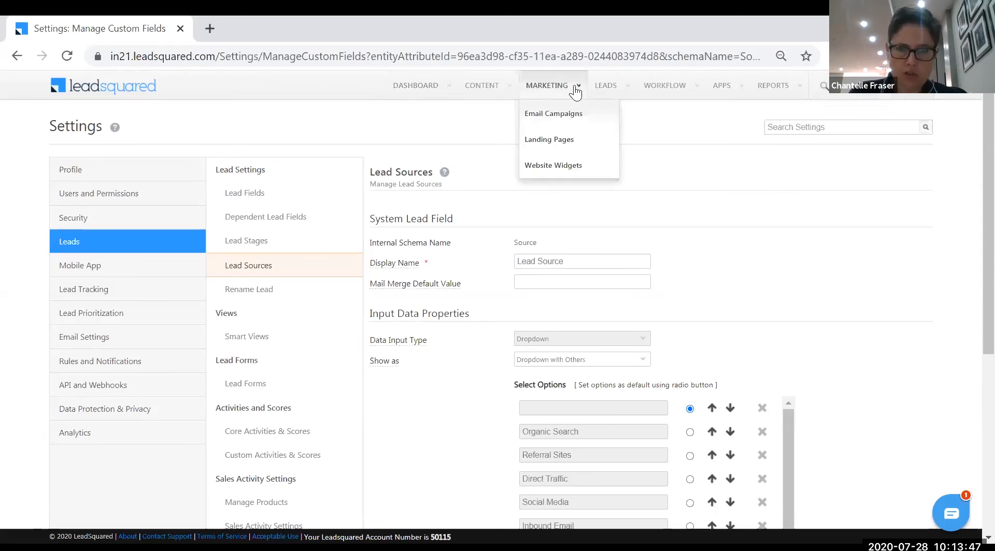
{"action": "mouse_move", "coordinate": [609, 89]}
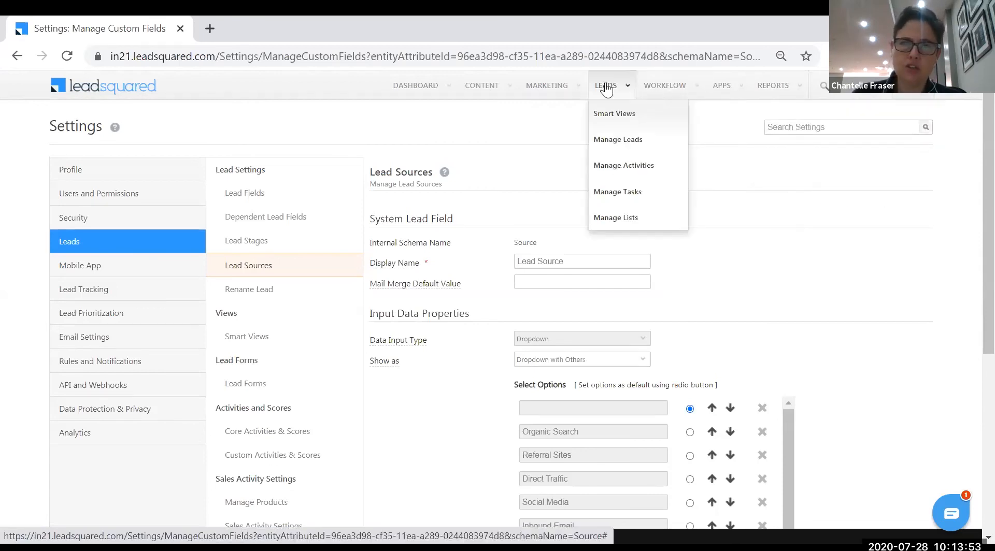
{"action": "left_click", "coordinate": [612, 145]}
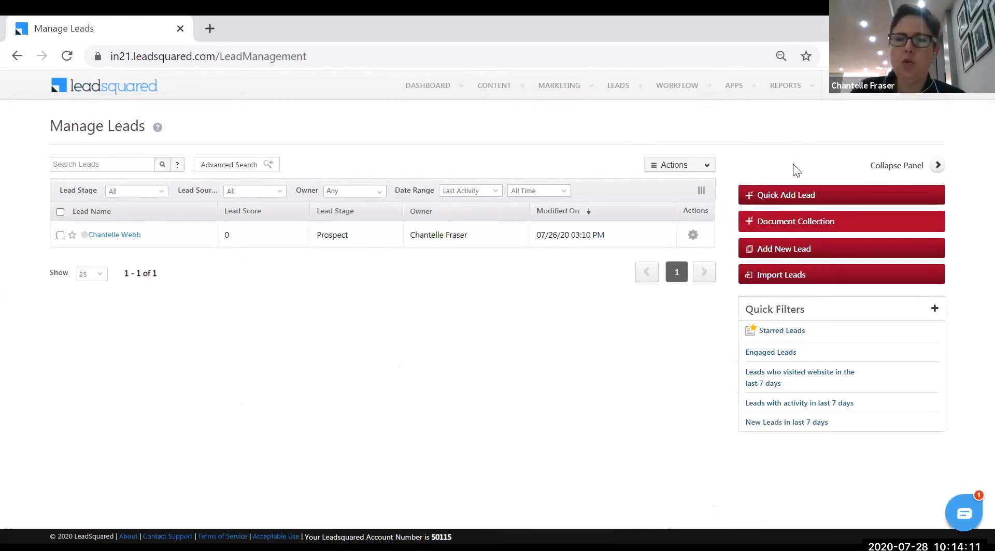
Import leads by uploading Desktop\Leads.csv and continue to field mapping
{"action": "left_click", "coordinate": [771, 283]}
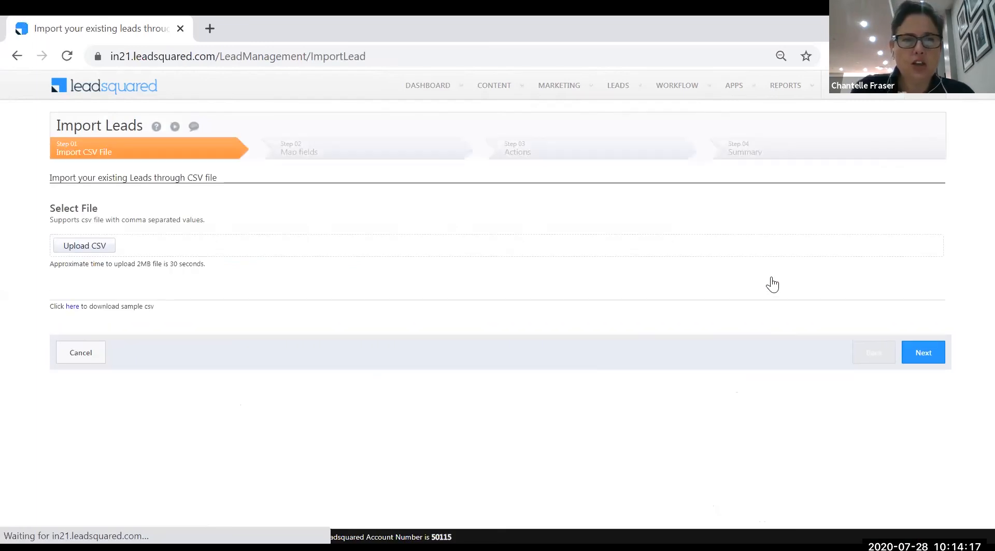
{"action": "left_click", "coordinate": [110, 246]}
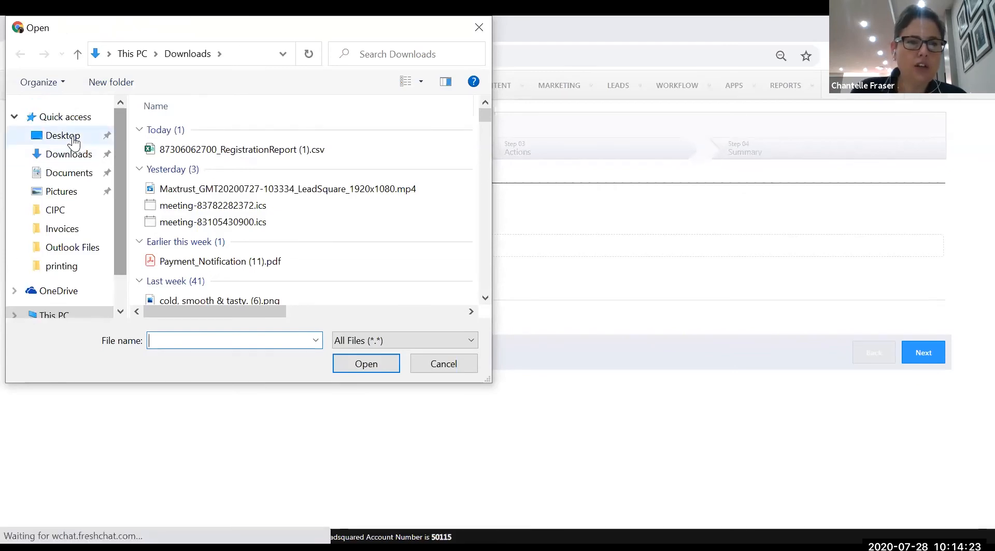
{"action": "left_click", "coordinate": [73, 138]}
{"action": "left_click", "coordinate": [187, 231]}
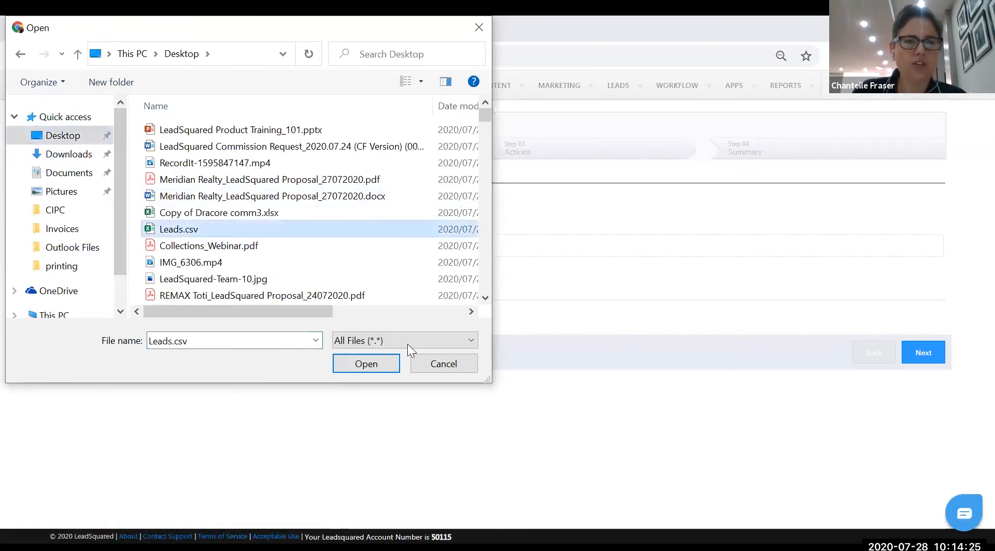
{"action": "left_click", "coordinate": [367, 365]}
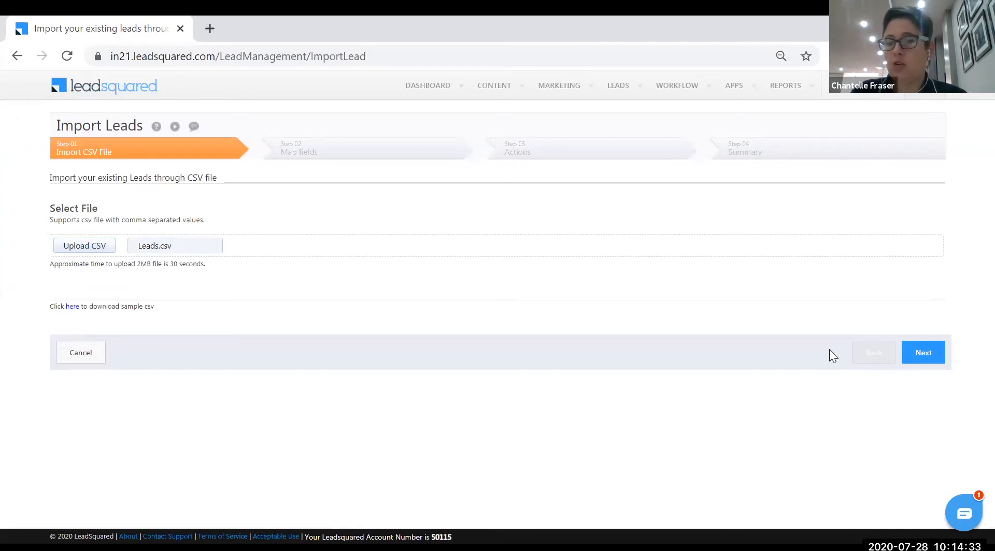
{"action": "left_click", "coordinate": [924, 357]}
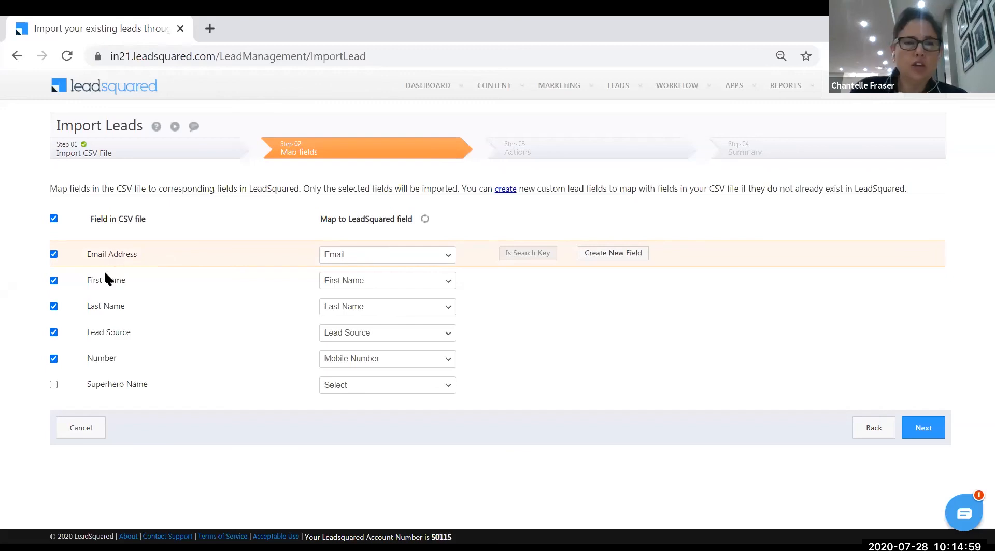
Keep Email Address mapped to Email and tick the Superhero Name column for import
{"action": "left_click", "coordinate": [448, 256]}
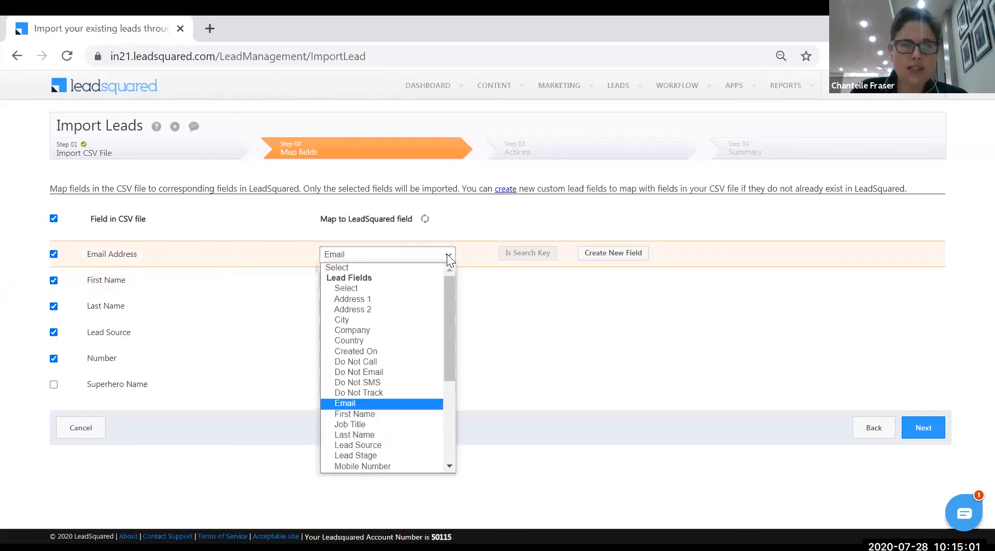
{"action": "left_click", "coordinate": [380, 403]}
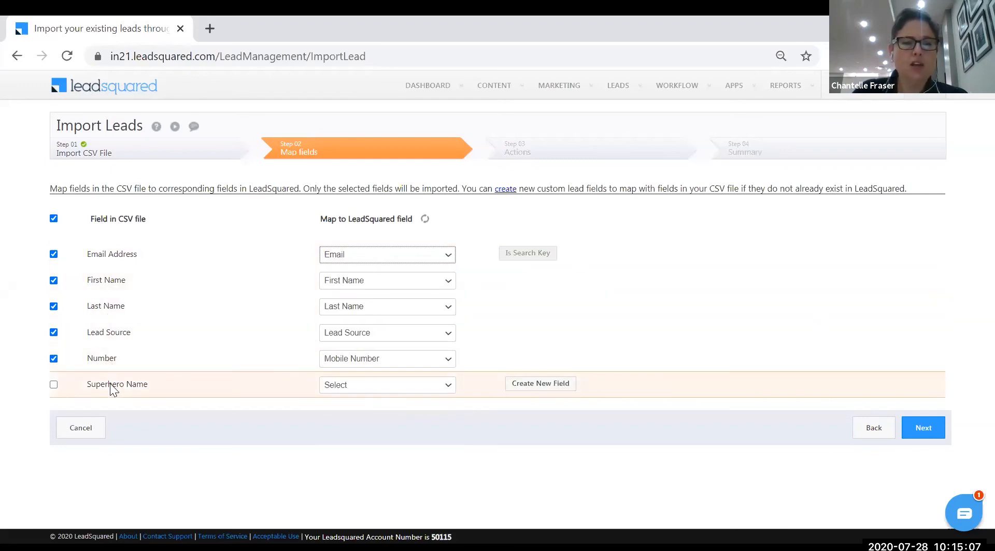
{"action": "left_click", "coordinate": [445, 386]}
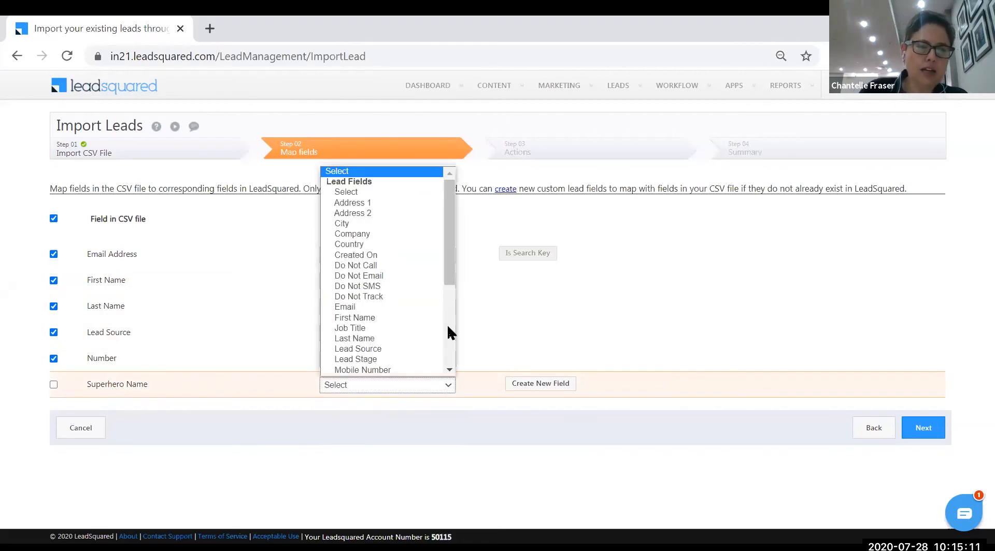
{"action": "mouse_move", "coordinate": [454, 266]}
{"action": "left_mouse_down"}
{"action": "mouse_move", "coordinate": [453, 351]}
{"action": "mouse_move", "coordinate": [444, 275]}
{"action": "mouse_move", "coordinate": [454, 270]}
{"action": "left_mouse_up"}
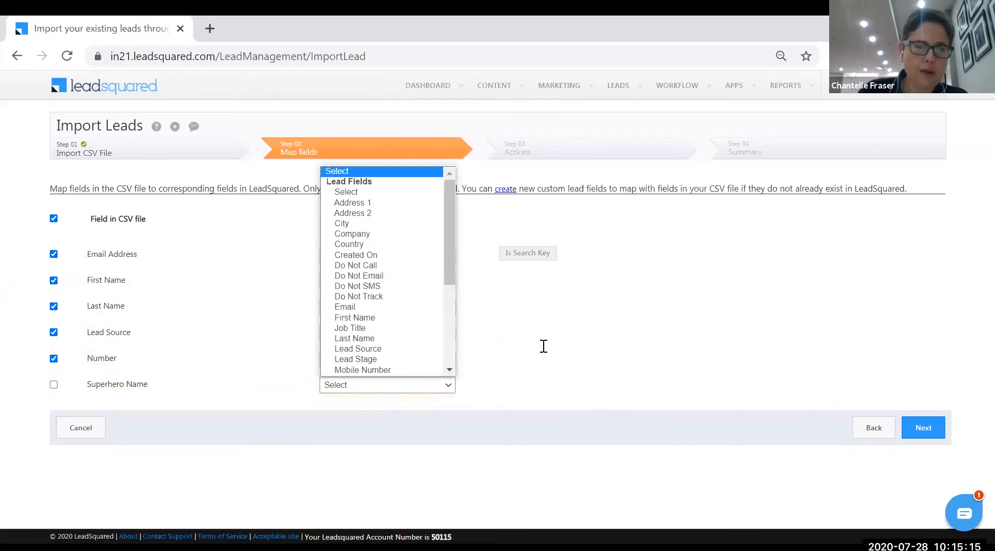
{"action": "left_click", "coordinate": [228, 471]}
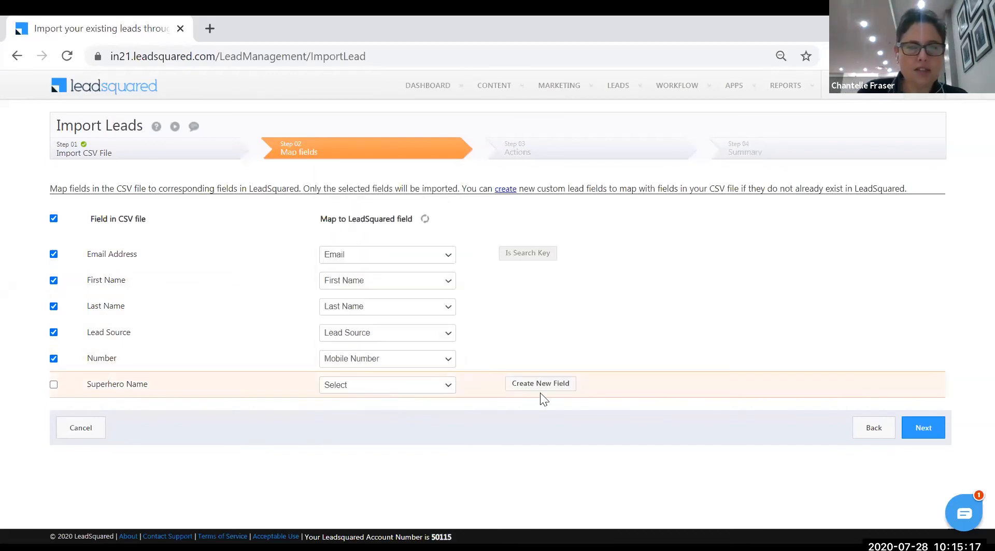
{"action": "left_click", "coordinate": [54, 384]}
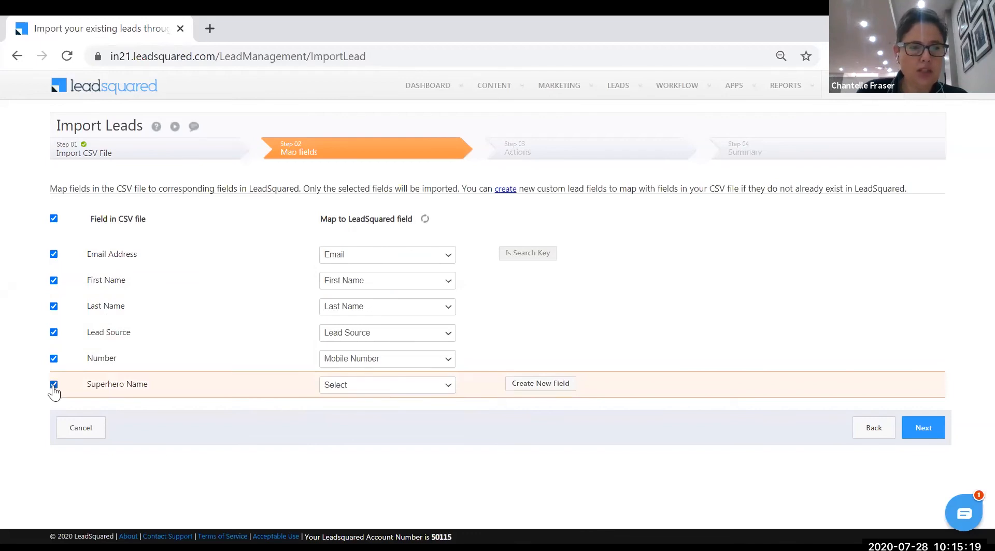
Create a Superhero Name text field for the CSV column and continue to the import actions
{"action": "mouse_move", "coordinate": [494, 369]}
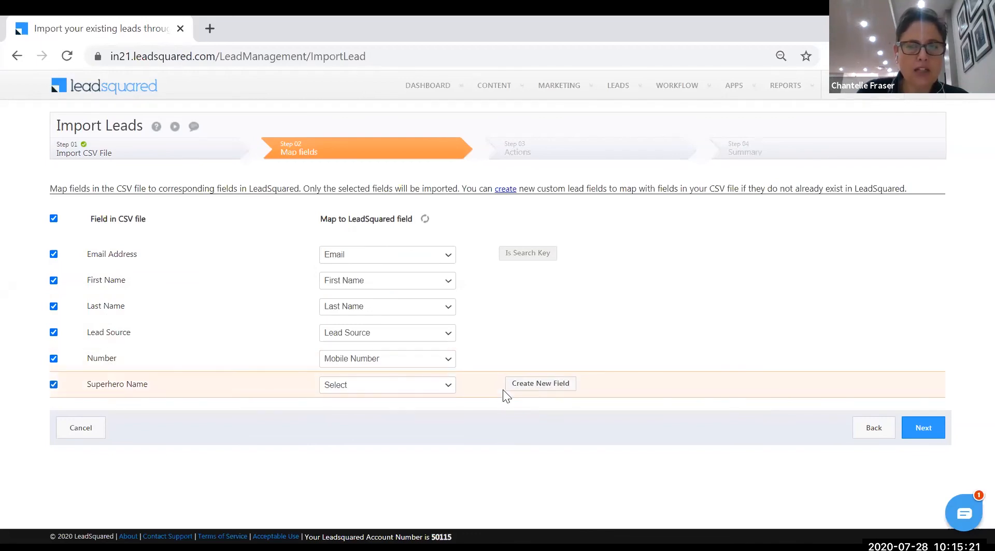
{"action": "left_click", "coordinate": [522, 386]}
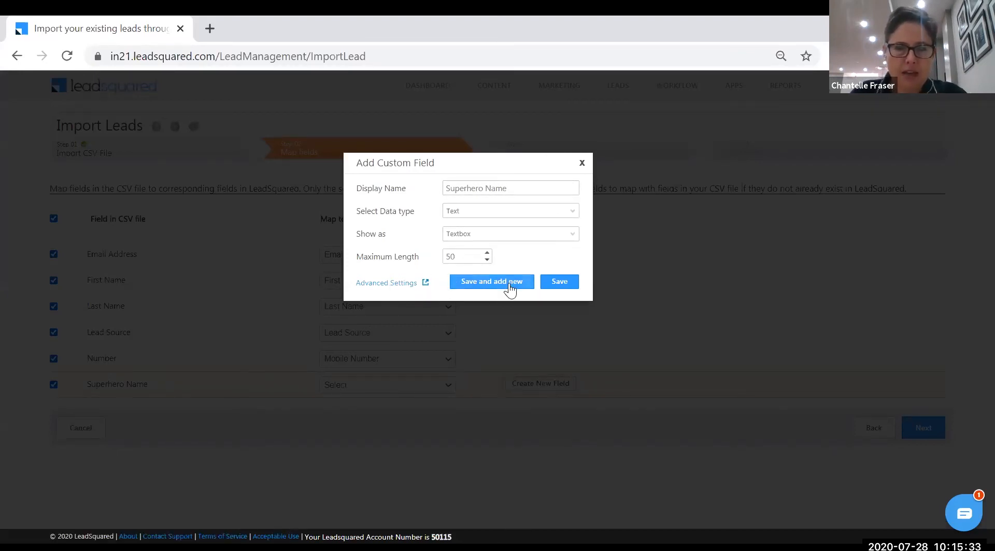
{"action": "left_click", "coordinate": [559, 283]}
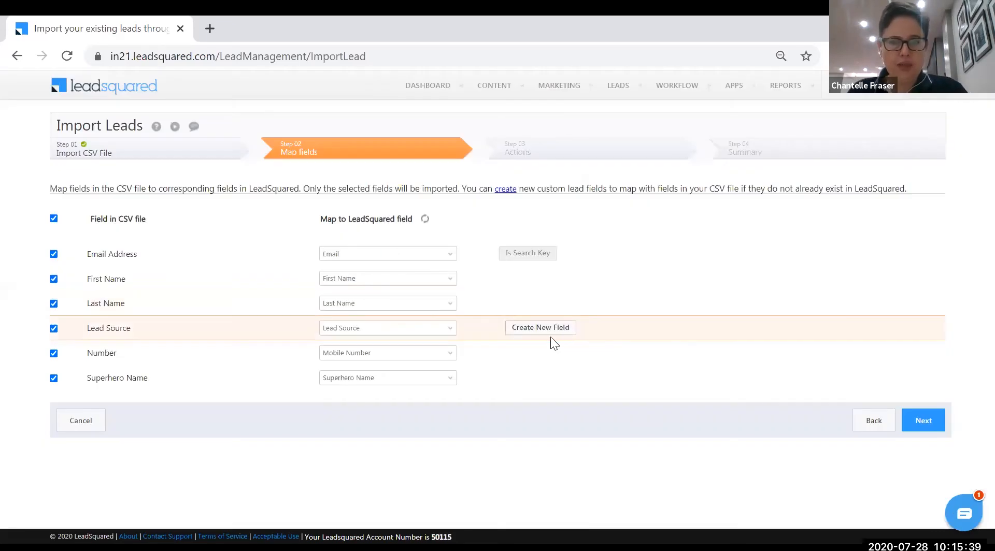
{"action": "left_click", "coordinate": [923, 422]}
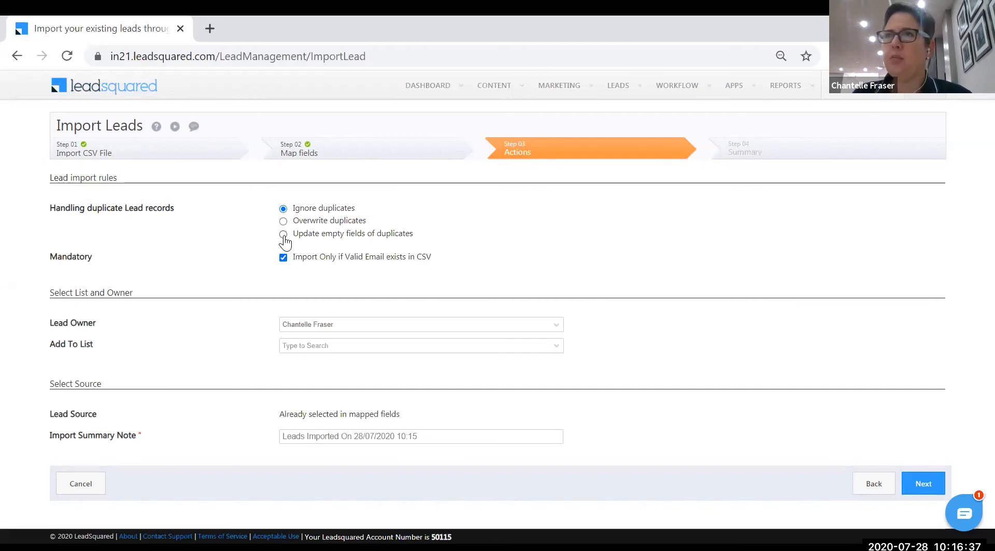
Try the 'Update empty fields of duplicates' option, then return to 'Ignore duplicates'
{"action": "left_click", "coordinate": [284, 235]}
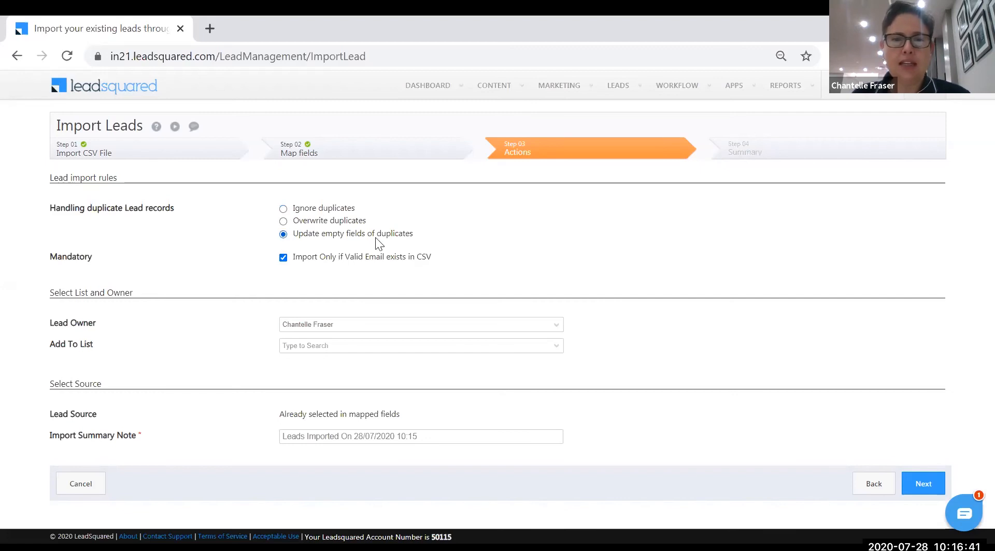
{"action": "left_click", "coordinate": [284, 209]}
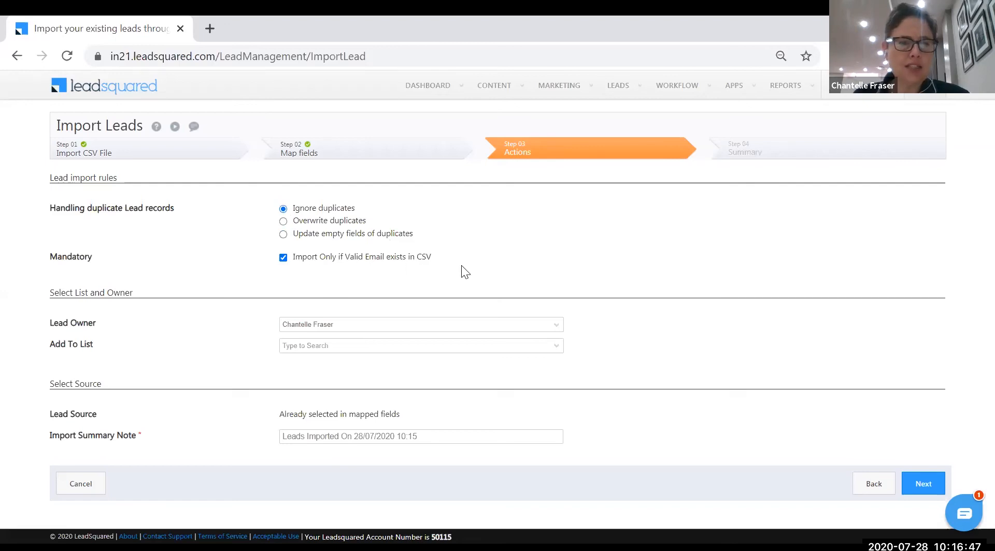
Check the Lead Owner and Add To List choices, keeping the current owner and adding no list
{"action": "left_click", "coordinate": [554, 330]}
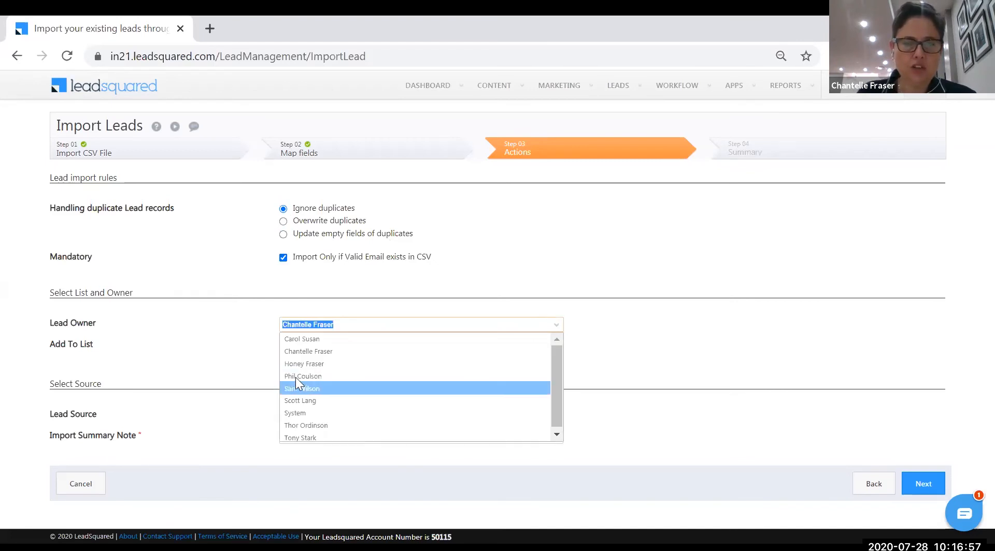
{"action": "left_click", "coordinate": [307, 351]}
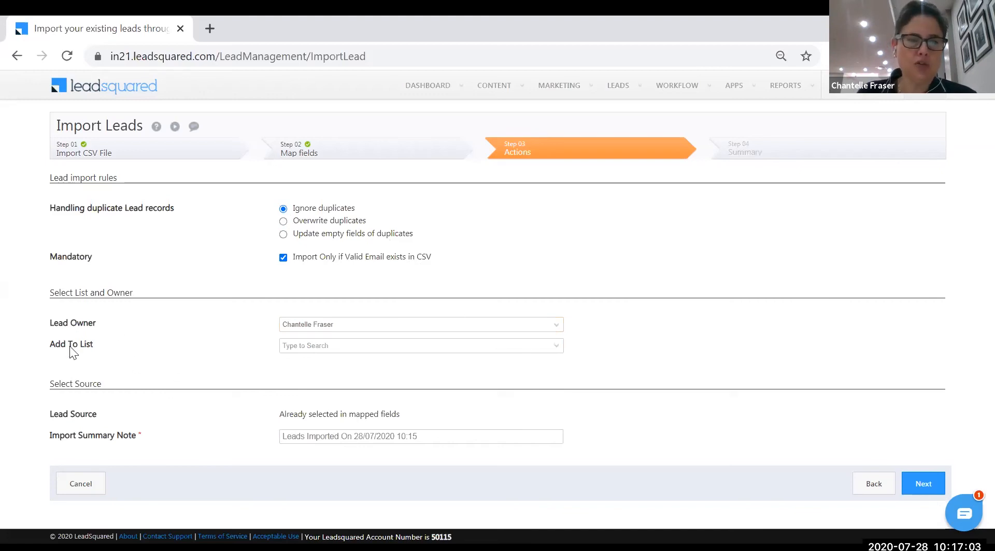
{"action": "left_click", "coordinate": [556, 347]}
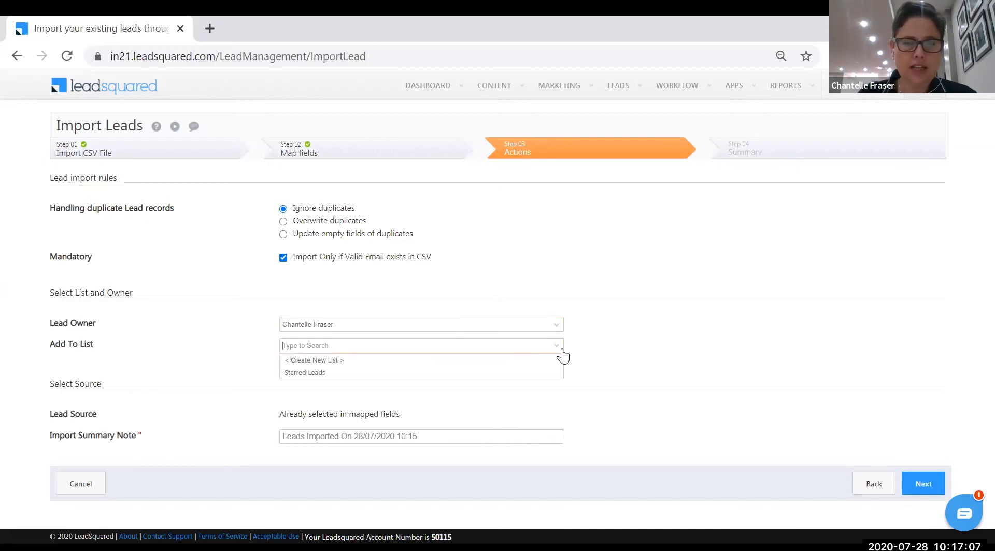
{"action": "left_click", "coordinate": [612, 357]}
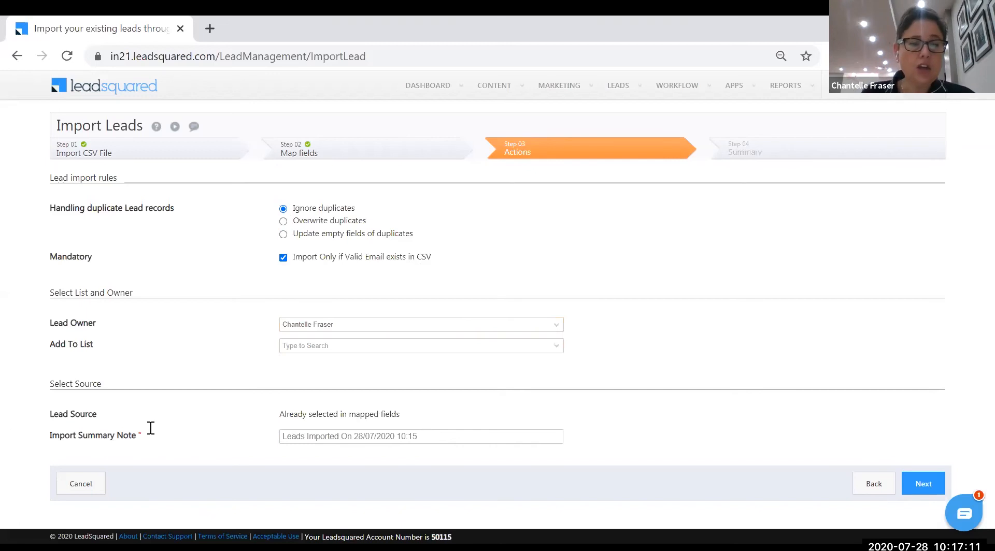
Replace the import summary note with one naming the importer and saying 'Leads from old CRM'
{"action": "left_click_drag", "start_coordinate": [429, 437], "coordinate": [239, 442]}
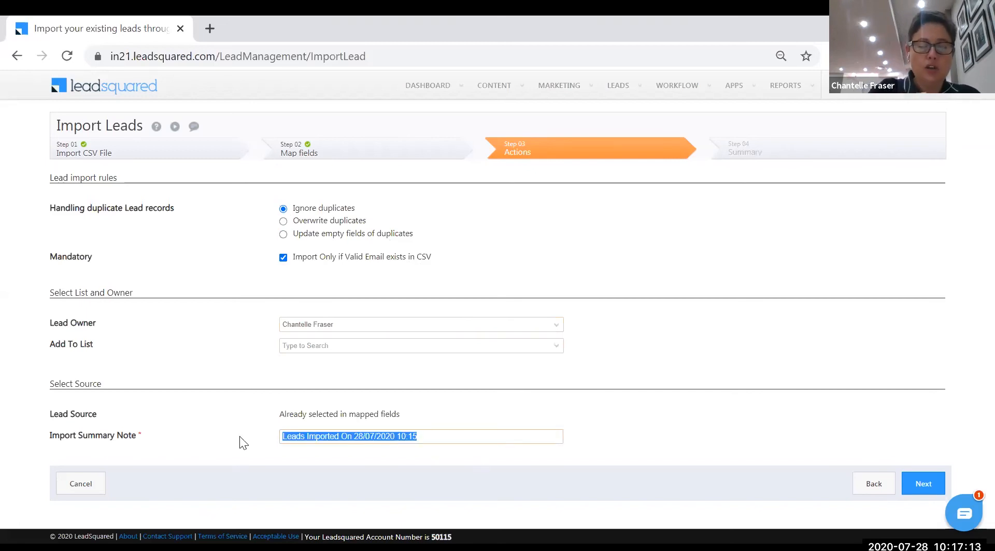
{"action": "type", "text": "school"}
{"action": "key", "text": "BackSpace"}
{"action": "key", "text": "BackSpace"}
{"action": "key", "text": "BackSpace"}
{"action": "key", "text": "BackSpace"}
{"action": "key", "text": "BackSpace"}
{"action": "key", "text": "BackSpace"}
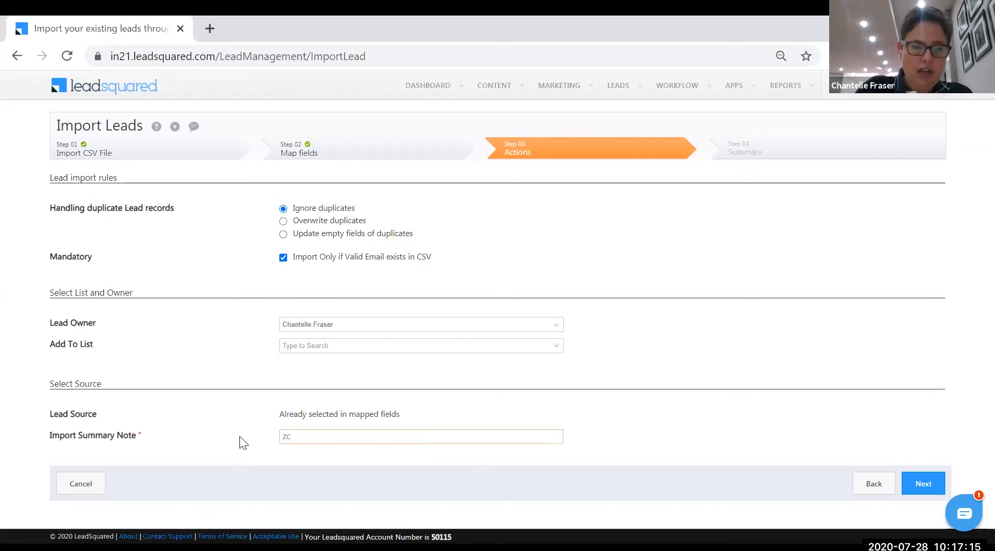
{"action": "type", "text": "Chantelles "}
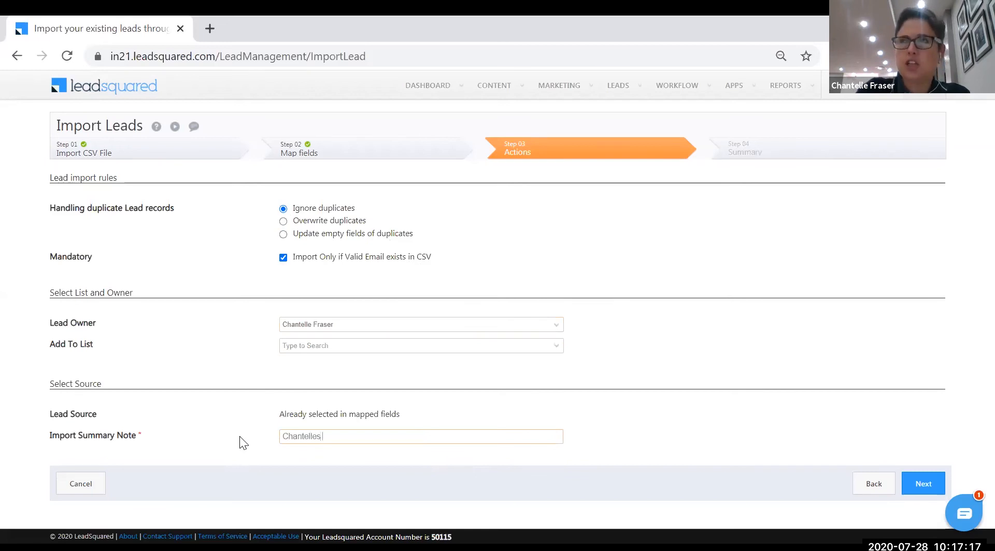
{"action": "type", "text": "Leads "}
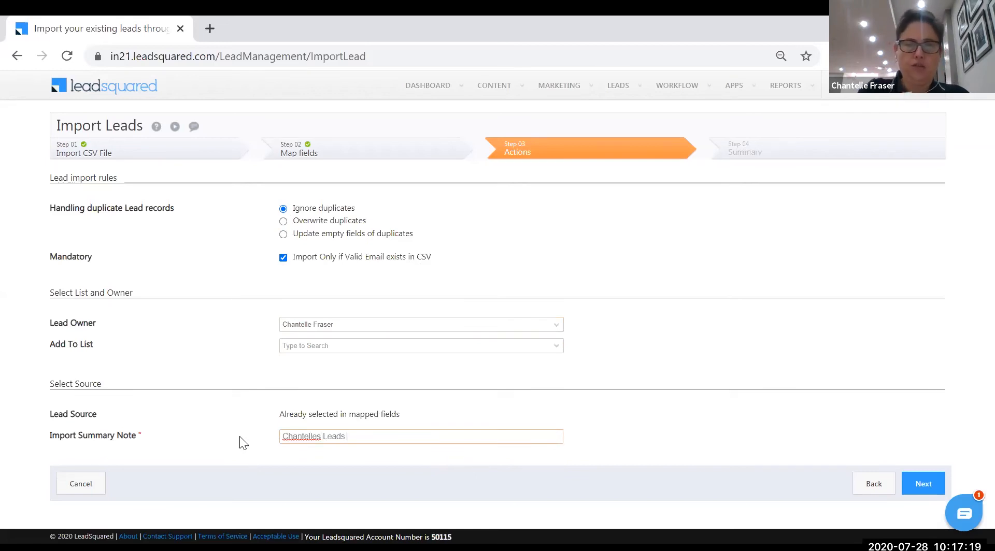
{"action": "type", "text": "from old CRM"}
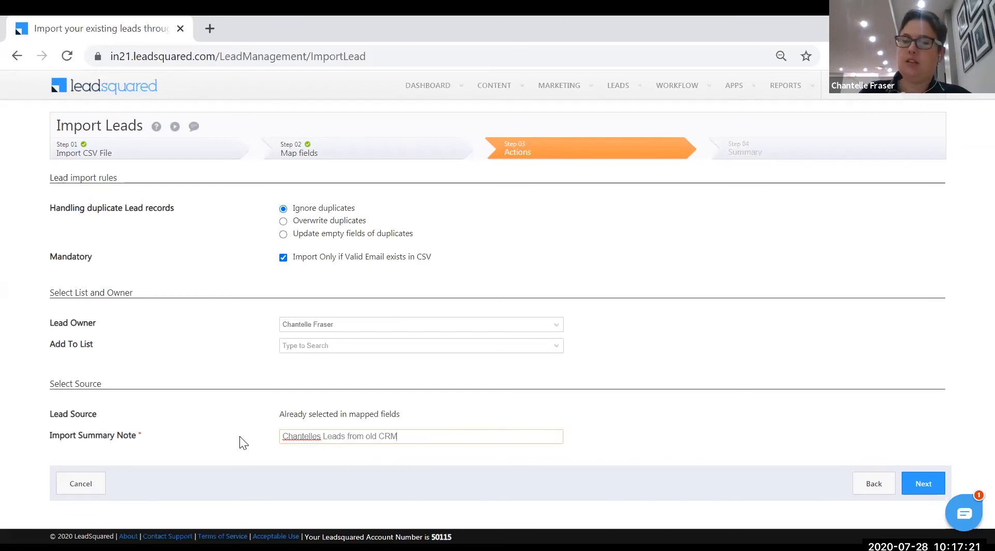
Submit the import from the Actions step so the request is queued
{"action": "left_click", "coordinate": [912, 484]}
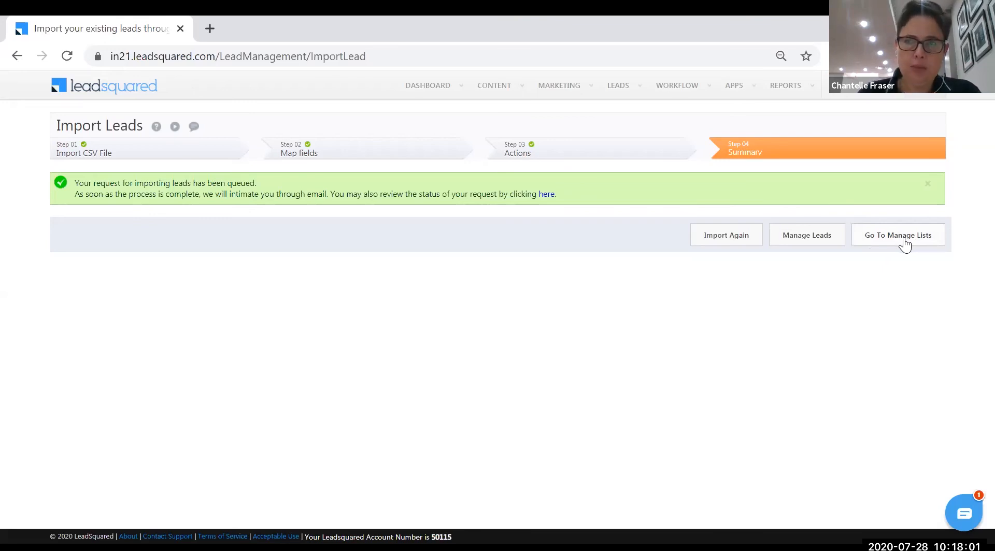
Go to LEADS > Manage Lists to see the imported 18-member static list
{"action": "mouse_move", "coordinate": [617, 85]}
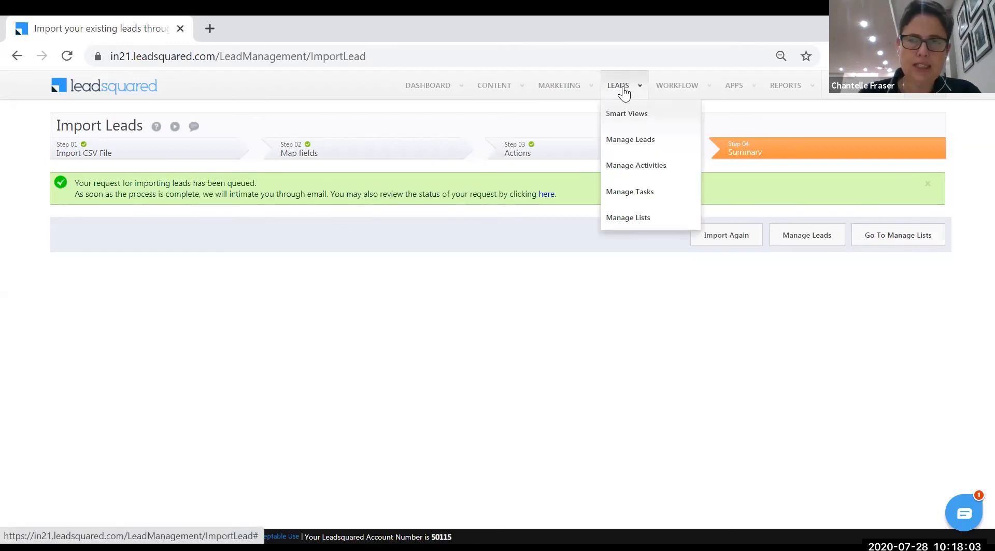
{"action": "left_click", "coordinate": [637, 223]}
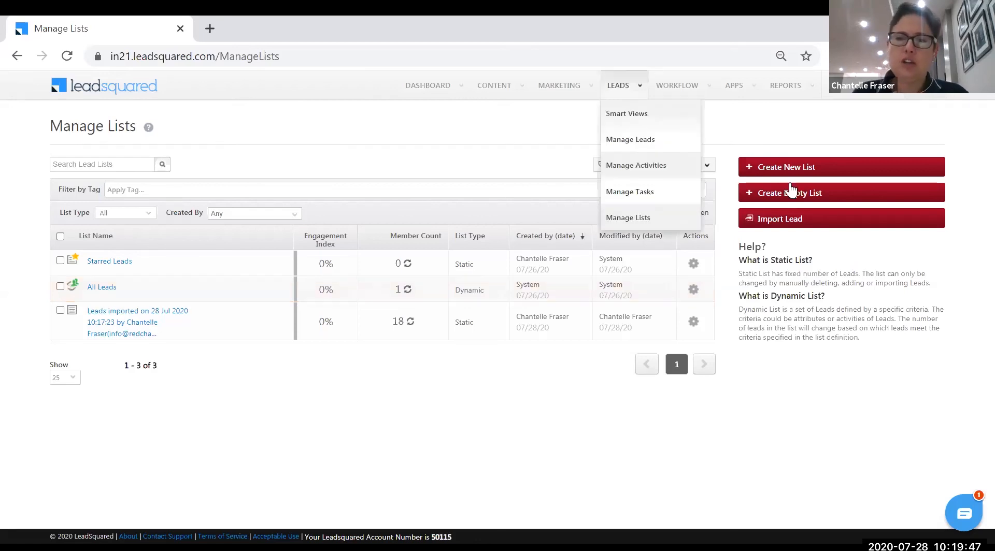
Build a new-list search for Lead Stage is Proposal Sent and find leads, returning 0 results
{"action": "left_click", "coordinate": [801, 167]}
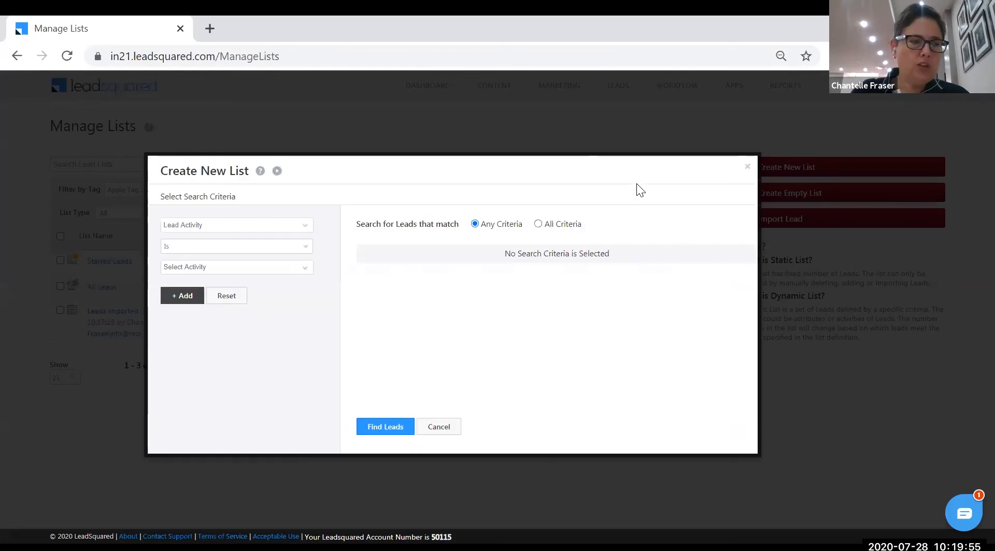
{"action": "left_click", "coordinate": [304, 230]}
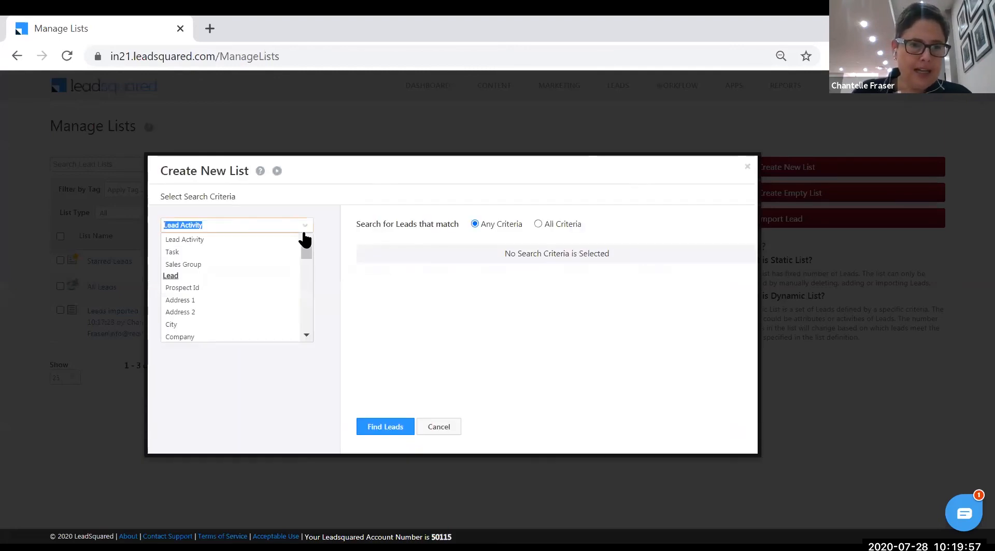
{"action": "type", "text": "lead"}
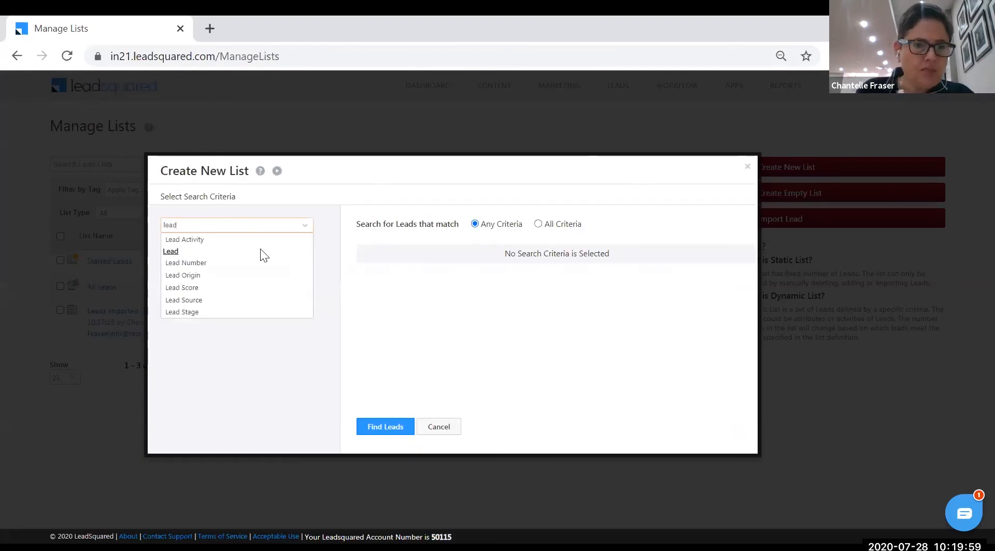
{"action": "left_click", "coordinate": [218, 312]}
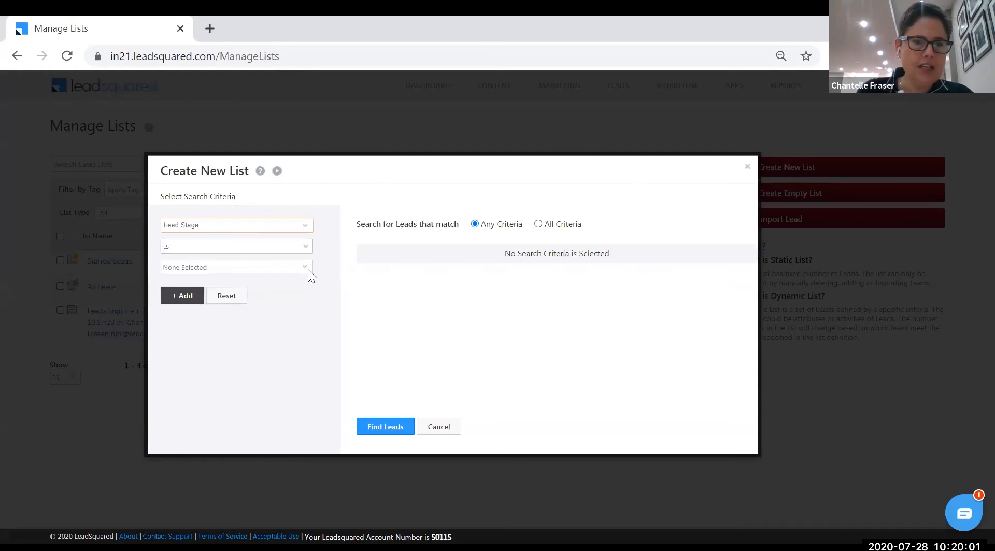
{"action": "left_click", "coordinate": [307, 270]}
{"action": "scroll", "coordinate": [305, 328], "scroll_direction": "down", "scroll_amount": 1}
{"action": "scroll", "coordinate": [305, 329], "scroll_direction": "up", "scroll_amount": 1}
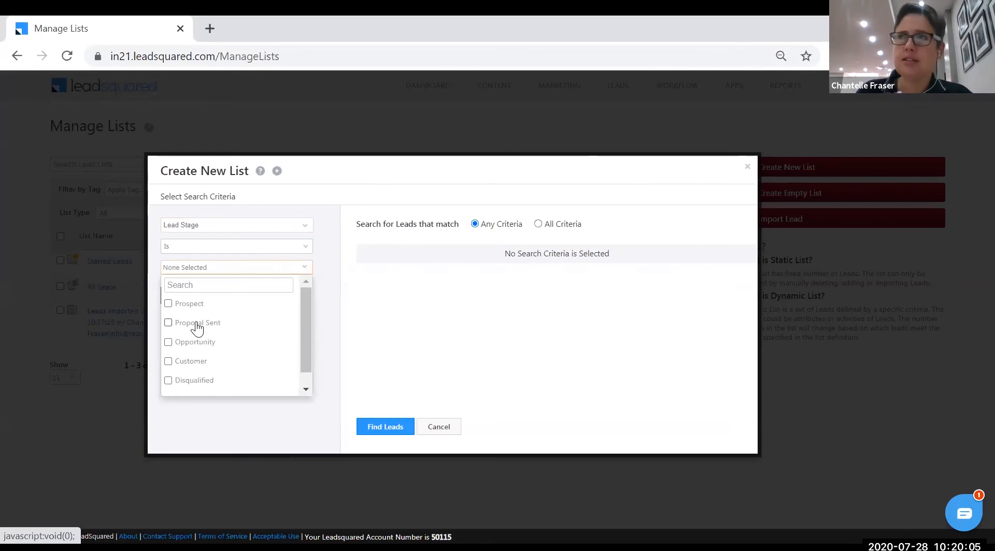
{"action": "left_click", "coordinate": [169, 324]}
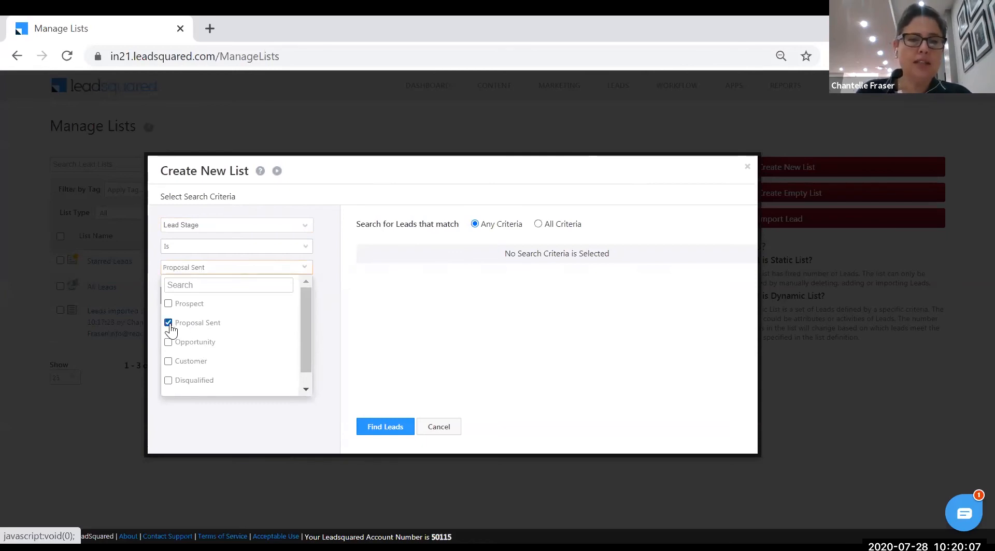
{"action": "left_click", "coordinate": [320, 265]}
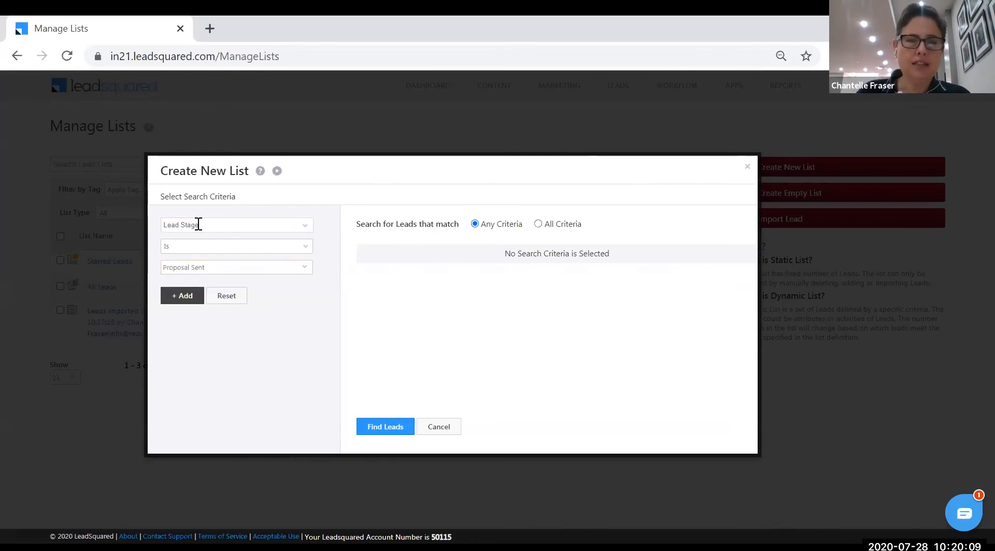
{"action": "left_click", "coordinate": [183, 298]}
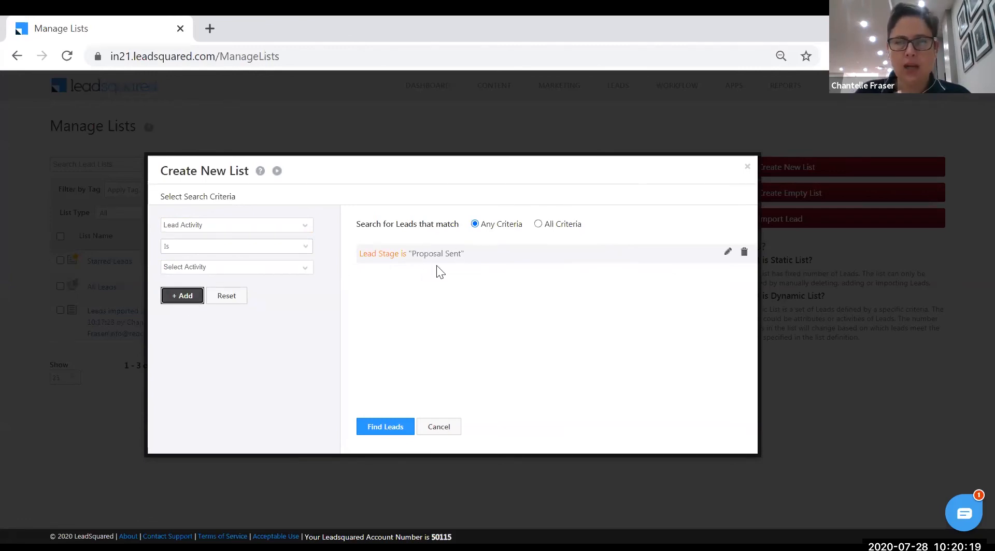
{"action": "left_click", "coordinate": [387, 430]}
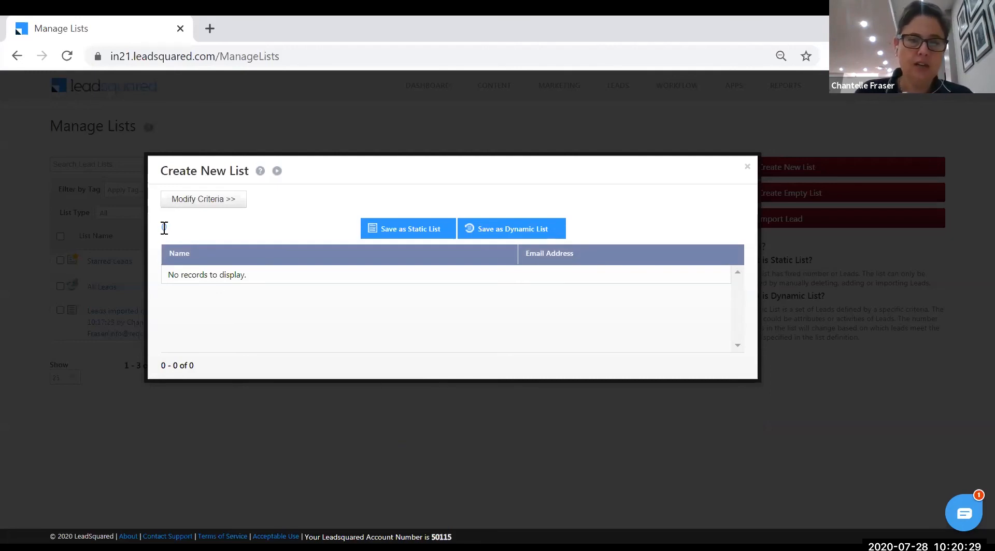
Save the search as a dynamic list named 'Proposal Sent' with a matching description
{"action": "left_click", "coordinate": [521, 232]}
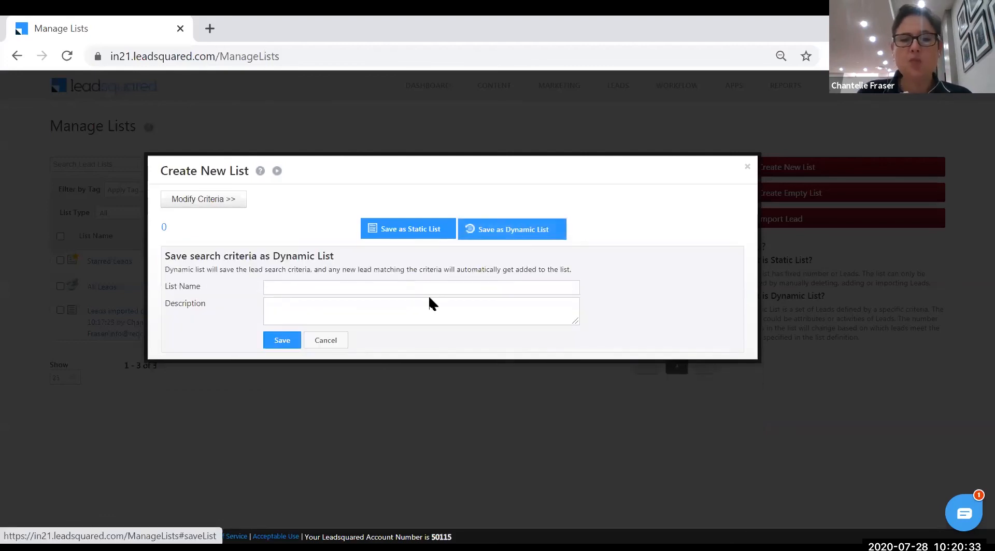
{"action": "type", "text": "Proposa"}
{"action": "type", "text": "l Sent"}
{"action": "type", "text": "Po"}
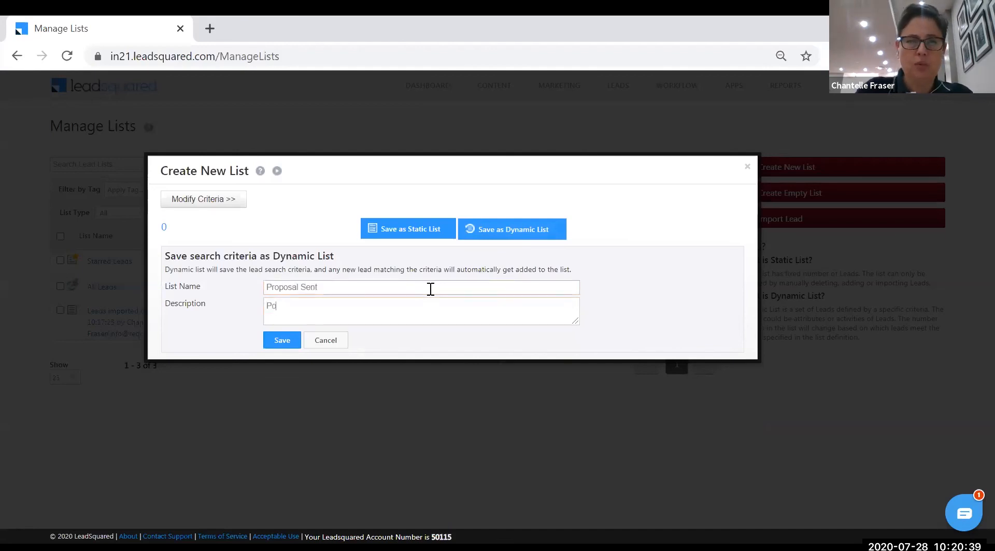
{"action": "type", "text": "oposal Sent"}
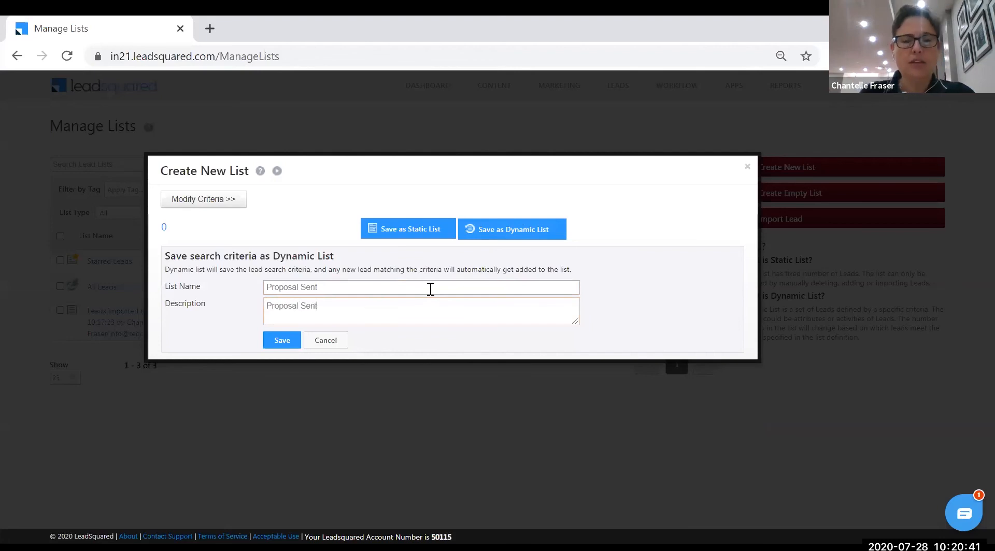
{"action": "left_click", "coordinate": [292, 345]}
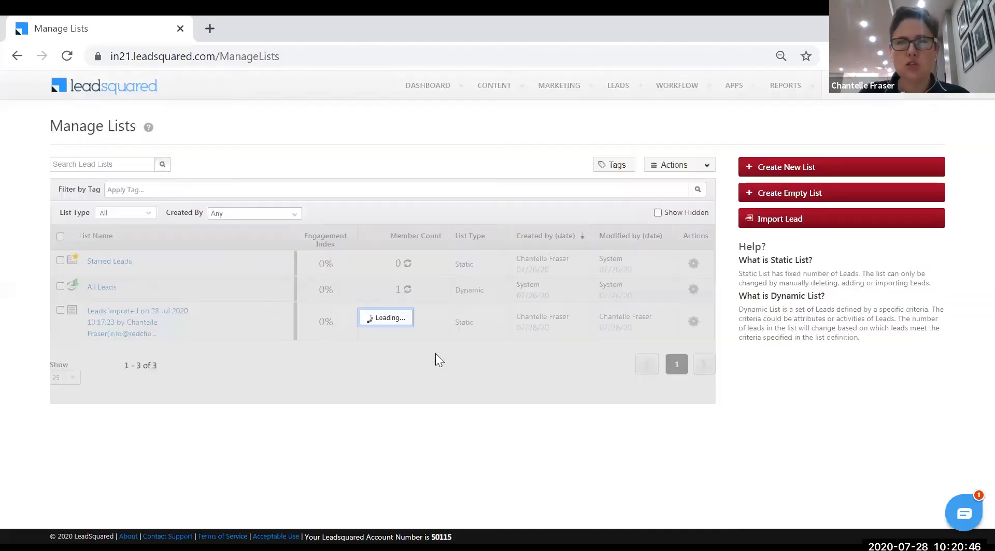
{"action": "mouse_move", "coordinate": [618, 85]}
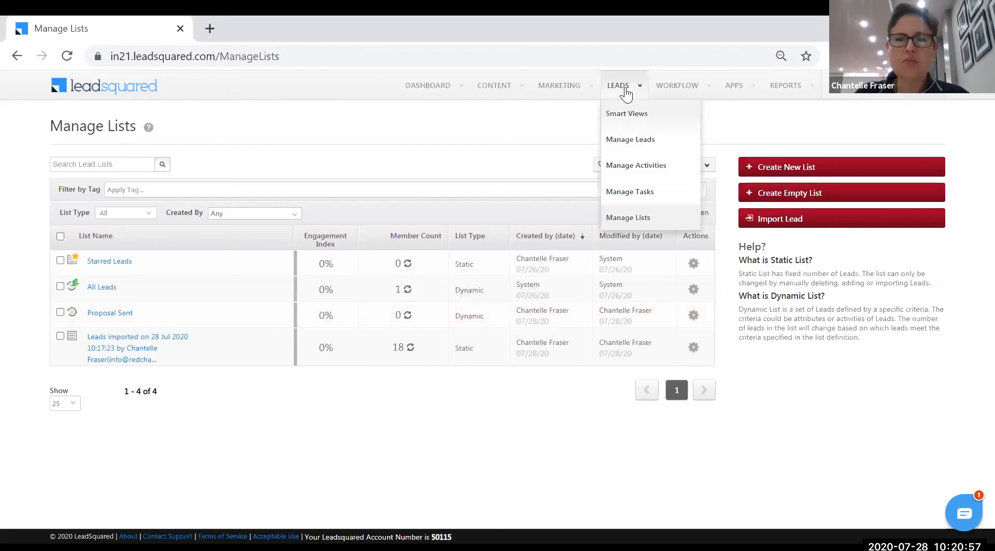
From Manage Leads, open the third lead's details page (stage Prospect, source Referral Sites)
{"action": "left_click", "coordinate": [625, 145]}
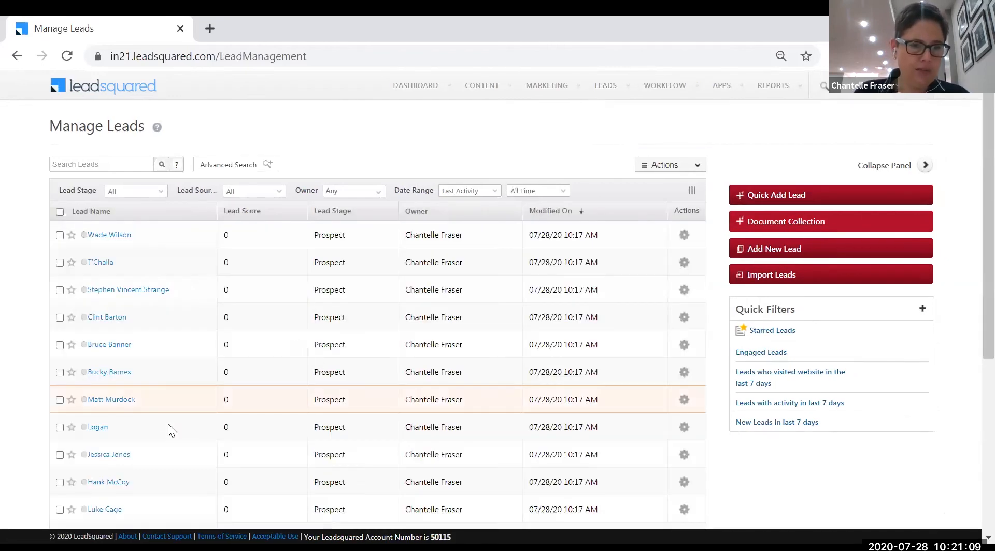
{"action": "scroll", "coordinate": [172, 280], "scroll_direction": "down", "scroll_amount": 2}
{"action": "scroll", "coordinate": [161, 337], "scroll_direction": "down", "scroll_amount": 4}
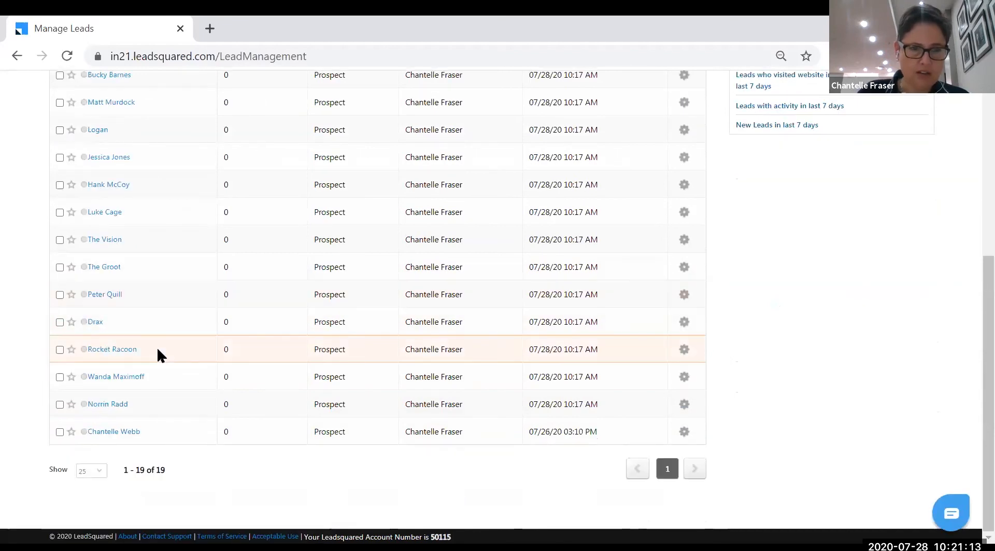
{"action": "scroll", "coordinate": [157, 346], "scroll_direction": "up", "scroll_amount": 4}
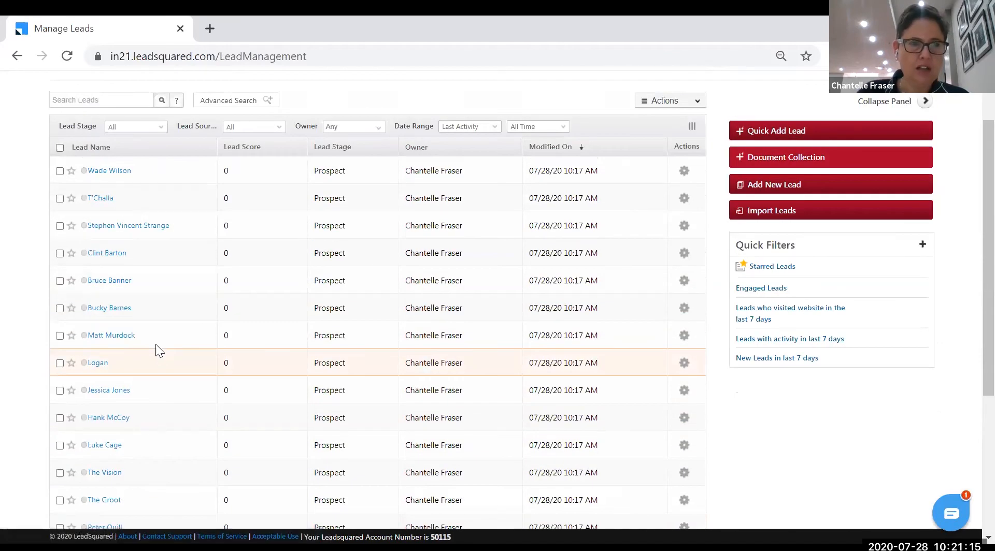
{"action": "left_click", "coordinate": [122, 228]}
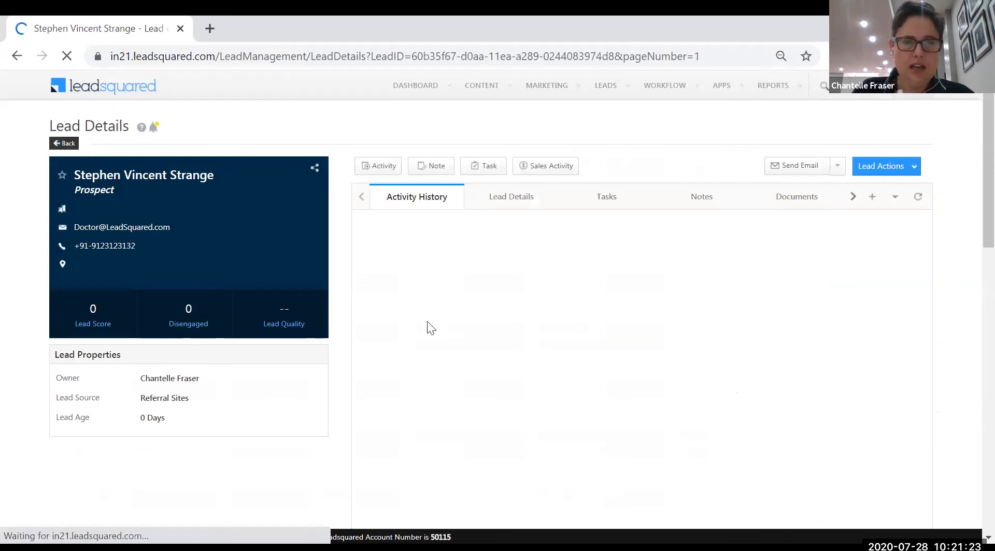
Change the lead's stage from Prospect to Proposal Sent, then return to Manage Lists
{"action": "left_click", "coordinate": [898, 166]}
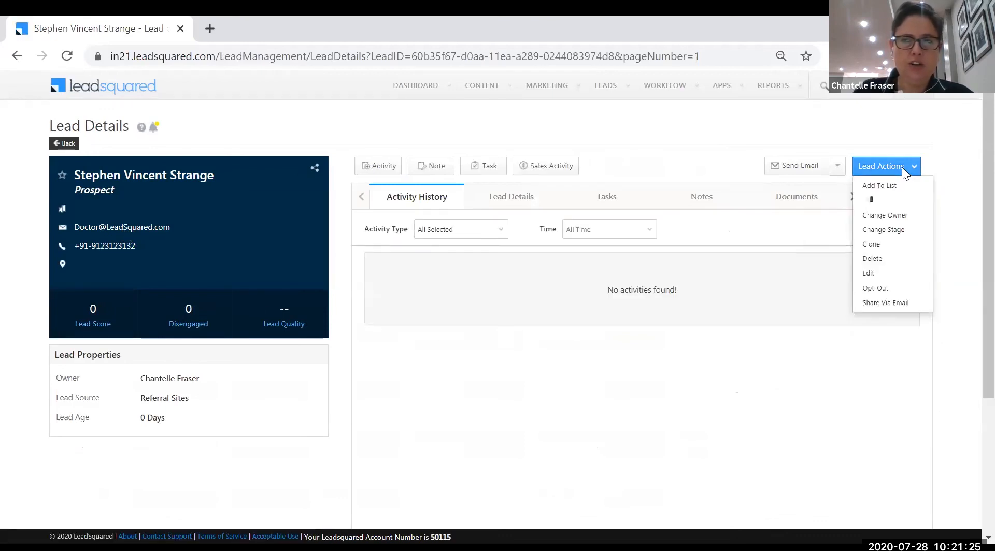
{"action": "left_click", "coordinate": [902, 241]}
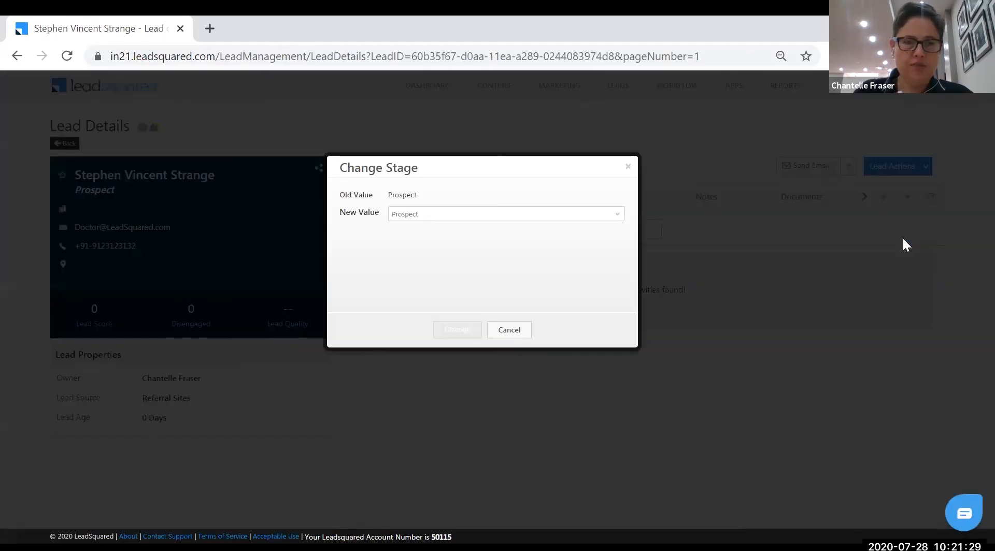
{"action": "left_click", "coordinate": [617, 219]}
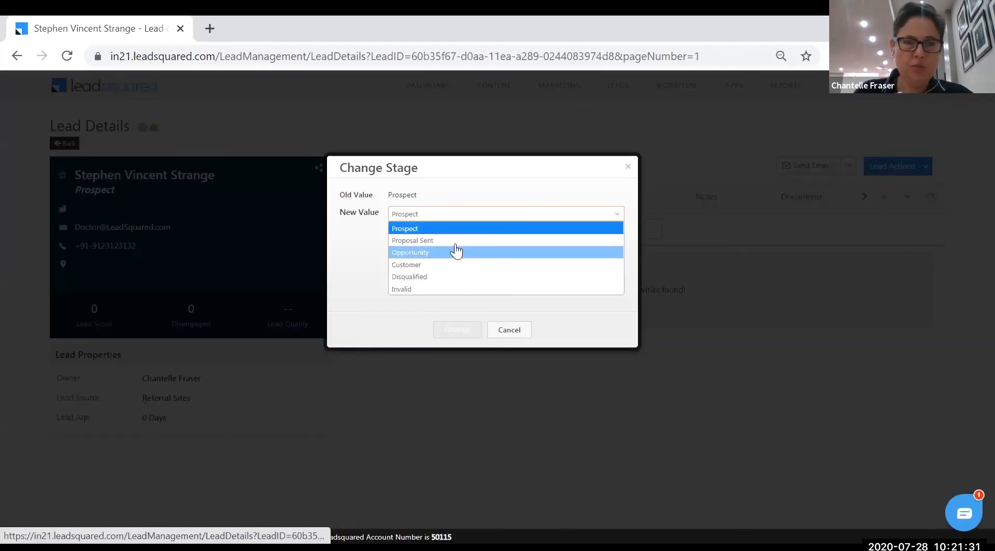
{"action": "left_click", "coordinate": [454, 242]}
{"action": "left_click", "coordinate": [457, 328]}
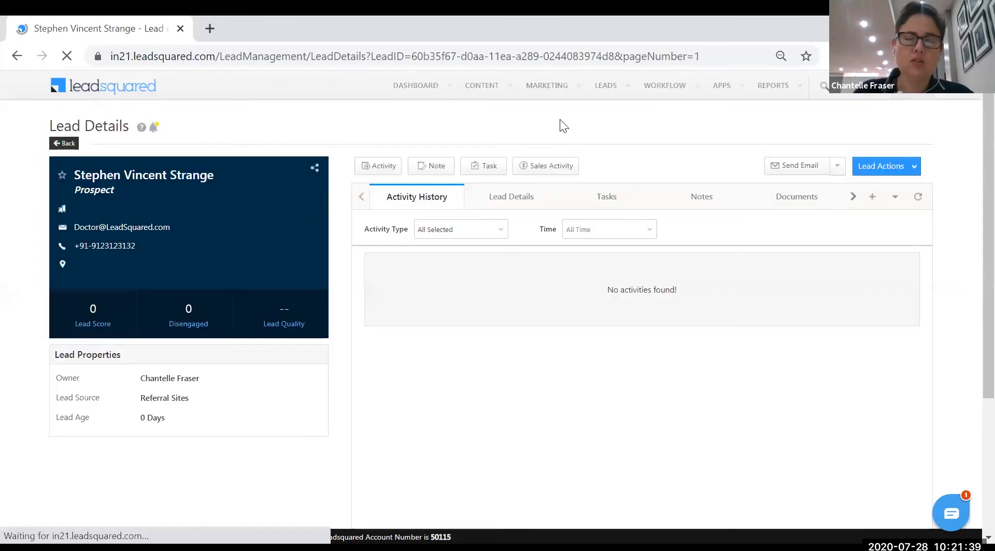
{"action": "mouse_move", "coordinate": [622, 93]}
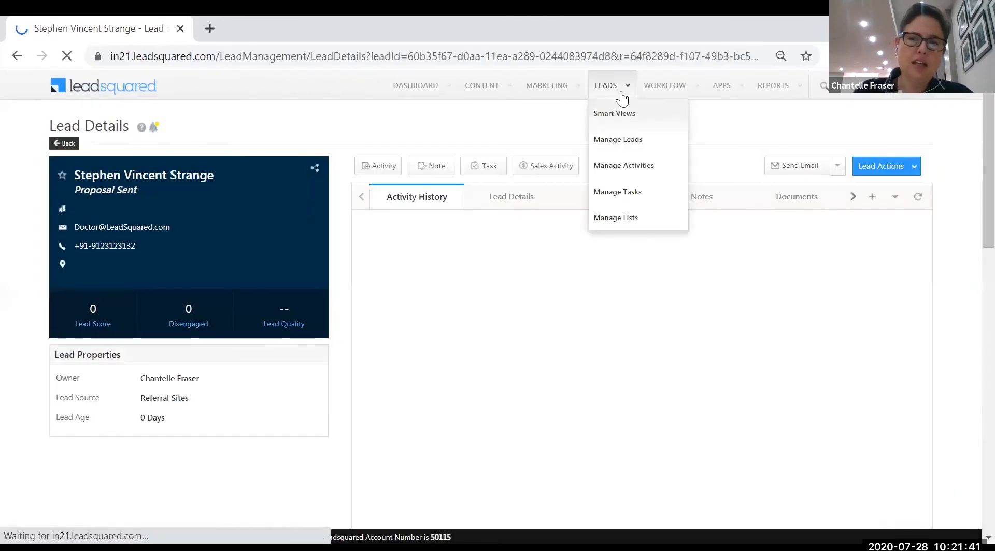
{"action": "left_click", "coordinate": [615, 226]}
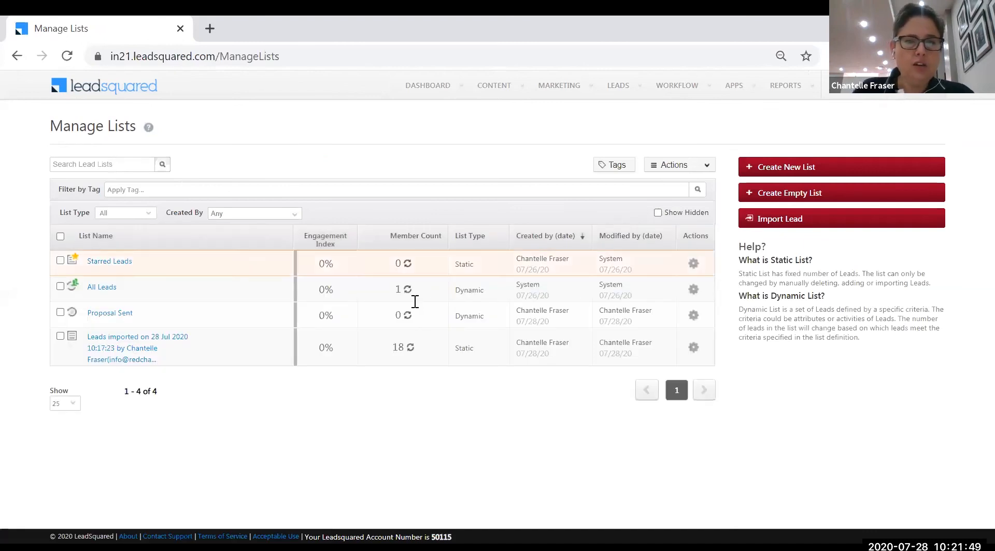
Refresh the Proposal Sent list's member count to 1, then view and close its actions menu
{"action": "left_click", "coordinate": [408, 317]}
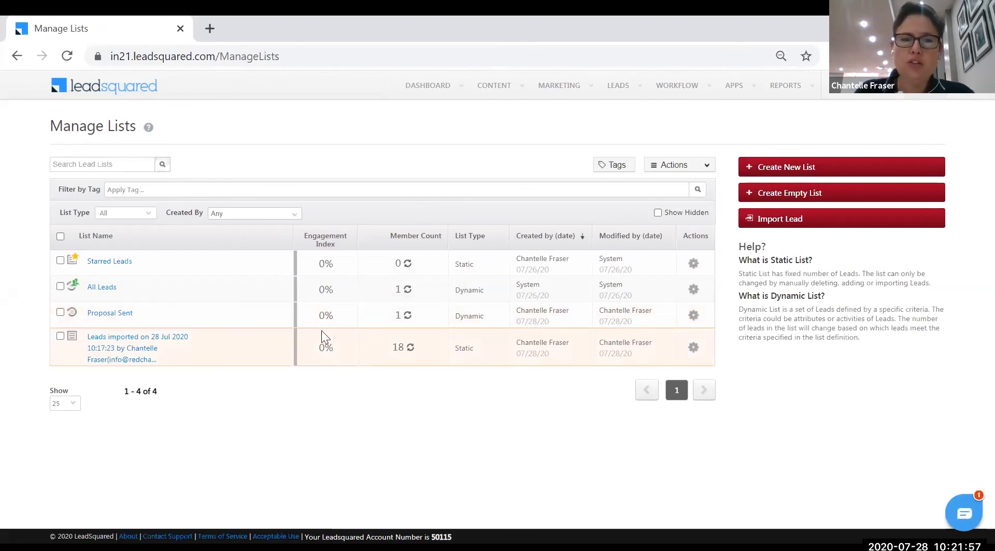
{"action": "left_click", "coordinate": [60, 311]}
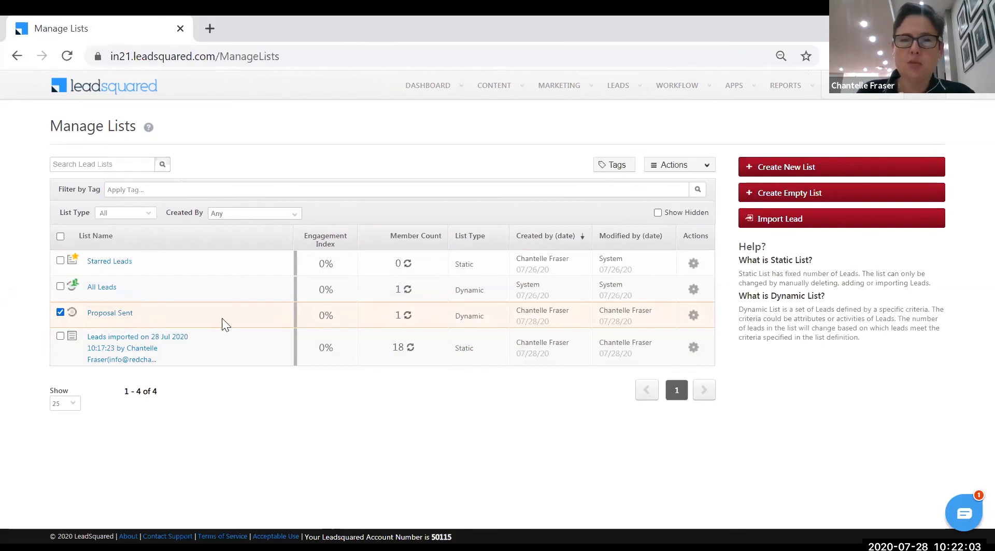
{"action": "left_click", "coordinate": [693, 315]}
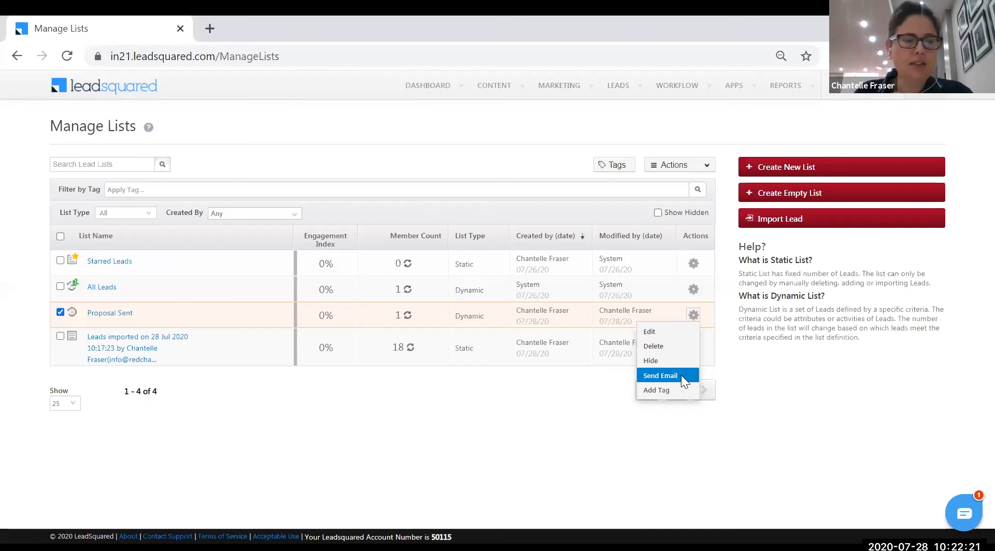
{"action": "left_click", "coordinate": [537, 432]}
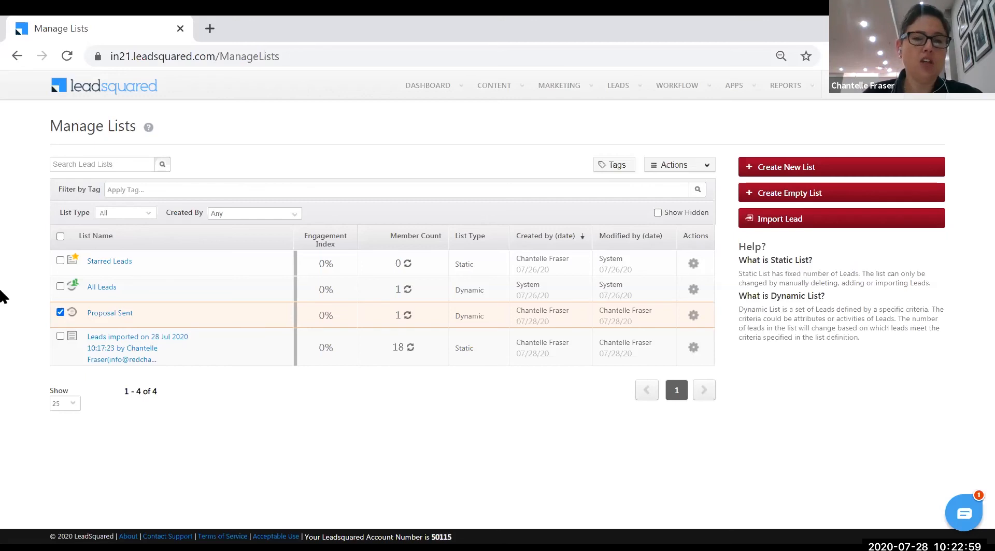
Open the first Prospect lead from Manage Leads and check its Lead Quality score
{"action": "mouse_move", "coordinate": [618, 85]}
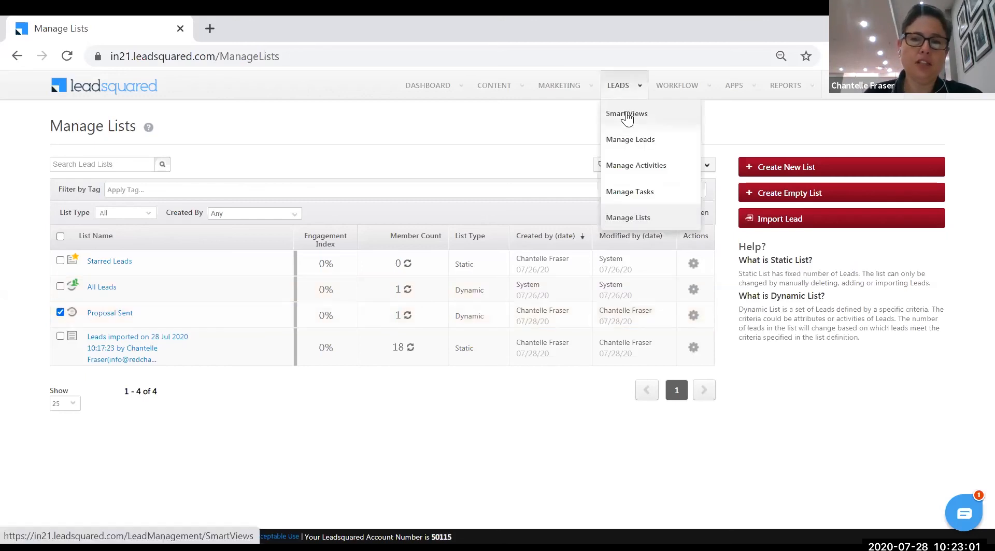
{"action": "left_click", "coordinate": [631, 144]}
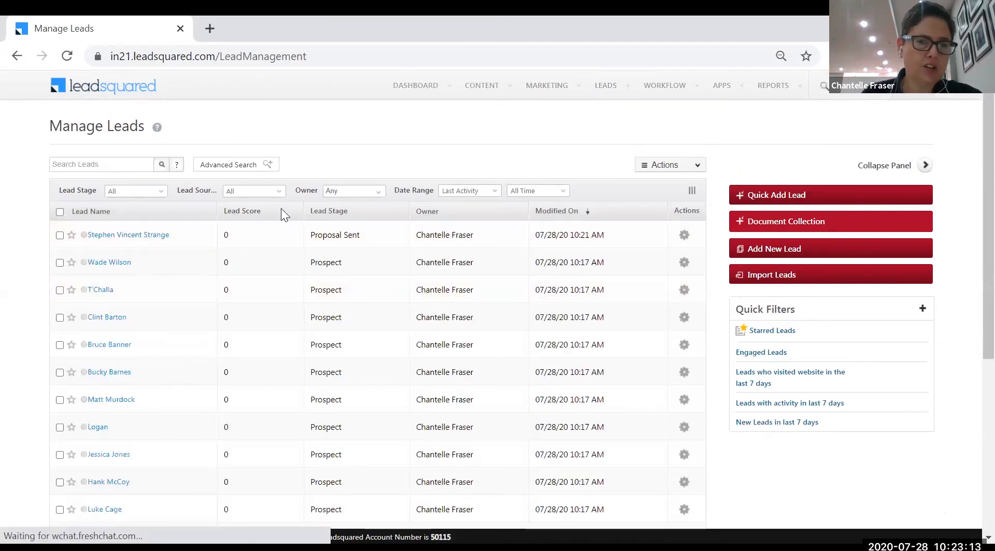
{"action": "left_click", "coordinate": [115, 265]}
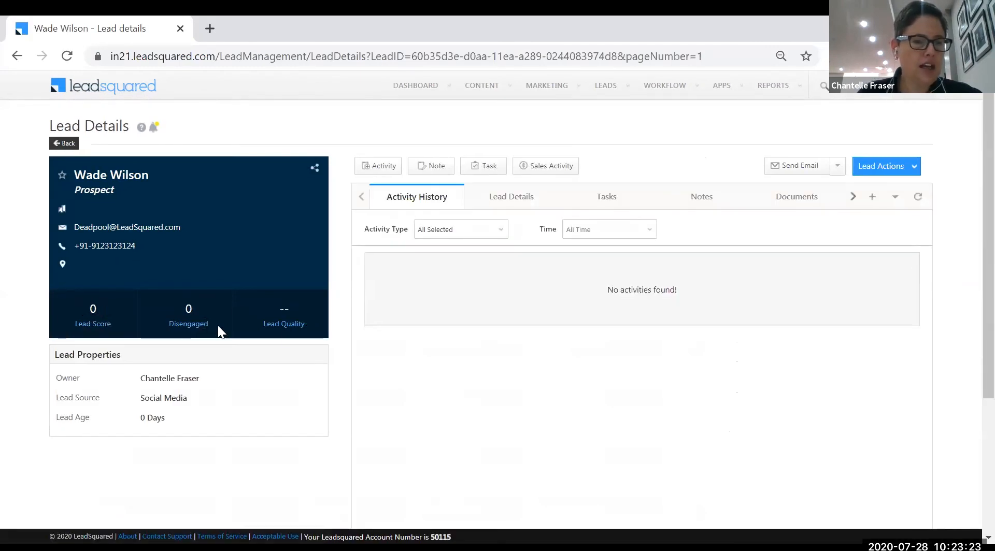
{"action": "mouse_move", "coordinate": [272, 309]}
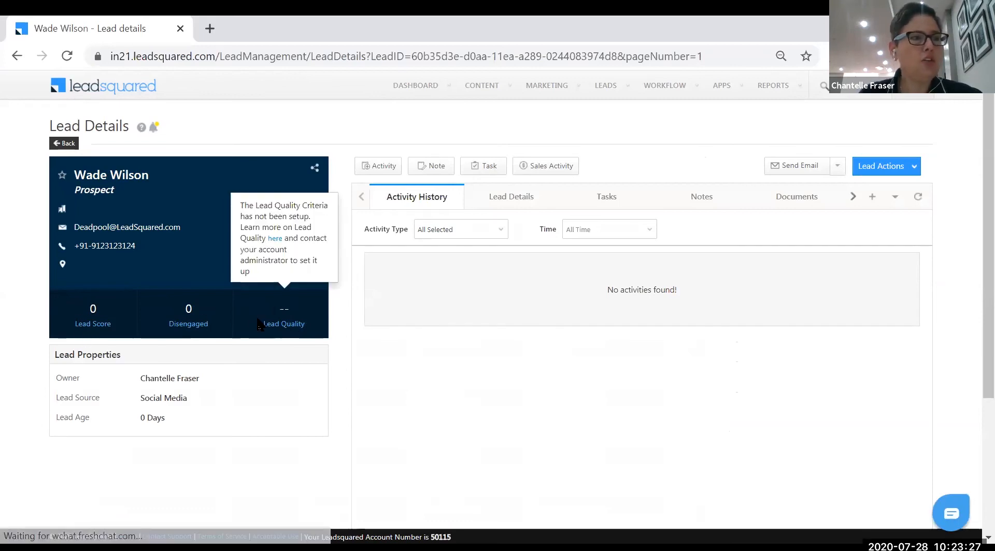
{"action": "mouse_move", "coordinate": [921, 96]}
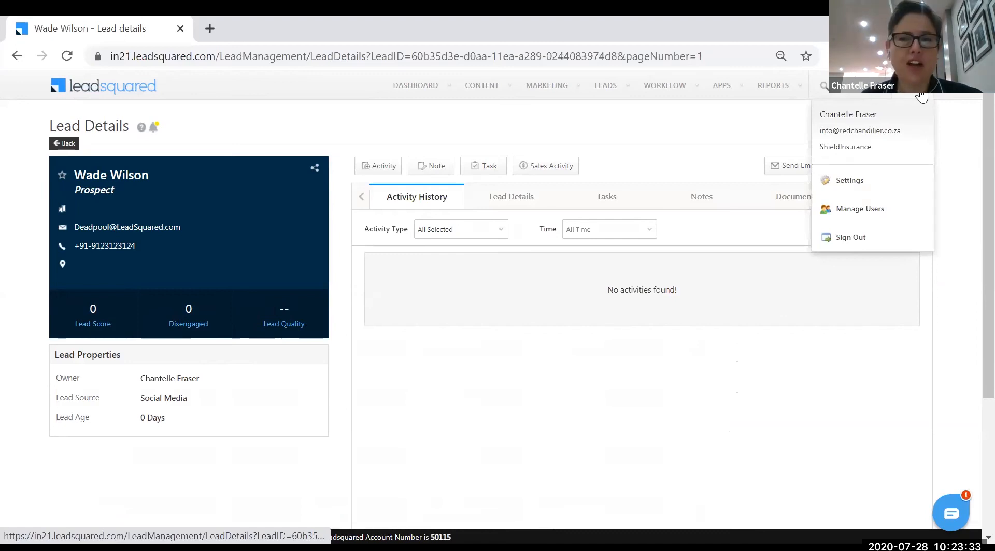
Go to Settings > Leads > Core Activities & Scores and review the activity scores
{"action": "left_click", "coordinate": [876, 190]}
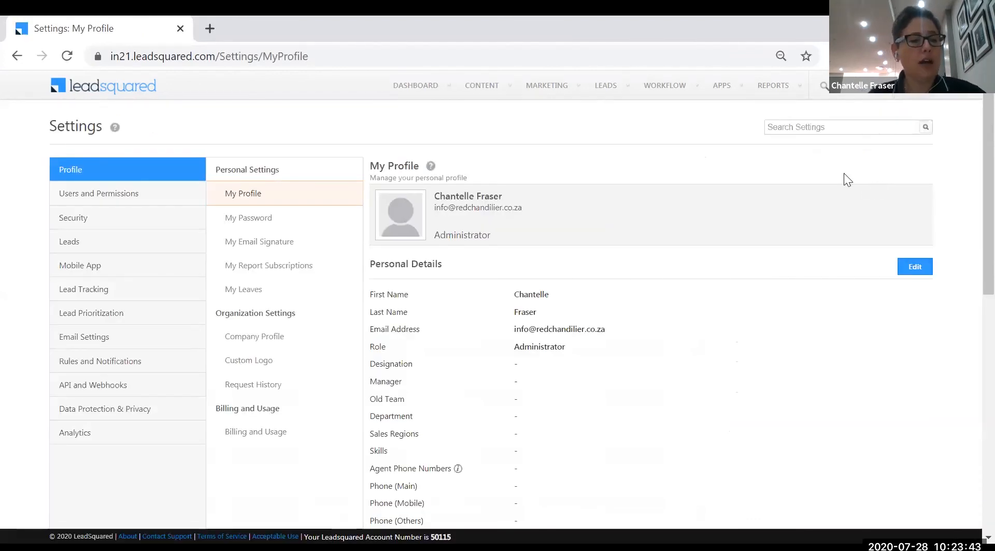
{"action": "left_click", "coordinate": [79, 244]}
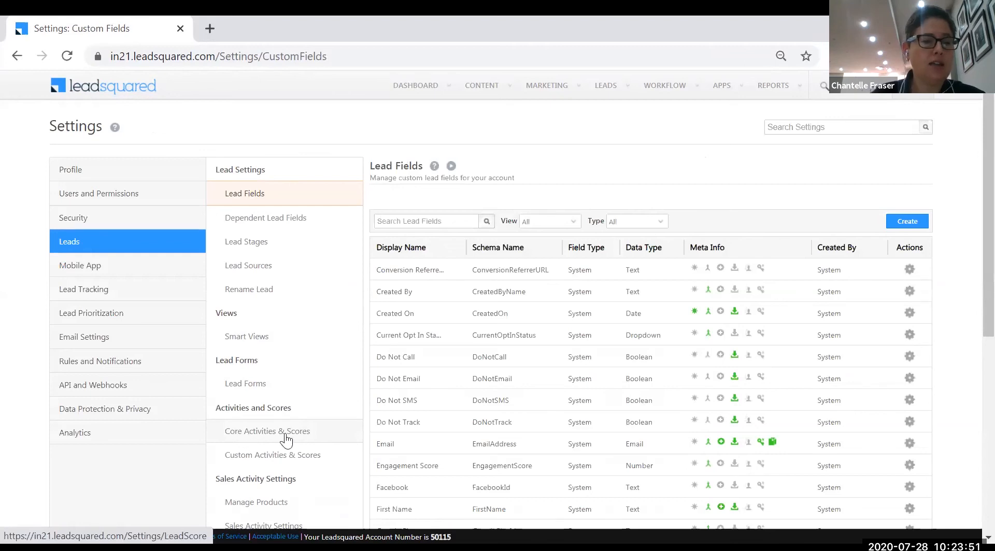
{"action": "left_click", "coordinate": [286, 439]}
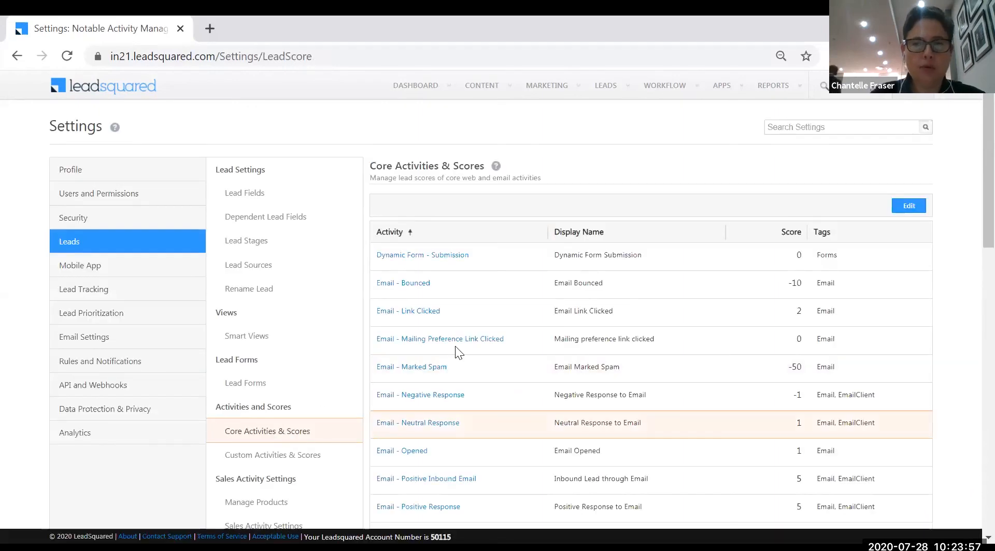
{"action": "scroll", "coordinate": [437, 271], "scroll_direction": "down", "scroll_amount": 9}
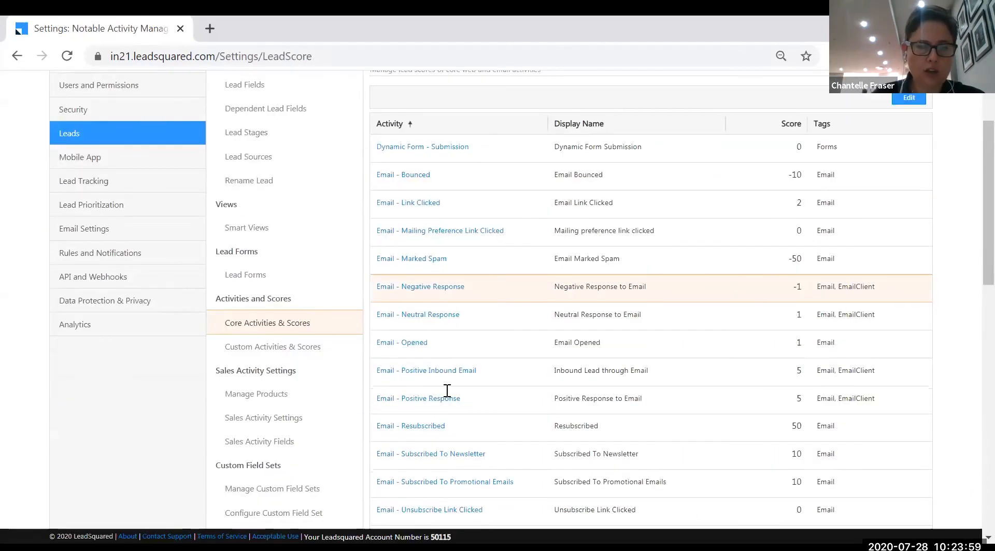
{"action": "scroll", "coordinate": [456, 430], "scroll_direction": "down", "scroll_amount": 7}
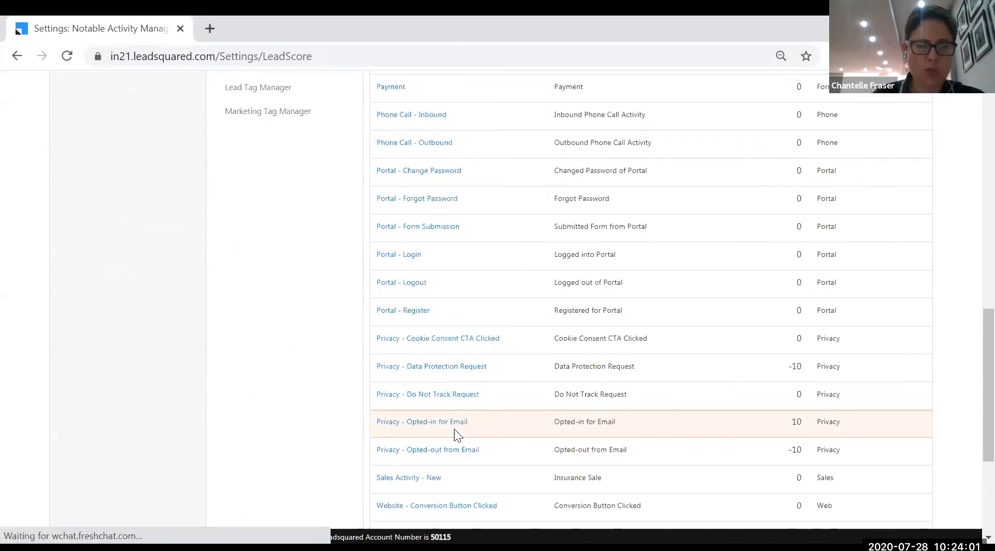
{"action": "scroll", "coordinate": [461, 461], "scroll_direction": "up", "scroll_amount": 16}
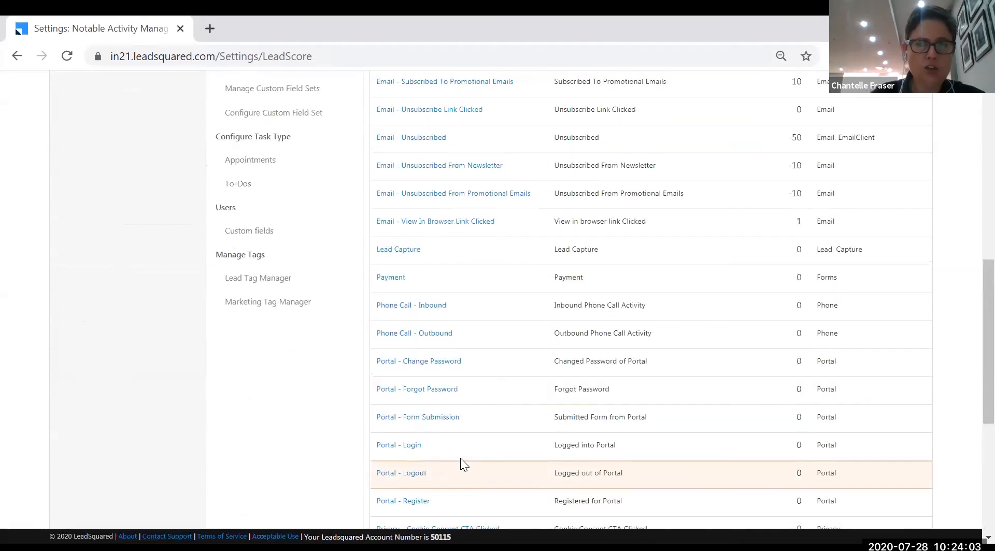
{"action": "scroll", "coordinate": [450, 356], "scroll_direction": "up", "scroll_amount": 2}
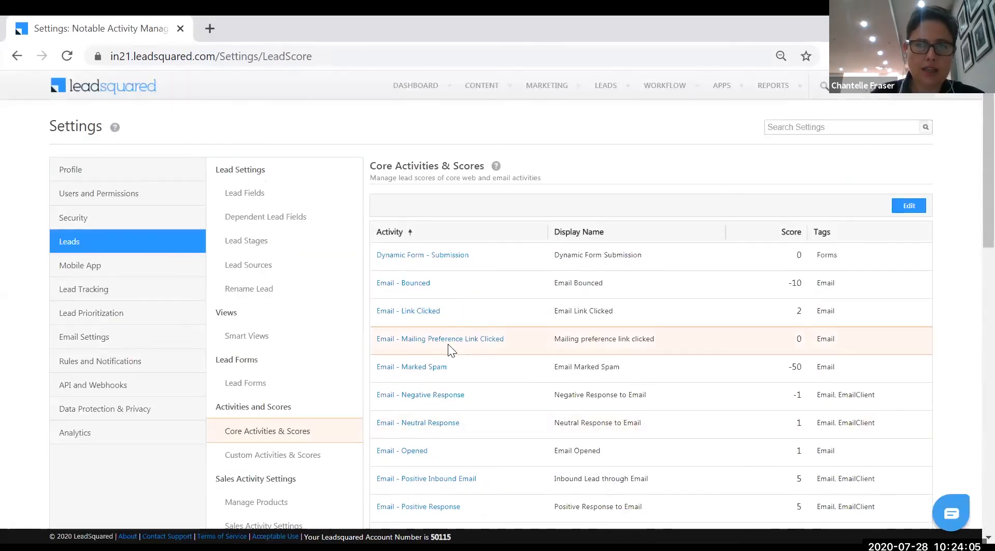
{"action": "scroll", "coordinate": [447, 340], "scroll_direction": "down", "scroll_amount": 2}
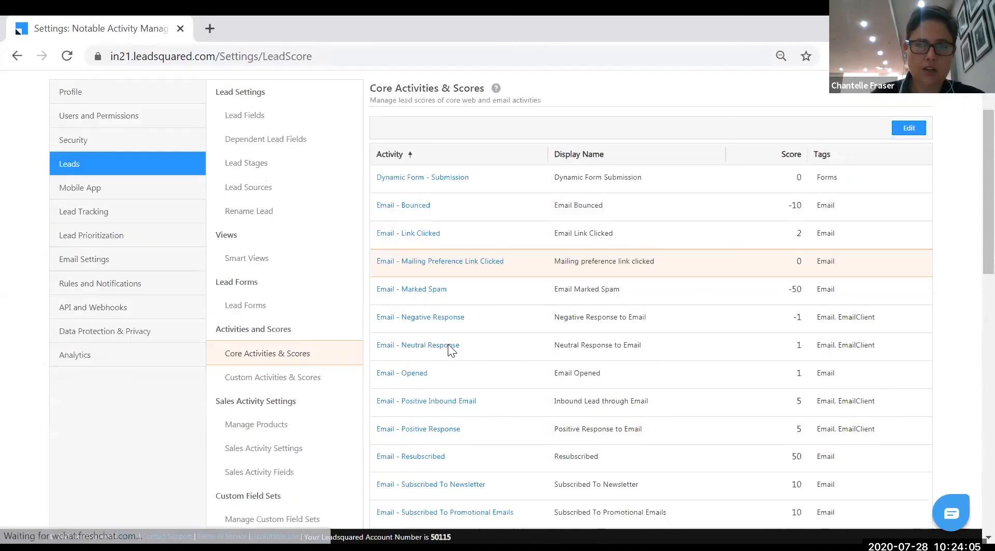
Change the Subscribed To Newsletter core activity score from 10 to 30 and save
{"action": "left_click", "coordinate": [904, 130]}
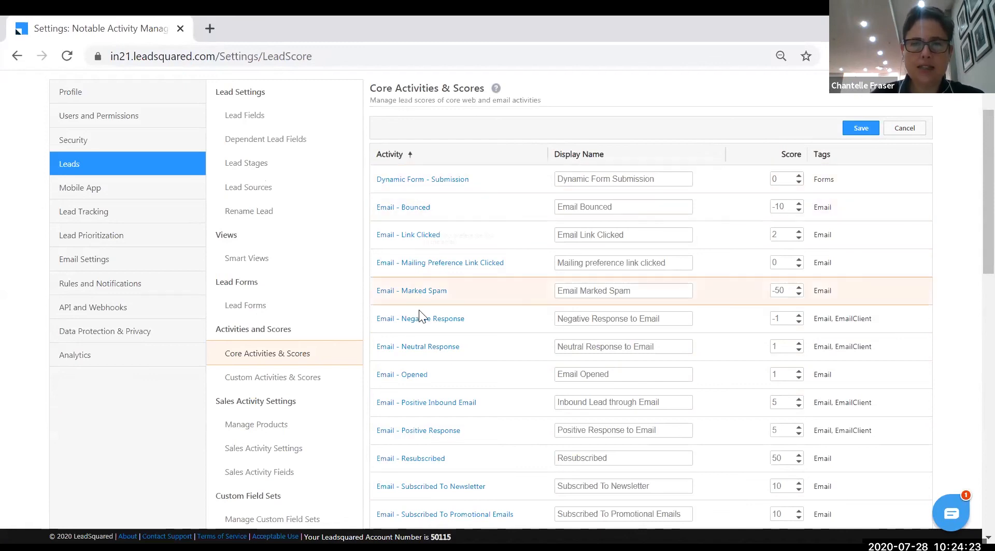
{"action": "scroll", "coordinate": [445, 425], "scroll_direction": "down", "scroll_amount": 1}
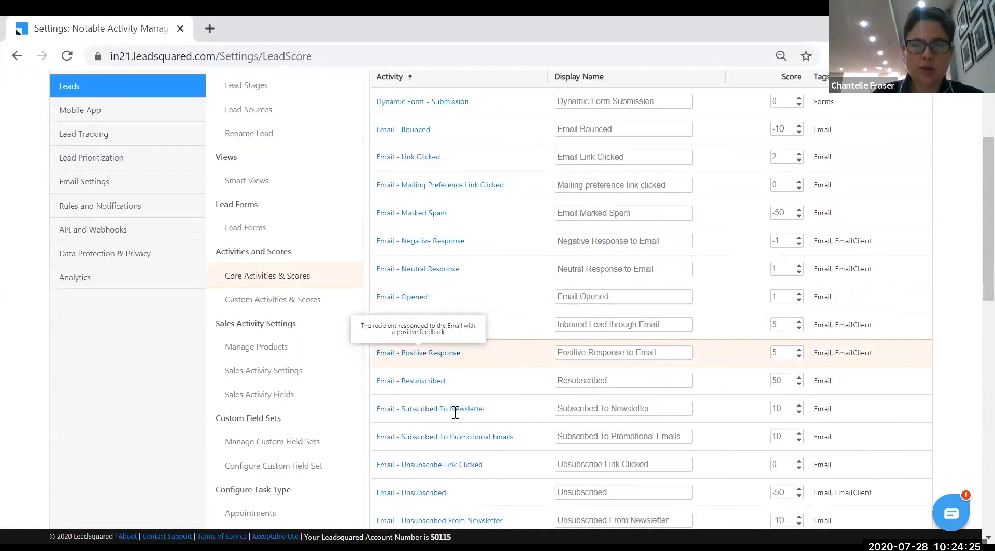
{"action": "double_click", "coordinate": [772, 409]}
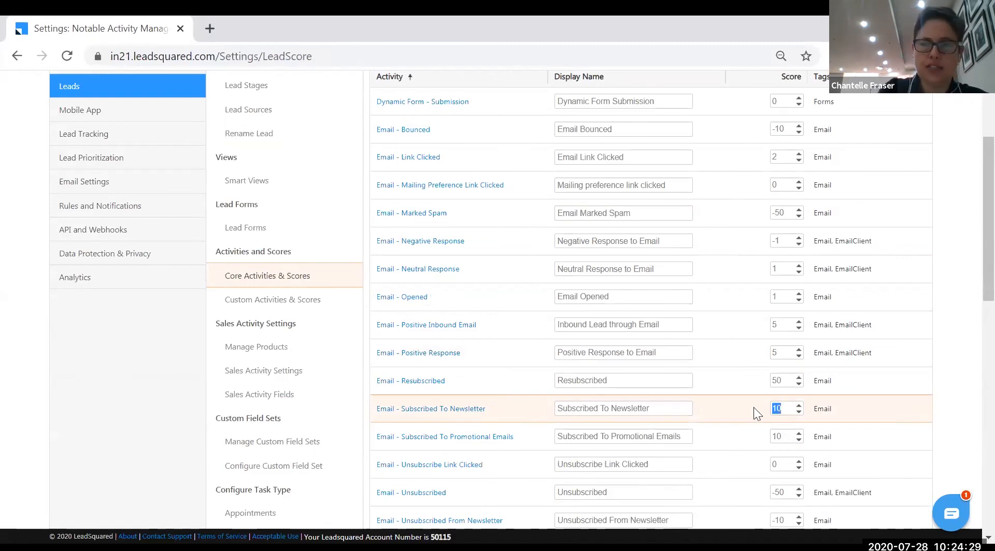
{"action": "left_click", "coordinate": [798, 406]}
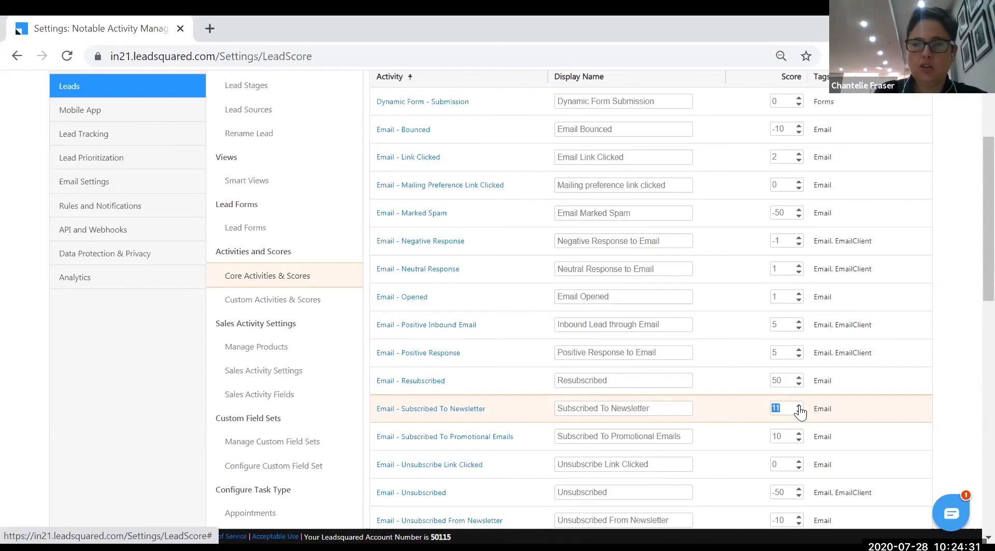
{"action": "left_click", "coordinate": [798, 407]}
{"action": "left_click", "coordinate": [798, 406]}
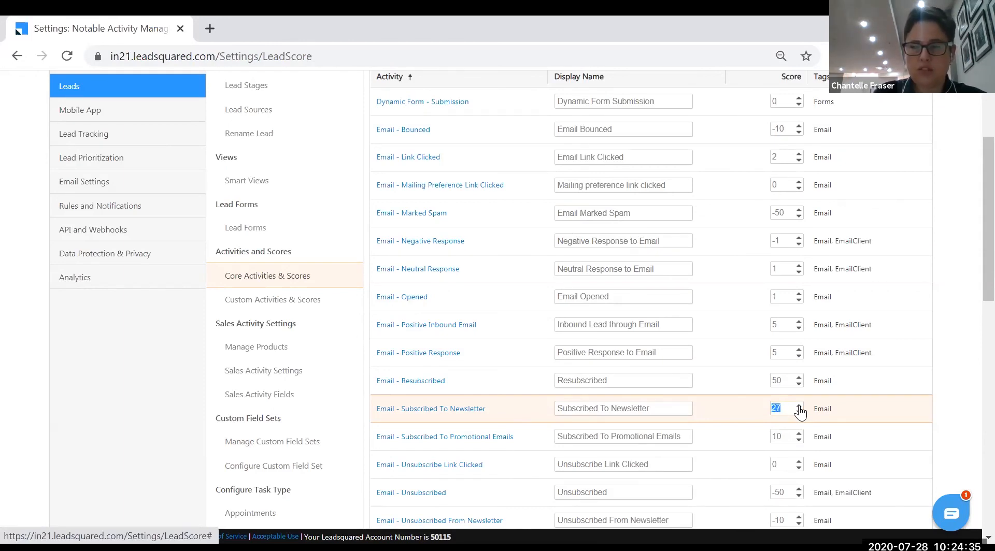
{"action": "left_click", "coordinate": [798, 406]}
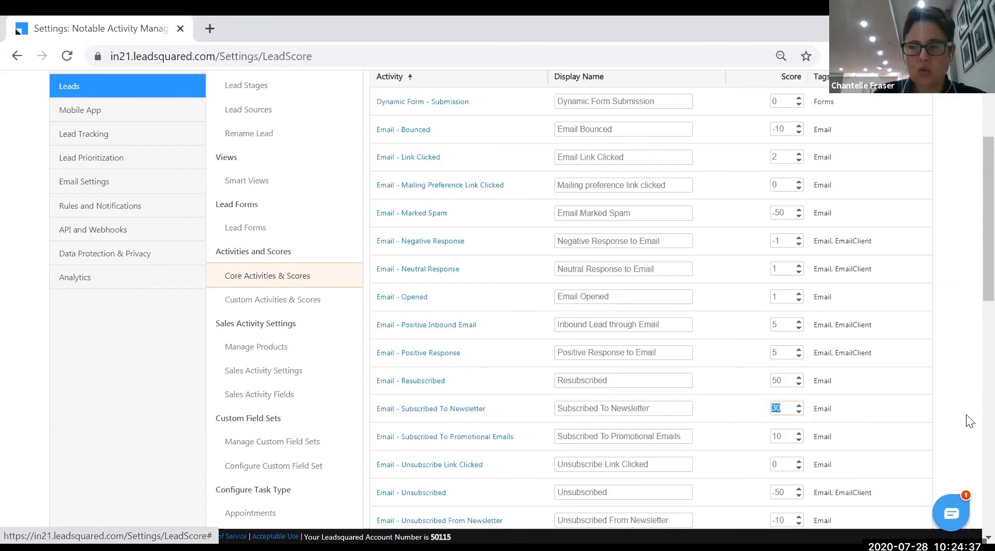
{"action": "scroll", "coordinate": [927, 435], "scroll_direction": "down", "scroll_amount": 12}
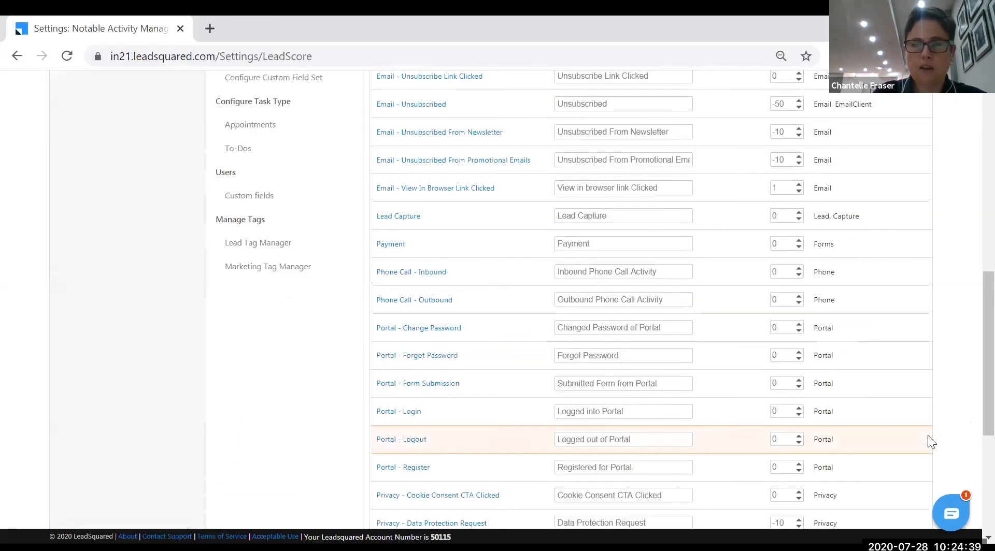
{"action": "scroll", "coordinate": [927, 438], "scroll_direction": "up", "scroll_amount": 15}
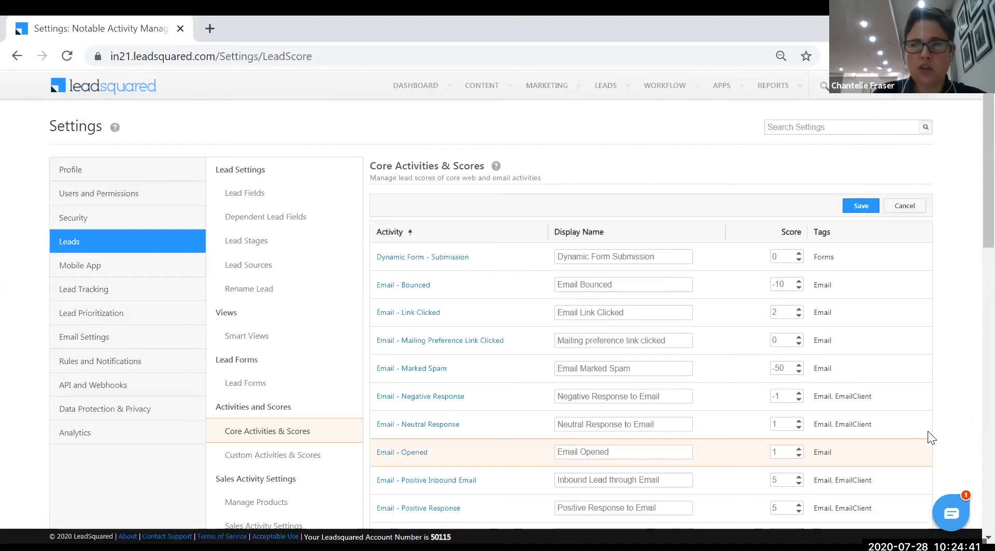
{"action": "left_click", "coordinate": [863, 208]}
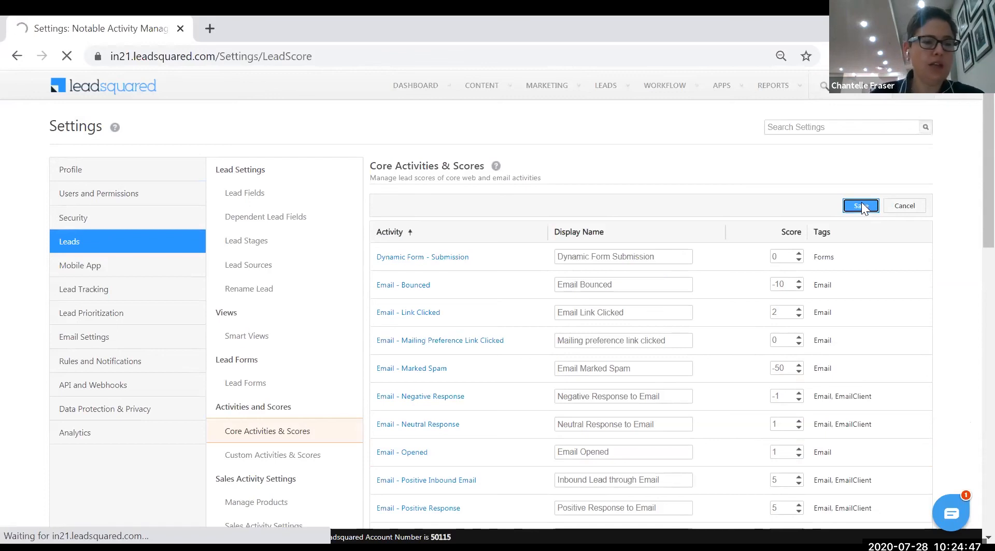
{"action": "scroll", "coordinate": [285, 353], "scroll_direction": "down", "scroll_amount": 3}
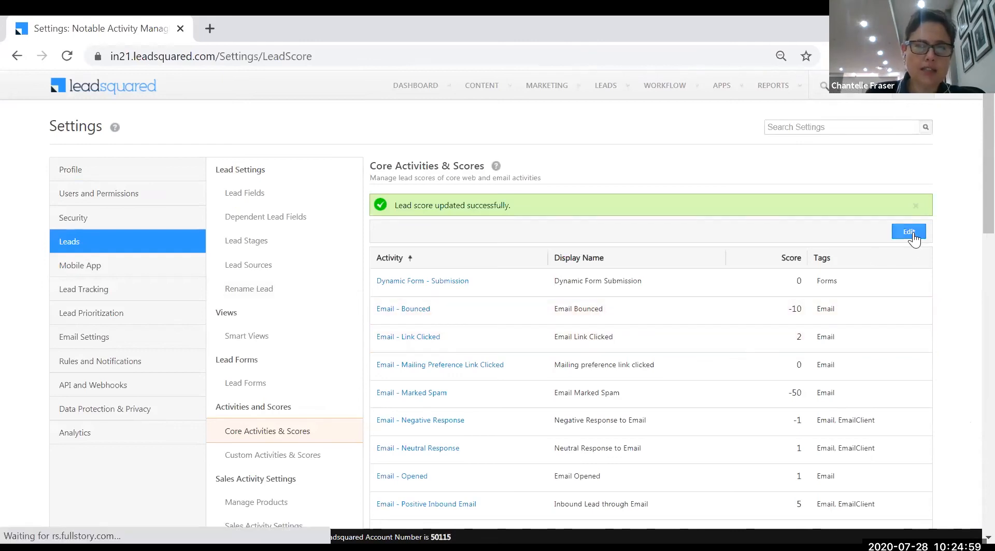
Open Custom Activities & Scores and add a new custom activity type
{"action": "left_click", "coordinate": [266, 455]}
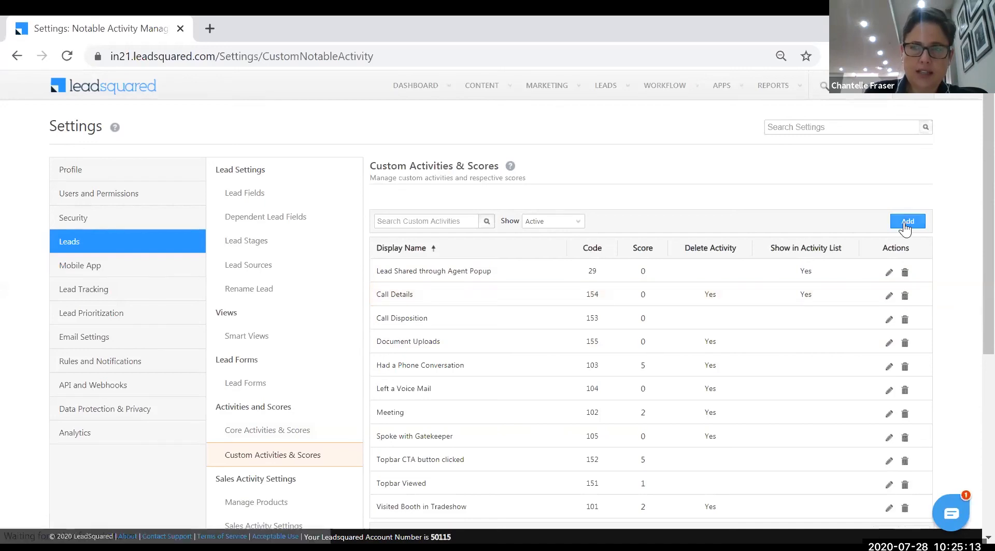
{"action": "scroll", "coordinate": [838, 390], "scroll_direction": "down", "scroll_amount": 6}
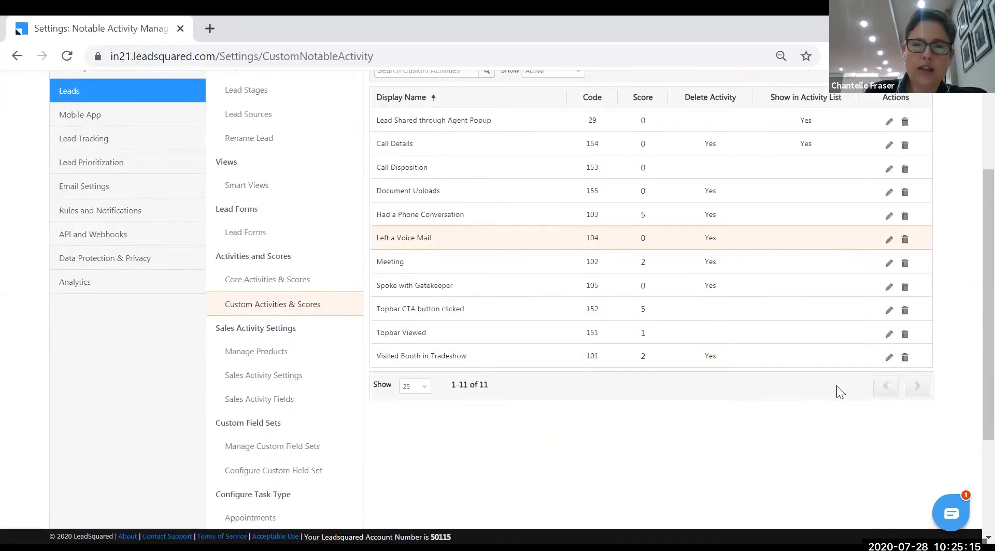
{"action": "scroll", "coordinate": [836, 387], "scroll_direction": "up", "scroll_amount": 5}
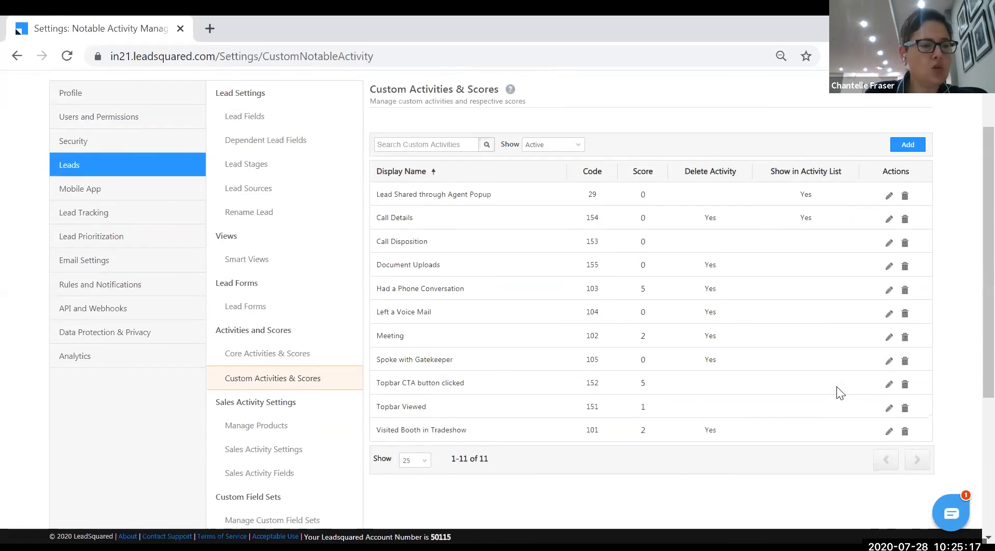
{"action": "left_click", "coordinate": [910, 145]}
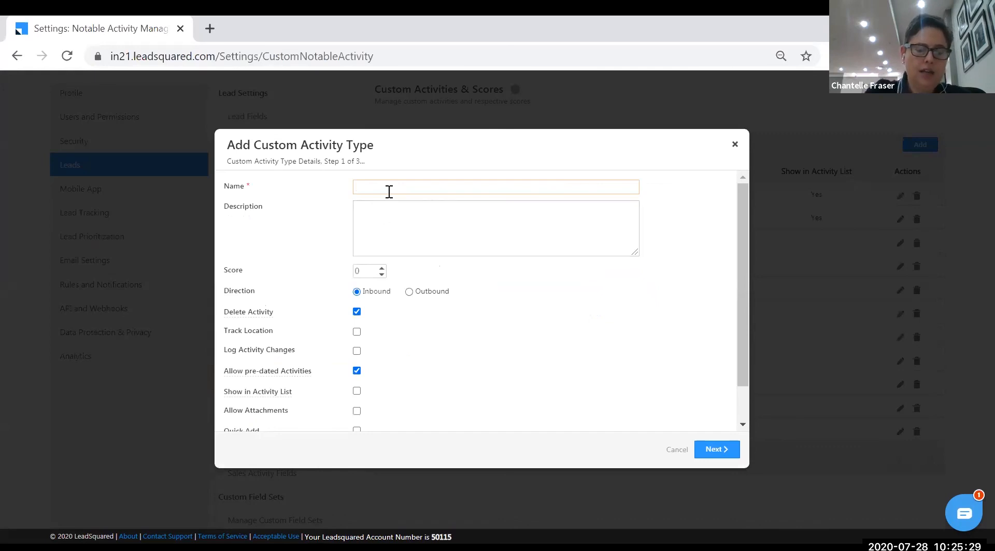
Name the inbound custom activity 'Books a service' and continue to the custom fields step
{"action": "type", "text": "Books a service"}
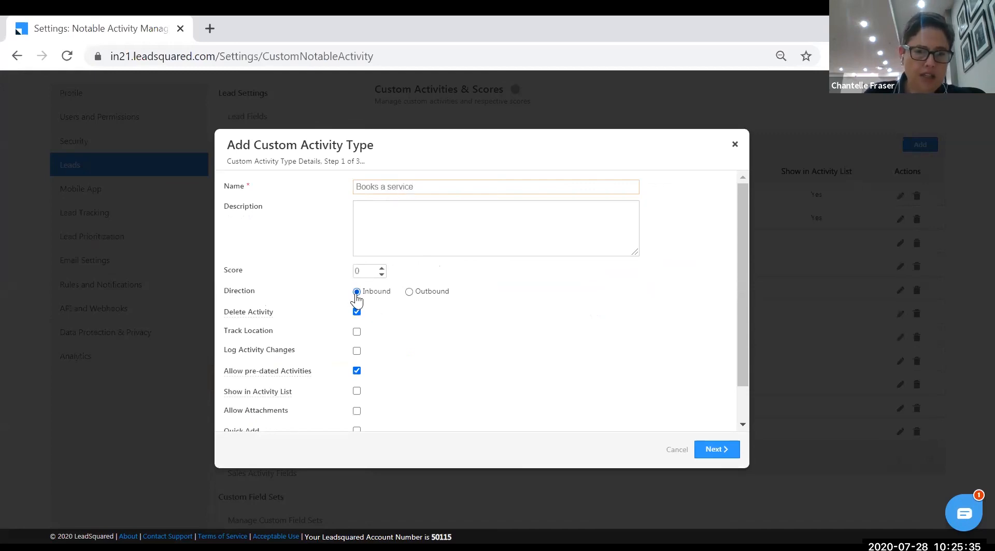
{"action": "scroll", "coordinate": [394, 333], "scroll_direction": "down", "scroll_amount": 1}
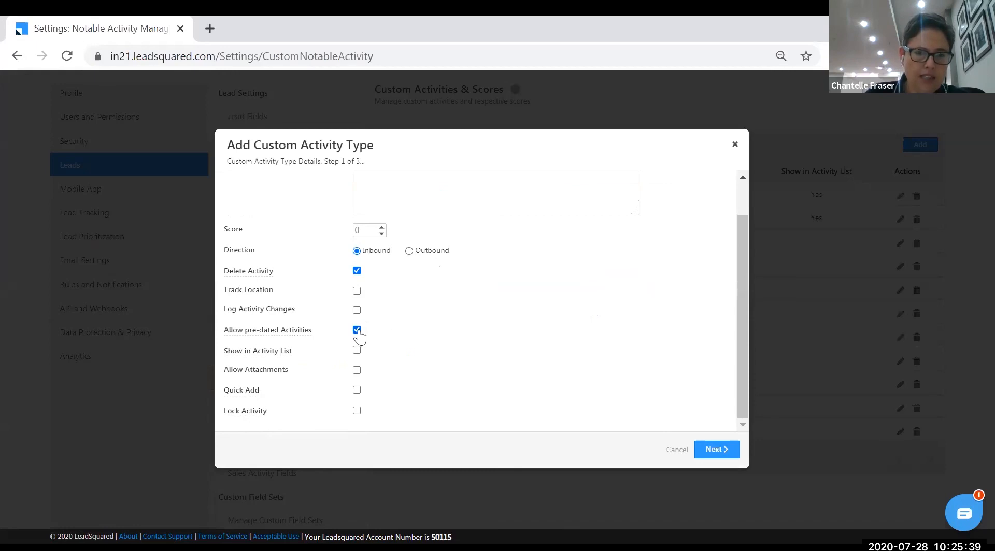
{"action": "left_click", "coordinate": [723, 451]}
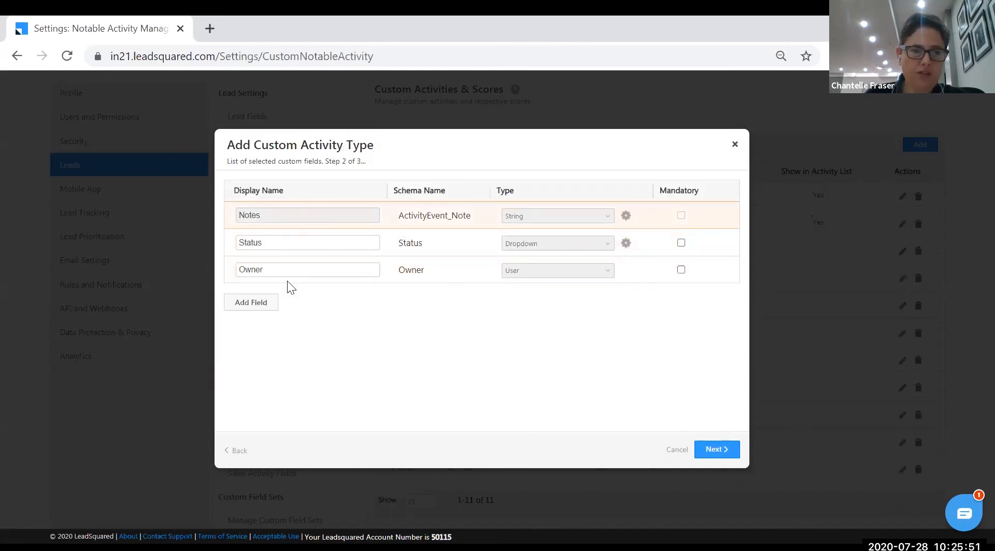
Add a Number-type custom field named 'Vehicle Registration Number'
{"action": "left_click", "coordinate": [265, 309]}
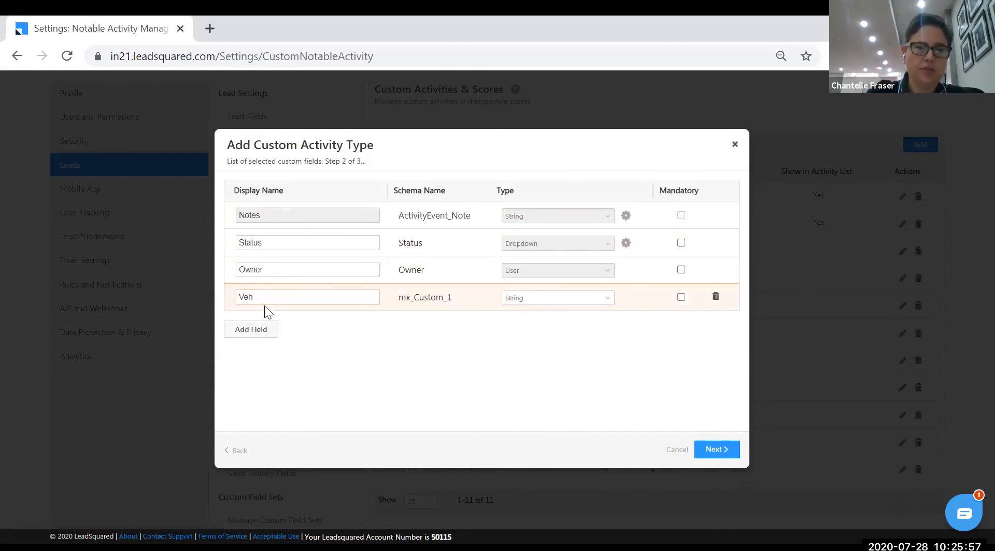
{"action": "type", "text": "Vehicle Registration "}
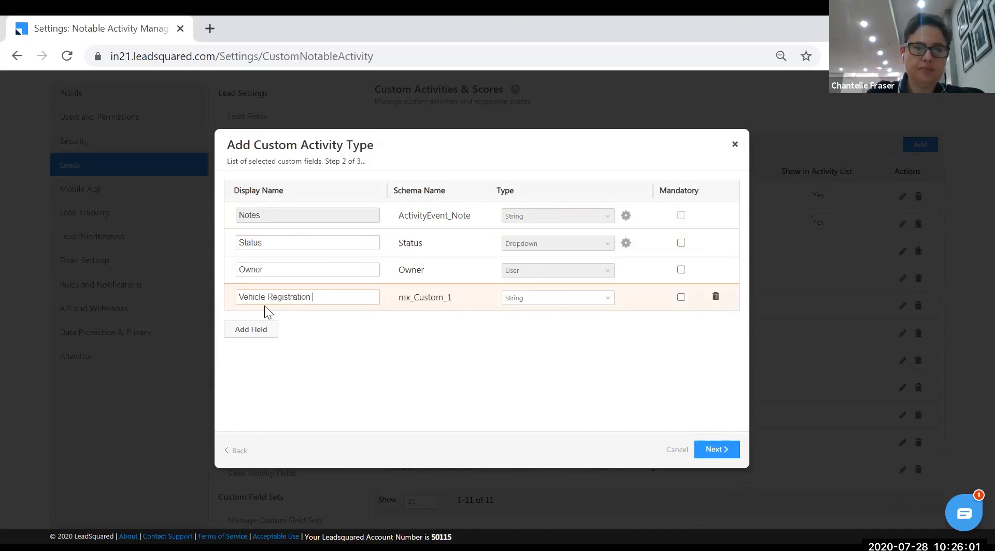
{"action": "type", "text": "Number"}
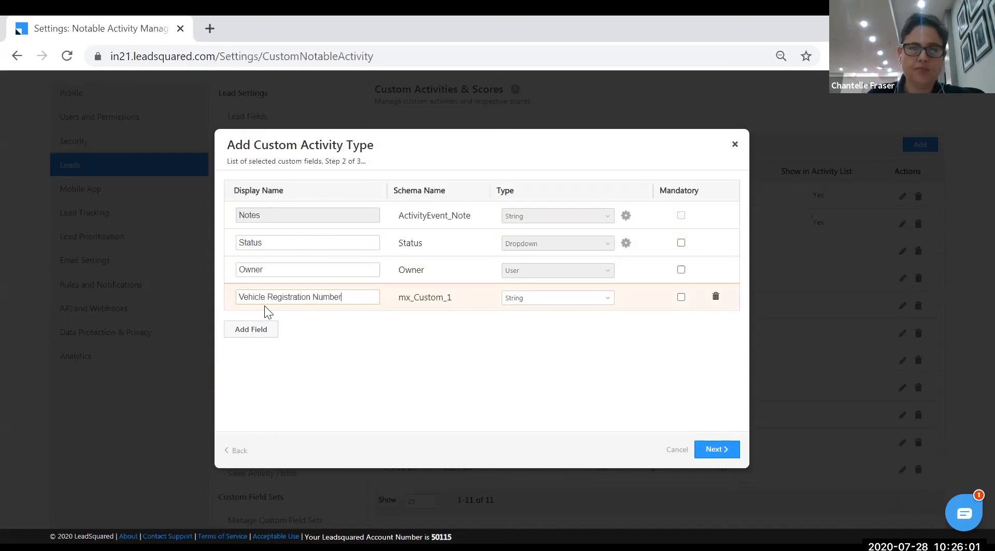
{"action": "left_click", "coordinate": [604, 304]}
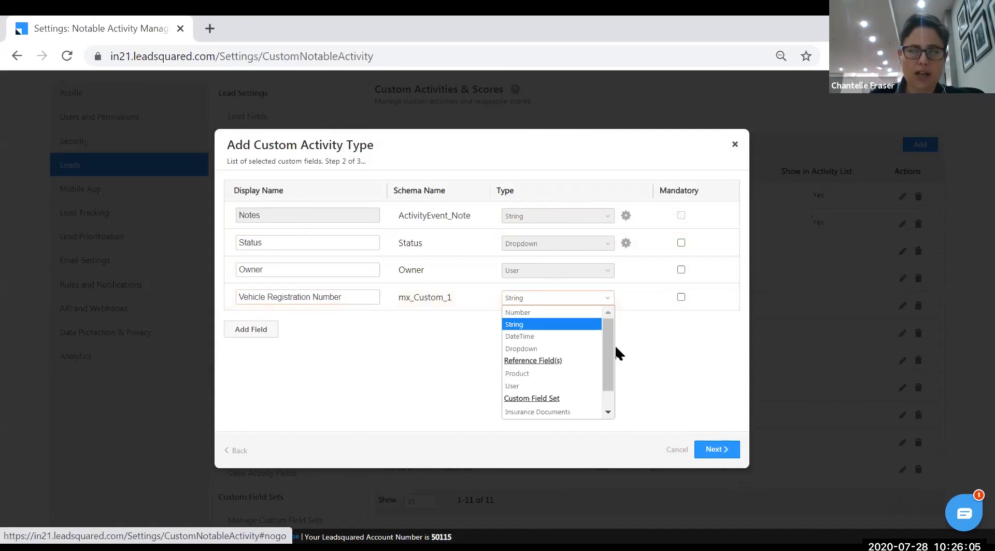
{"action": "scroll", "coordinate": [612, 386], "scroll_direction": "down", "scroll_amount": 1}
{"action": "left_click_drag", "start_coordinate": [607, 326], "coordinate": [608, 373]}
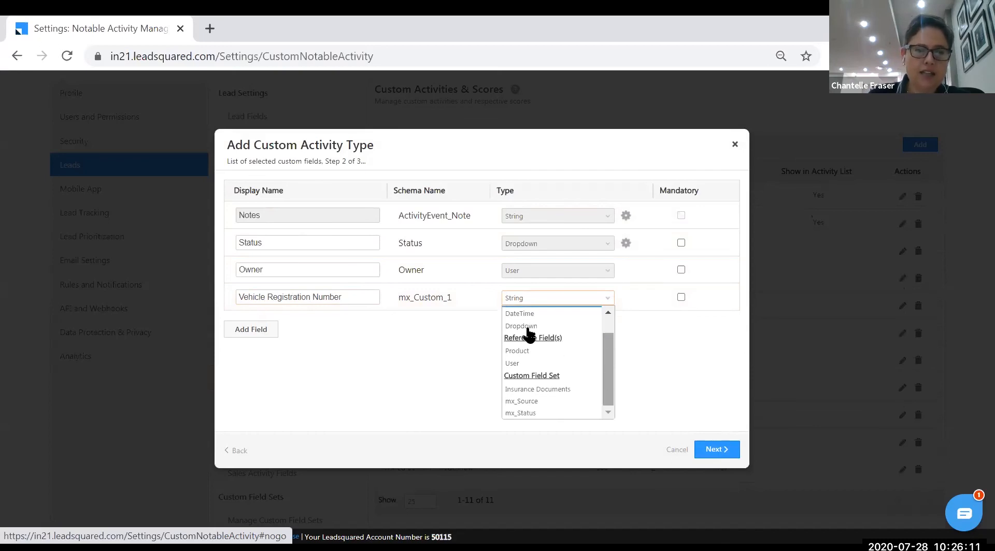
{"action": "scroll", "coordinate": [610, 364], "scroll_direction": "up", "scroll_amount": 1}
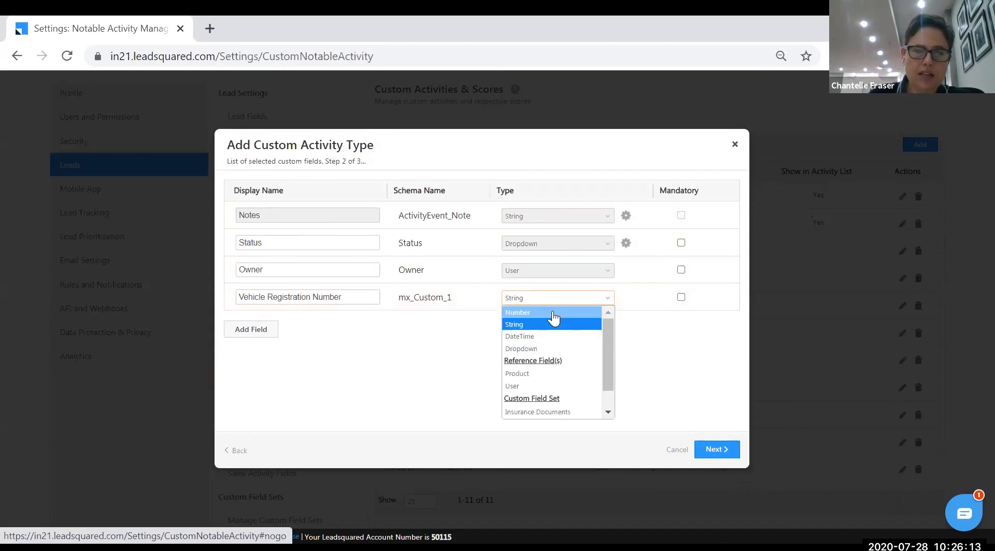
{"action": "left_click", "coordinate": [587, 322]}
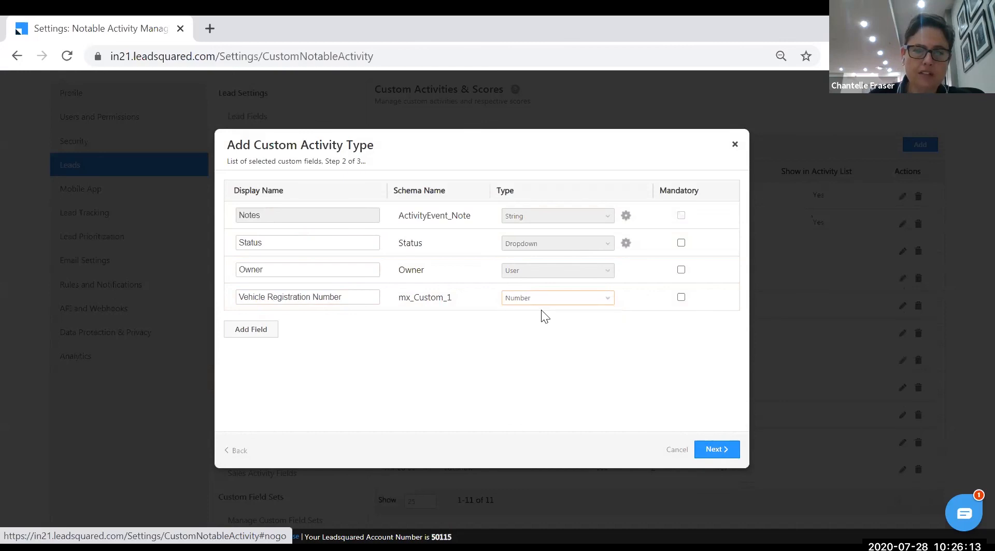
Add an Insurance Documents-type field named 'Insurance' and move to the form layout step
{"action": "left_click", "coordinate": [261, 334]}
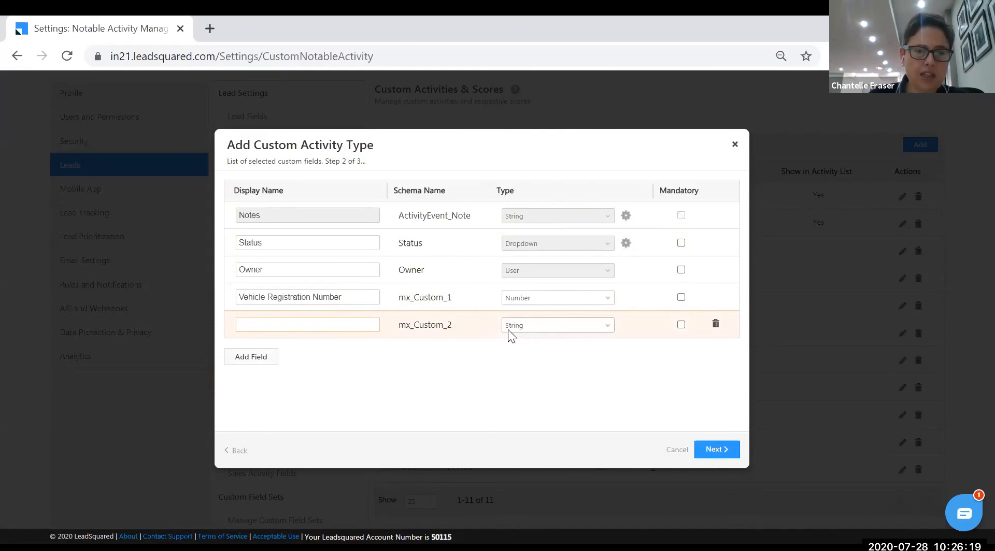
{"action": "left_click", "coordinate": [601, 331]}
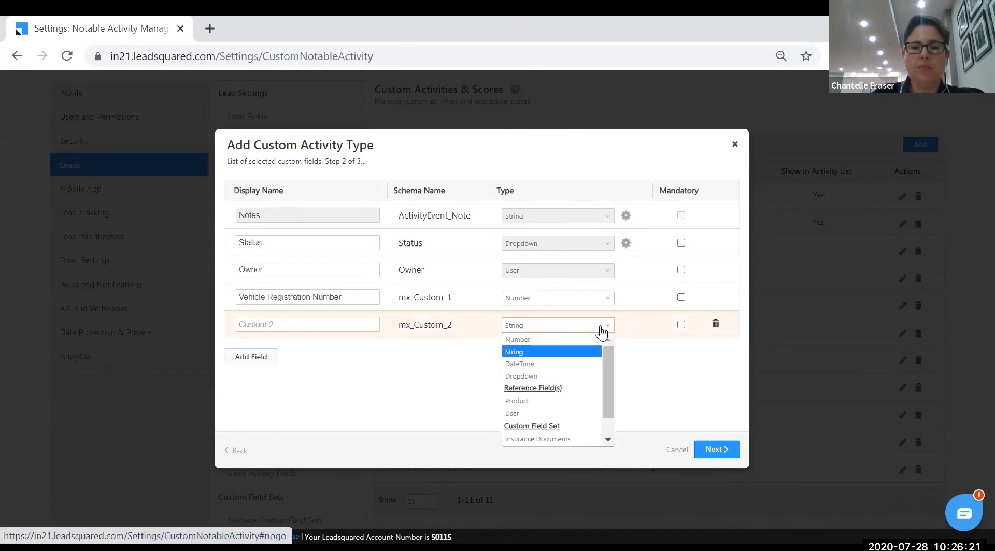
{"action": "left_click_drag", "start_coordinate": [611, 379], "coordinate": [612, 412]}
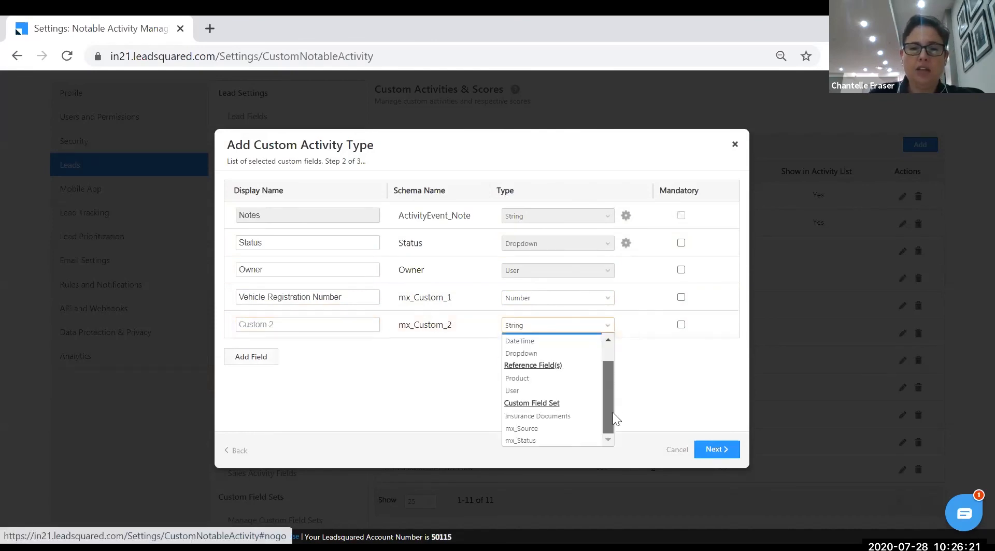
{"action": "left_click", "coordinate": [570, 417]}
{"action": "left_click", "coordinate": [313, 324]}
{"action": "type", "text": "Insurance Documents"}
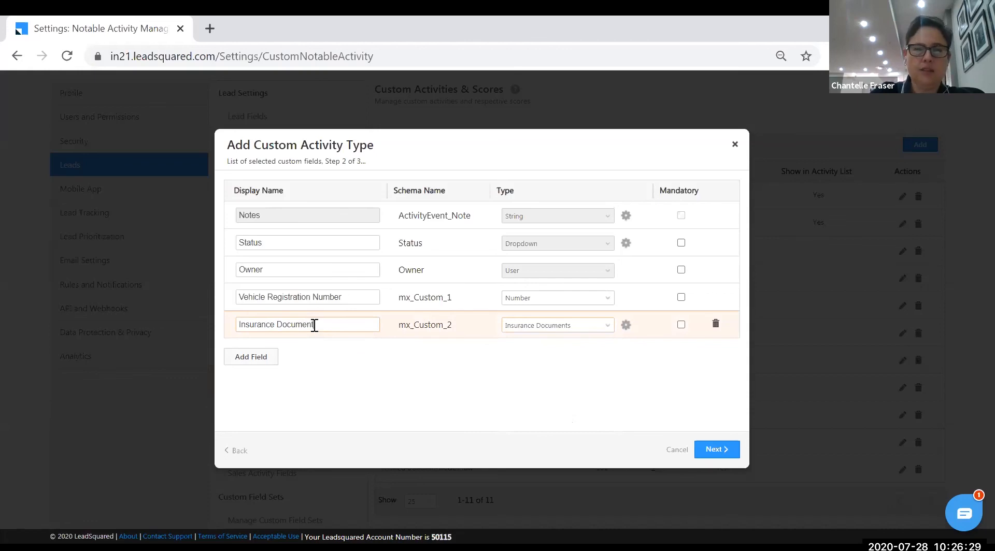
{"action": "left_click", "coordinate": [702, 448]}
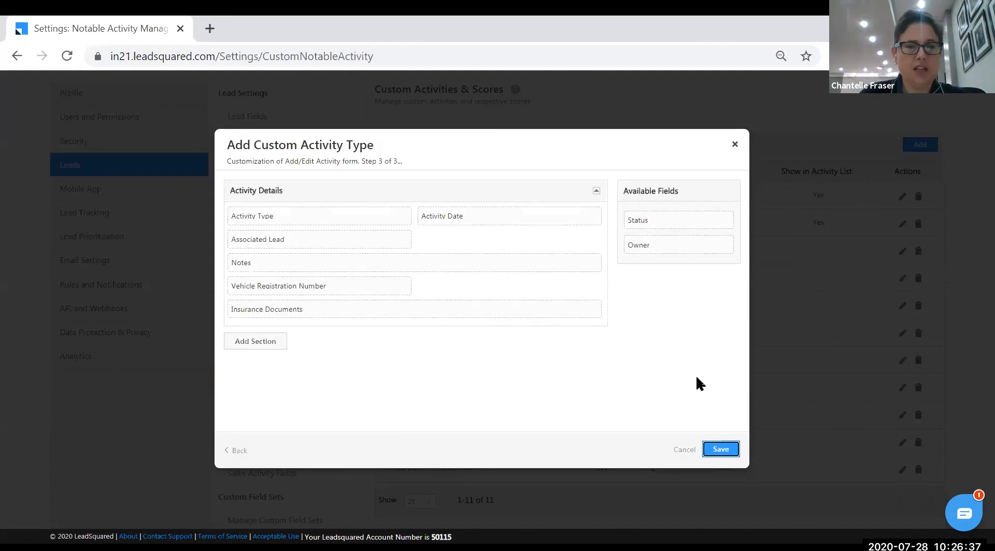
Save the 'Books a service' activity type and confirm it in the list with code 156, score 0
{"action": "left_click", "coordinate": [729, 449]}
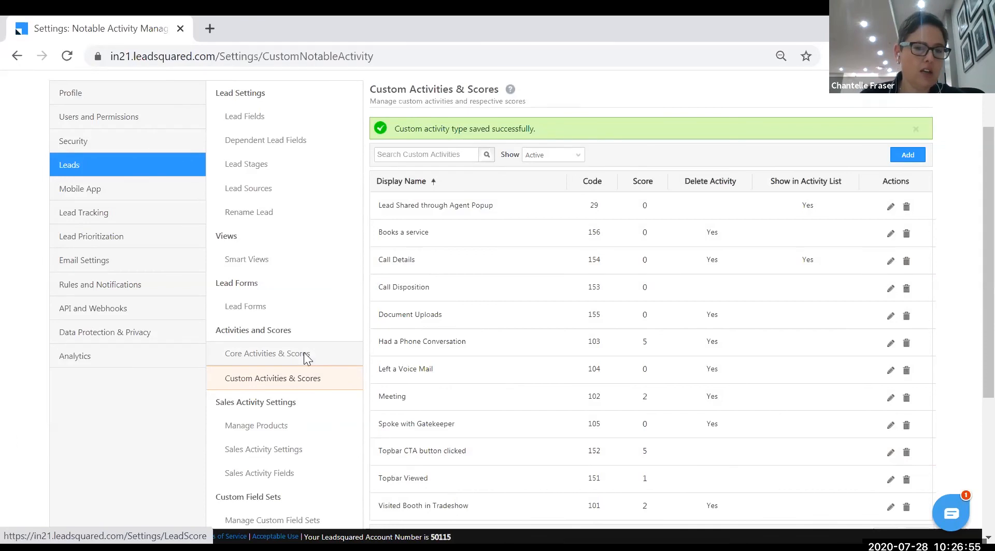
{"action": "scroll", "coordinate": [304, 357], "scroll_direction": "down", "scroll_amount": 5}
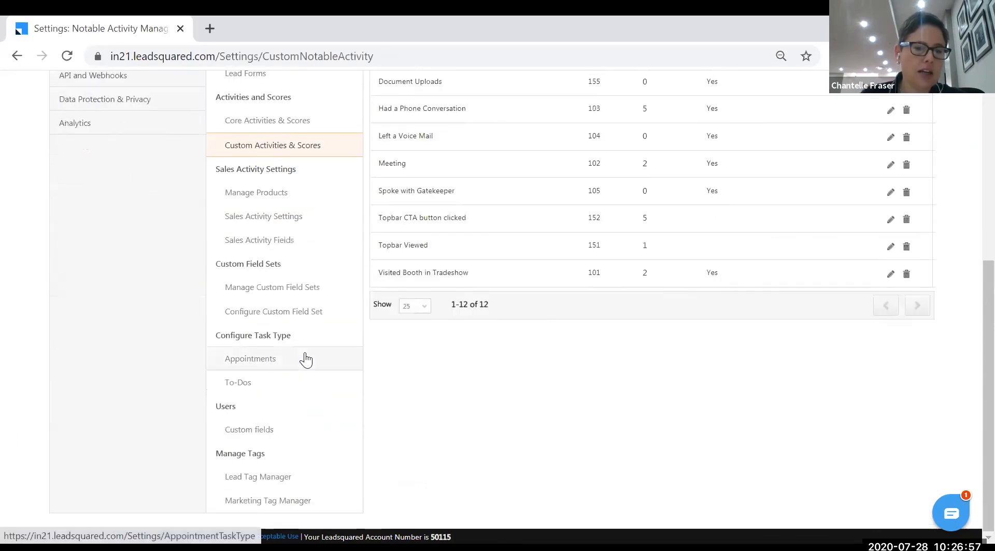
{"action": "scroll", "coordinate": [306, 359], "scroll_direction": "up", "scroll_amount": 3}
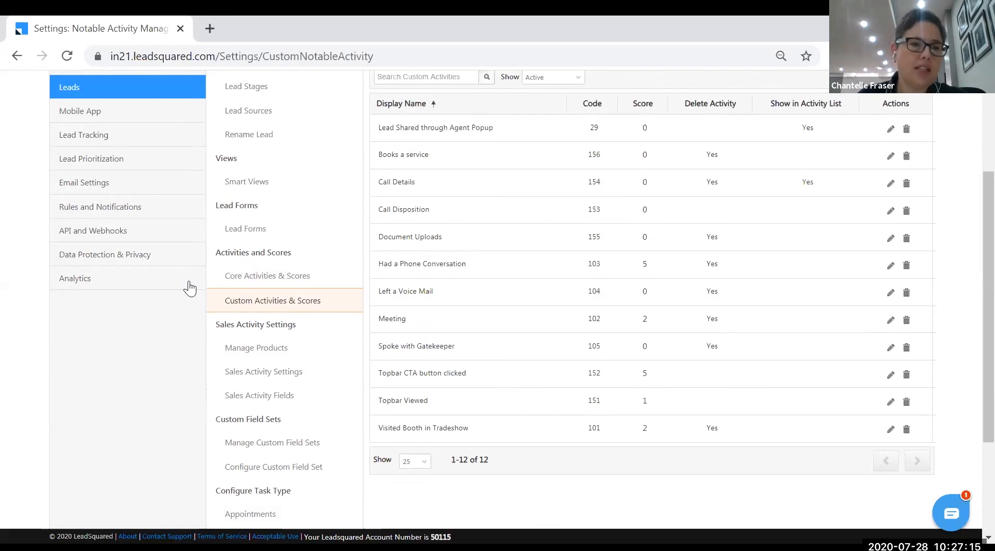
{"action": "scroll", "coordinate": [98, 273], "scroll_direction": "up", "scroll_amount": 3}
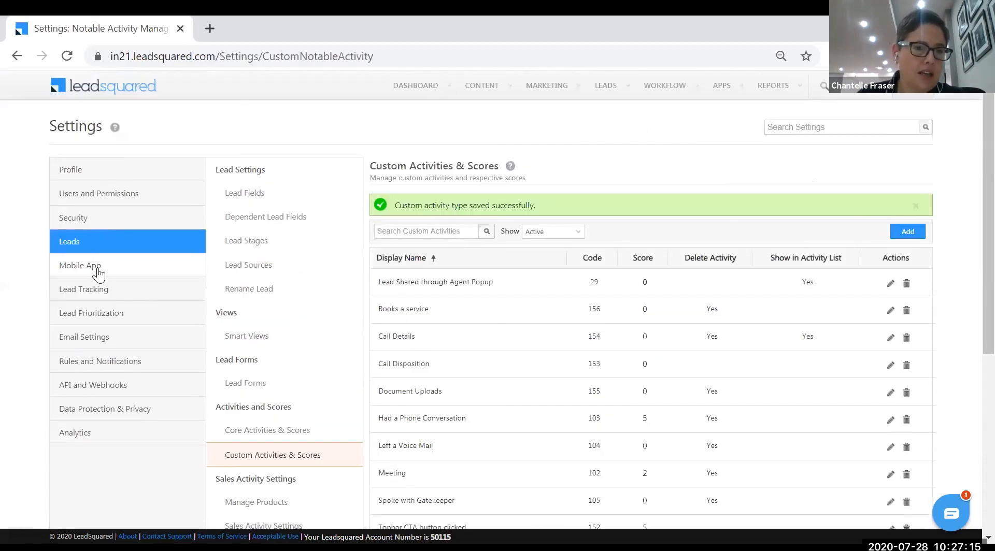
Open Lead Prioritization > Lead Quality Criteria and create a new criterion
{"action": "left_click", "coordinate": [97, 313]}
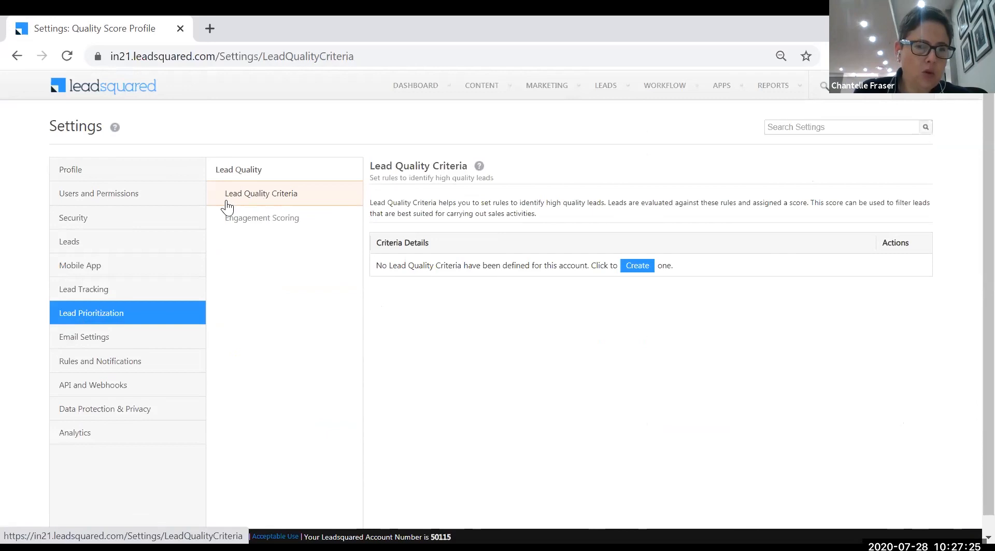
{"action": "left_click", "coordinate": [284, 198]}
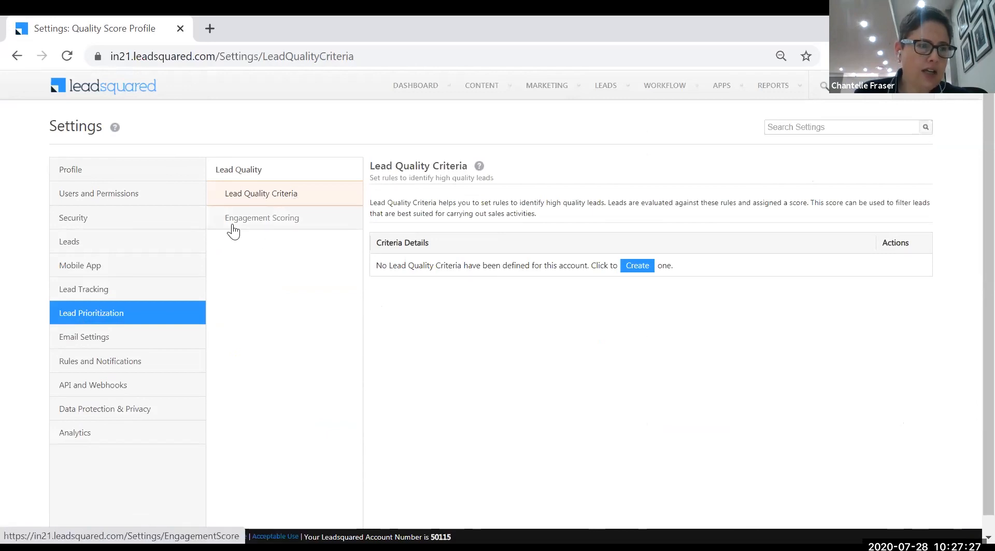
{"action": "left_click", "coordinate": [312, 199]}
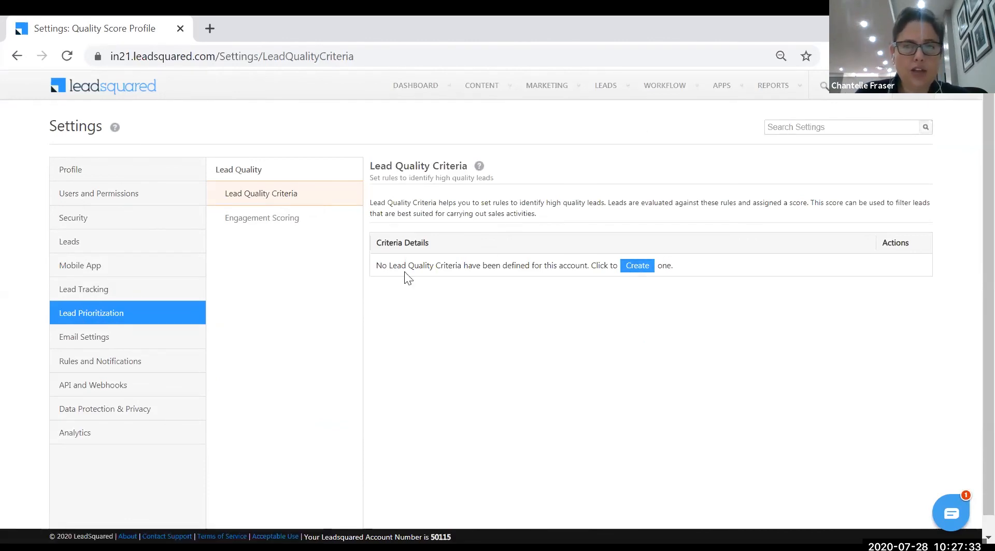
{"action": "left_click", "coordinate": [636, 267]}
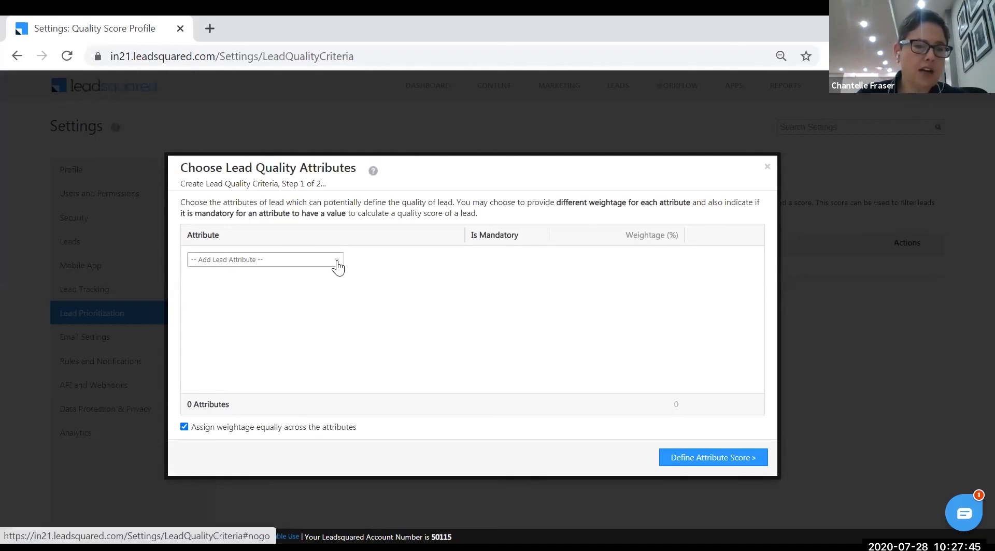
Add Vehicle Registration Number as a quality attribute, then close the setup without saving
{"action": "left_click", "coordinate": [338, 264]}
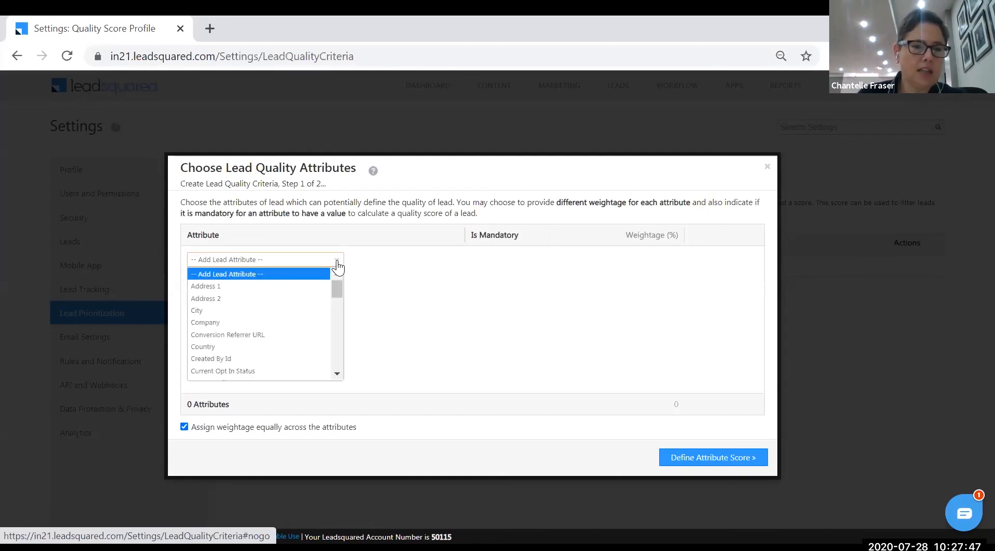
{"action": "left_click_drag", "start_coordinate": [338, 284], "coordinate": [343, 362]}
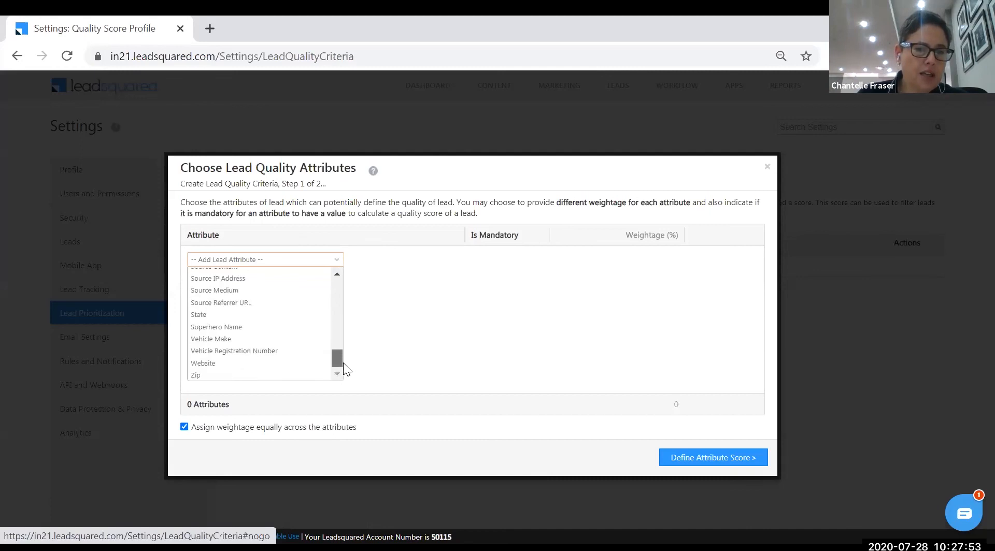
{"action": "left_click", "coordinate": [263, 352]}
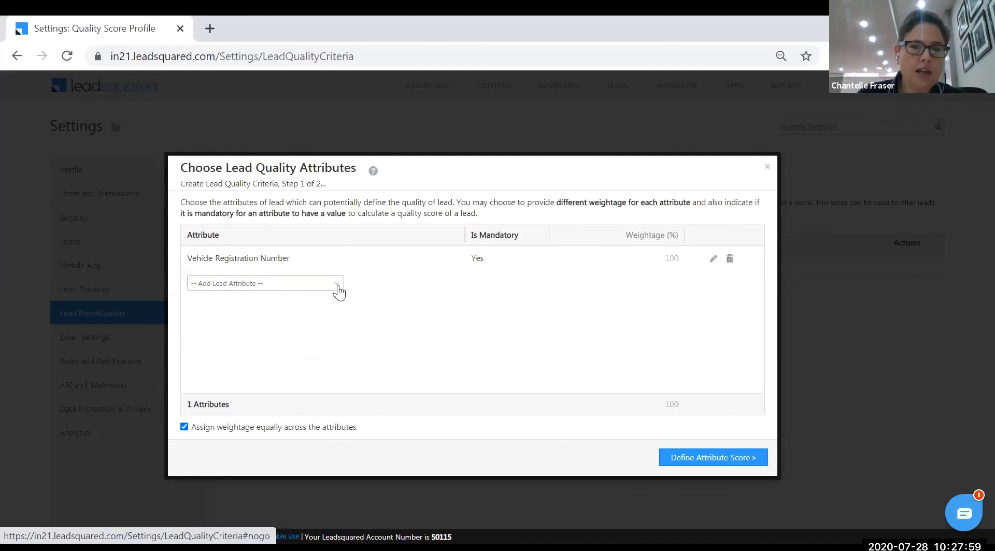
{"action": "left_click", "coordinate": [713, 259]}
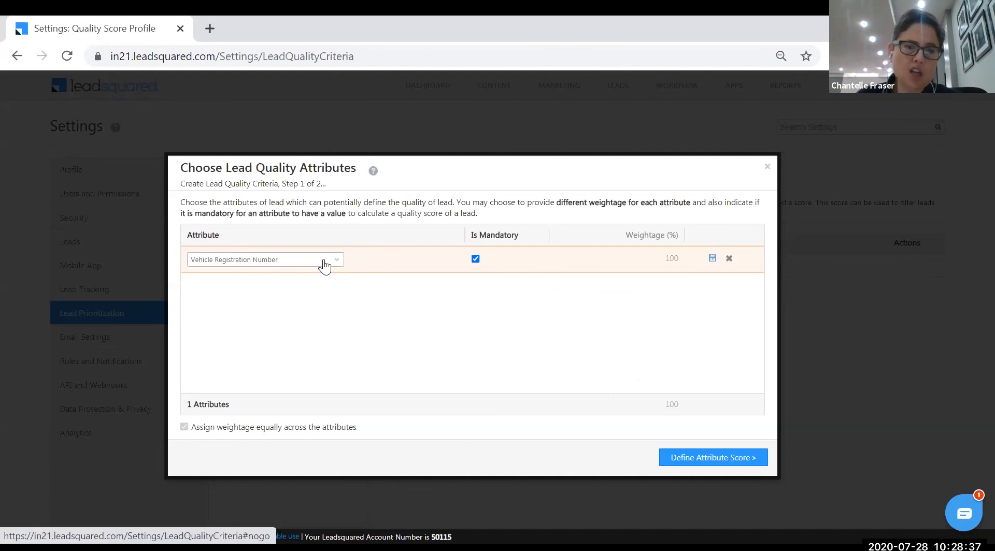
{"action": "left_click", "coordinate": [713, 462]}
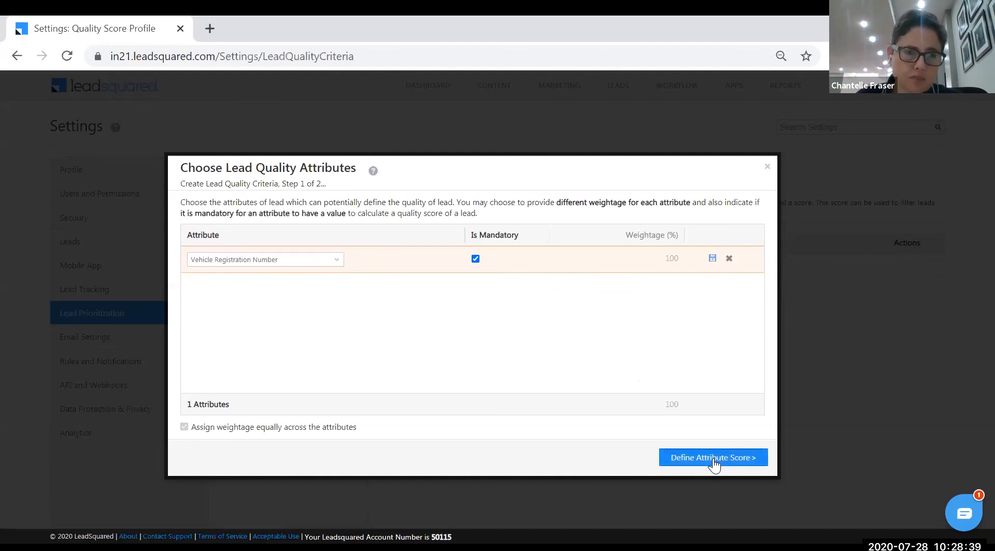
{"action": "left_click", "coordinate": [767, 167]}
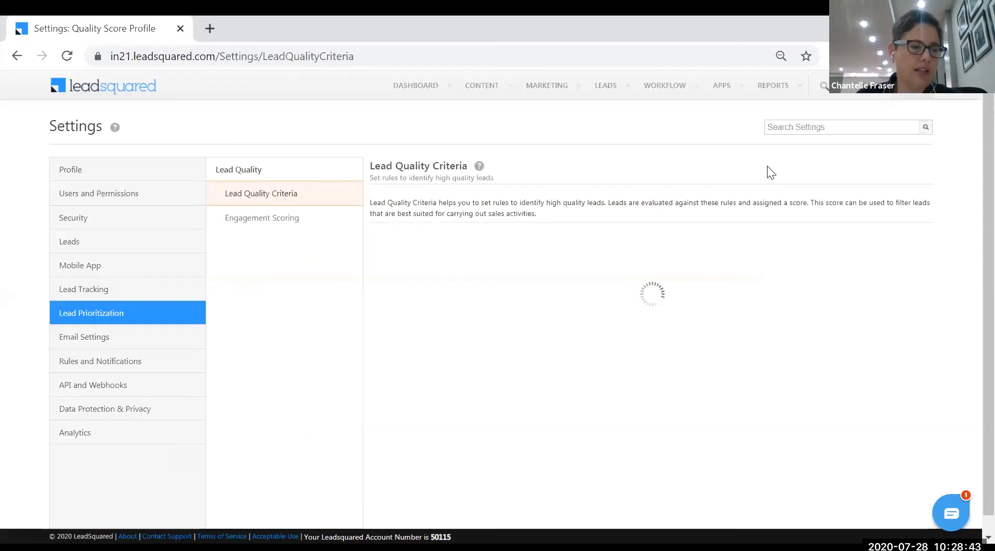
Check Engagement Scoring's 2 lead stages and 12 lead activities over 30 days, then save
{"action": "left_click", "coordinate": [291, 221]}
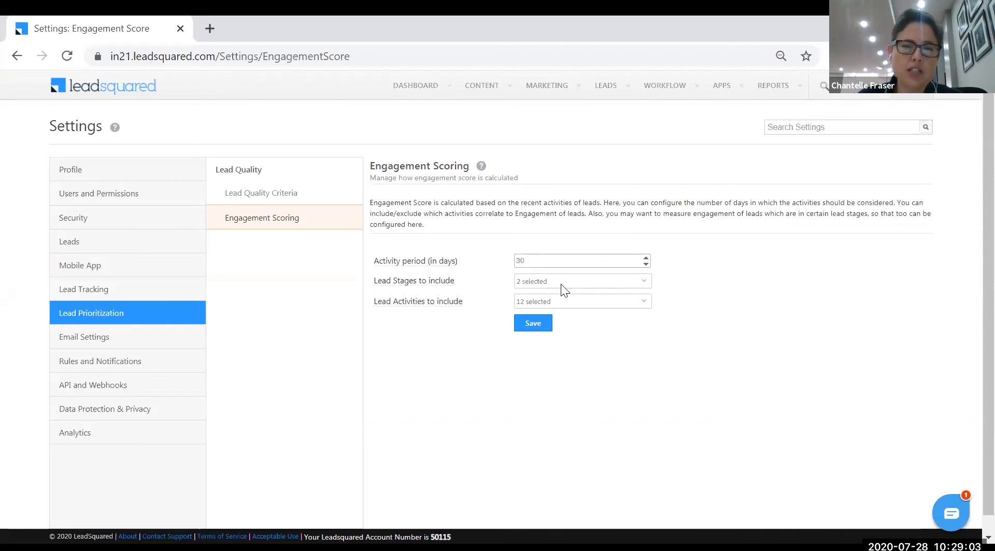
{"action": "left_click", "coordinate": [593, 283]}
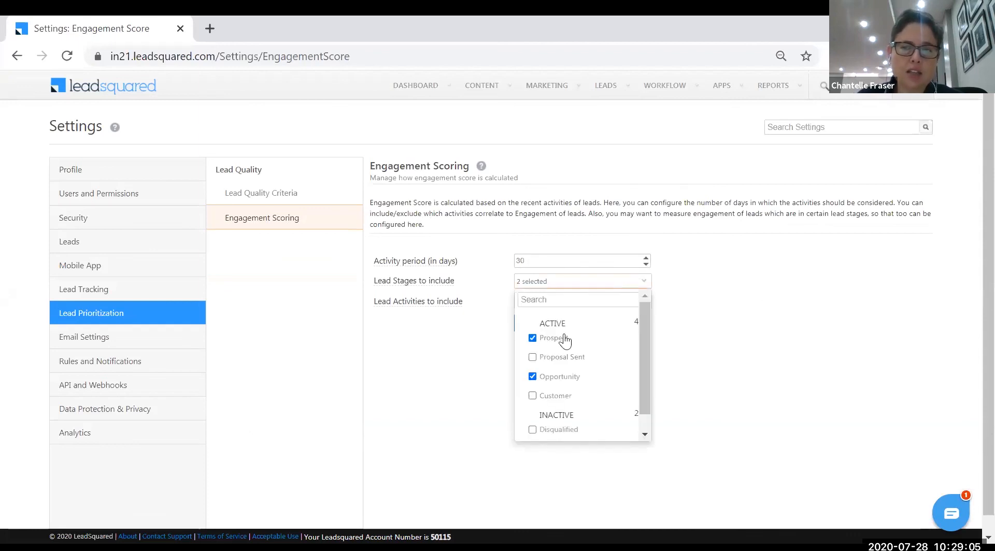
{"action": "left_click", "coordinate": [455, 364]}
{"action": "left_click", "coordinate": [575, 303]}
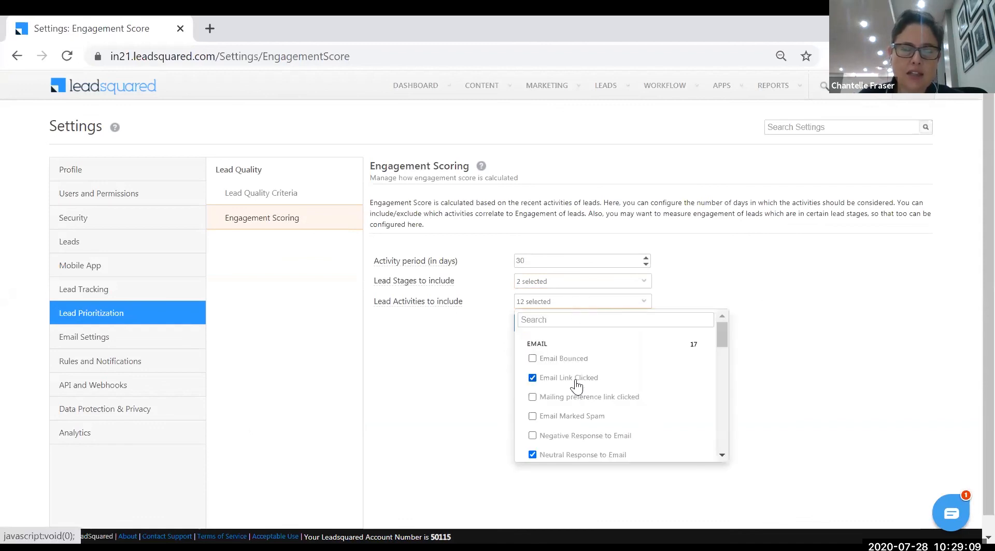
{"action": "scroll", "coordinate": [637, 447], "scroll_direction": "down", "scroll_amount": 4}
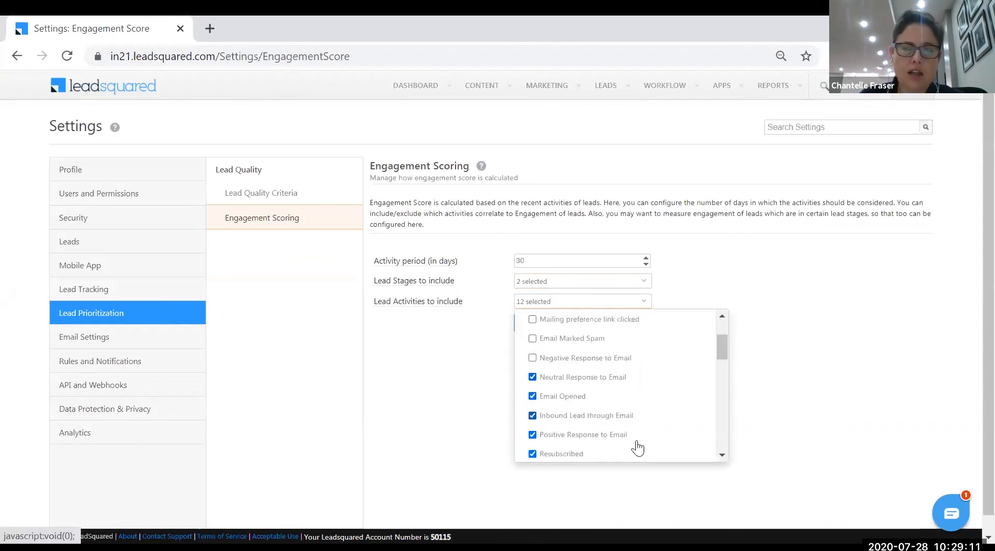
{"action": "left_click", "coordinate": [447, 389]}
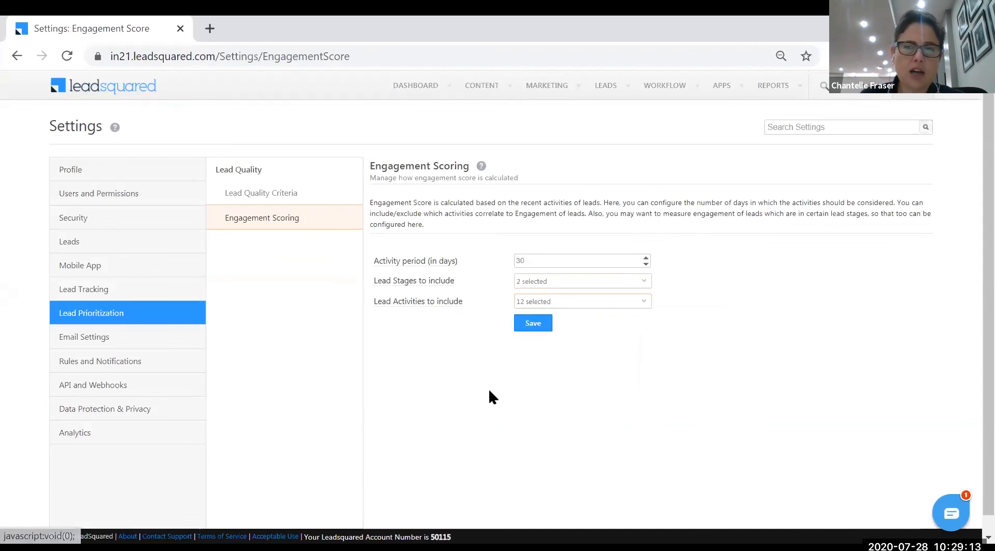
{"action": "left_click", "coordinate": [531, 326]}
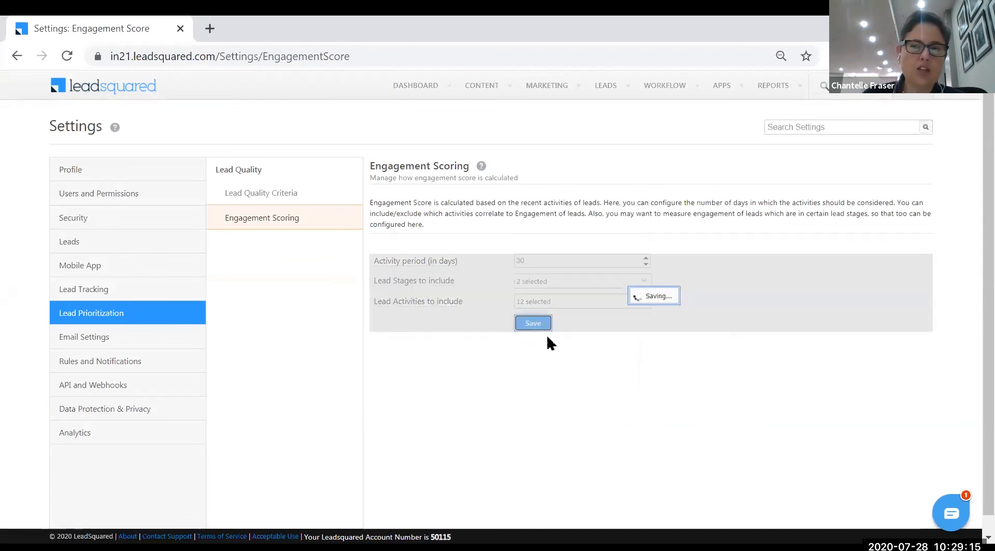
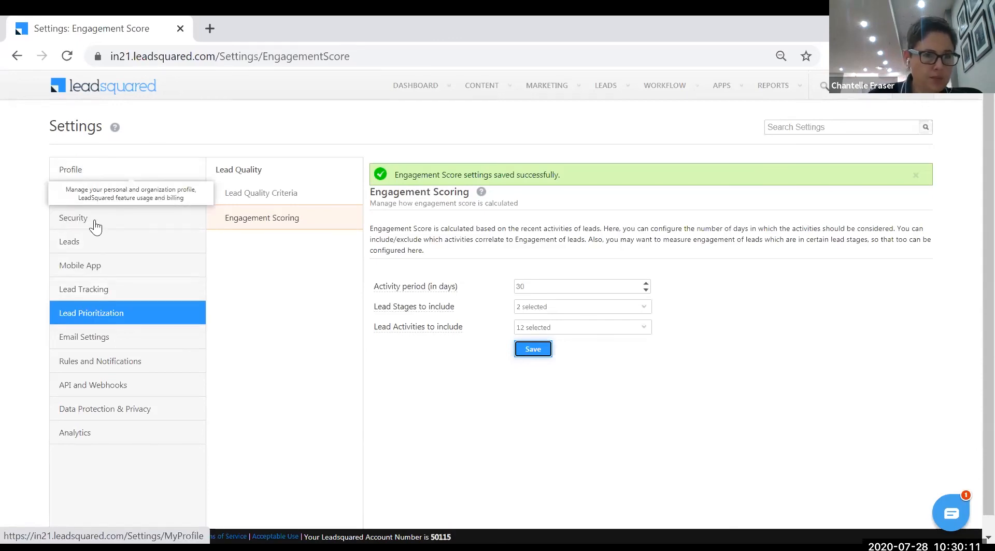
Go to the Custom Activities & Scores settings under Leads
{"action": "left_click", "coordinate": [72, 242]}
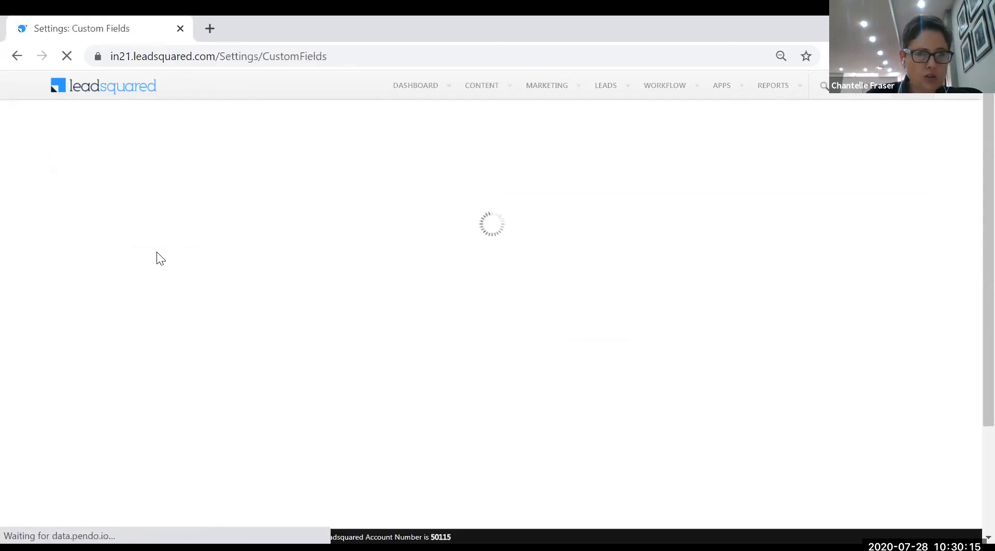
{"action": "scroll", "coordinate": [305, 399], "scroll_direction": "down", "scroll_amount": 3}
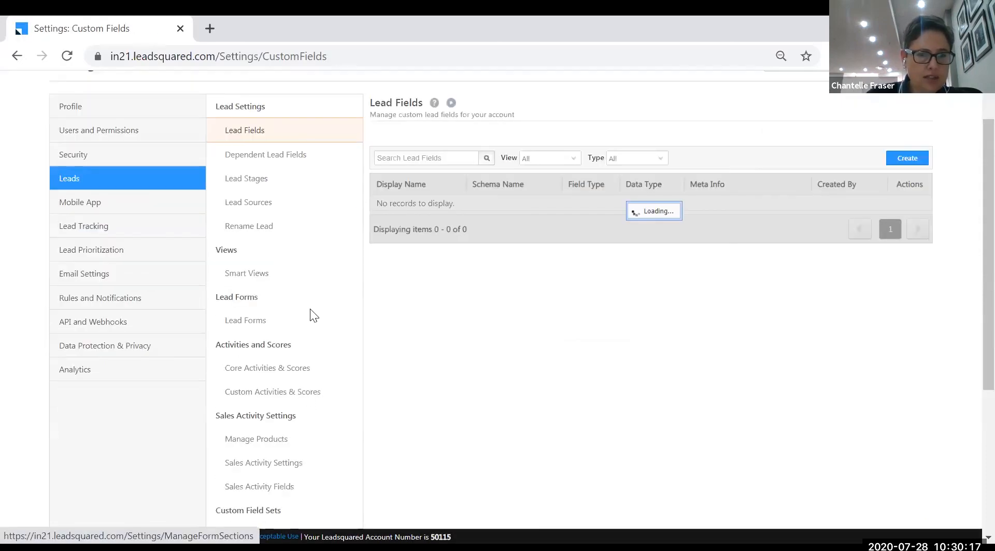
{"action": "left_click", "coordinate": [310, 301]}
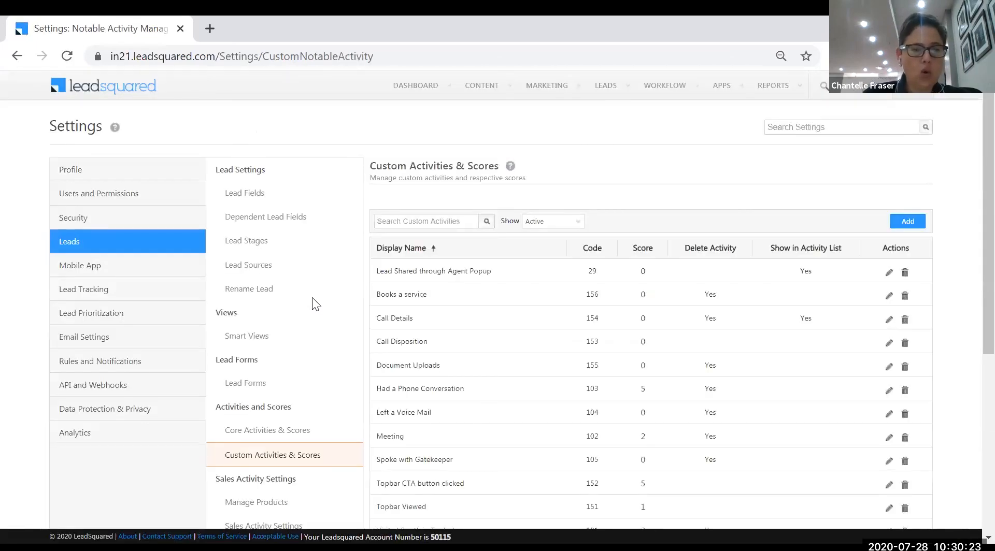
Define outbound activity 'Interested in Insurance' scoring 20 with change logging, and continue to custom fields
{"action": "left_click", "coordinate": [907, 221]}
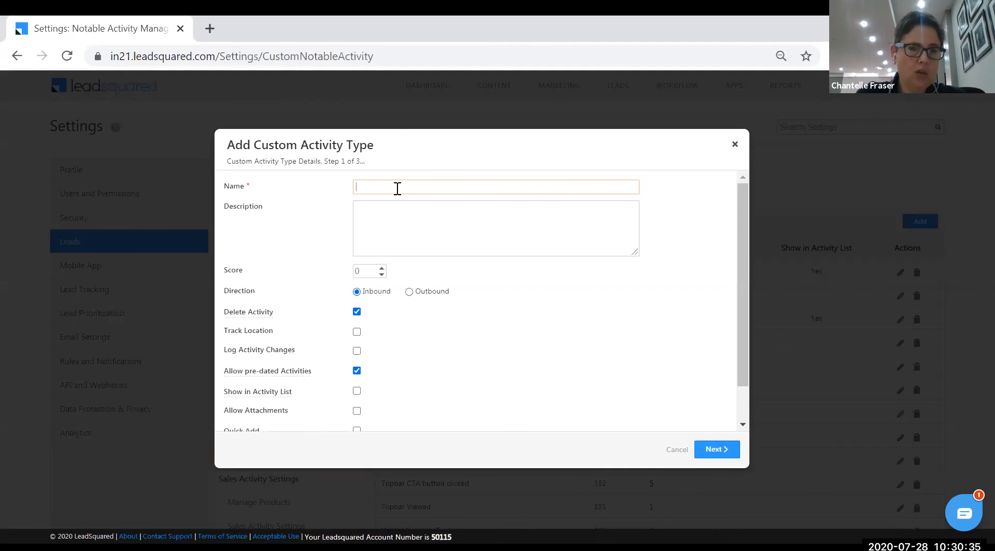
{"action": "type", "text": "Intere"}
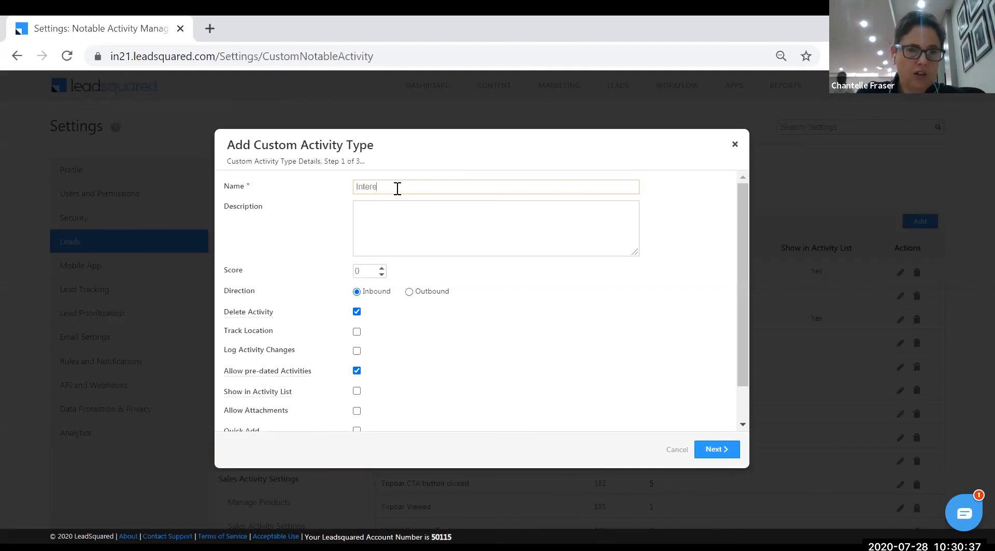
{"action": "type", "text": "sted in unsa"}
{"action": "type", "text": "rance"}
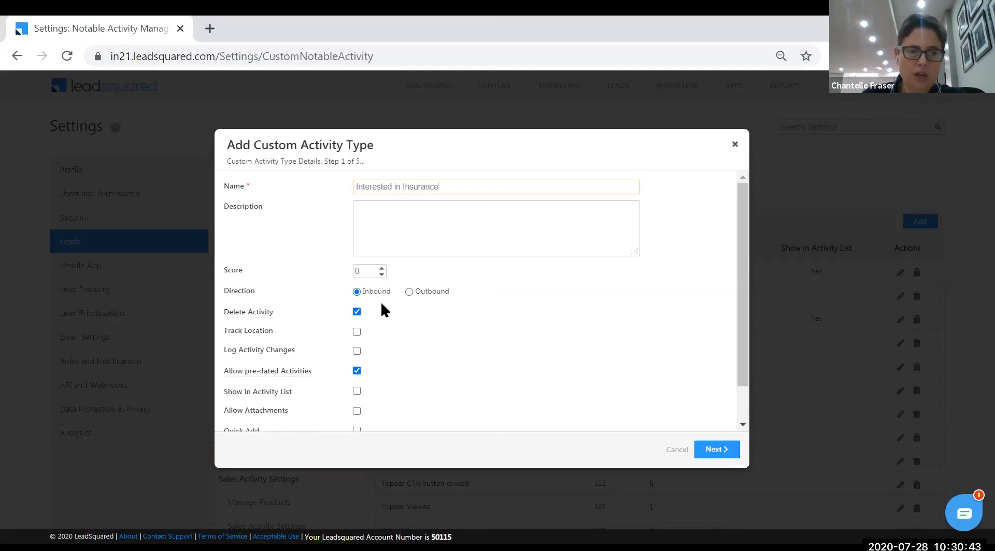
{"action": "left_click", "coordinate": [409, 292]}
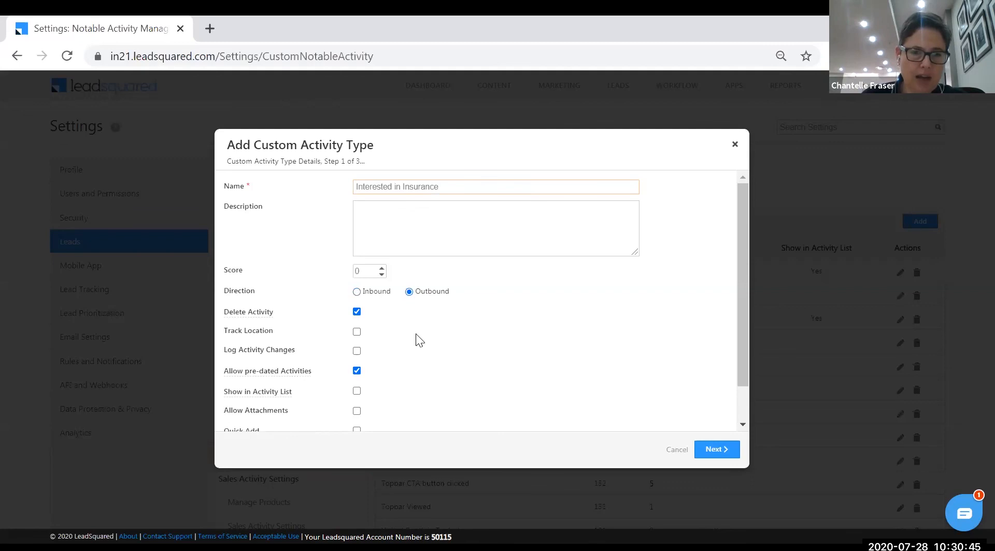
{"action": "scroll", "coordinate": [416, 333], "scroll_direction": "down", "scroll_amount": 1}
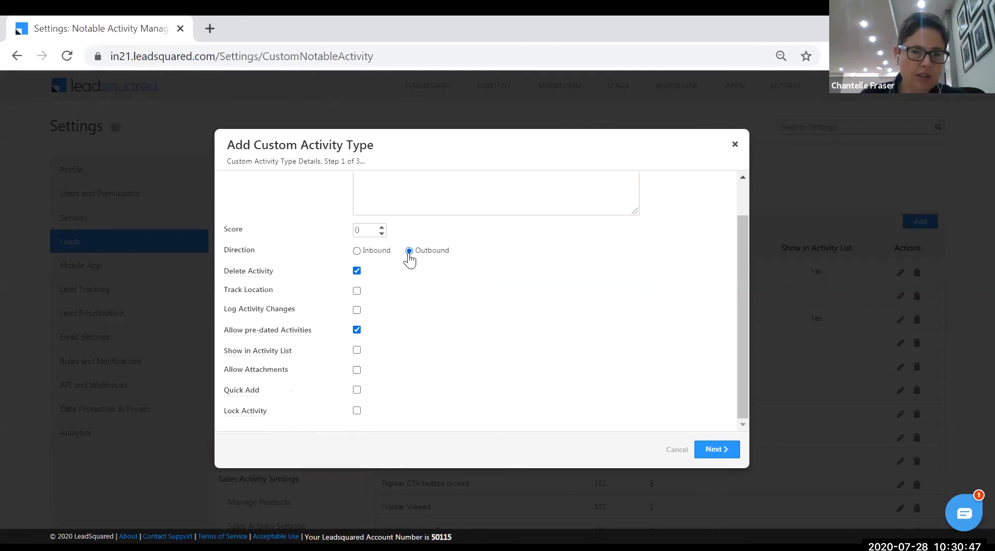
{"action": "double_click", "coordinate": [357, 230]}
{"action": "type", "text": "20"}
{"action": "left_click", "coordinate": [459, 312]}
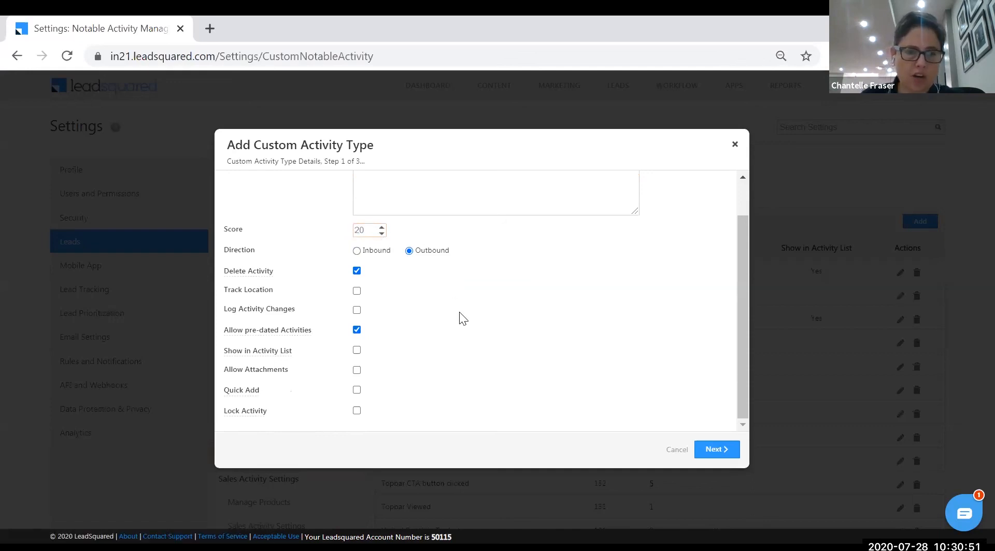
{"action": "left_click", "coordinate": [356, 310]}
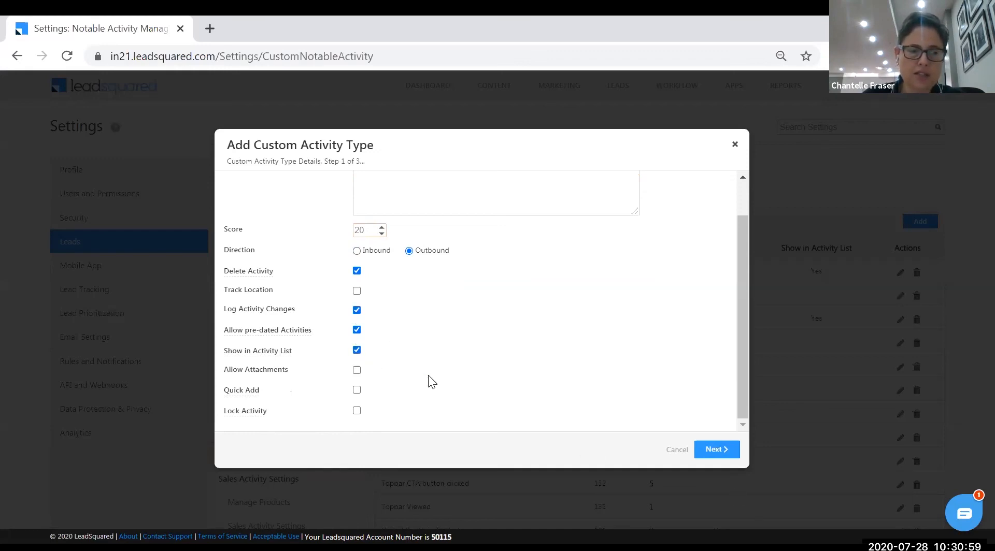
{"action": "left_click", "coordinate": [715, 455]}
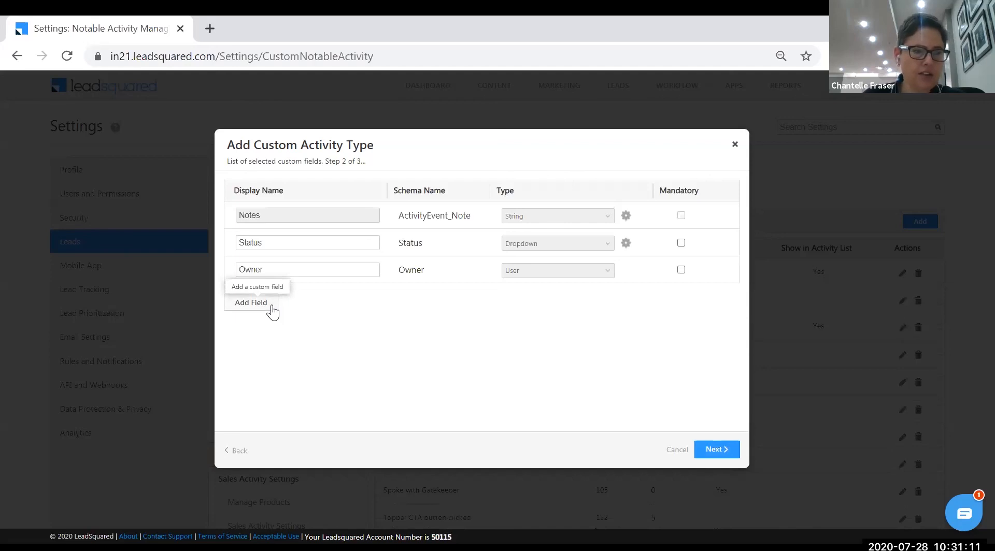
Add a Dropdown custom field named 'Interested' and open its options dialog
{"action": "left_click", "coordinate": [272, 310]}
{"action": "type", "text": "Int"}
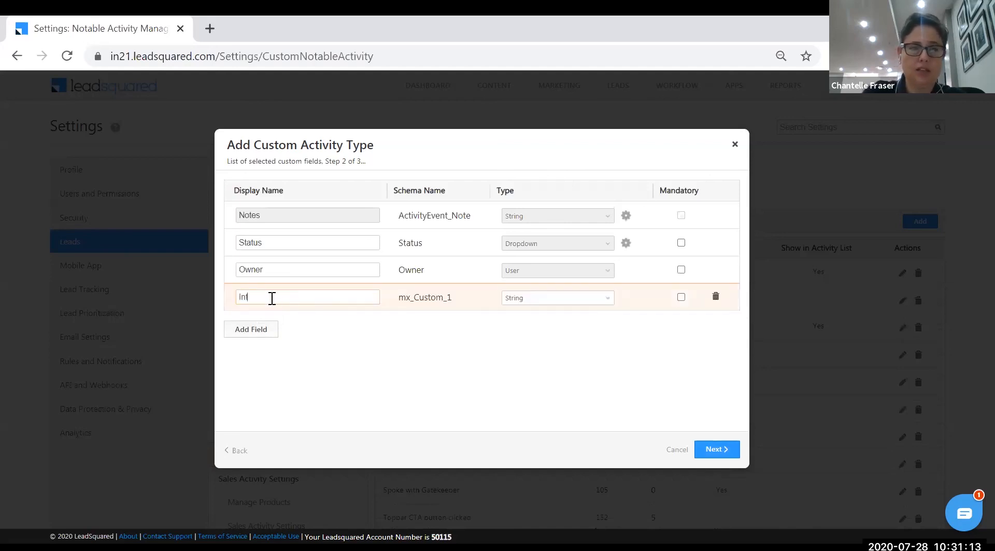
{"action": "type", "text": "erested"}
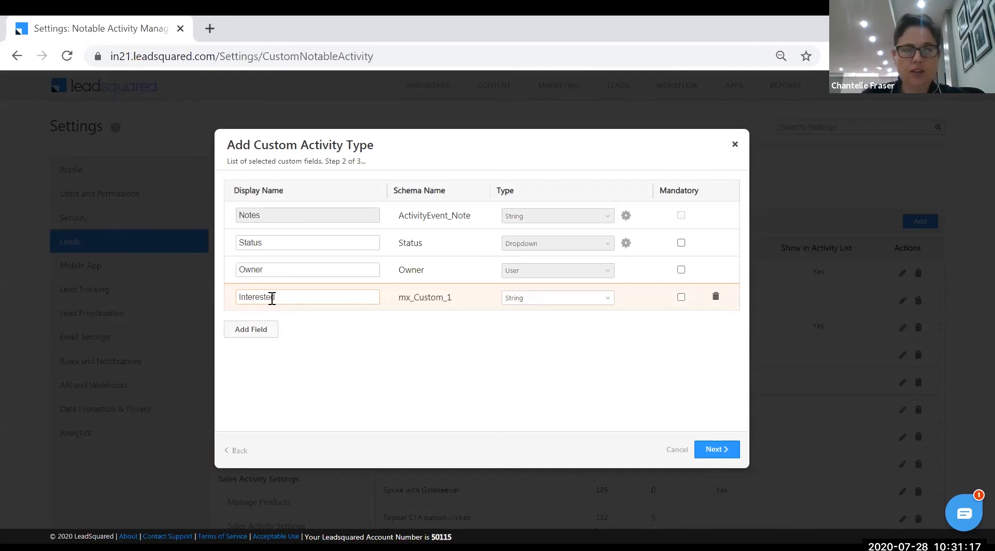
{"action": "left_click", "coordinate": [610, 299]}
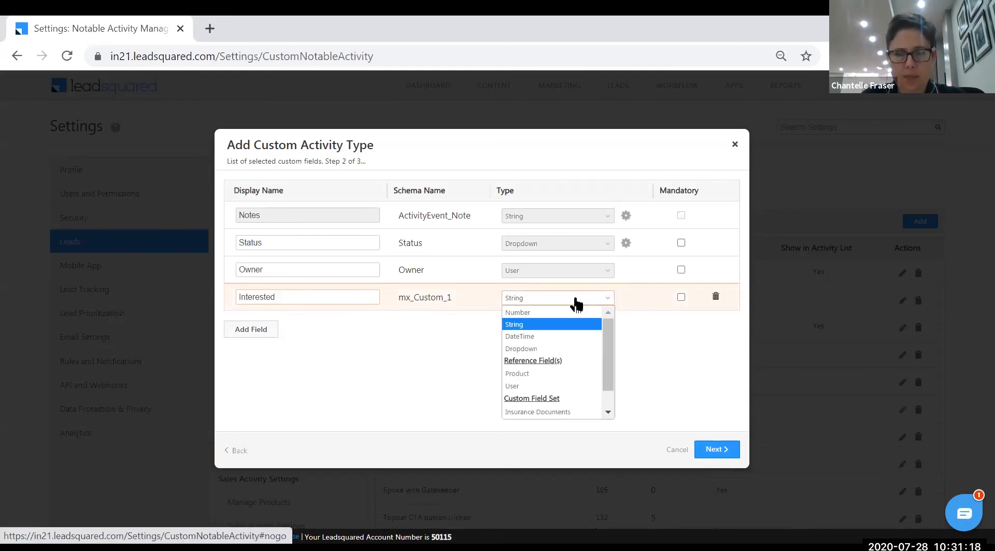
{"action": "left_click", "coordinate": [549, 349]}
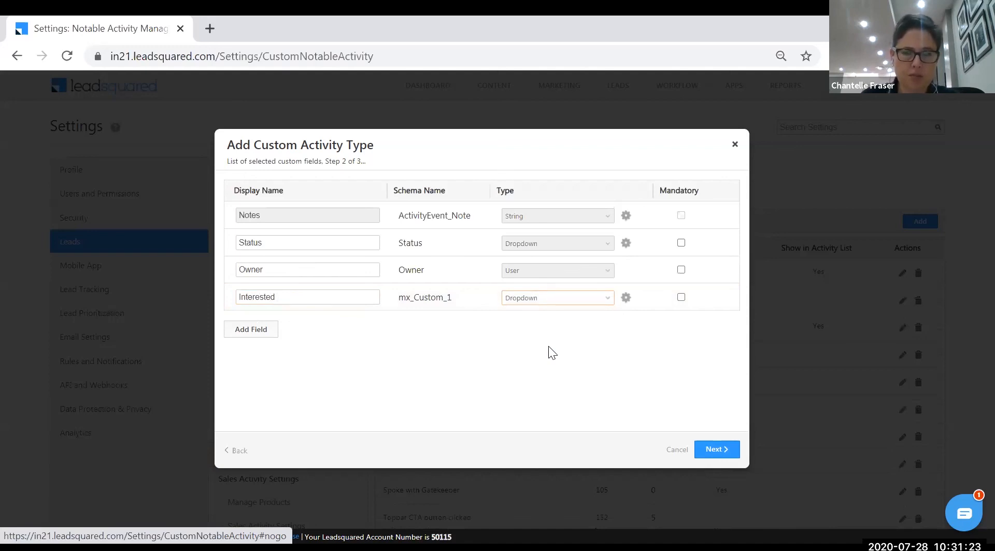
{"action": "left_click", "coordinate": [626, 299]}
{"action": "left_click", "coordinate": [511, 246]}
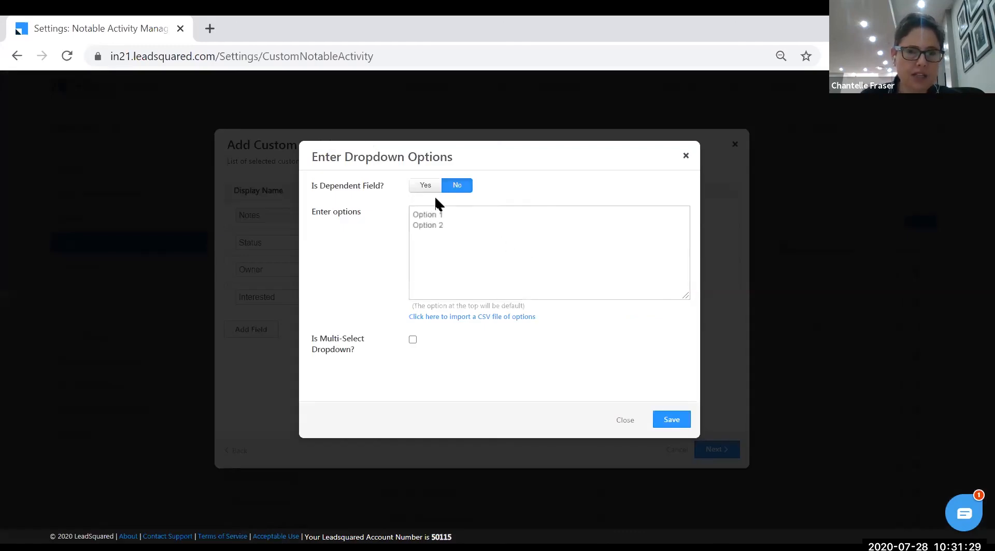
List Health Insurance, Life Insurance and Third Party Insurance as single-select options and save
{"action": "left_click", "coordinate": [419, 217]}
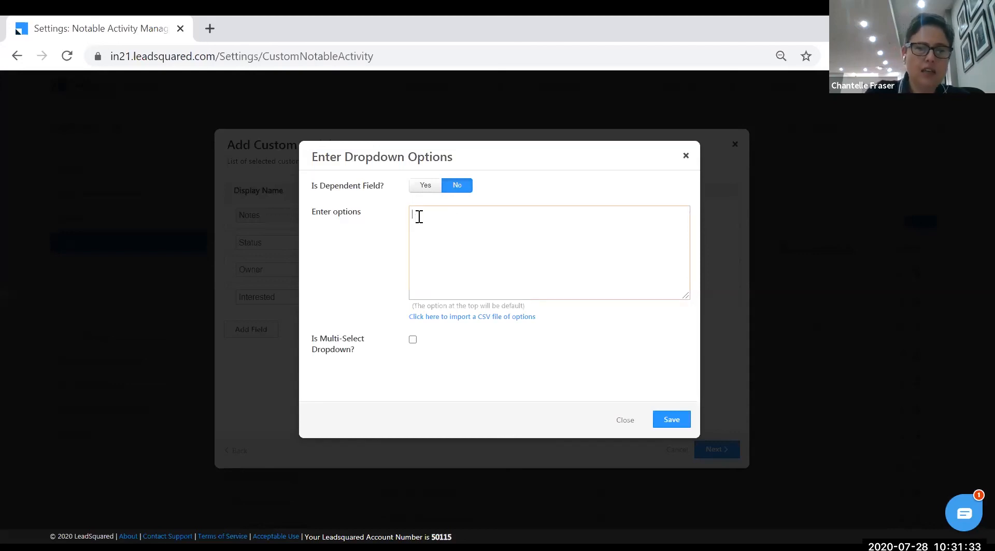
{"action": "type", "text": "Healt"}
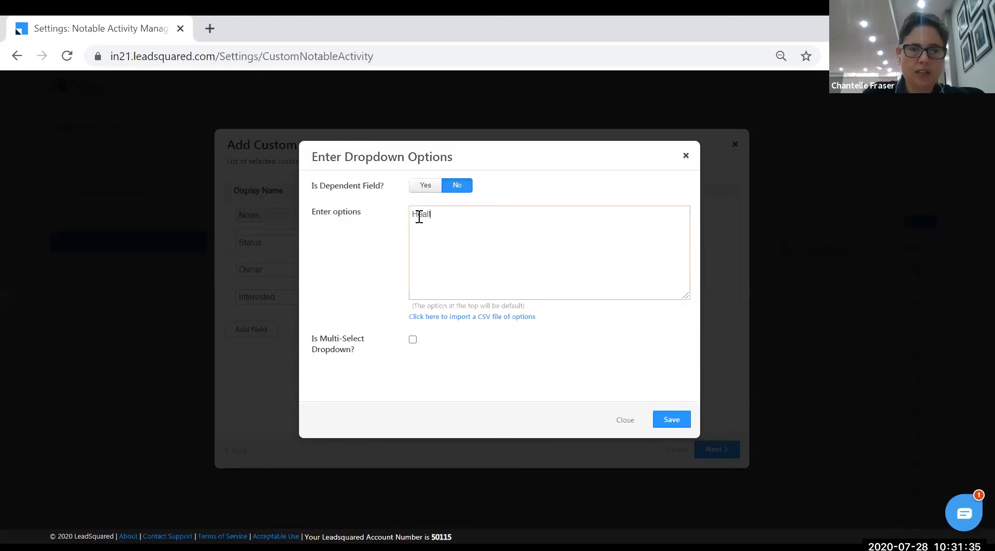
{"action": "type", "text": "h Insurance "}
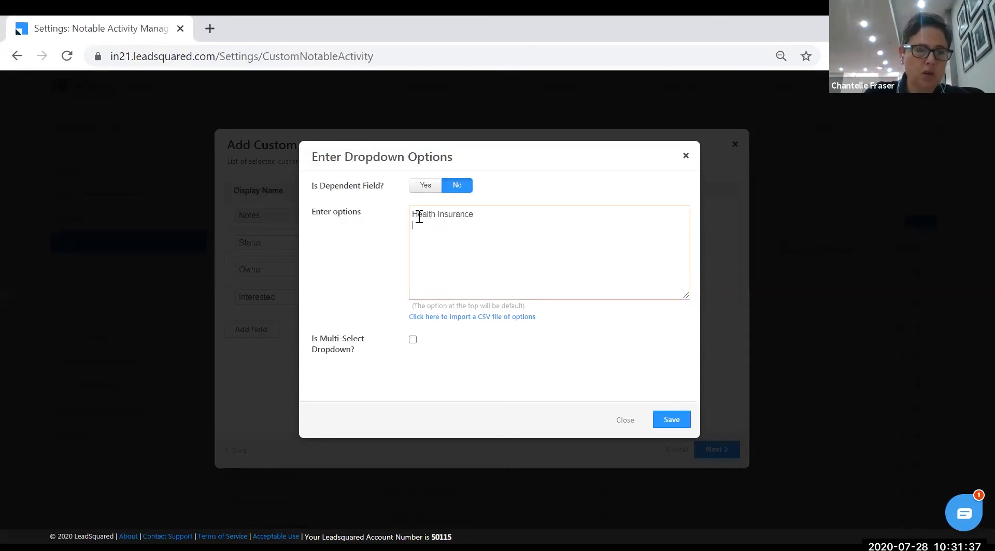
{"action": "type", "text": "Life In"}
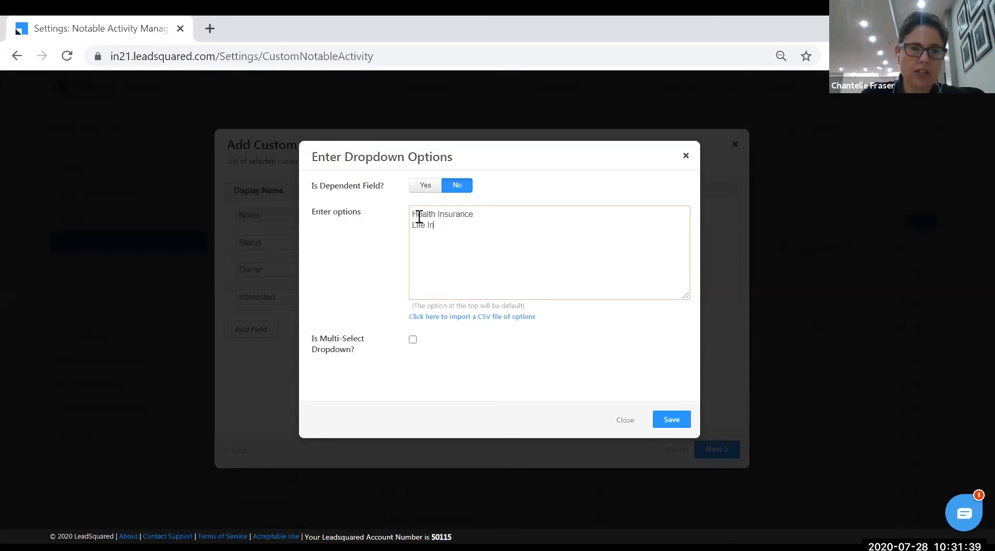
{"action": "type", "text": "surance"}
{"action": "key", "text": "Return"}
{"action": "type", "text": "Thrird"}
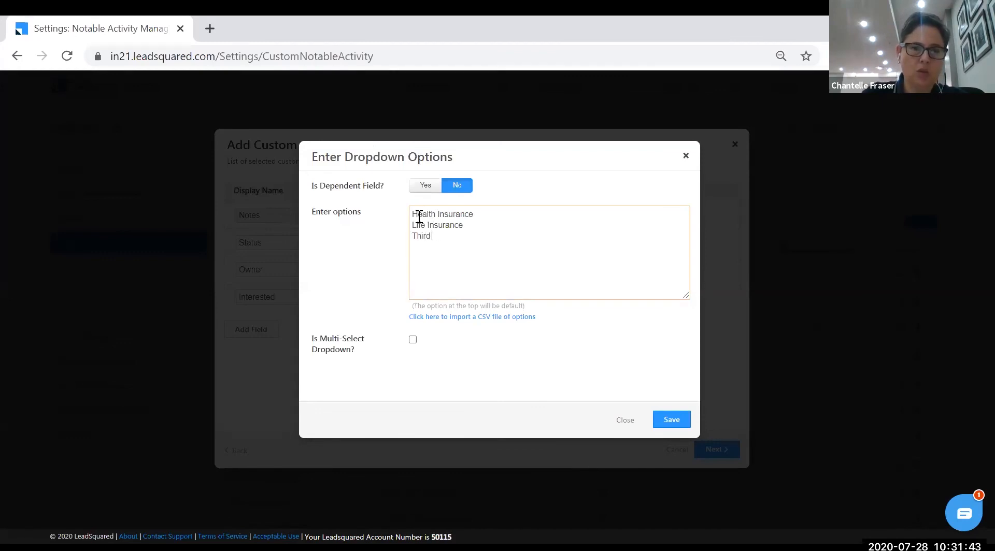
{"action": "type", "text": " Party Insurance"}
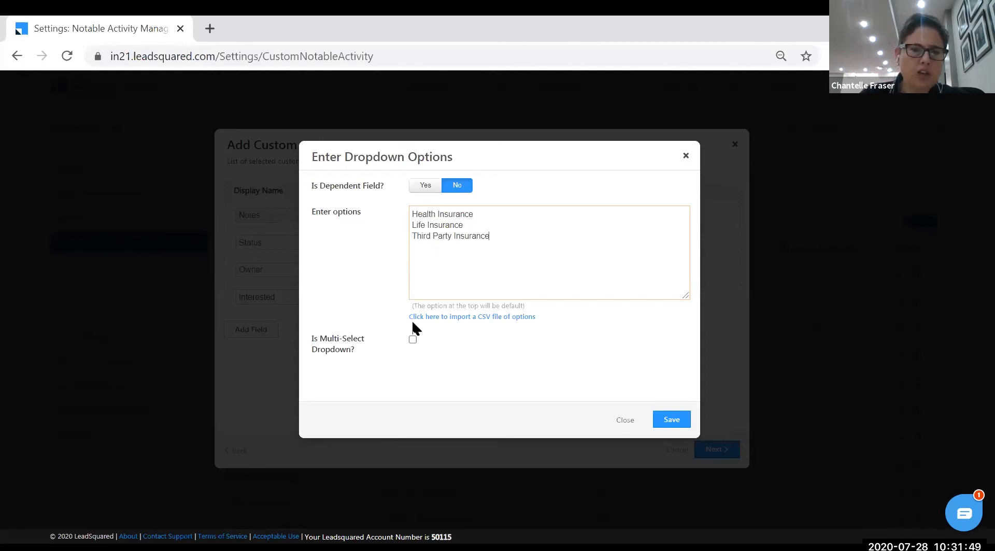
{"action": "left_click", "coordinate": [413, 341]}
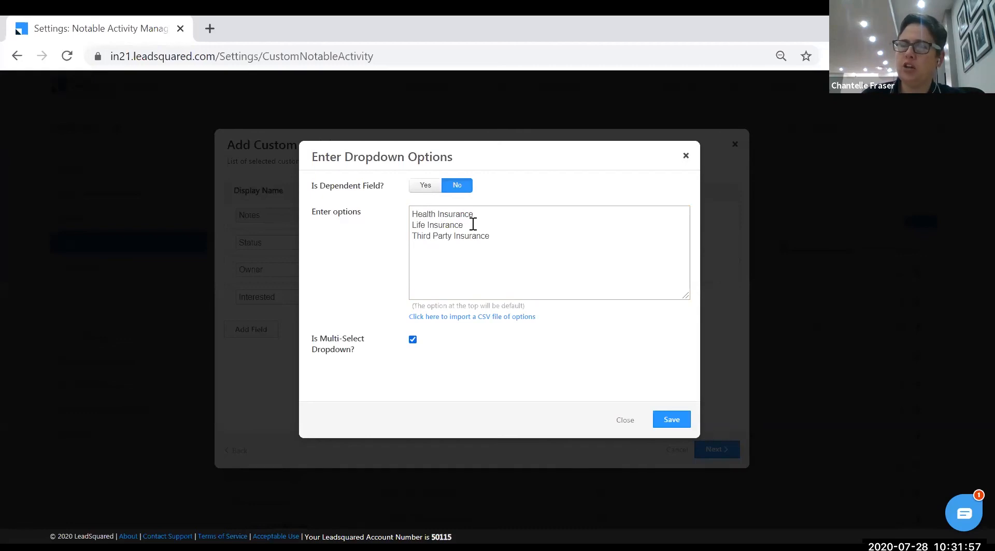
{"action": "left_click", "coordinate": [412, 341]}
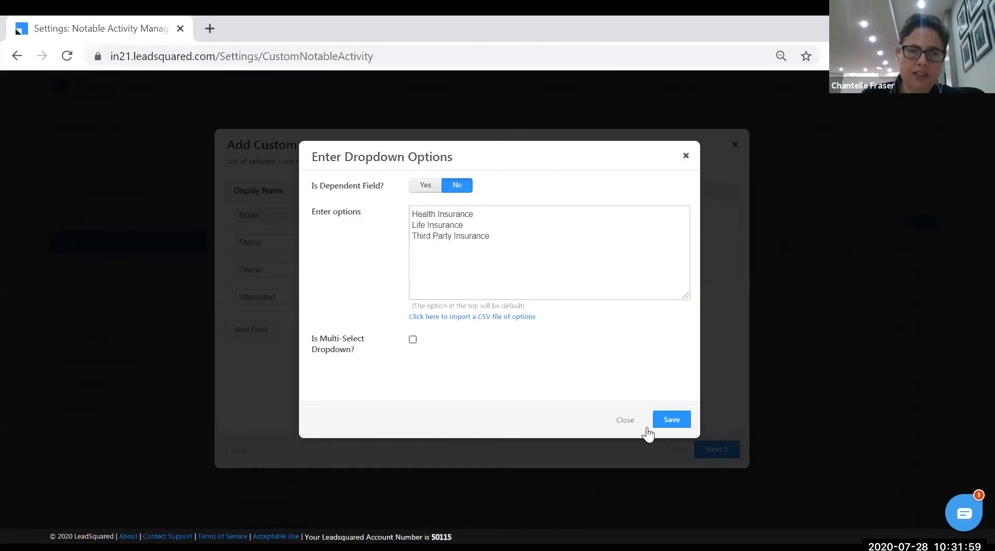
{"action": "left_click", "coordinate": [673, 420]}
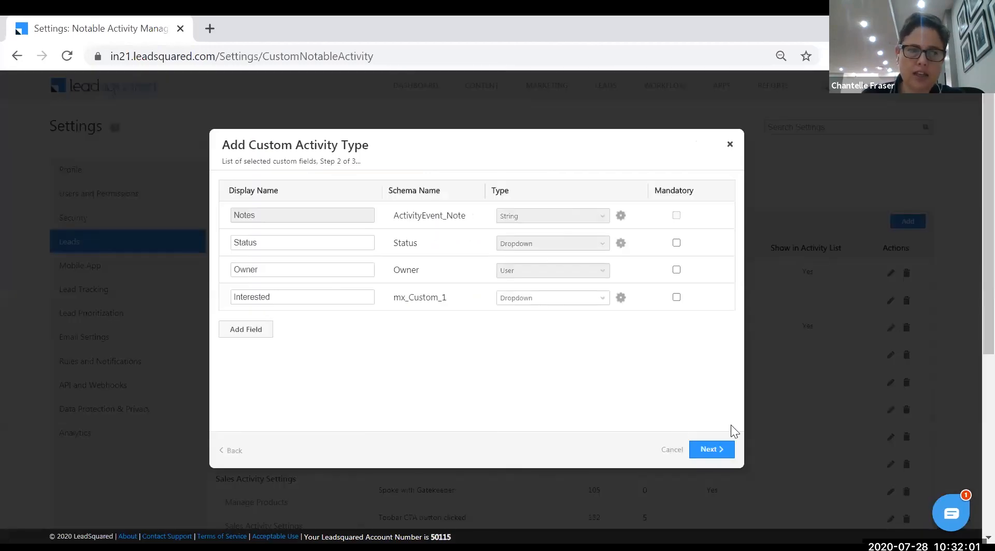
Save the Interested in Insurance activity type and find it in the list with score 20
{"action": "left_click", "coordinate": [731, 451]}
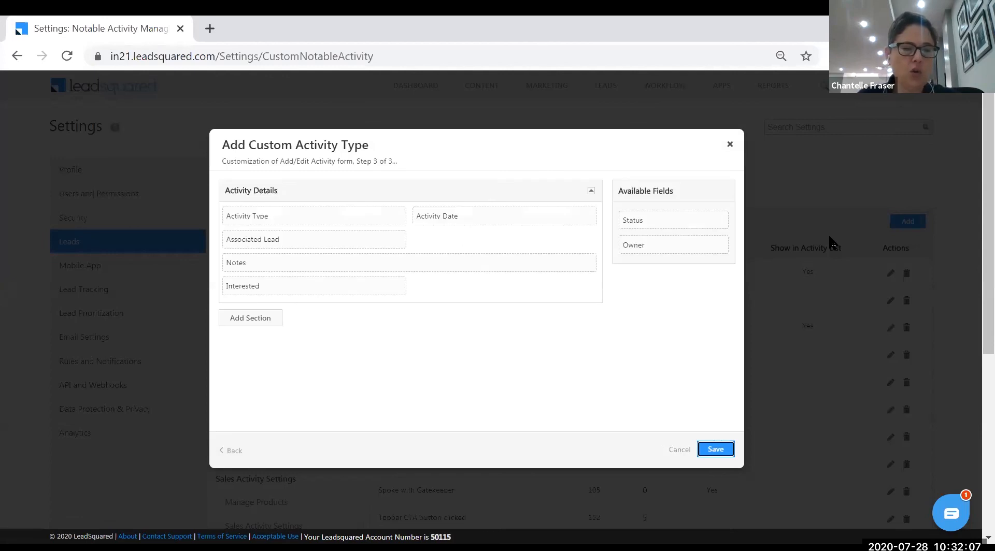
{"action": "left_click", "coordinate": [720, 450]}
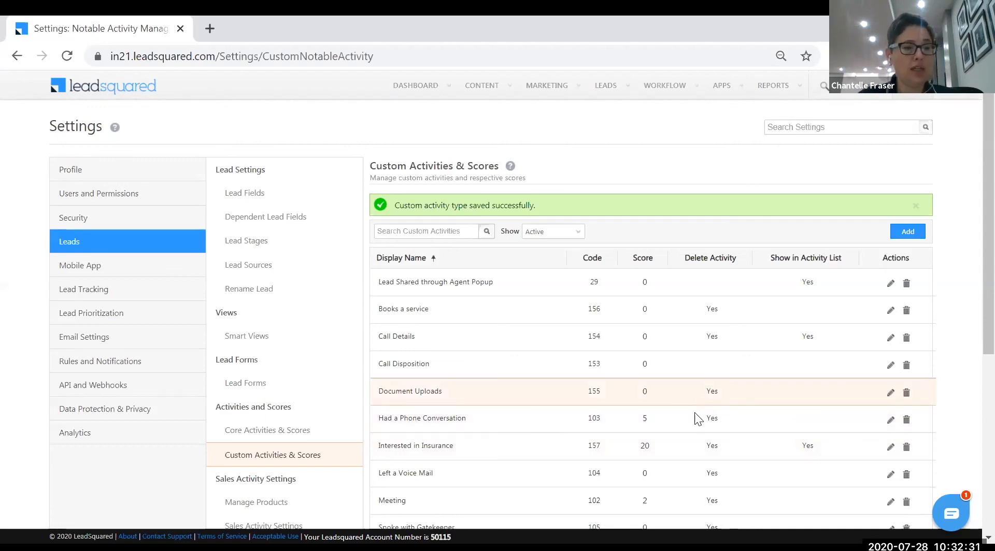
{"action": "scroll", "coordinate": [273, 430], "scroll_direction": "down", "scroll_amount": 2}
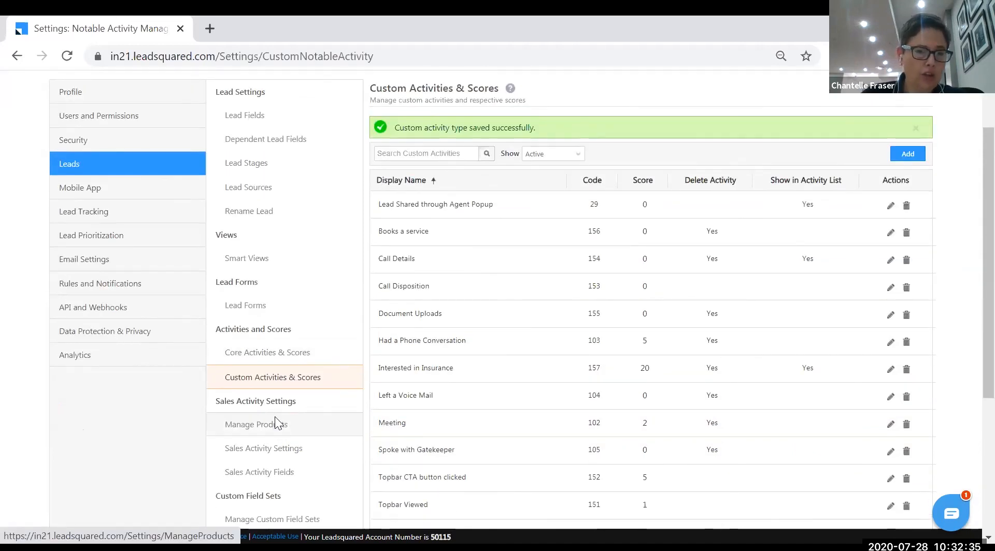
{"action": "scroll", "coordinate": [265, 422], "scroll_direction": "down", "scroll_amount": 2}
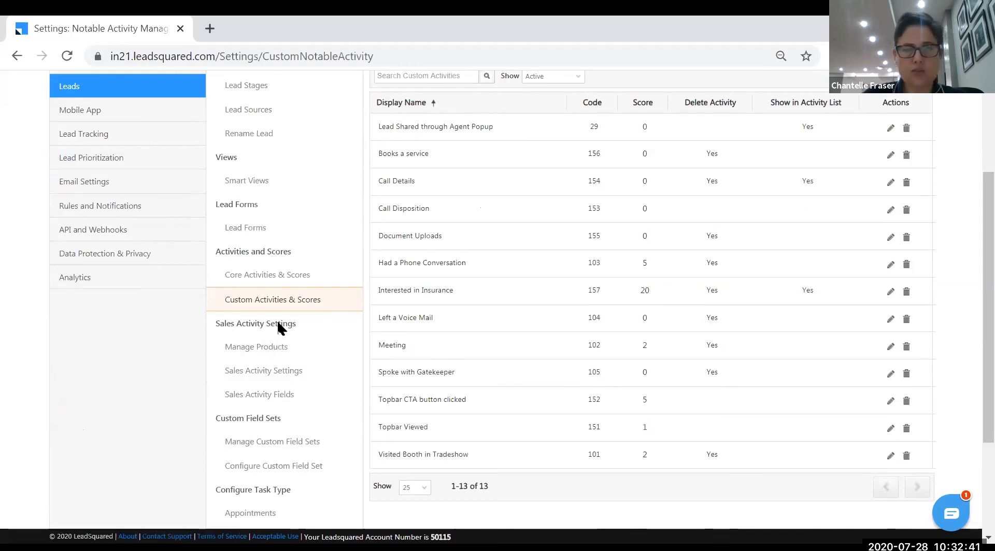
On Manage Products, create product Id 4 named 'Third Party Insurance'
{"action": "left_click", "coordinate": [273, 353]}
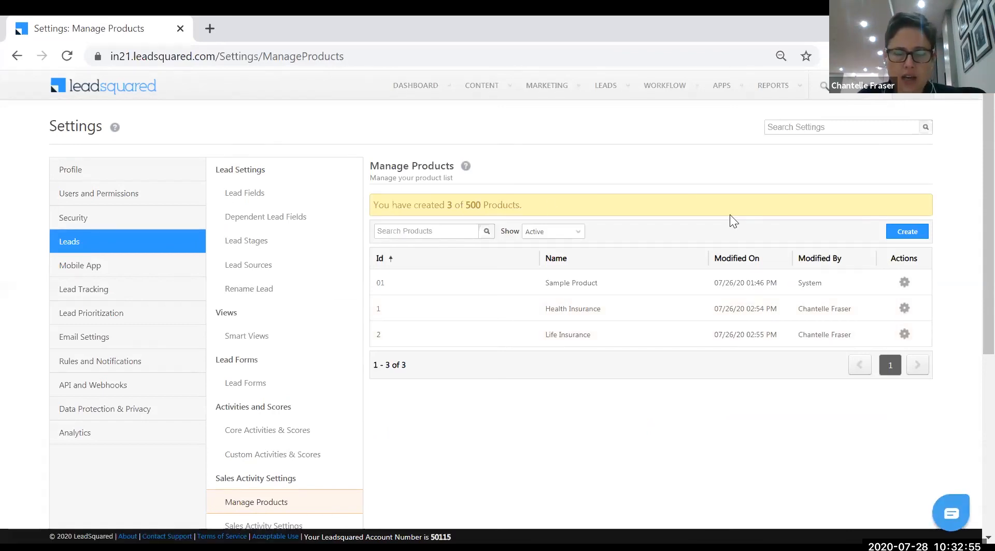
{"action": "left_click", "coordinate": [912, 233]}
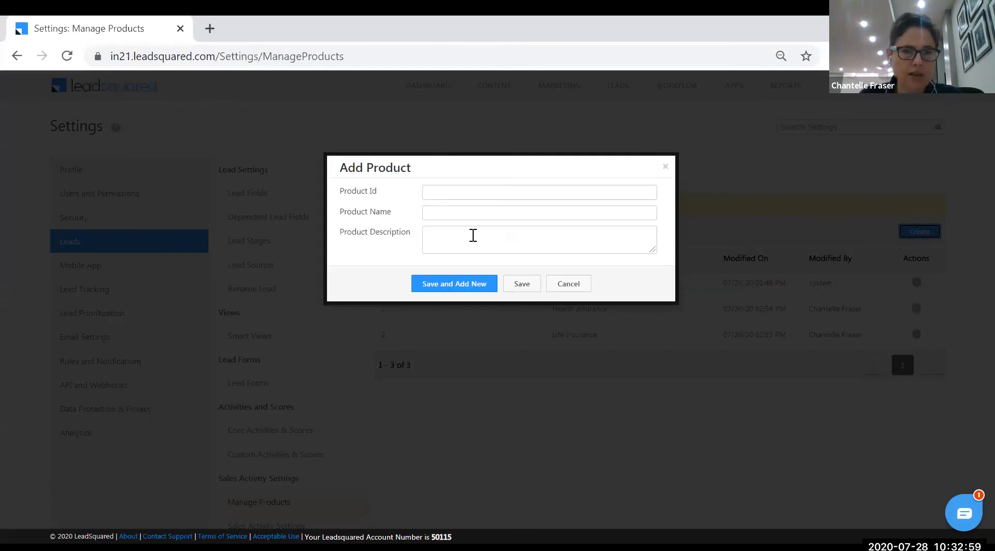
{"action": "type", "text": "Thr"}
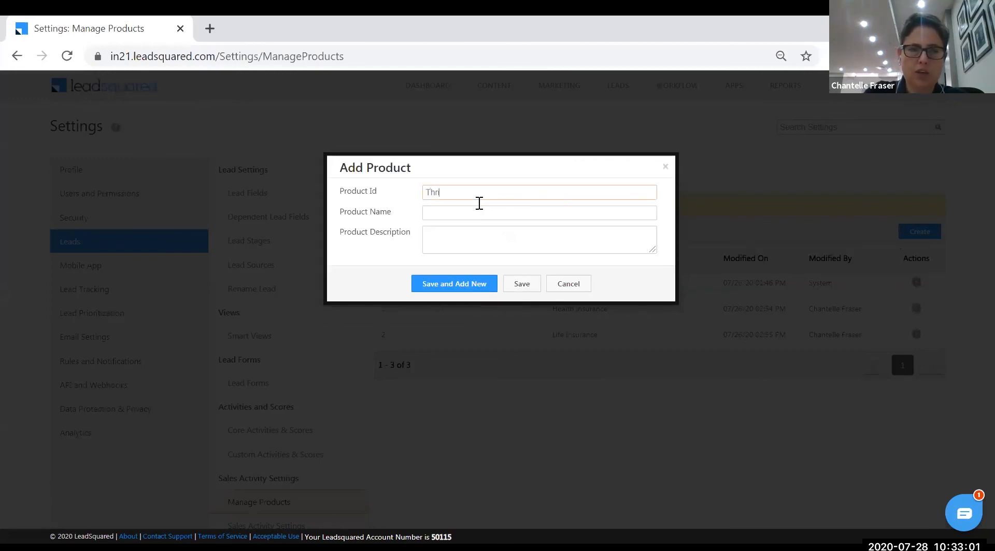
{"action": "key", "text": "BackSpace"}
{"action": "key", "text": "BackSpace"}
{"action": "type", "text": "4"}
{"action": "left_click", "coordinate": [466, 213]}
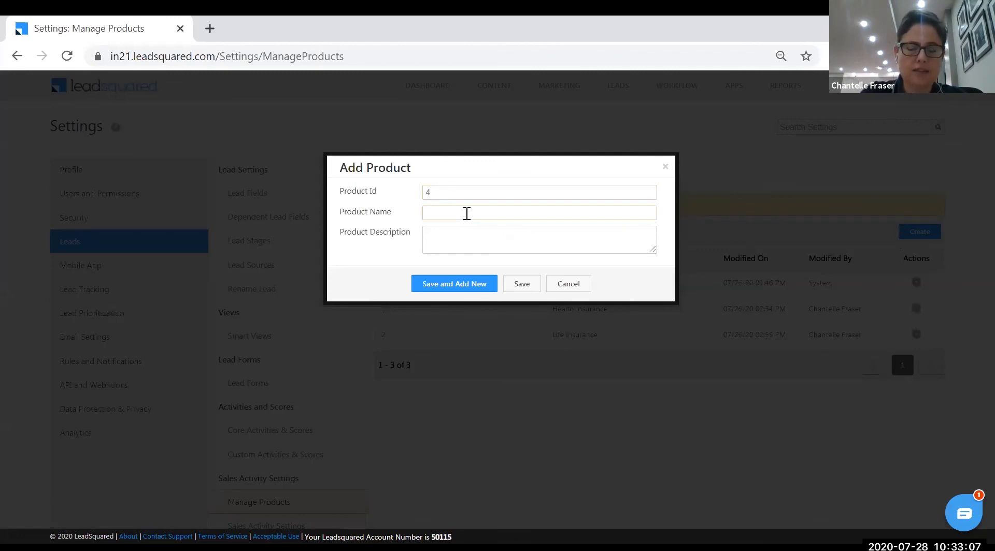
{"action": "type", "text": "Third P"}
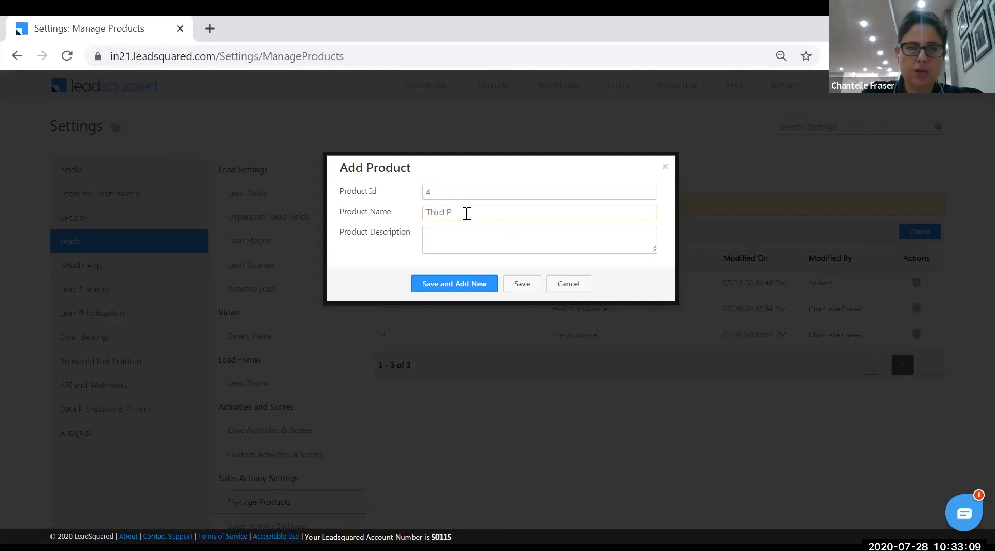
{"action": "type", "text": "arty Insuarruance"}
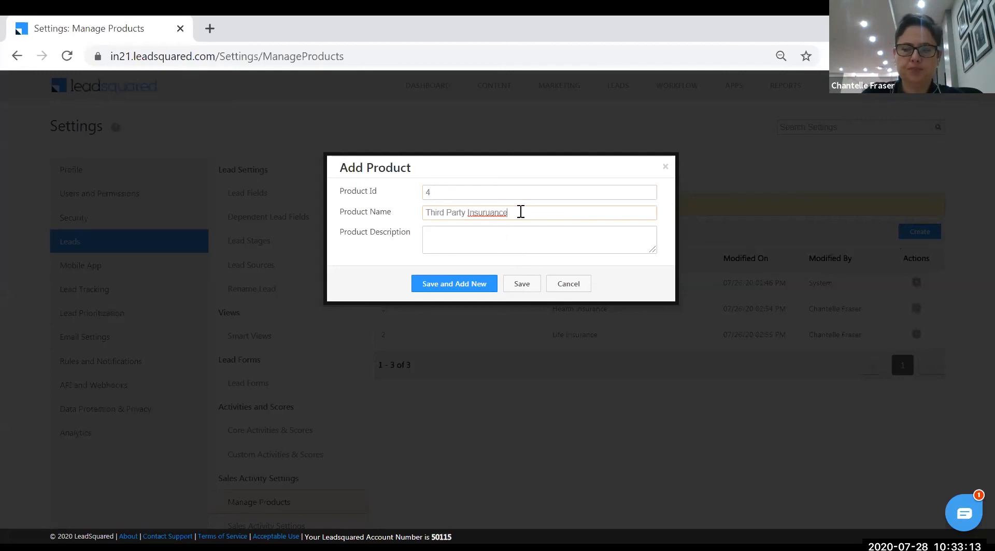
{"action": "key", "text": "BackSpace"}
{"action": "key", "text": "BackSpace"}
{"action": "type", "text": "rance"}
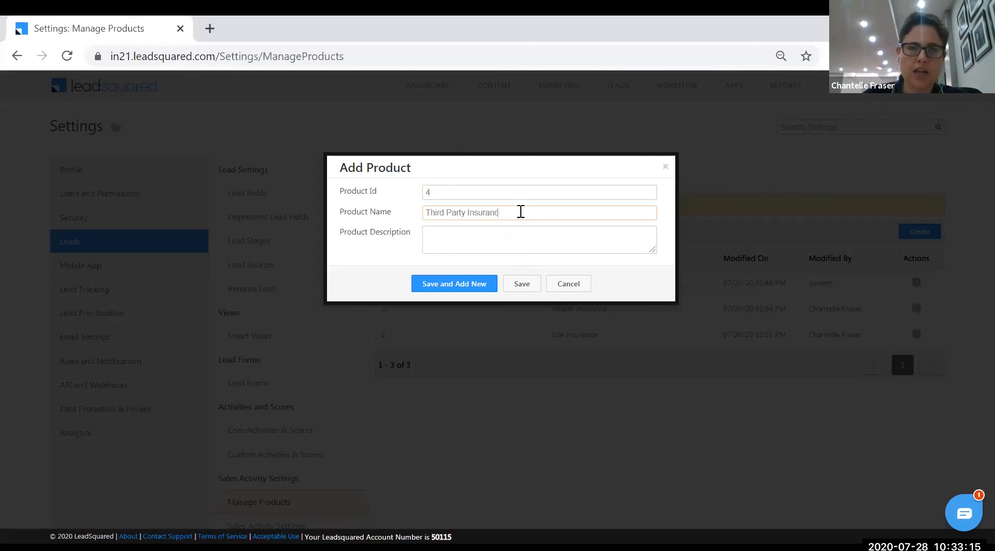
{"action": "left_click", "coordinate": [520, 284]}
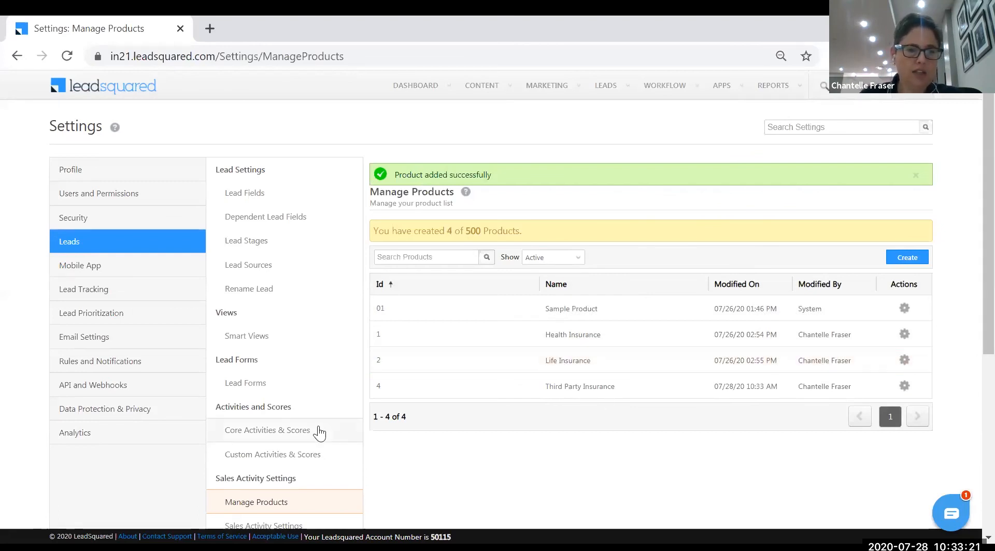
{"action": "scroll", "coordinate": [305, 414], "scroll_direction": "down", "scroll_amount": 3}
Enable Log Activity Changes in Sales Activity Settings and save
{"action": "left_click", "coordinate": [289, 381]}
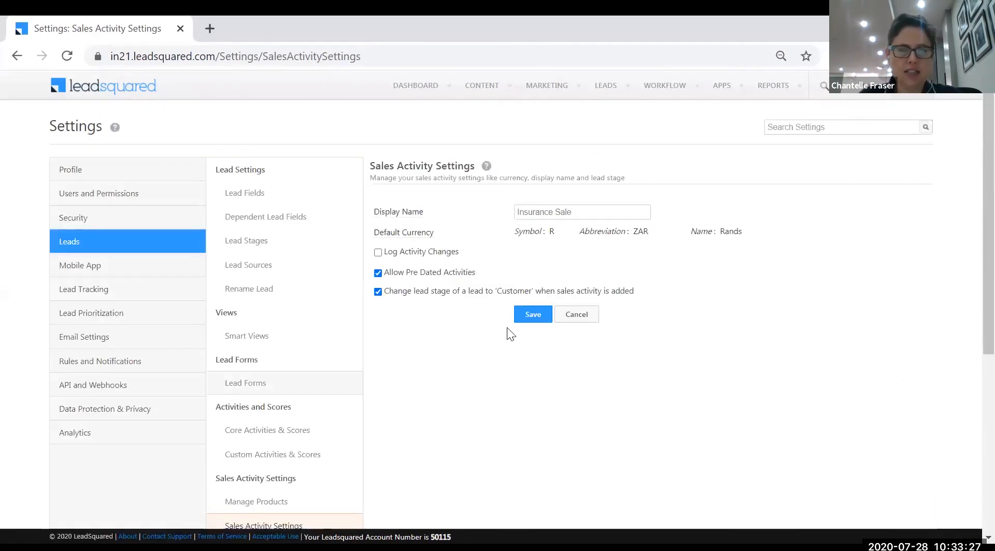
{"action": "left_click", "coordinate": [378, 254]}
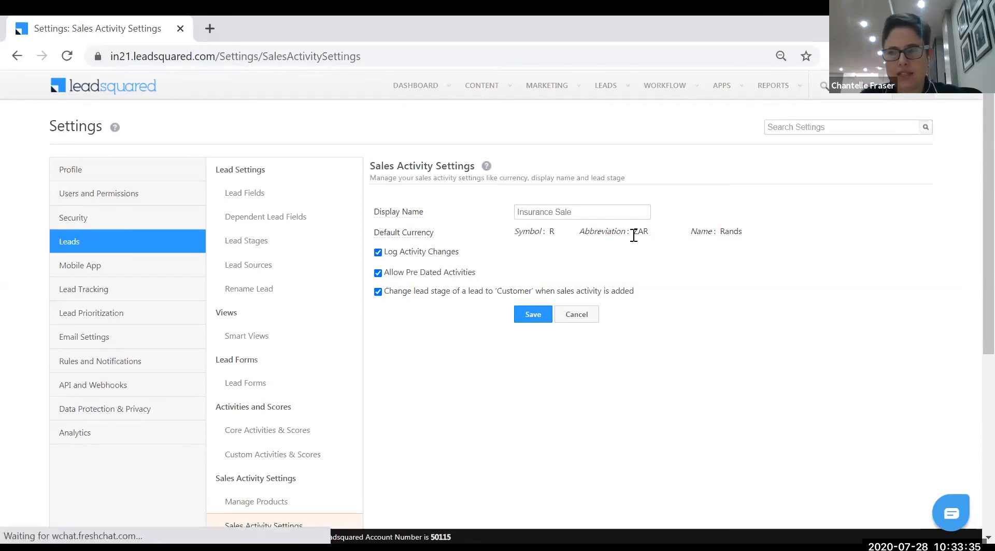
{"action": "left_click", "coordinate": [533, 314]}
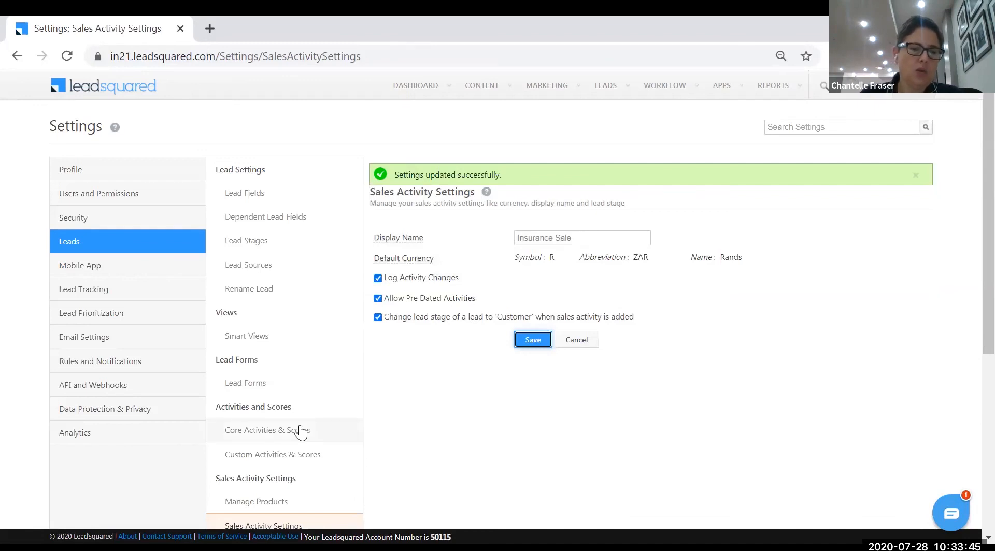
{"action": "scroll", "coordinate": [301, 430], "scroll_direction": "down", "scroll_amount": 3}
{"action": "scroll", "coordinate": [300, 424], "scroll_direction": "down", "scroll_amount": 2}
{"action": "scroll", "coordinate": [279, 399], "scroll_direction": "down", "scroll_amount": 2}
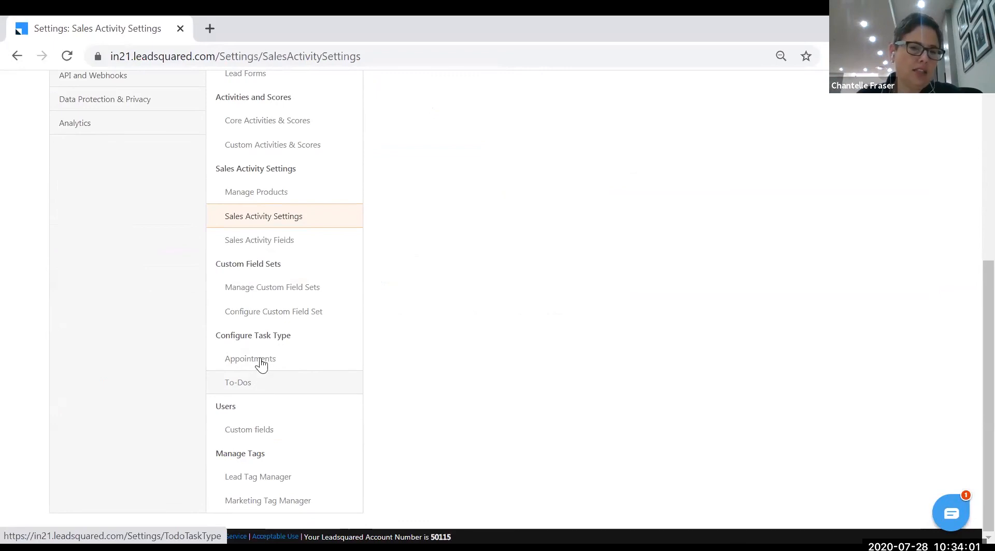
View the Appointments task types, then open the To-Dos list with Follow-Up and Phone Call
{"action": "left_click", "coordinate": [261, 365]}
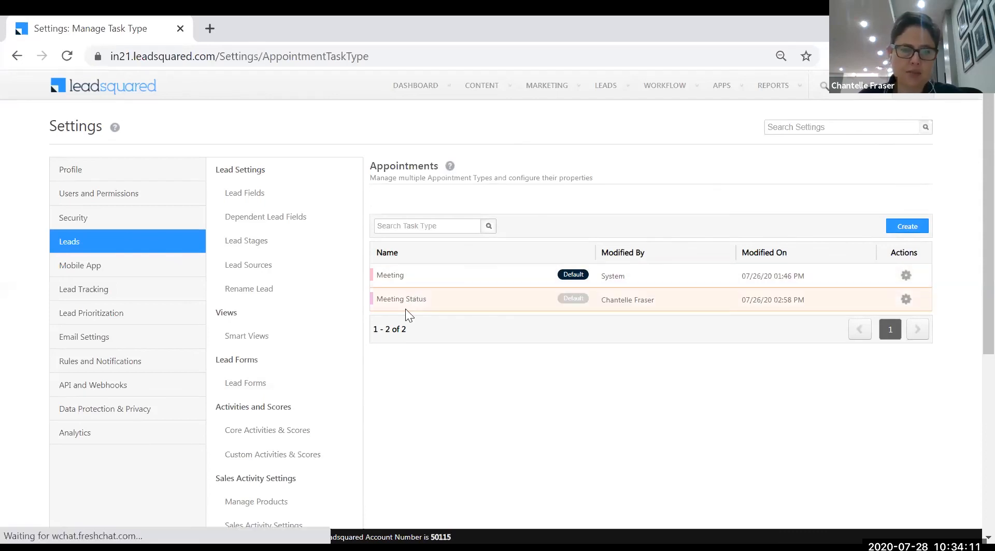
{"action": "scroll", "coordinate": [311, 420], "scroll_direction": "down", "scroll_amount": 6}
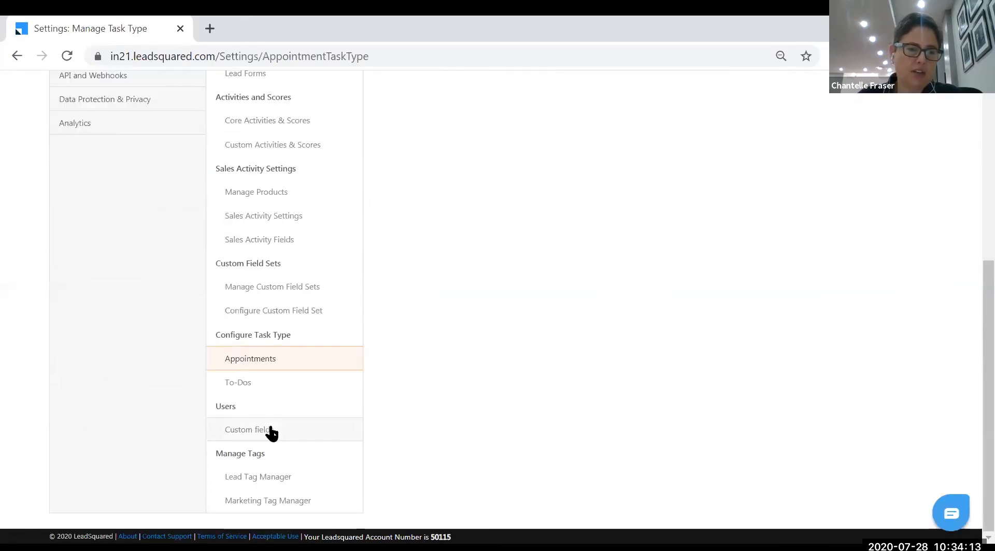
{"action": "left_click", "coordinate": [249, 388]}
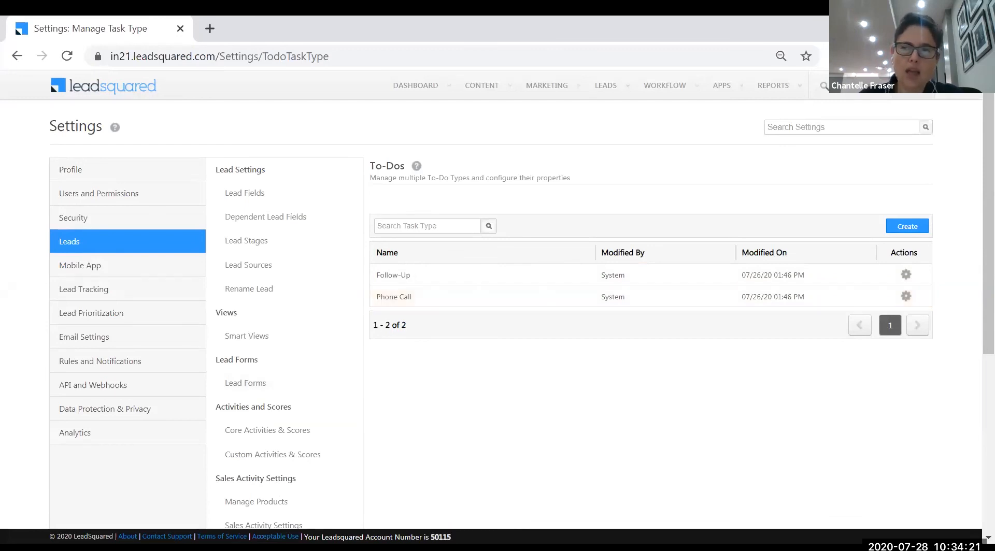
Create a To-Do task type named 'Demo', keeping the default fields and form layout
{"action": "left_click", "coordinate": [906, 227]}
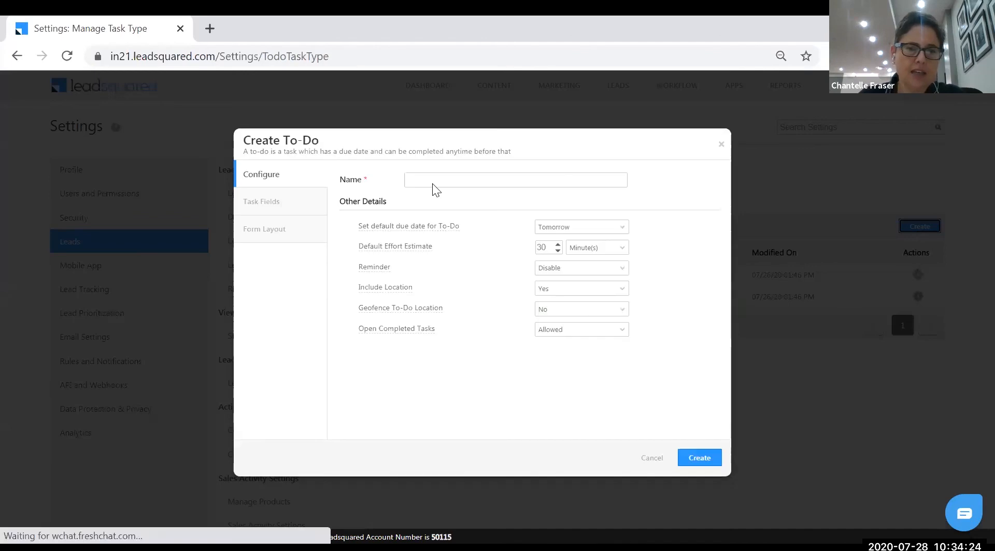
{"action": "left_click", "coordinate": [430, 179]}
{"action": "type", "text": "Demo"}
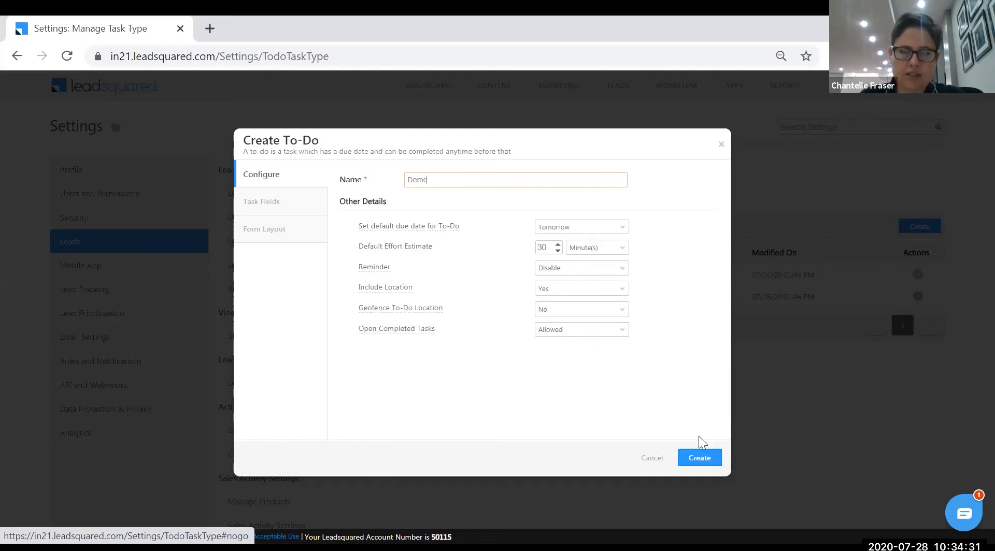
{"action": "left_click", "coordinate": [699, 457]}
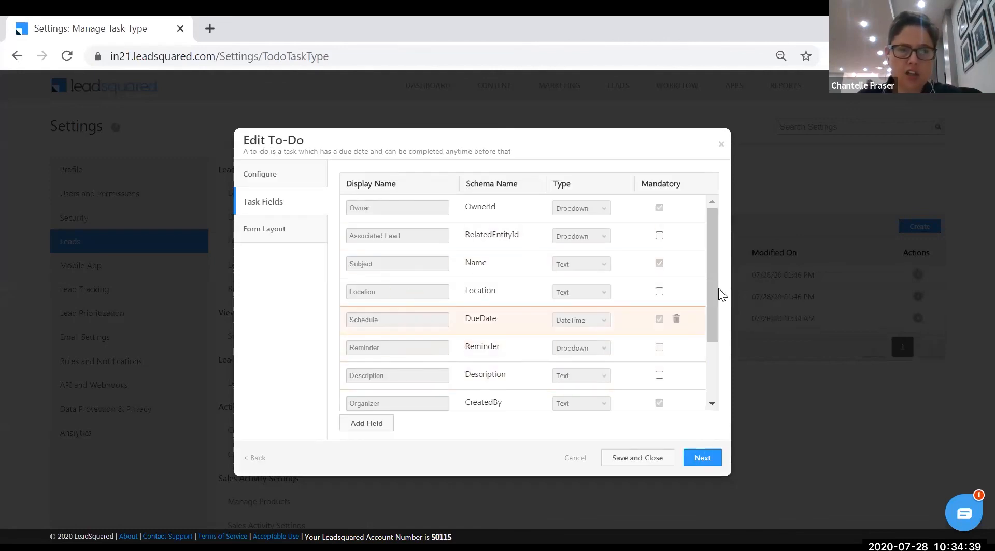
{"action": "scroll", "coordinate": [717, 331], "scroll_direction": "down", "scroll_amount": 1}
{"action": "left_click_drag", "start_coordinate": [718, 359], "coordinate": [714, 224]}
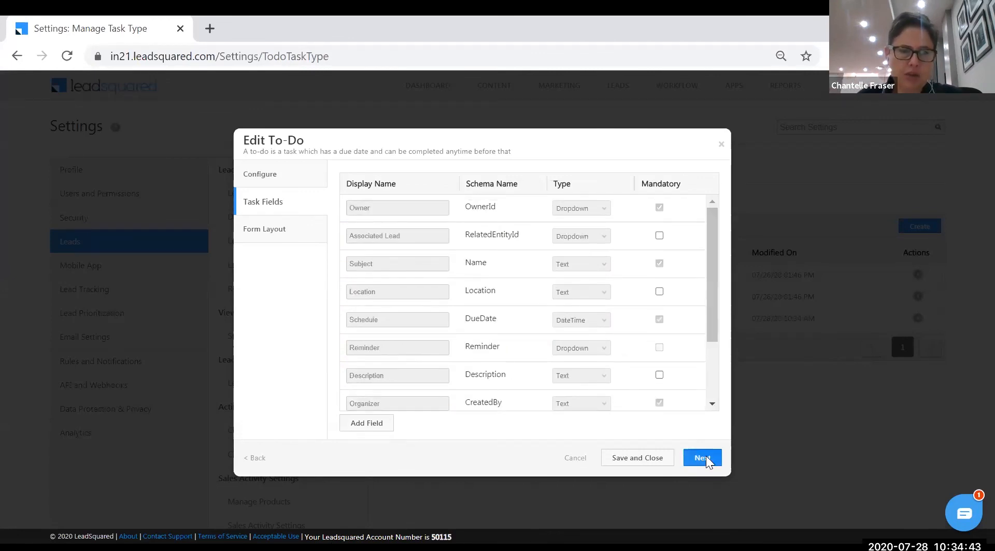
{"action": "left_click", "coordinate": [704, 458]}
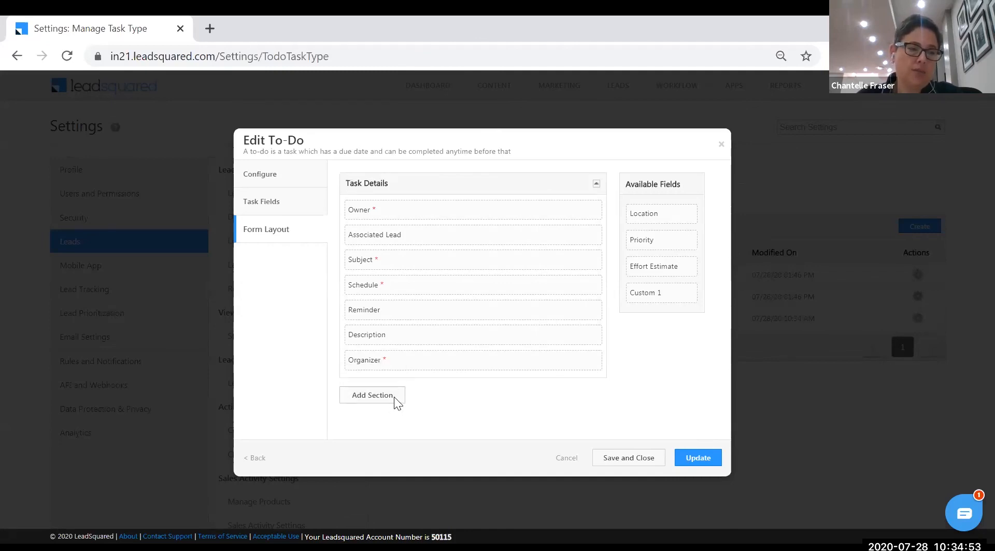
{"action": "left_click", "coordinate": [709, 458]}
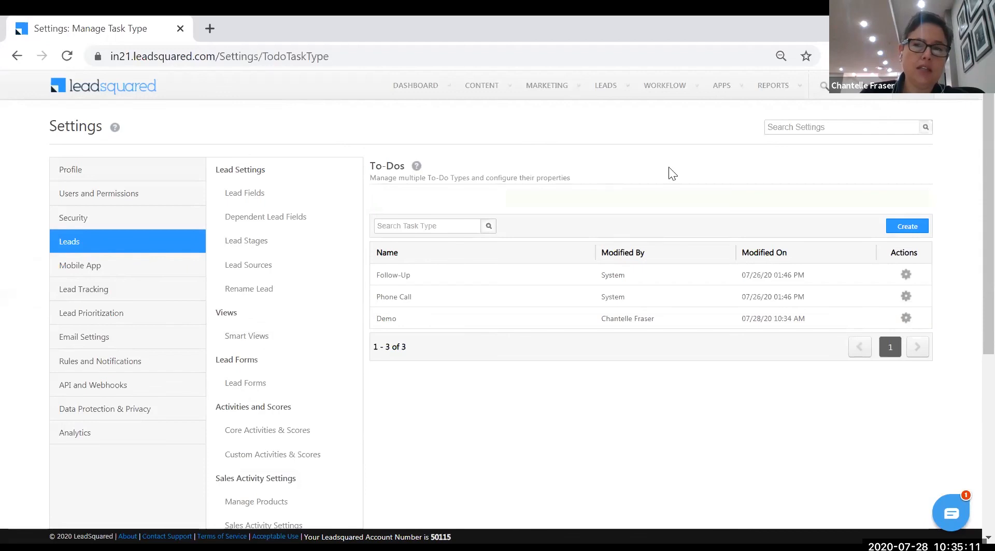
Open Manage Forms, view Document Collection in Live Edit, then return to the forms list
{"action": "mouse_move", "coordinate": [678, 92]}
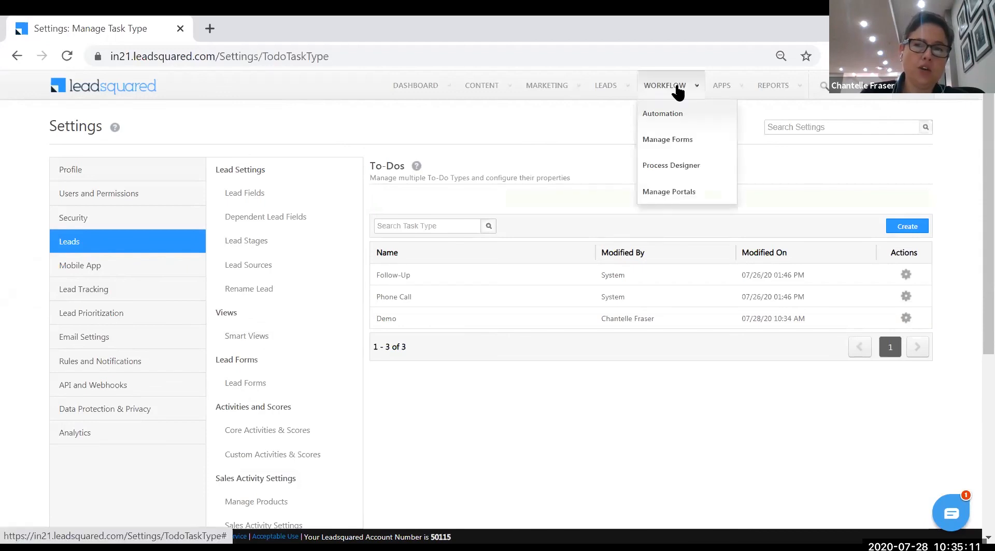
{"action": "left_click", "coordinate": [673, 139]}
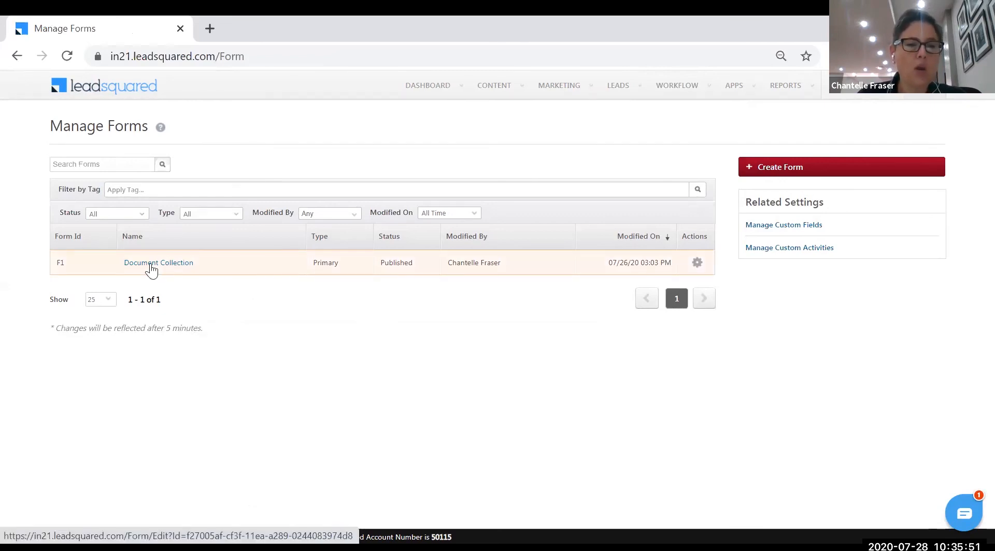
{"action": "left_click", "coordinate": [697, 263]}
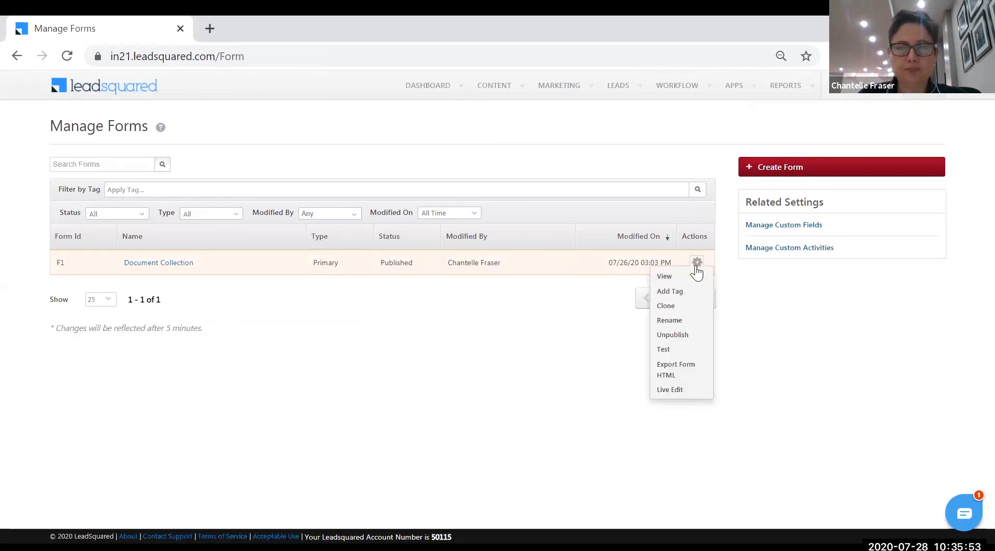
{"action": "left_click", "coordinate": [697, 395]}
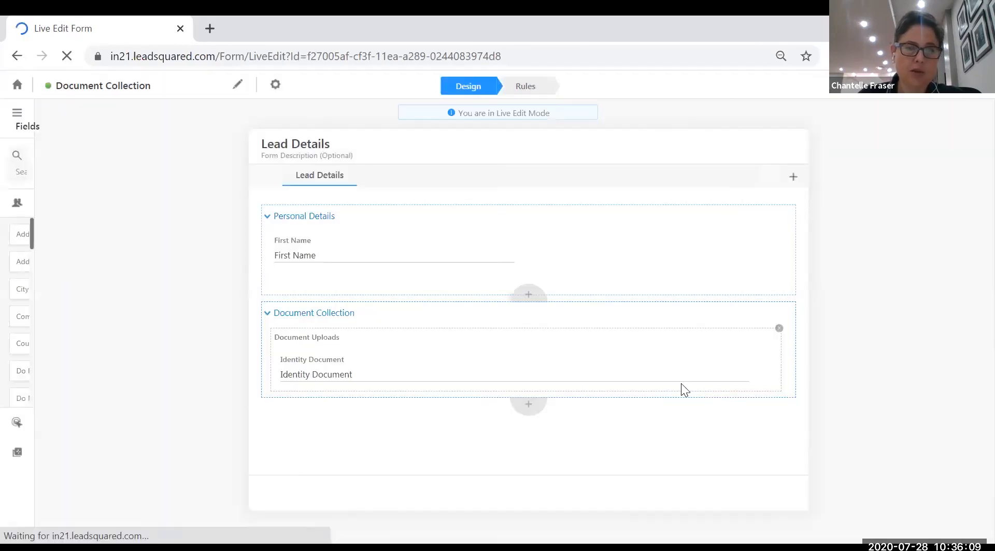
{"action": "right_click", "coordinate": [696, 387]}
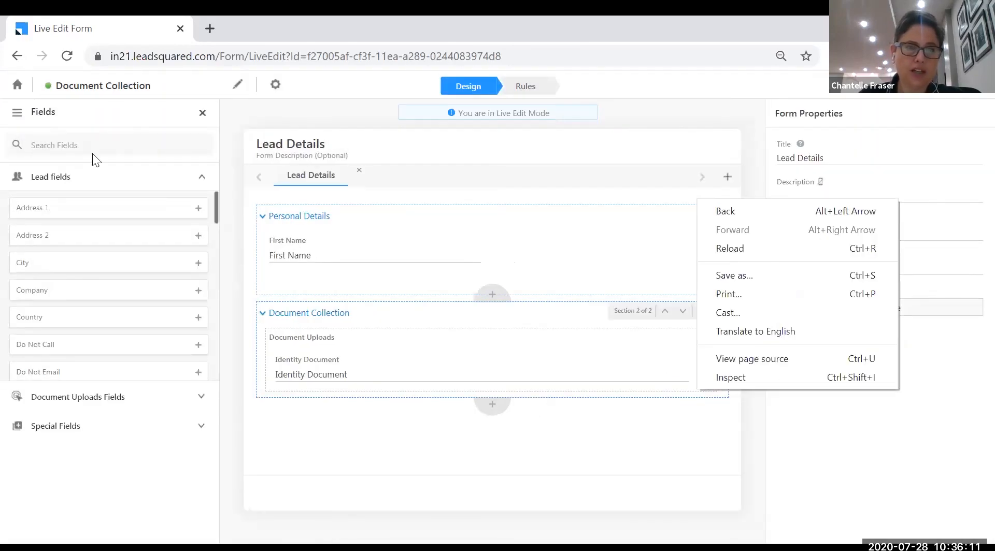
{"action": "left_click", "coordinate": [16, 57]}
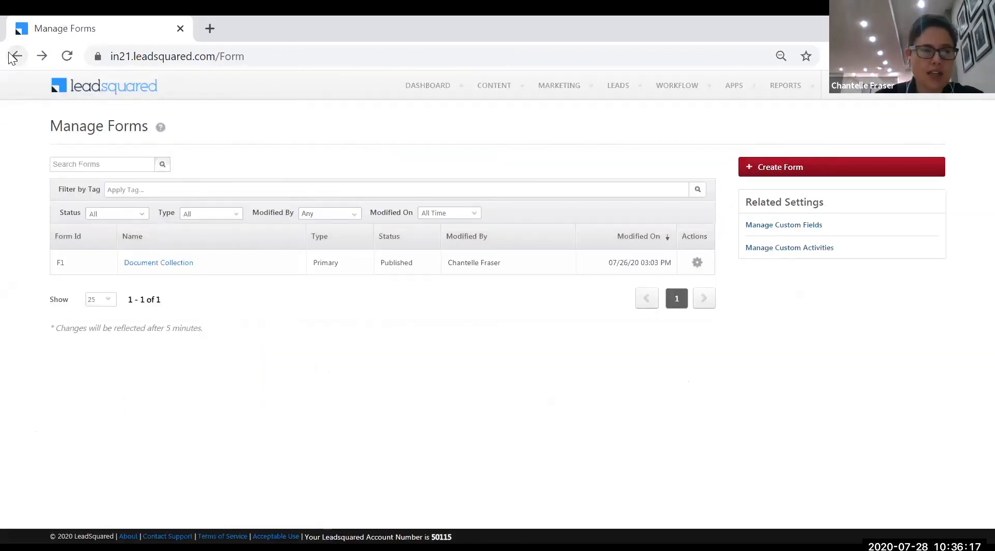
Start a new form and name it 'Fica document collection'
{"action": "left_click", "coordinate": [771, 174]}
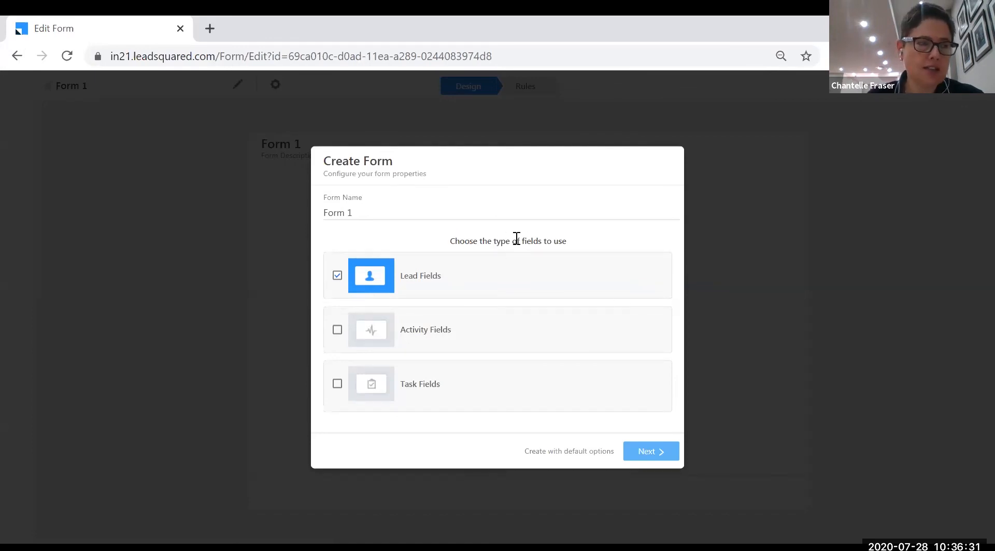
{"action": "left_click_drag", "start_coordinate": [354, 213], "coordinate": [301, 212]}
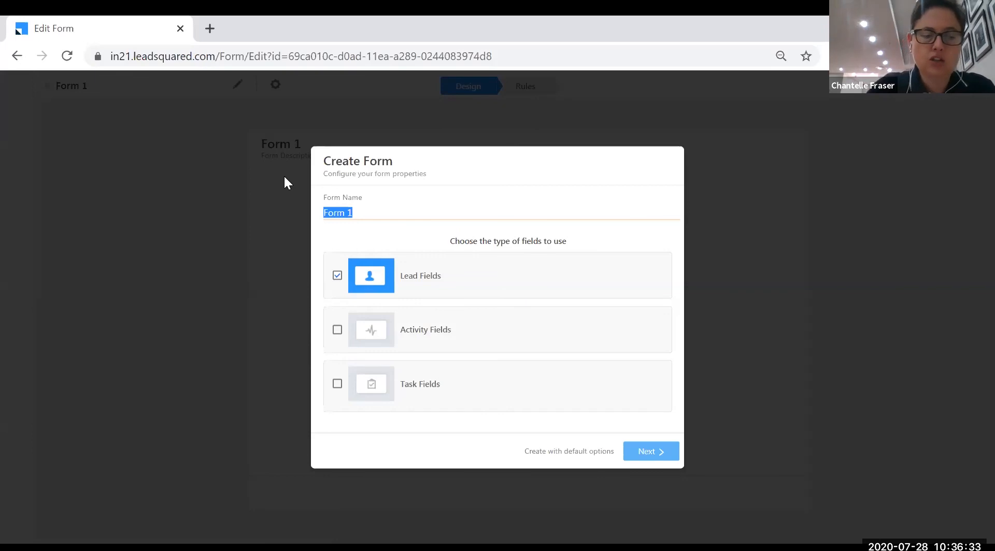
{"action": "type", "text": "Fica "}
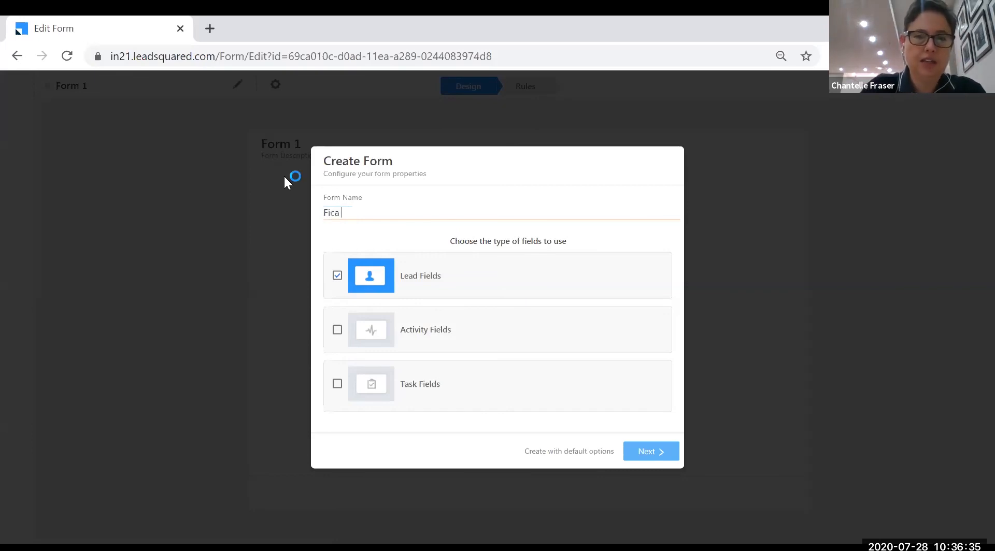
{"action": "type", "text": "documents"}
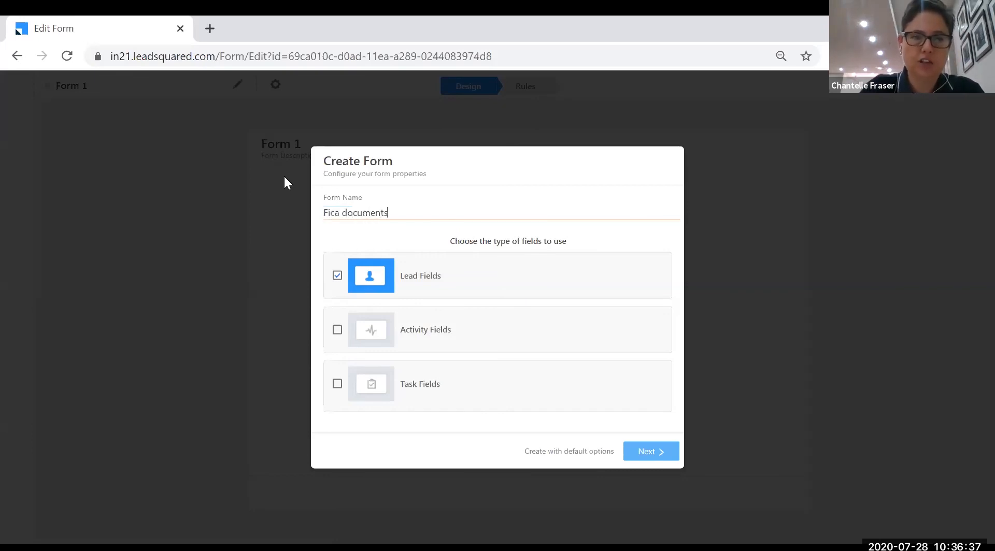
{"action": "key", "text": "BackSpace"}
{"action": "type", "text": "collection"}
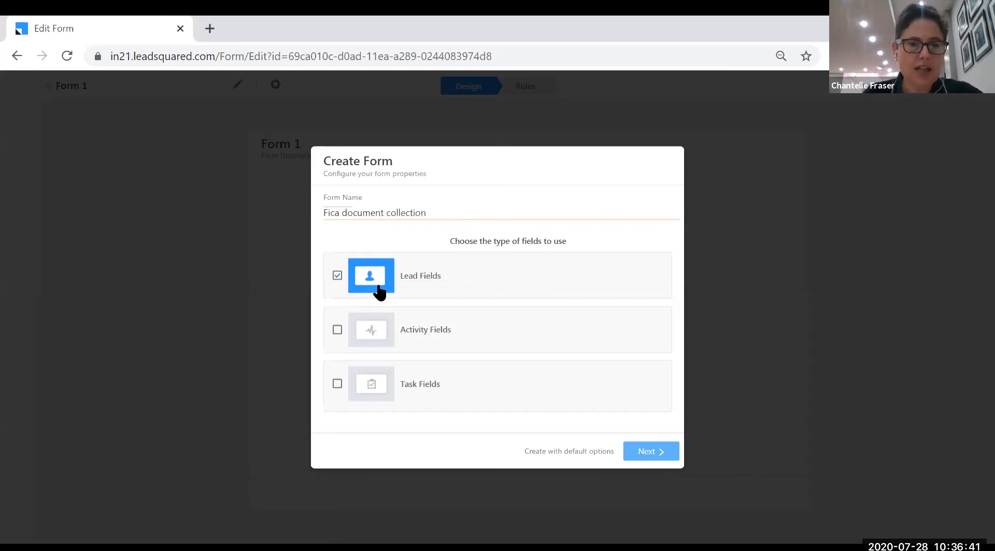
Include Document Uploads activity fields and create it as a primary, single-step form
{"action": "left_click", "coordinate": [337, 331]}
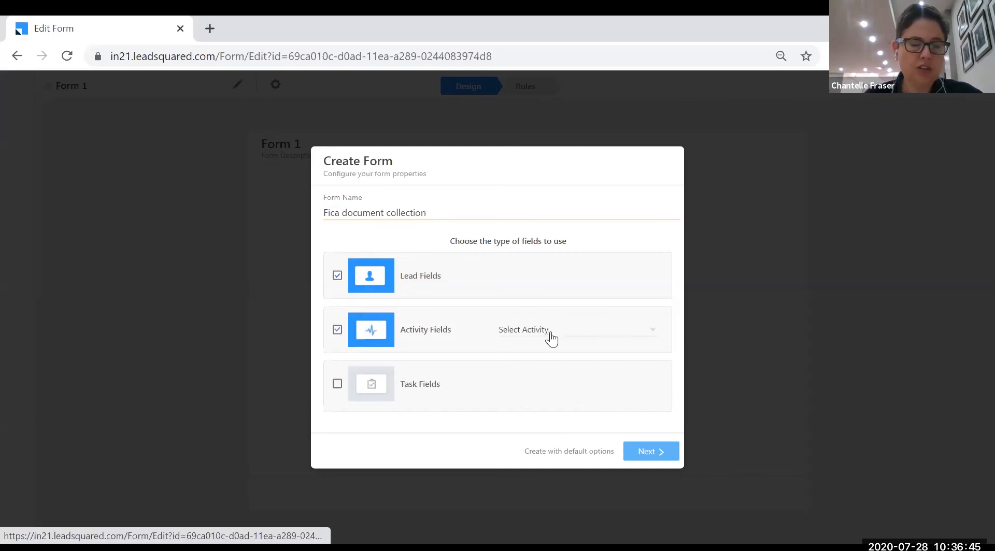
{"action": "left_click", "coordinate": [651, 334]}
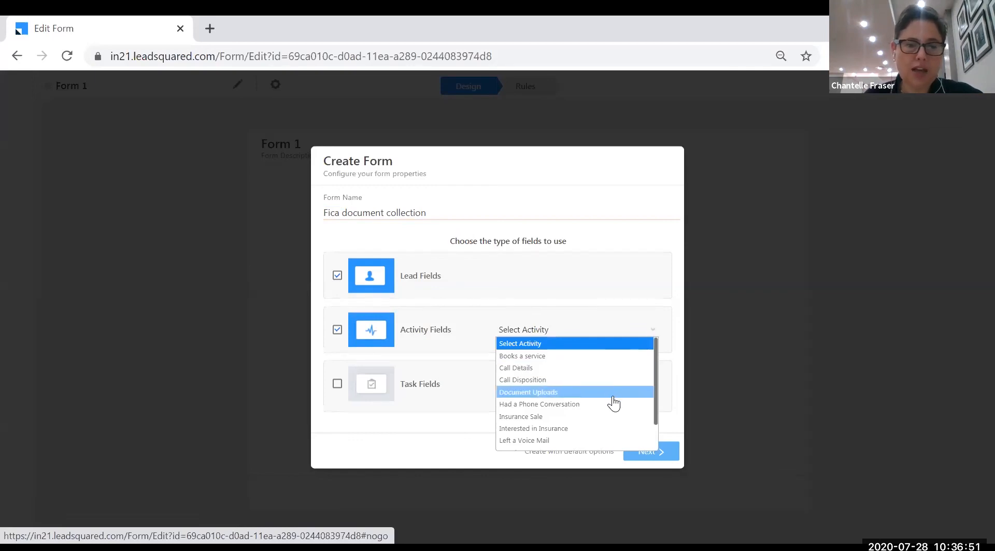
{"action": "scroll", "coordinate": [611, 405], "scroll_direction": "down", "scroll_amount": 2}
{"action": "scroll", "coordinate": [582, 408], "scroll_direction": "up", "scroll_amount": 2}
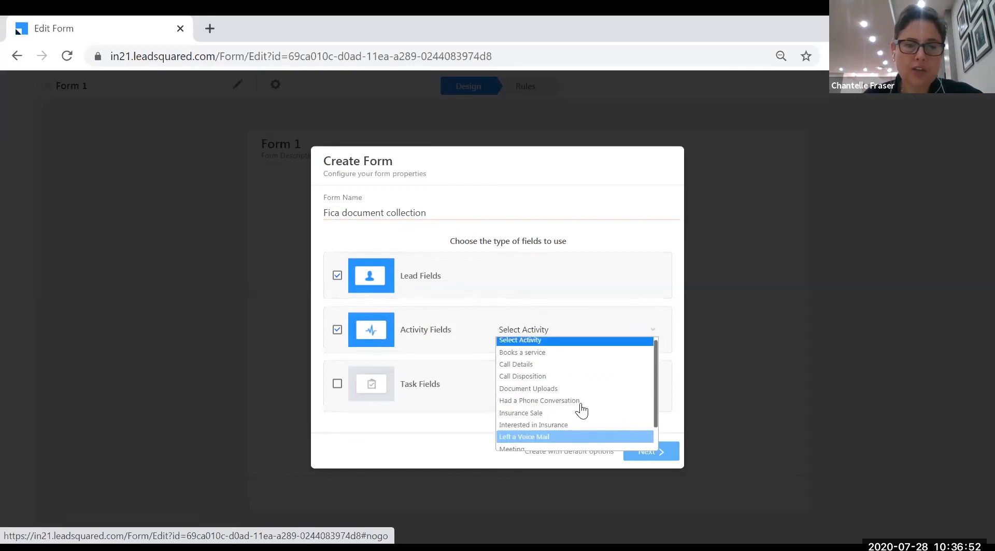
{"action": "left_click", "coordinate": [555, 395]}
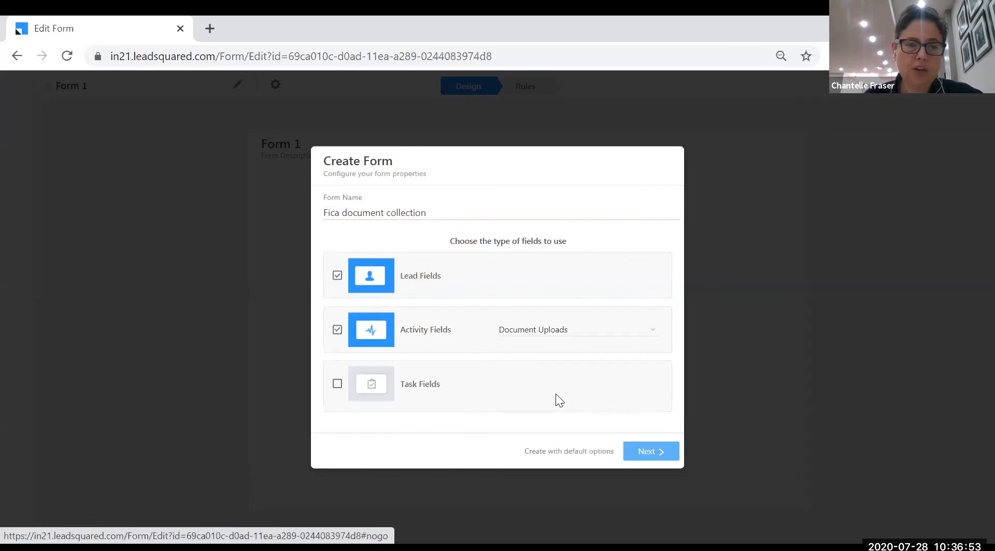
{"action": "left_click", "coordinate": [651, 452]}
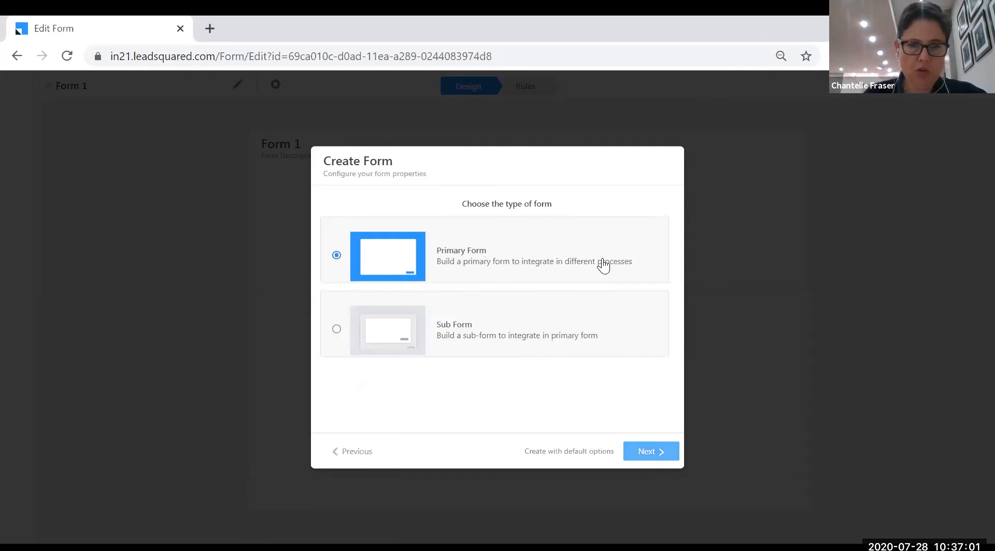
{"action": "left_click", "coordinate": [651, 455]}
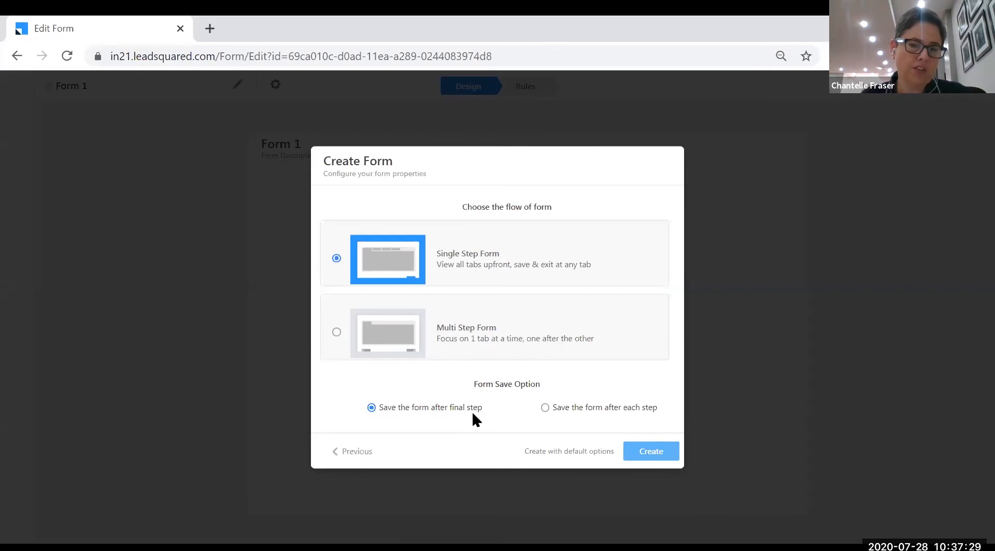
{"action": "left_click", "coordinate": [655, 448]}
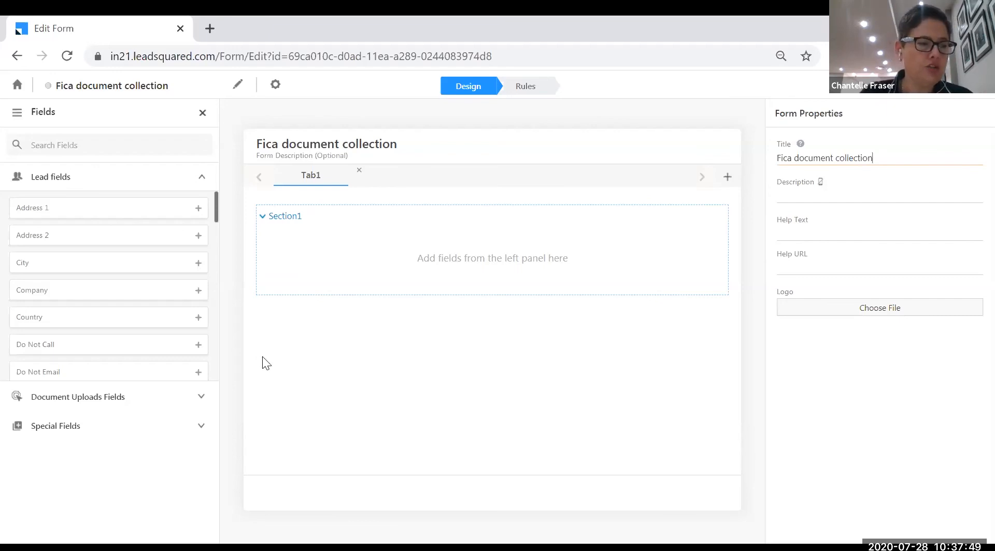
Rename the first tab from Tab1 to 'FICA Documents'
{"action": "left_click", "coordinate": [317, 179]}
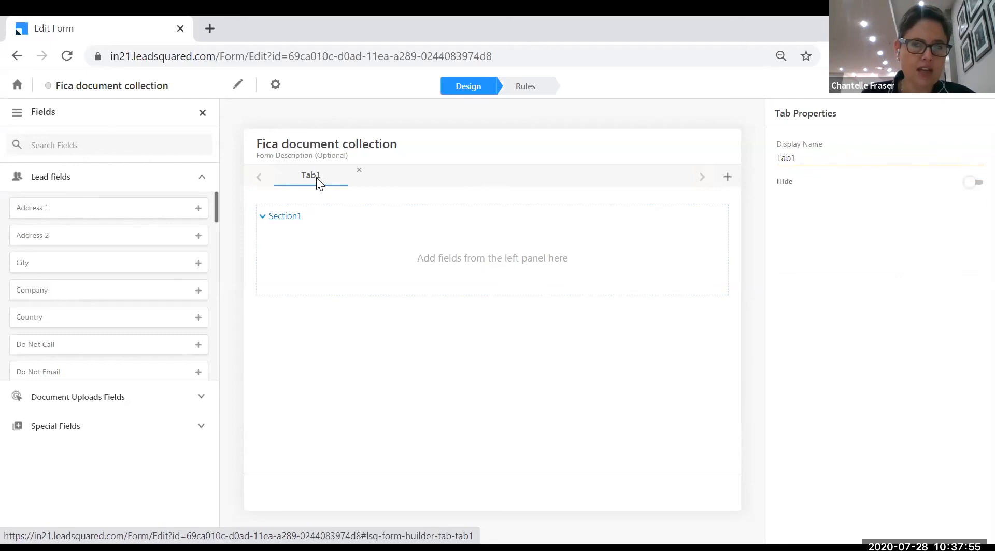
{"action": "key", "text": "BackSpace"}
{"action": "key", "text": "BackSpace"}
{"action": "key", "text": "BackSpace"}
{"action": "type", "text": "FICA k"}
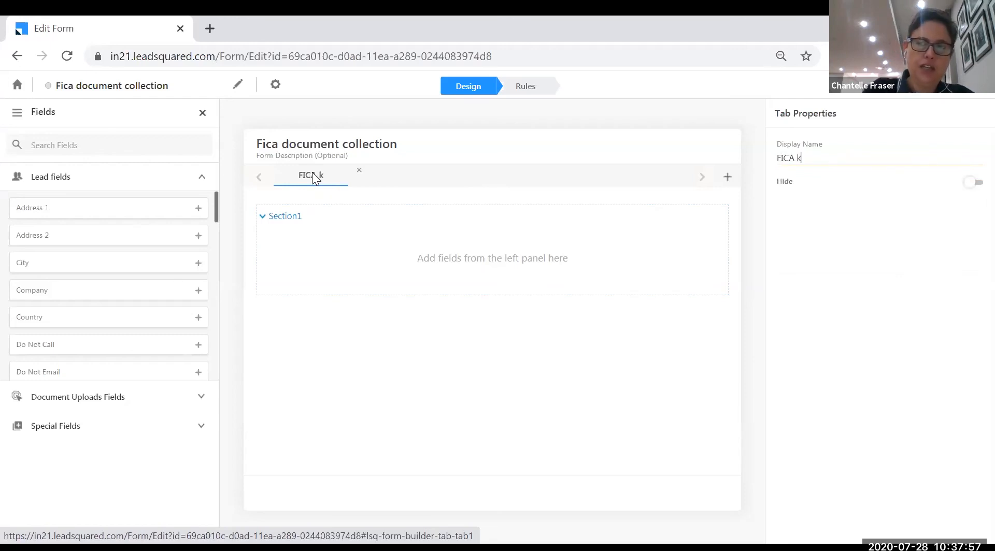
{"action": "key", "text": "BackSpace"}
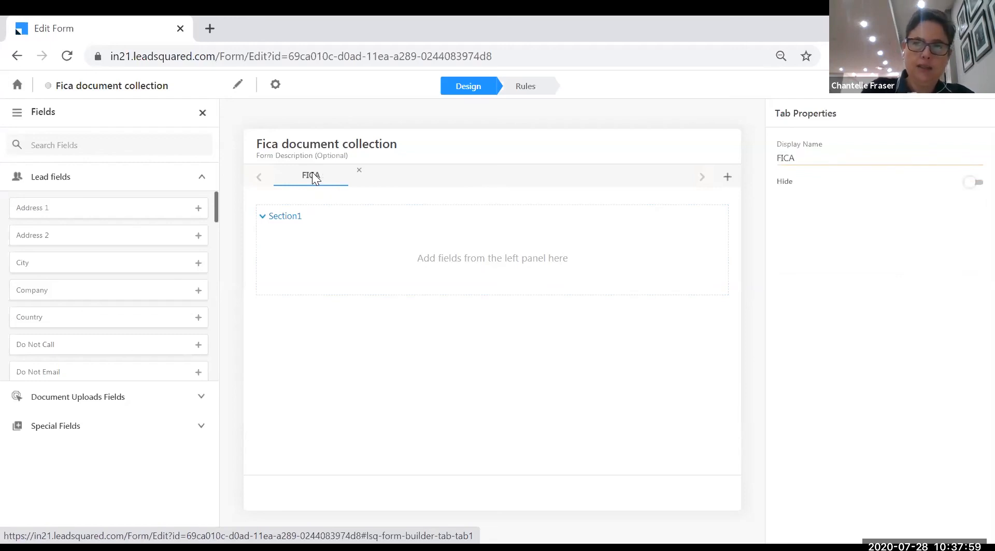
{"action": "type", "text": "Documents"}
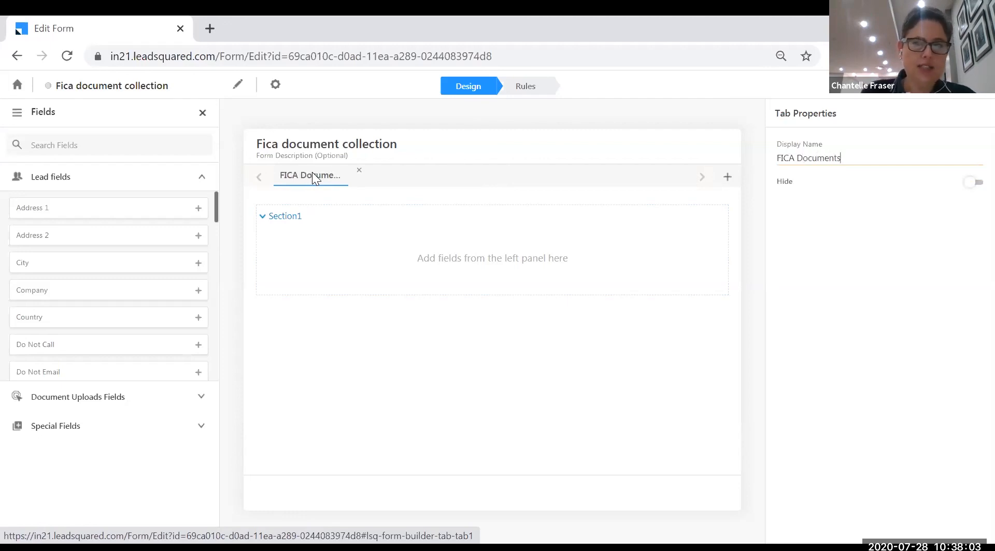
Add the Document Uploads, Notes and First Name fields to Section1, with First Name at the top
{"action": "left_click", "coordinate": [294, 222]}
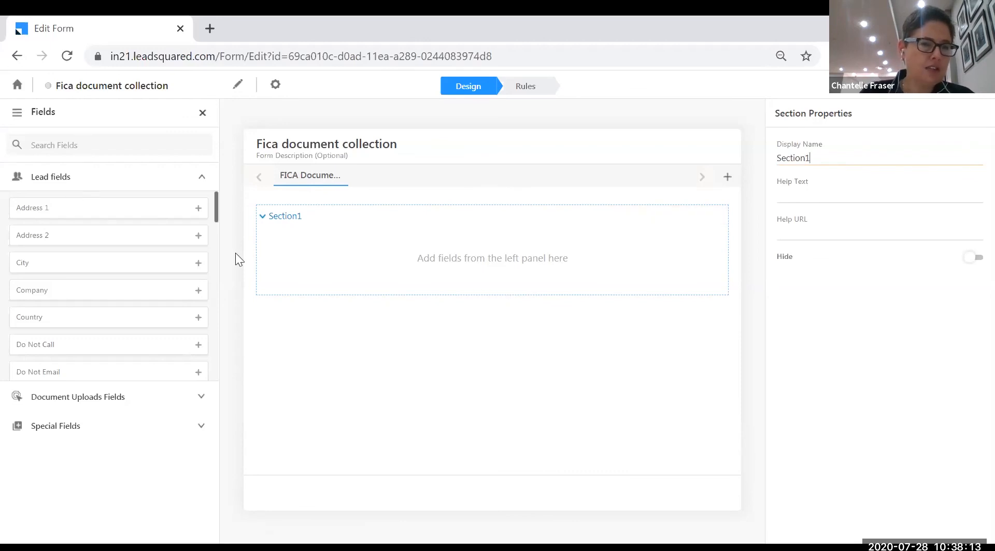
{"action": "left_click", "coordinate": [139, 396]}
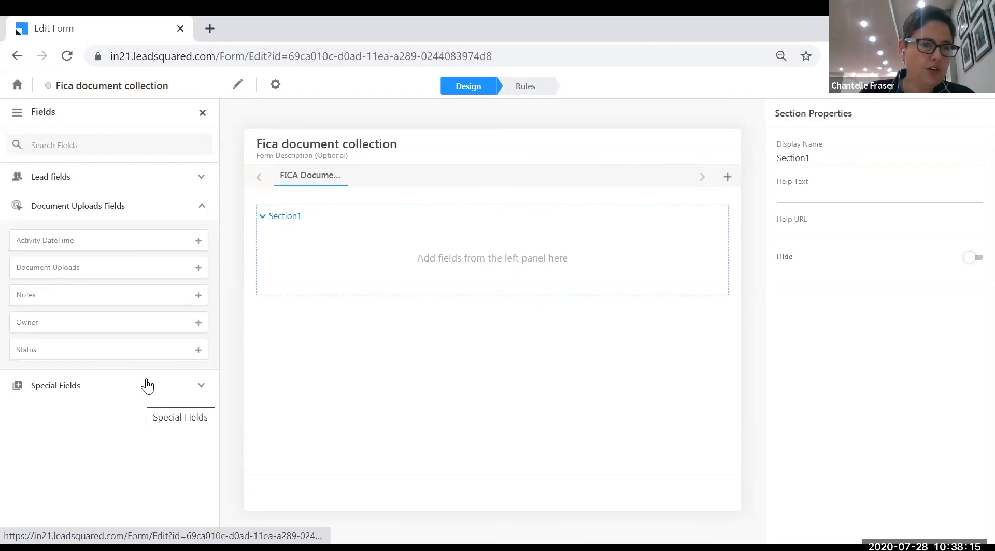
{"action": "left_click_drag", "start_coordinate": [116, 266], "coordinate": [363, 262]}
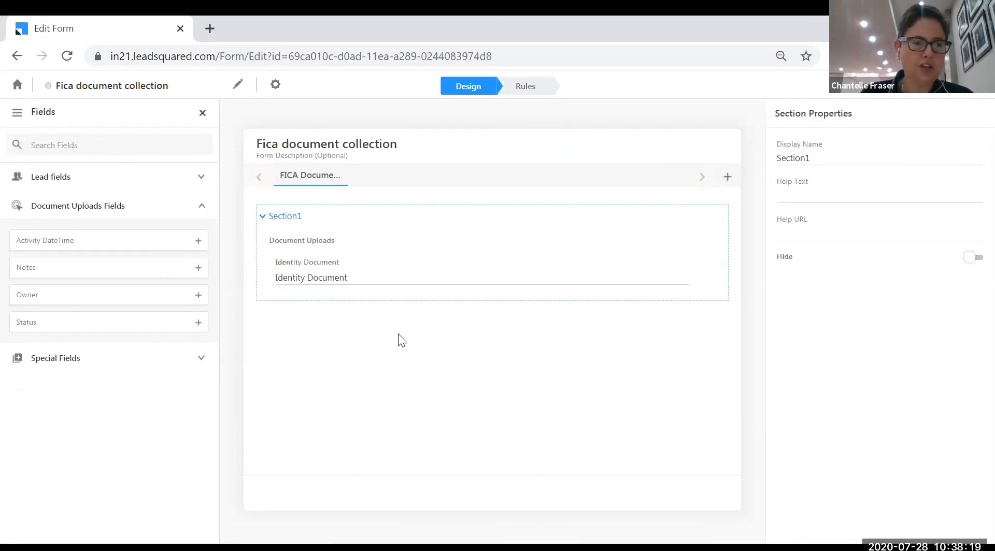
{"action": "left_click_drag", "start_coordinate": [51, 267], "coordinate": [337, 305]}
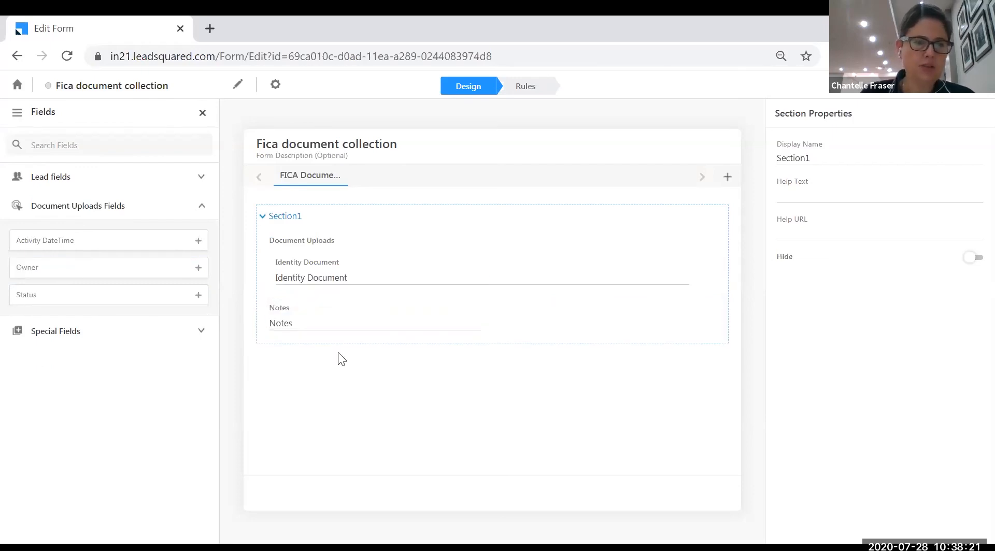
{"action": "left_click", "coordinate": [58, 178]}
{"action": "scroll", "coordinate": [104, 284], "scroll_direction": "down", "scroll_amount": 3}
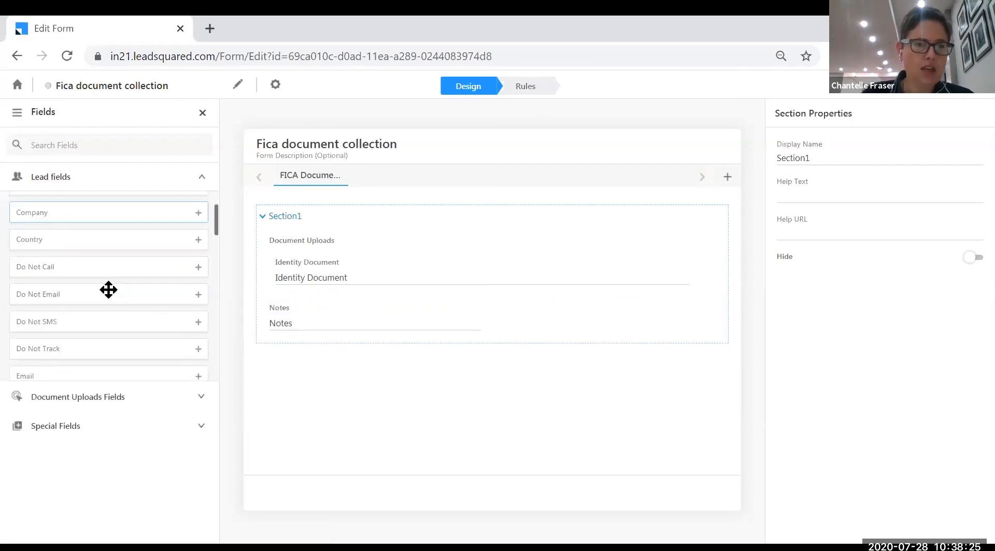
{"action": "scroll", "coordinate": [108, 289], "scroll_direction": "down", "scroll_amount": 2}
{"action": "left_click_drag", "start_coordinate": [103, 273], "coordinate": [457, 340]}
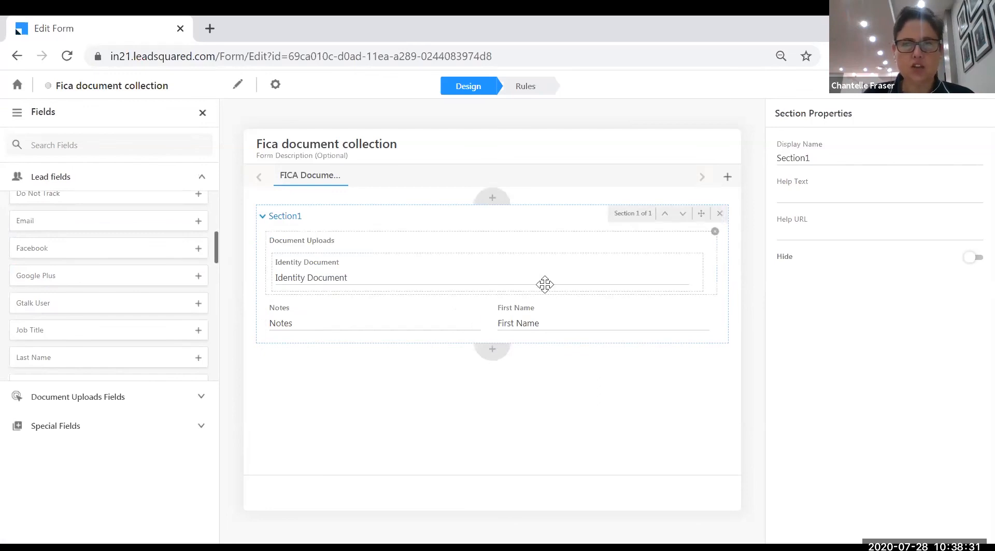
{"action": "left_click_drag", "start_coordinate": [595, 312], "coordinate": [419, 236]}
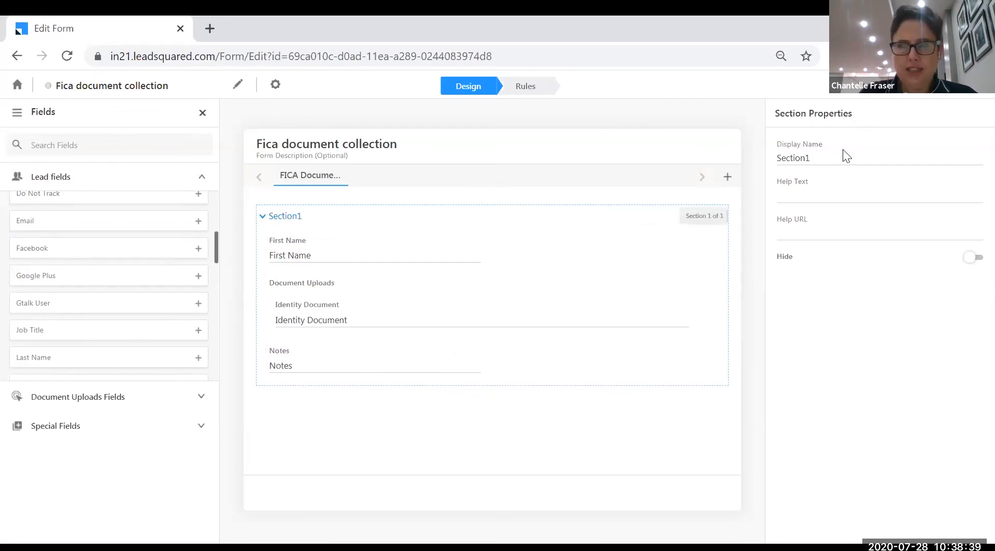
Rename Section1 to 'FICA' and publish the form
{"action": "left_click_drag", "start_coordinate": [835, 156], "coordinate": [765, 155]}
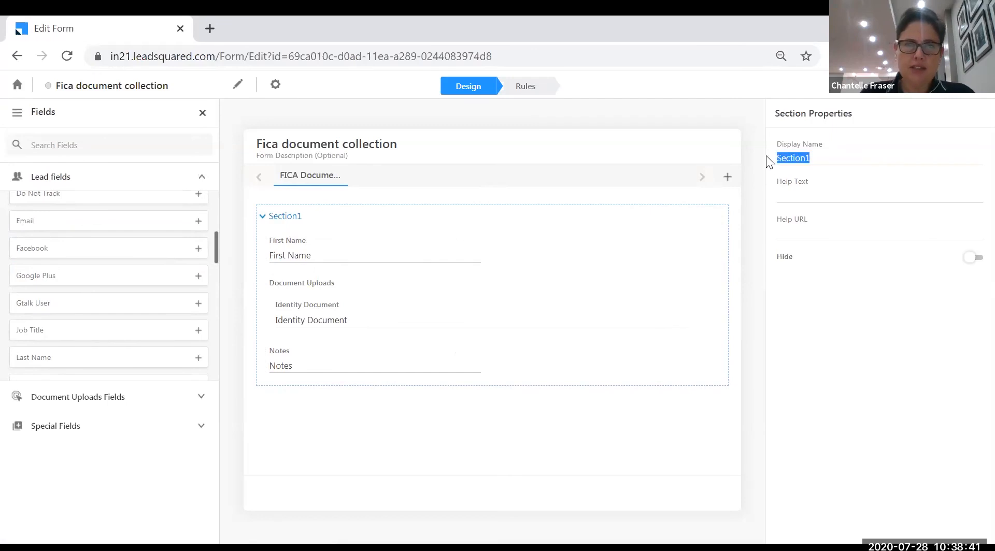
{"action": "type", "text": "IF"}
{"action": "key", "text": "BackSpace"}
{"action": "key", "text": "BackSpace"}
{"action": "type", "text": "FIAC C"}
{"action": "key", "text": "BackSpace"}
{"action": "key", "text": "BackSpace"}
{"action": "key", "text": "BackSpace"}
{"action": "key", "text": "BackSpace"}
{"action": "type", "text": "CA"}
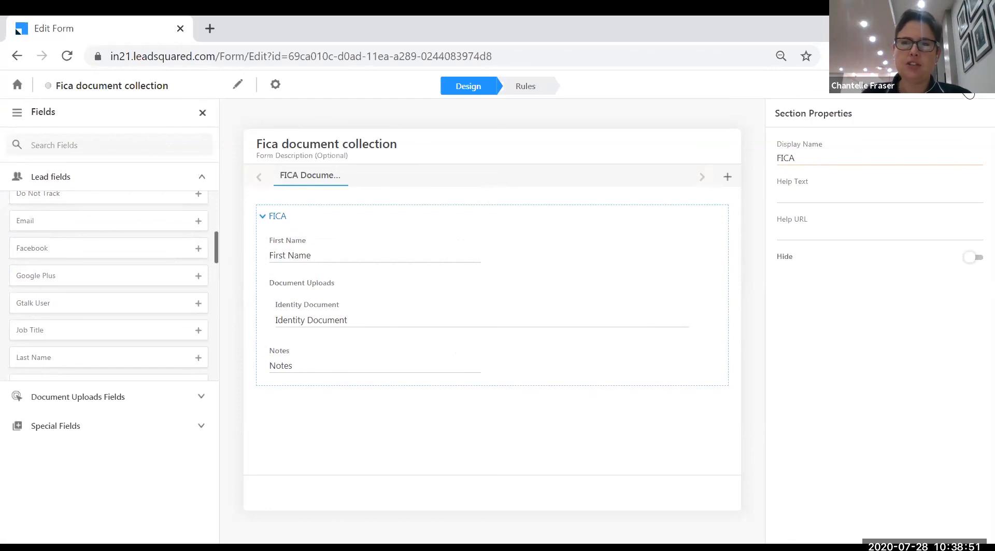
{"action": "left_click", "coordinate": [968, 87]}
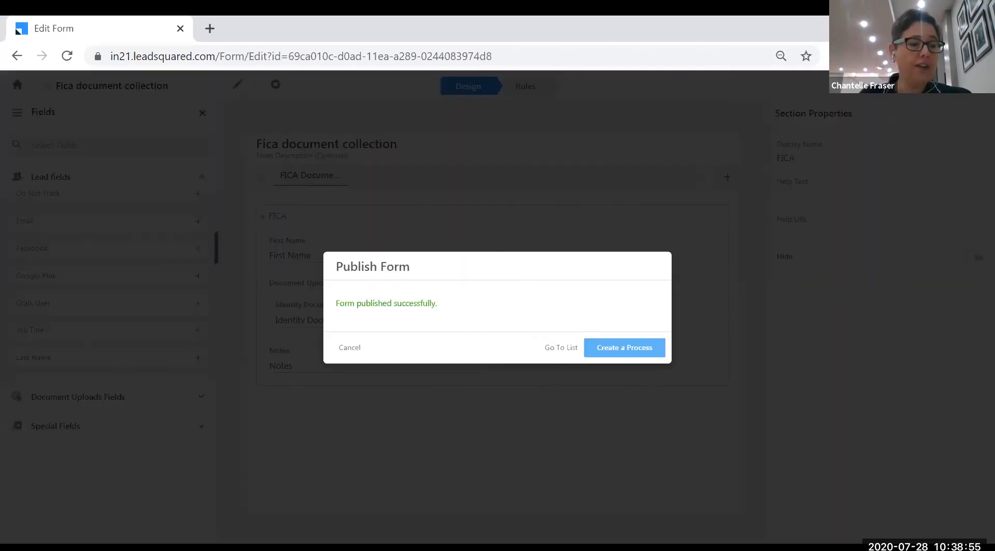
Choose 'Create a Process' in the Publish Form dialog to start Process 2
{"action": "left_click", "coordinate": [642, 348]}
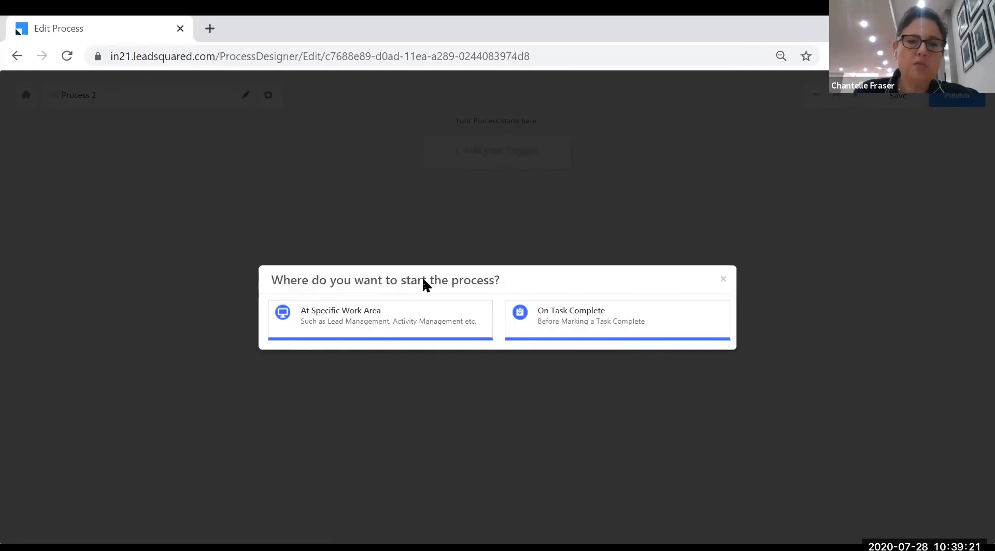
Start at specific work areas: web Document Uploads, and Lead Grid Add Activity on web and mobile
{"action": "left_click", "coordinate": [329, 328]}
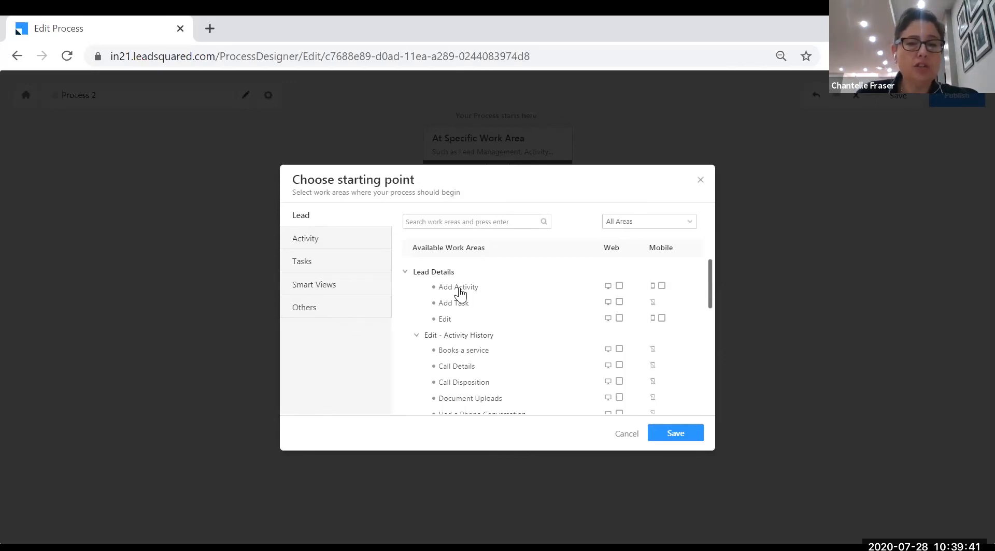
{"action": "left_click", "coordinate": [689, 226]}
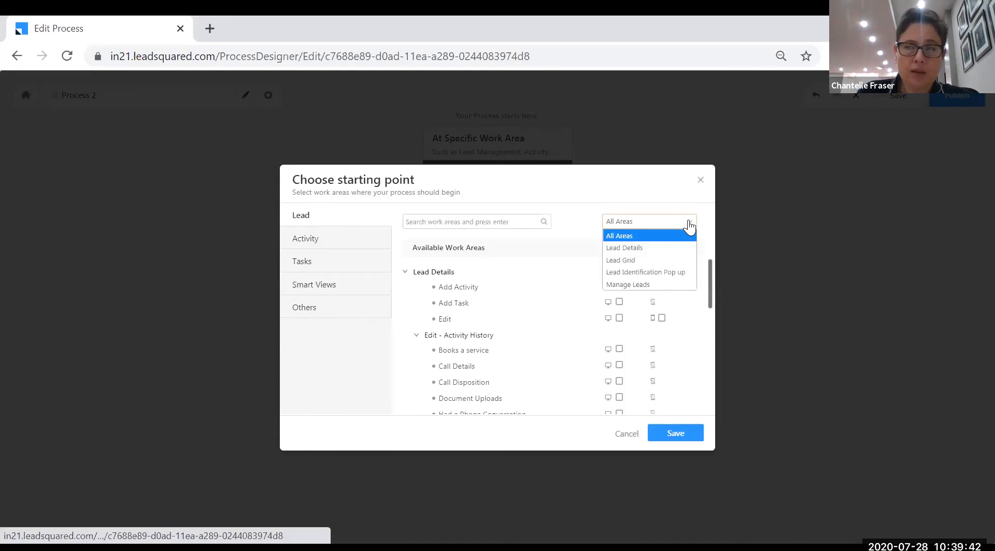
{"action": "left_click", "coordinate": [654, 254]}
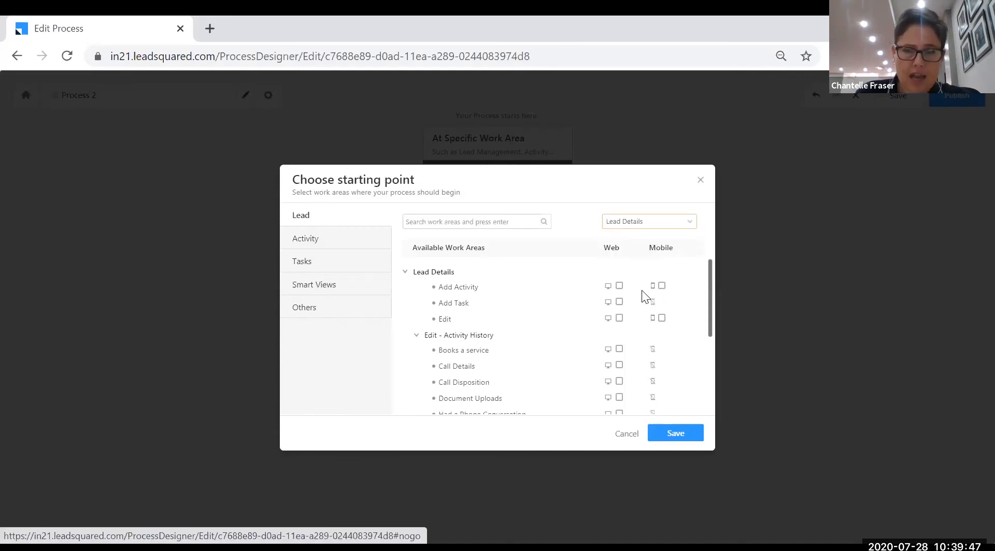
{"action": "left_click", "coordinate": [622, 399]}
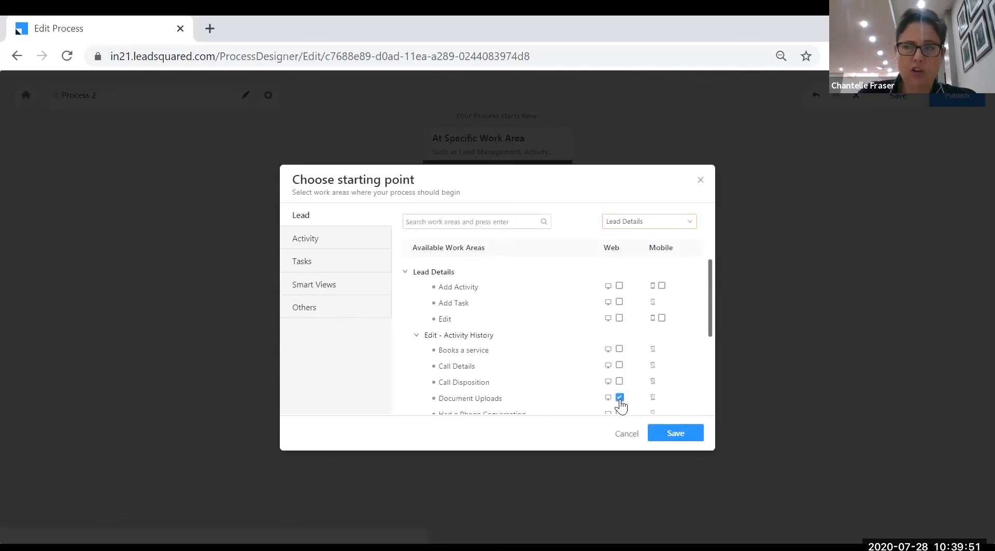
{"action": "left_click", "coordinate": [684, 222]}
{"action": "left_click", "coordinate": [646, 257]}
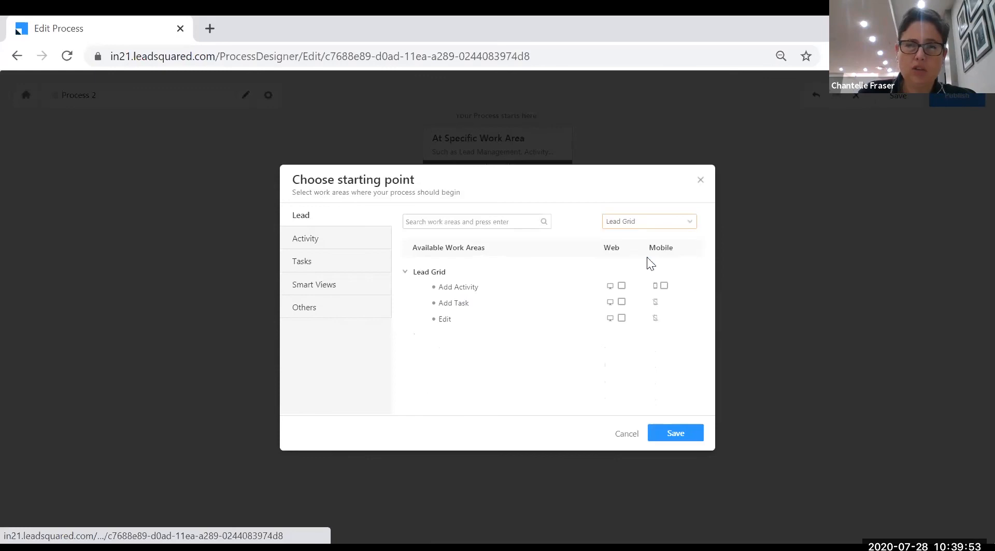
{"action": "left_click", "coordinate": [621, 286]}
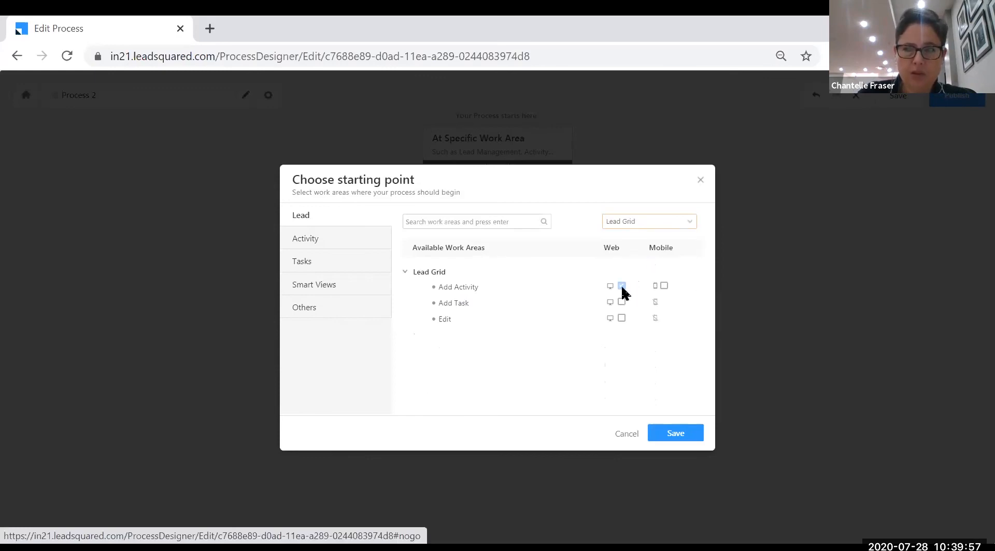
{"action": "left_click", "coordinate": [664, 286]}
Enable Manage Leads > Add New Lead on web and mobile as a starting point
{"action": "left_click", "coordinate": [688, 228]}
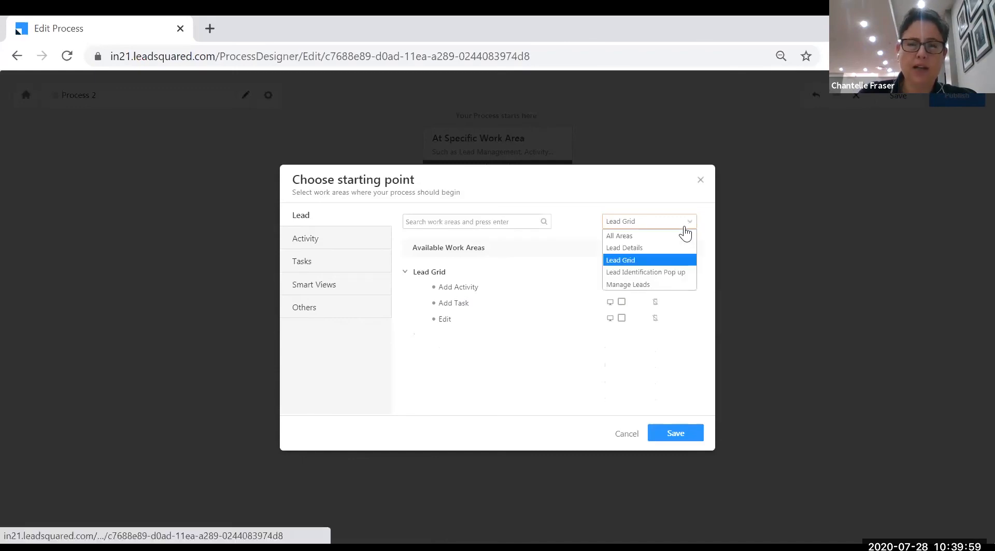
{"action": "left_click", "coordinate": [661, 272]}
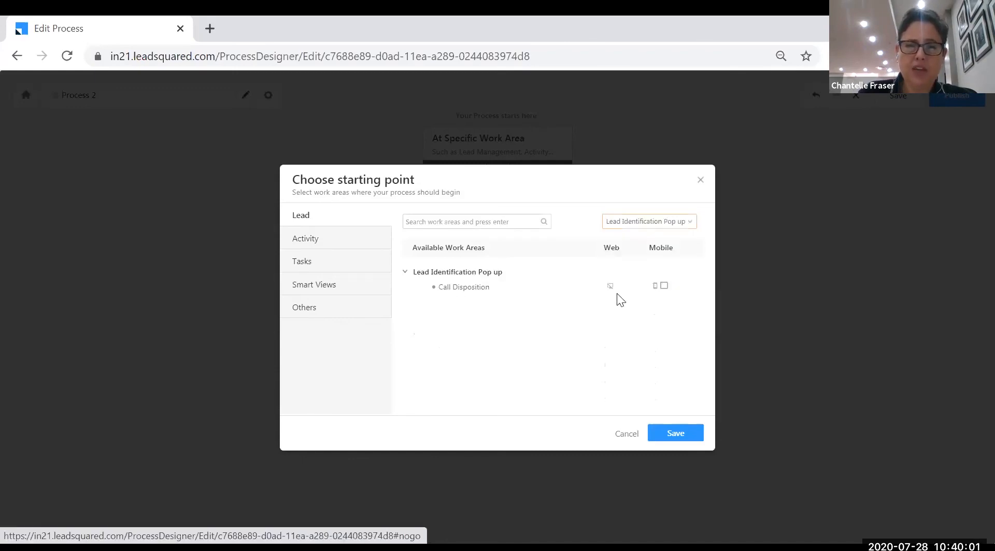
{"action": "left_click", "coordinate": [667, 228]}
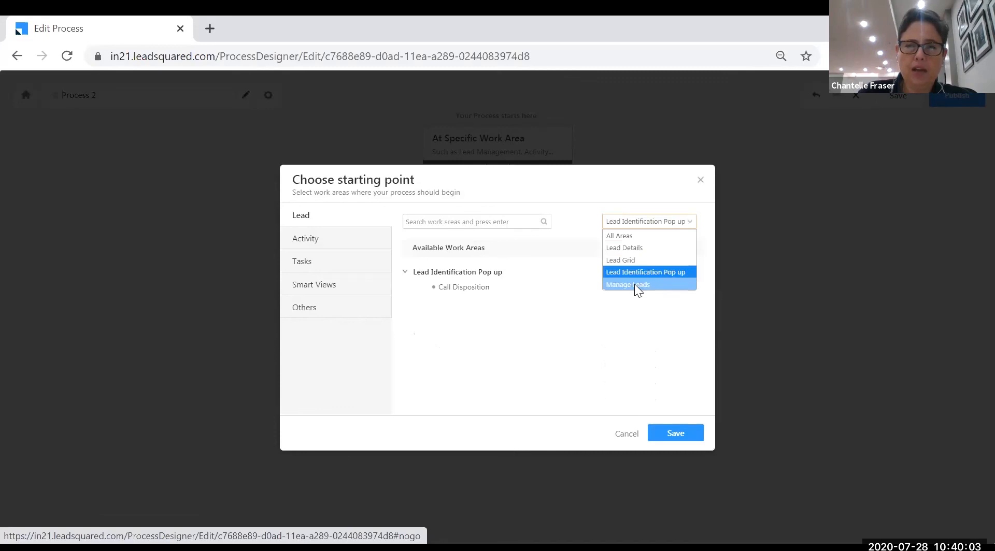
{"action": "left_click", "coordinate": [634, 284]}
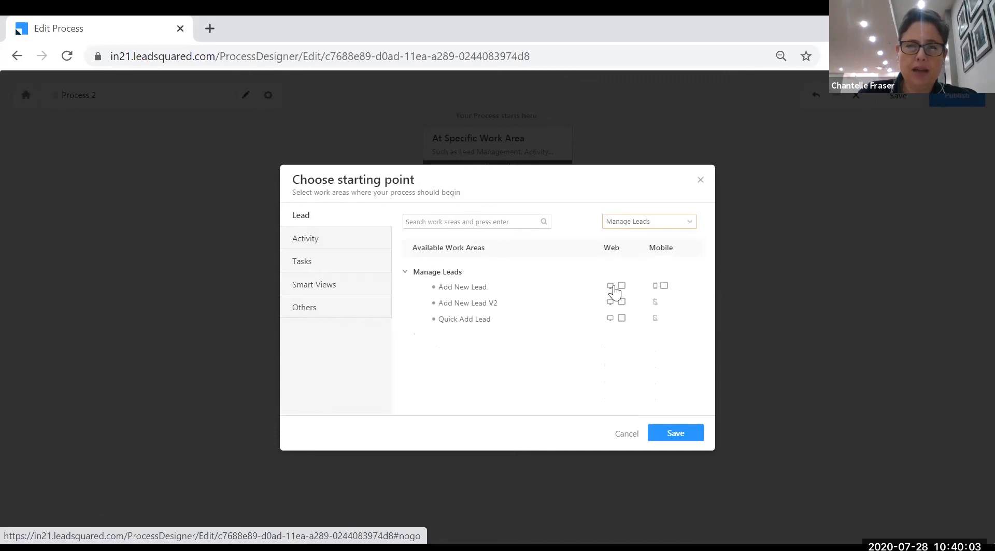
{"action": "left_click", "coordinate": [663, 286]}
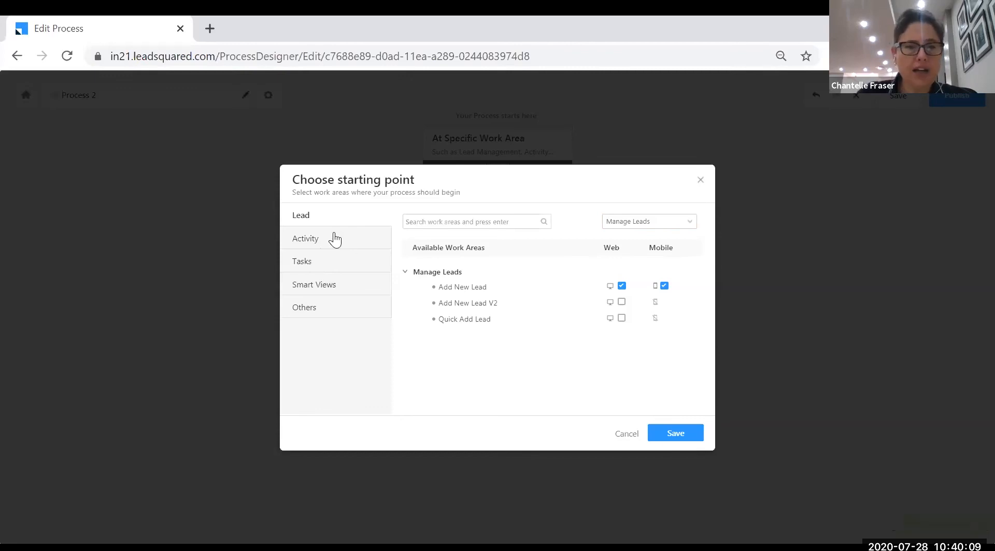
Enable Activity > Add Insurance Sale on web and mobile, then save the starting points
{"action": "left_click", "coordinate": [321, 250]}
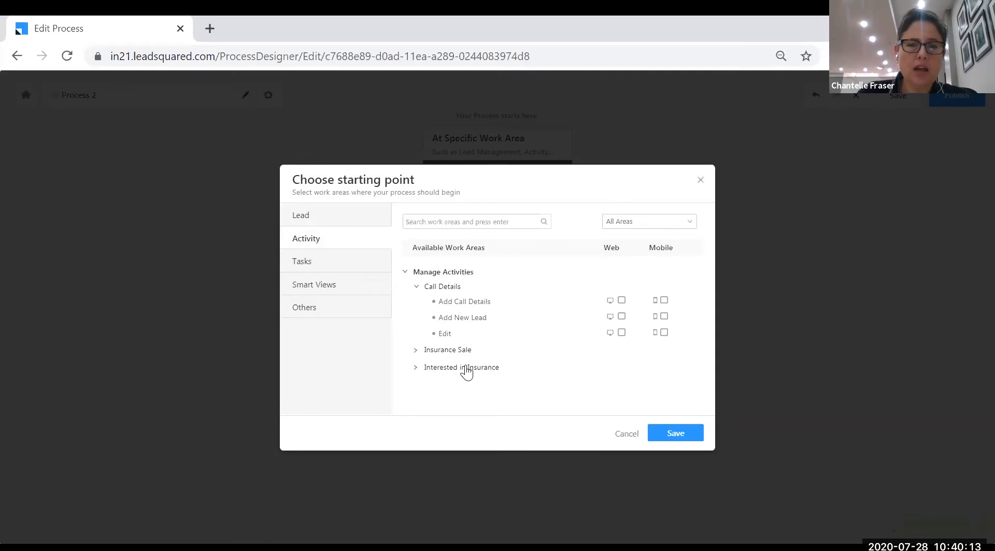
{"action": "left_click", "coordinate": [416, 352]}
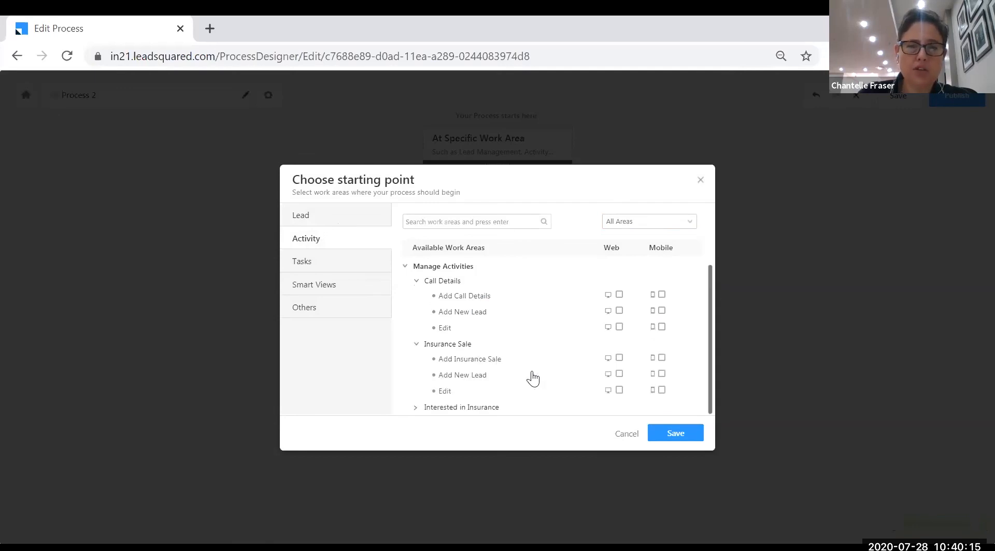
{"action": "left_click", "coordinate": [619, 358]}
{"action": "left_click", "coordinate": [662, 359]}
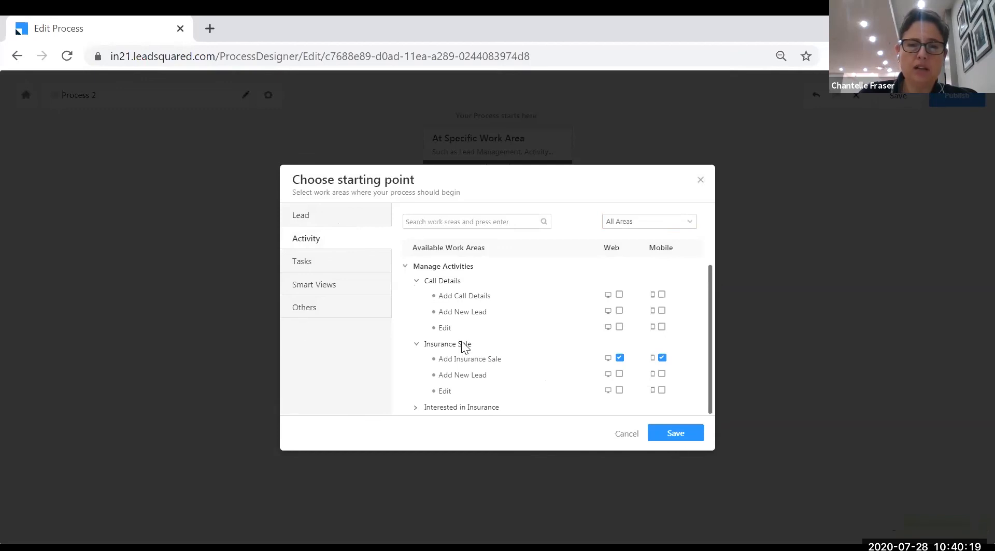
{"action": "left_click", "coordinate": [351, 287]}
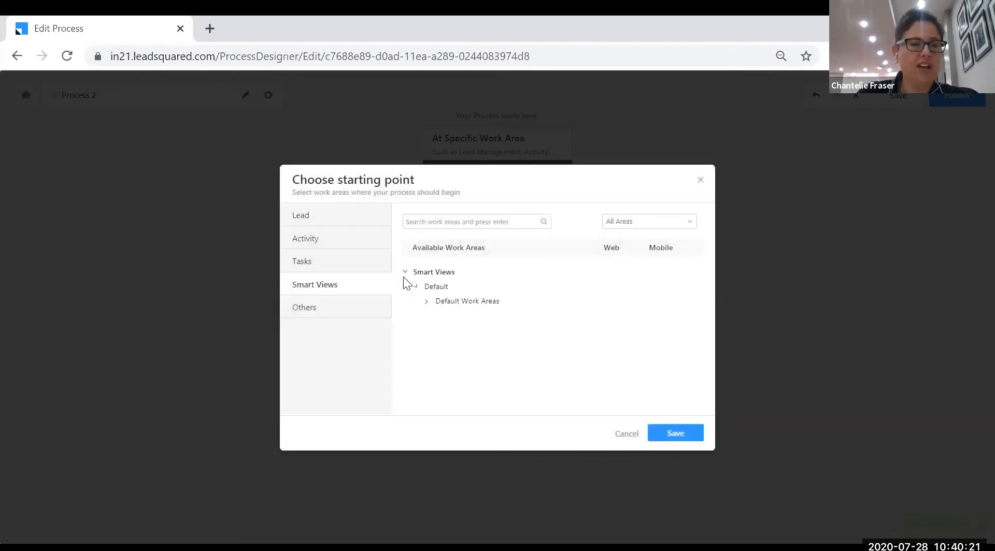
{"action": "left_click", "coordinate": [675, 434]}
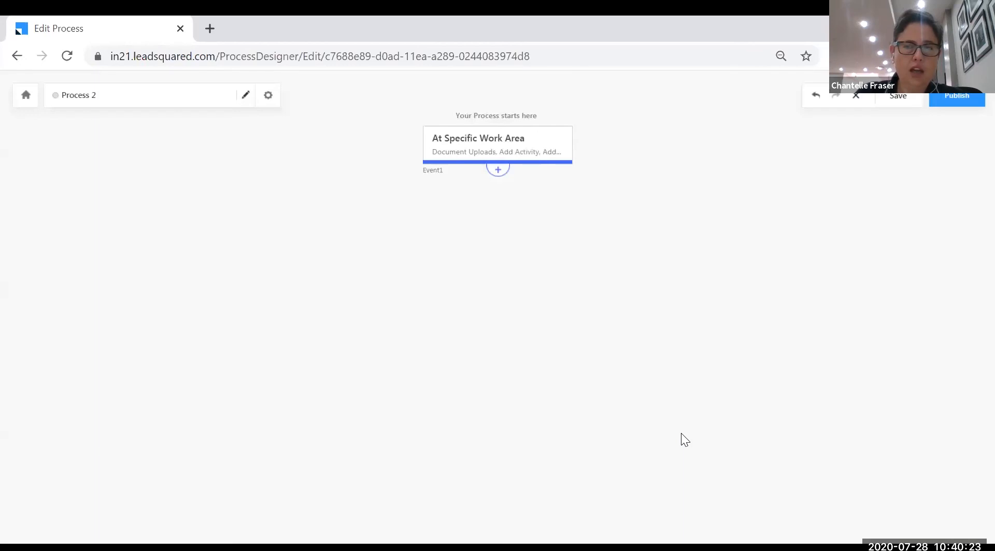
Add a Show Form step after Event1 using the 'Fica document collection' form
{"action": "left_click", "coordinate": [498, 171]}
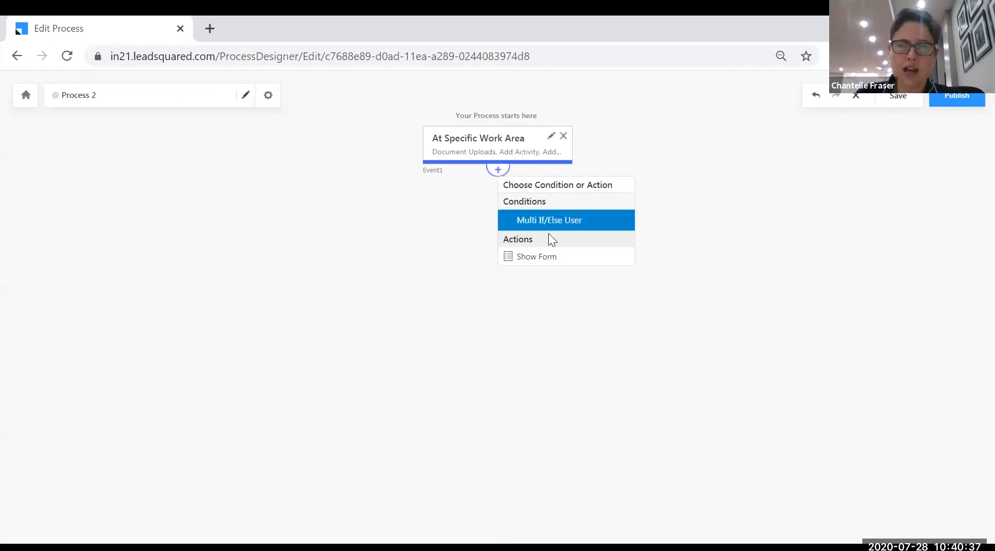
{"action": "left_click", "coordinate": [546, 260]}
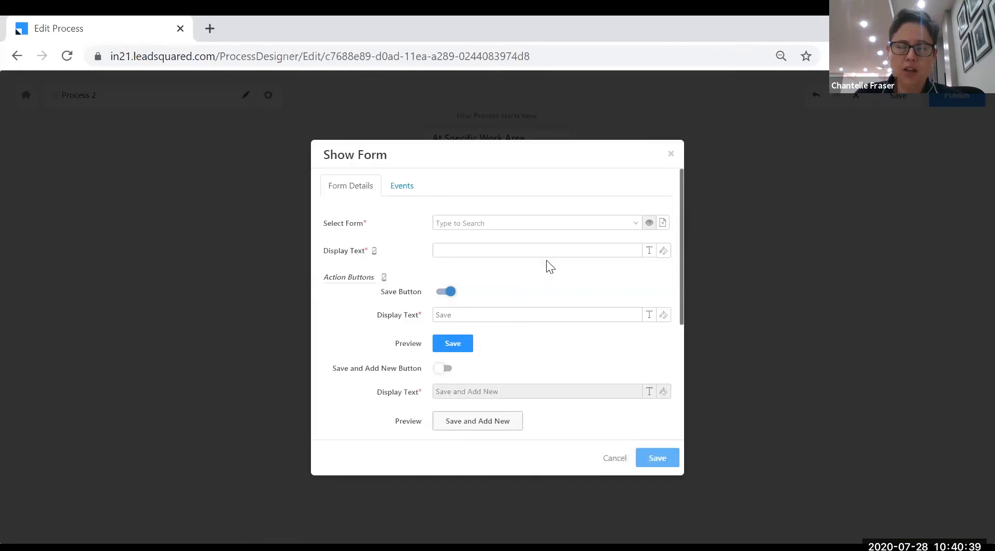
{"action": "left_click", "coordinate": [632, 228]}
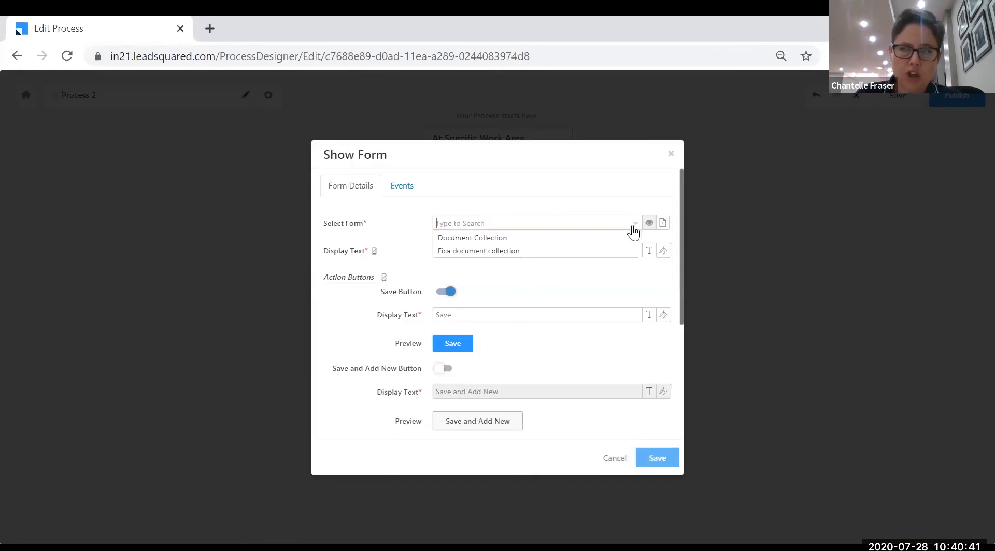
{"action": "left_click", "coordinate": [492, 254]}
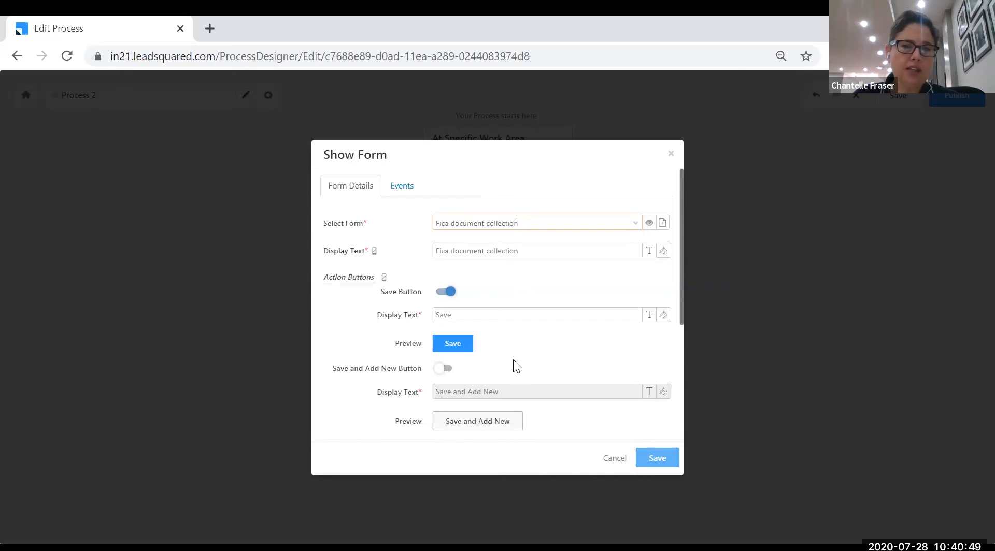
{"action": "left_click", "coordinate": [657, 461]}
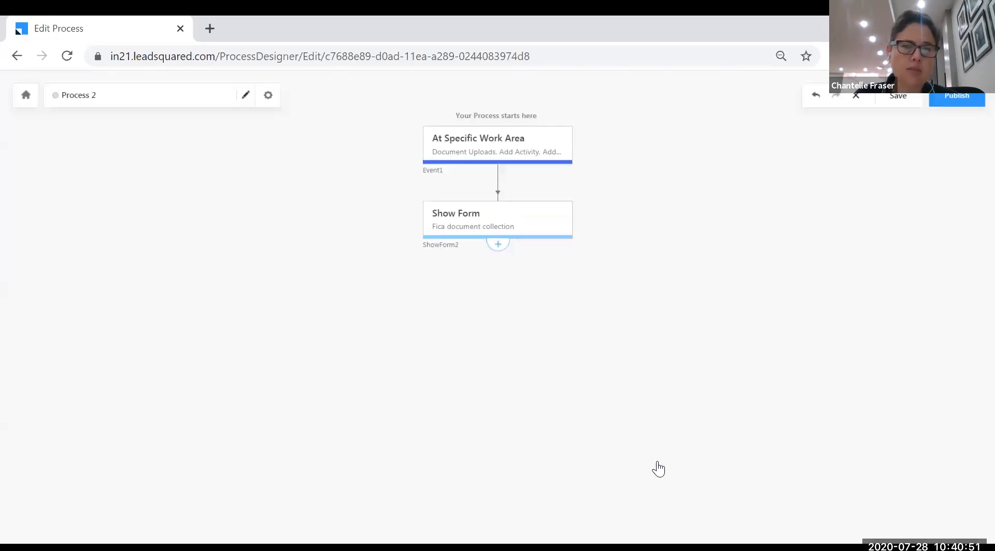
Rename Process 2 to 'FICA Document Collection Process' and publish it, confirming Yes
{"action": "left_click", "coordinate": [246, 96]}
{"action": "left_click_drag", "start_coordinate": [150, 121], "coordinate": [90, 120]}
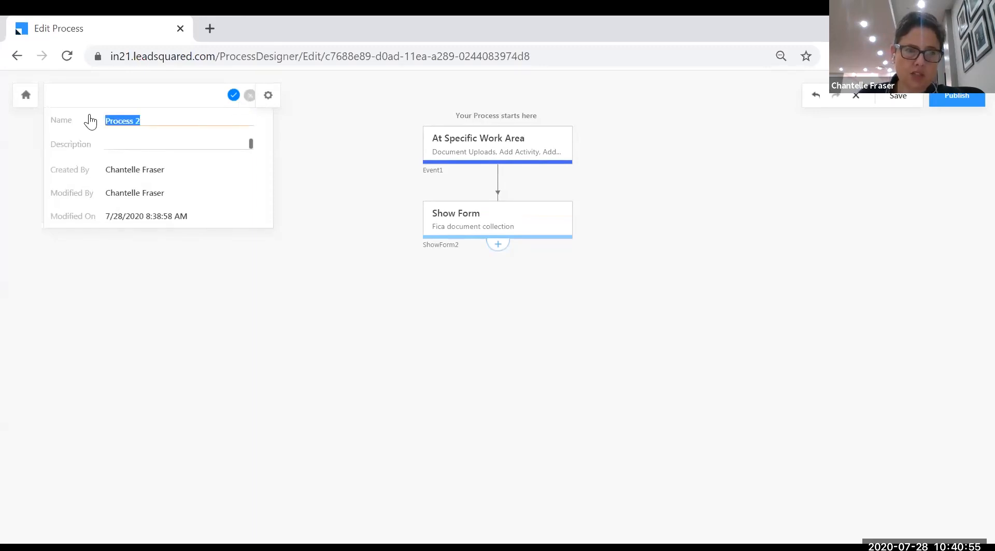
{"action": "type", "text": "FIc"}
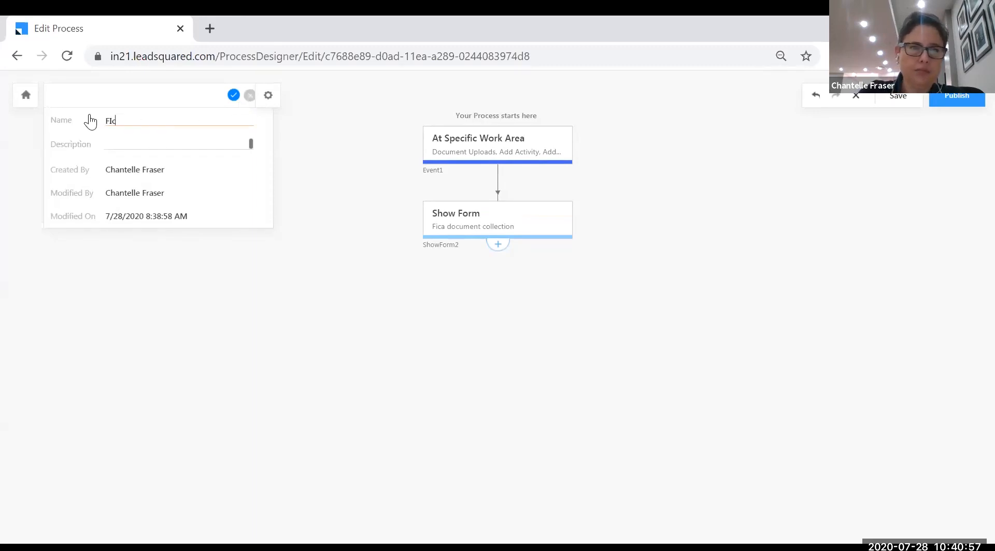
{"action": "type", "text": "a Dcoume"}
{"action": "key", "text": "BackSpace"}
{"action": "key", "text": "BackSpace"}
{"action": "key", "text": "BackSpace"}
{"action": "key", "text": "BackSpace"}
{"action": "type", "text": "ocument "}
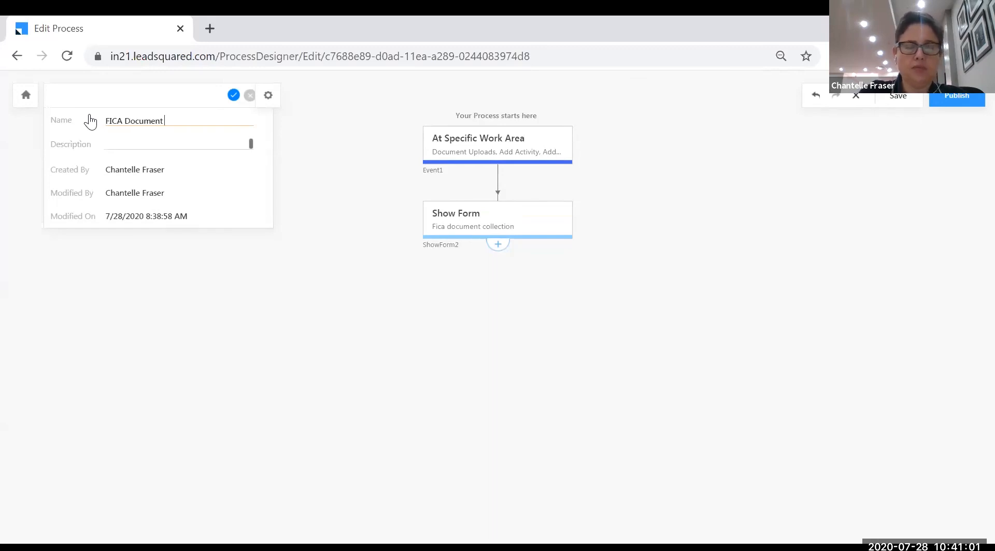
{"action": "type", "text": "Collection Process"}
{"action": "left_click", "coordinate": [233, 96]}
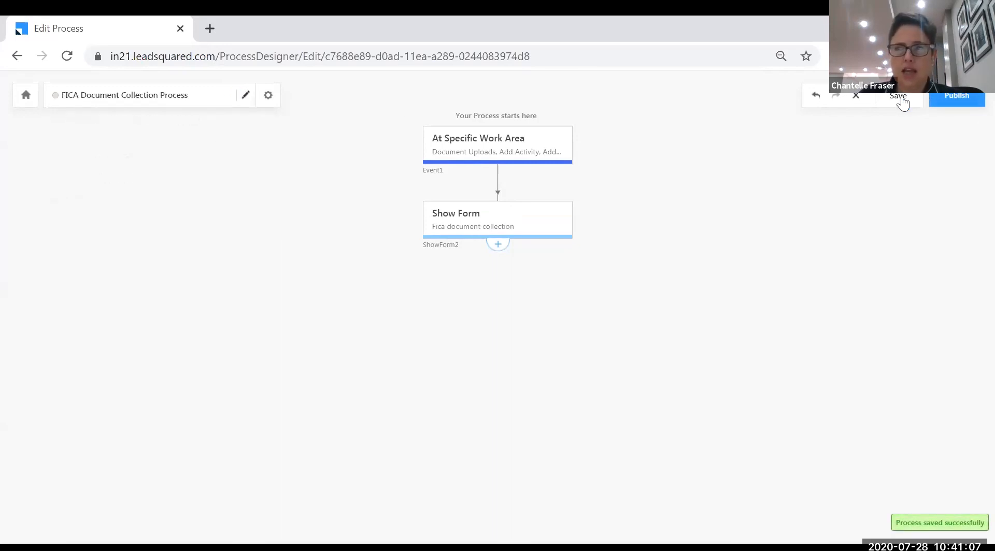
{"action": "left_click", "coordinate": [964, 100]}
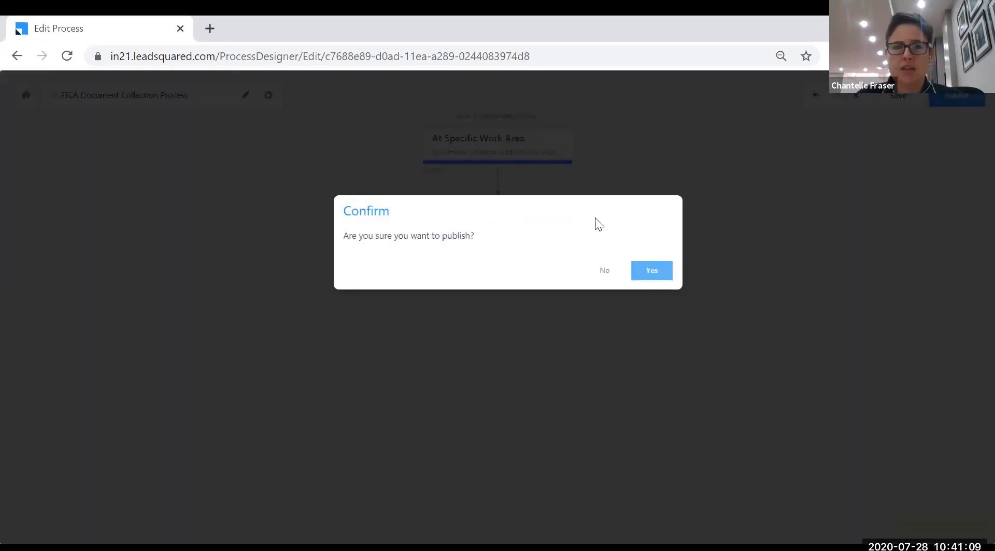
{"action": "left_click", "coordinate": [652, 271]}
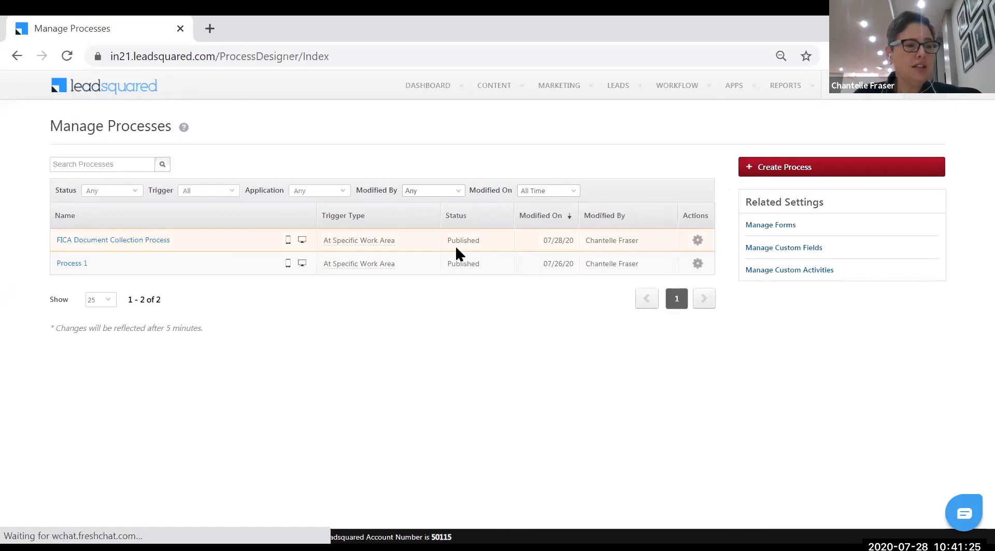
Go to Manage Leads from the LEADS menu in the top navigation
{"action": "mouse_move", "coordinate": [614, 95]}
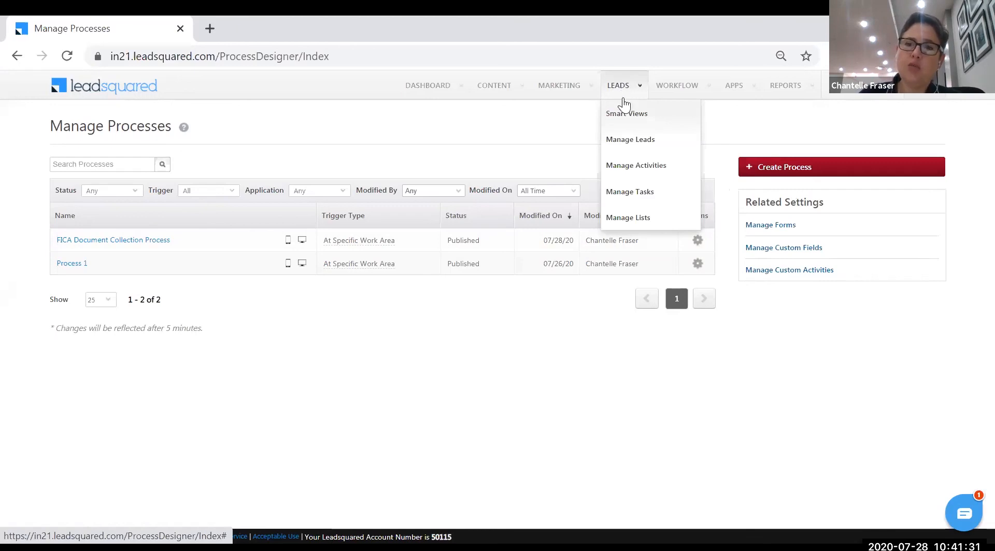
{"action": "left_click", "coordinate": [626, 144]}
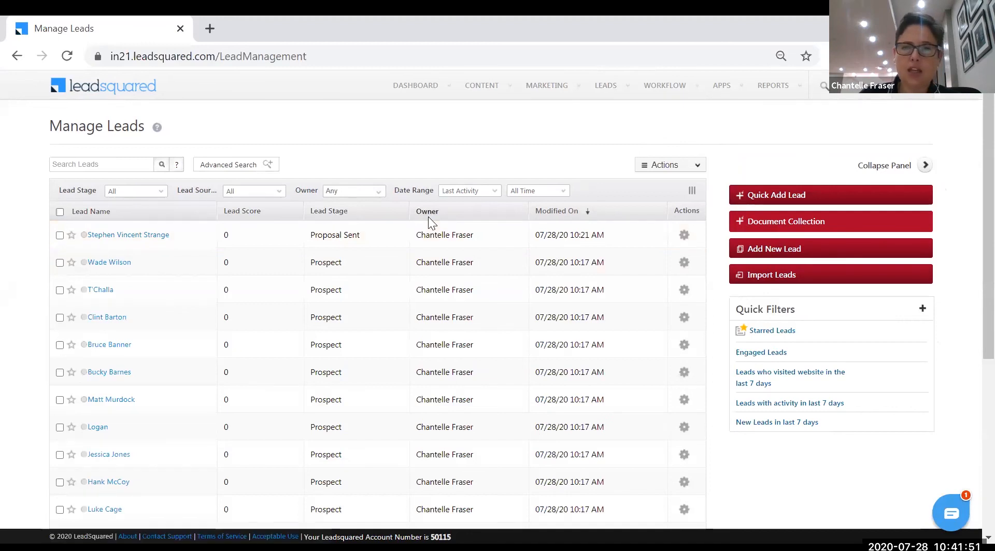
Add Vehicle Make, Vehicle Registration Number and Superhero Name as columns in the leads grid
{"action": "left_click", "coordinate": [692, 192]}
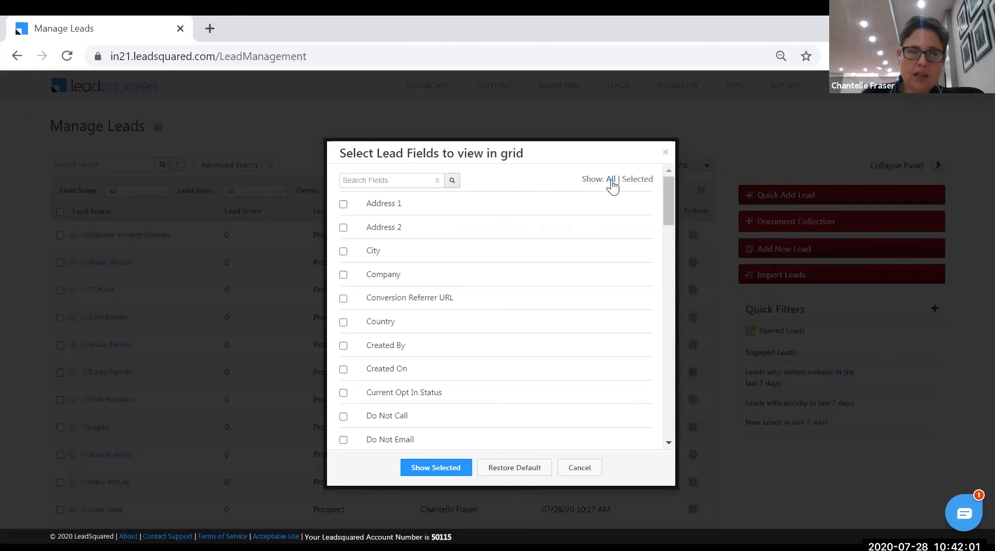
{"action": "left_click_drag", "start_coordinate": [669, 219], "coordinate": [671, 303]}
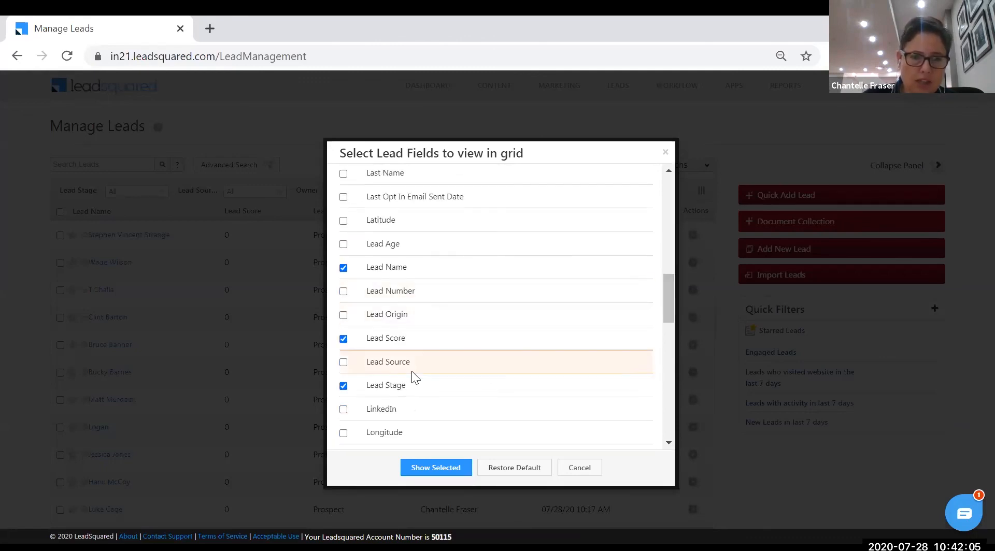
{"action": "scroll", "coordinate": [420, 386], "scroll_direction": "down", "scroll_amount": 3}
{"action": "scroll", "coordinate": [429, 406], "scroll_direction": "down", "scroll_amount": 3}
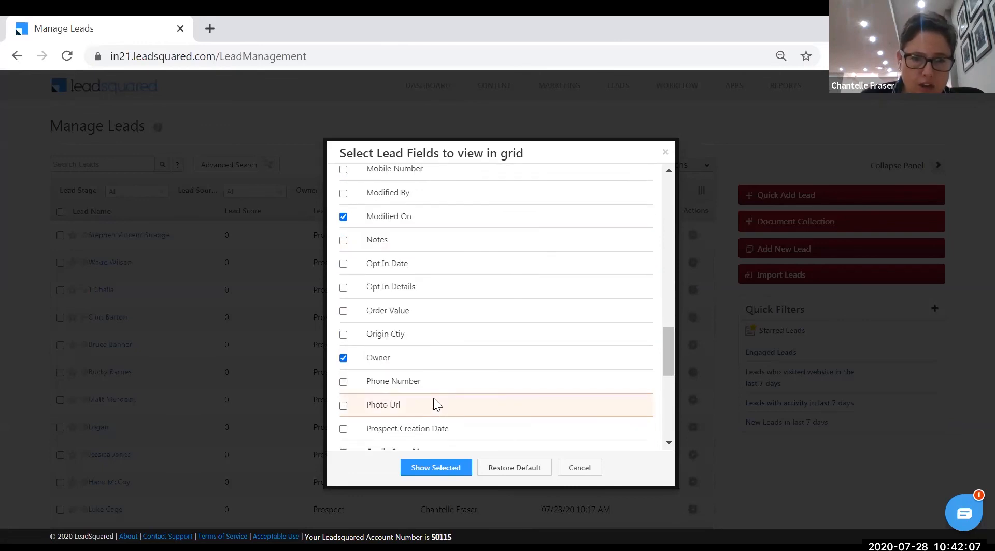
{"action": "scroll", "coordinate": [437, 399], "scroll_direction": "down", "scroll_amount": 3}
{"action": "scroll", "coordinate": [442, 400], "scroll_direction": "down", "scroll_amount": 3}
{"action": "scroll", "coordinate": [441, 400], "scroll_direction": "up", "scroll_amount": 2}
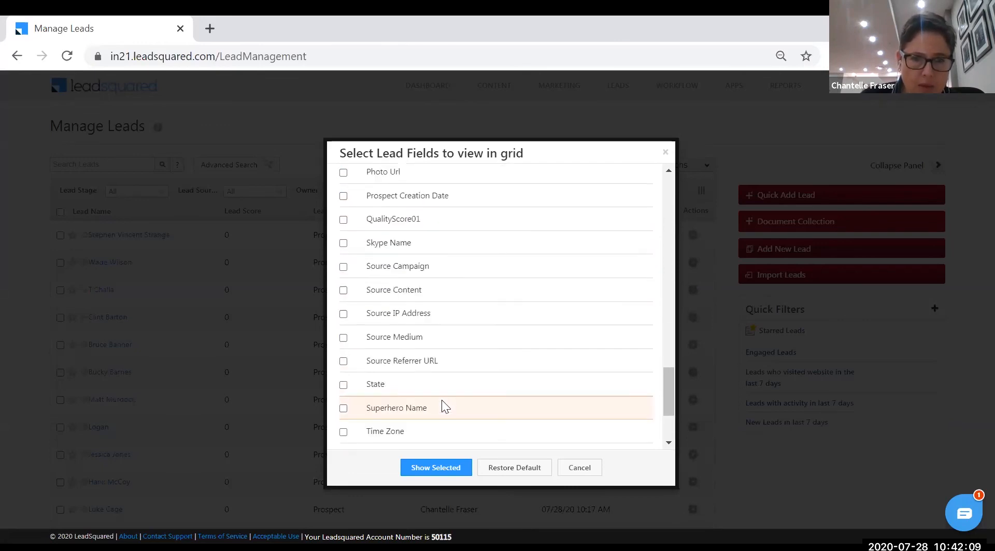
{"action": "scroll", "coordinate": [441, 402], "scroll_direction": "down", "scroll_amount": 3}
{"action": "left_click", "coordinate": [343, 357]}
{"action": "left_click", "coordinate": [343, 382]}
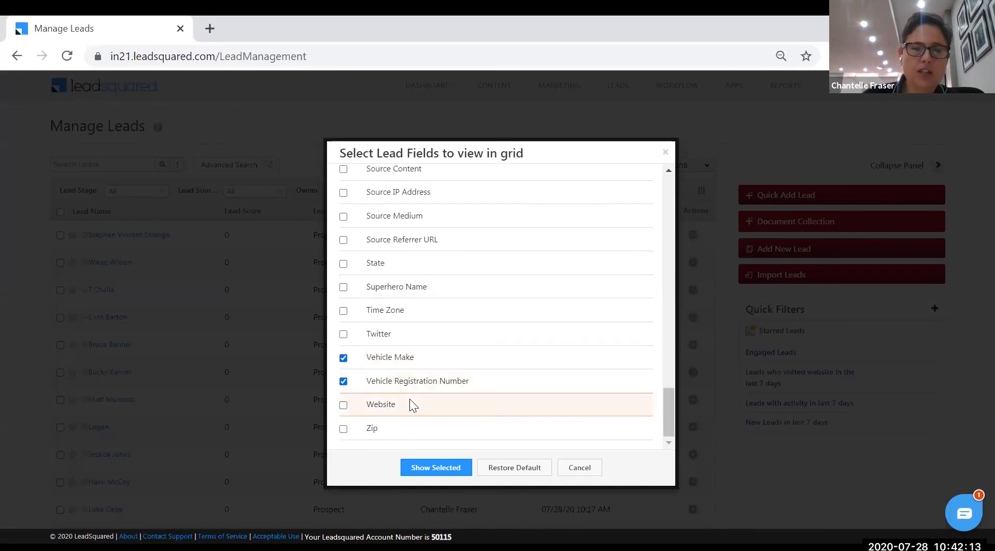
{"action": "left_click", "coordinate": [342, 287]}
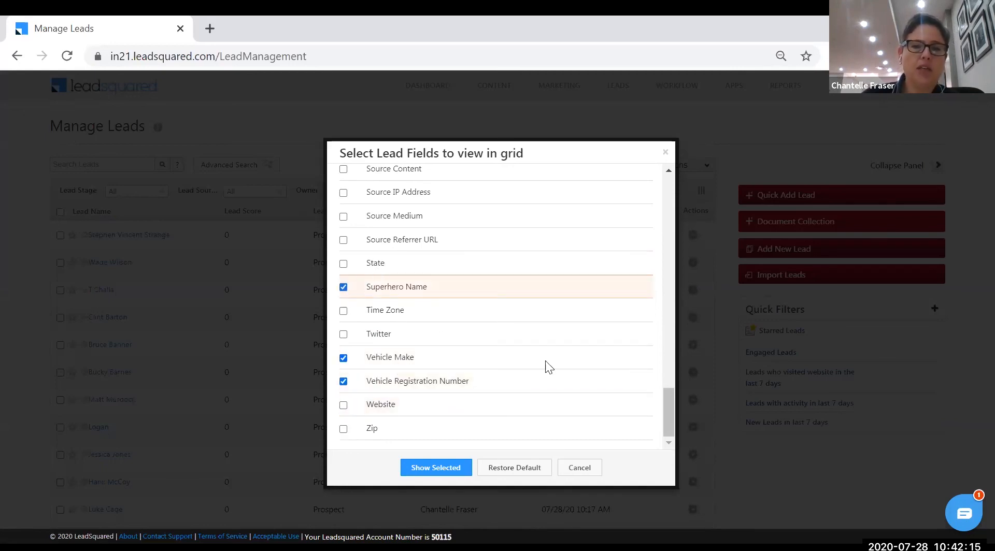
{"action": "scroll", "coordinate": [476, 285], "scroll_direction": "up", "scroll_amount": 5}
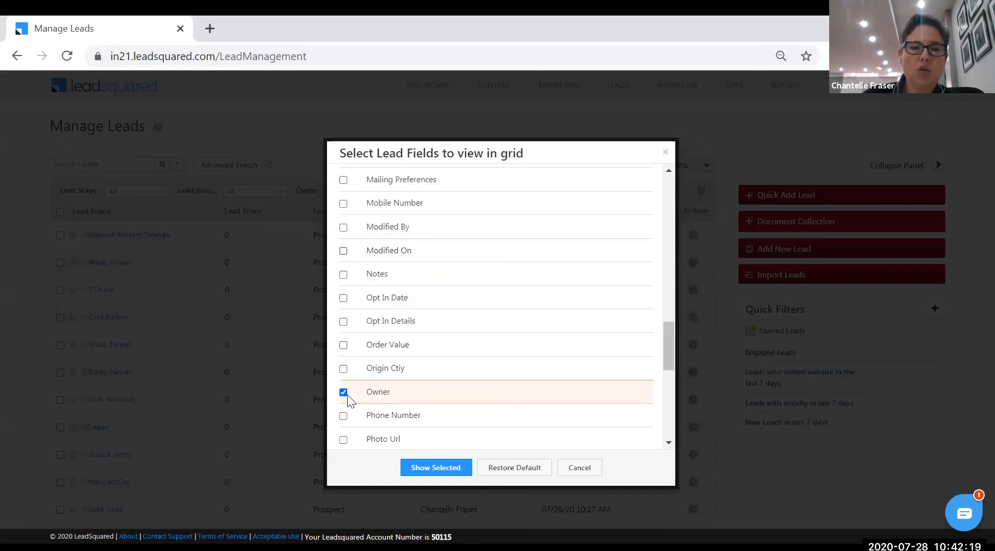
{"action": "scroll", "coordinate": [536, 343], "scroll_direction": "up", "scroll_amount": 4}
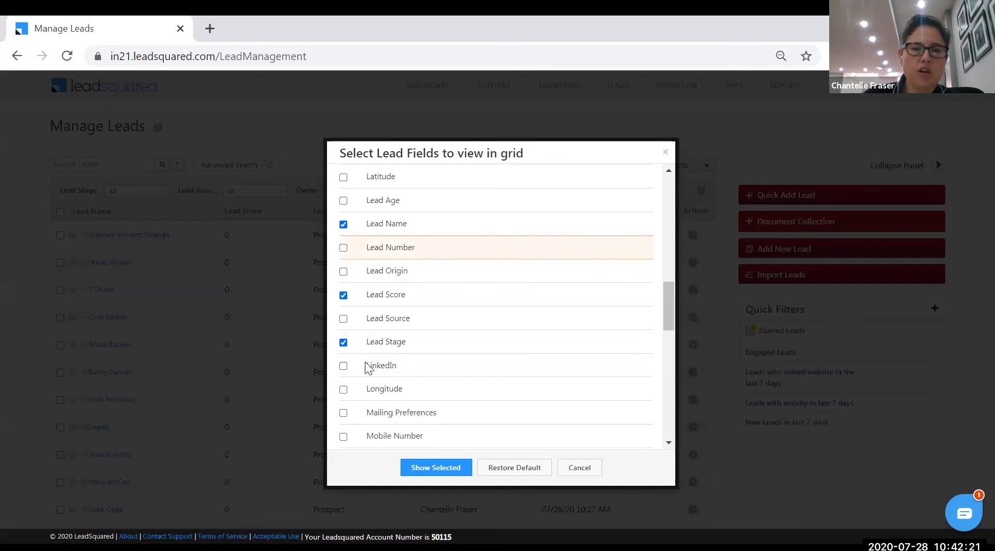
{"action": "scroll", "coordinate": [467, 330], "scroll_direction": "up", "scroll_amount": 10}
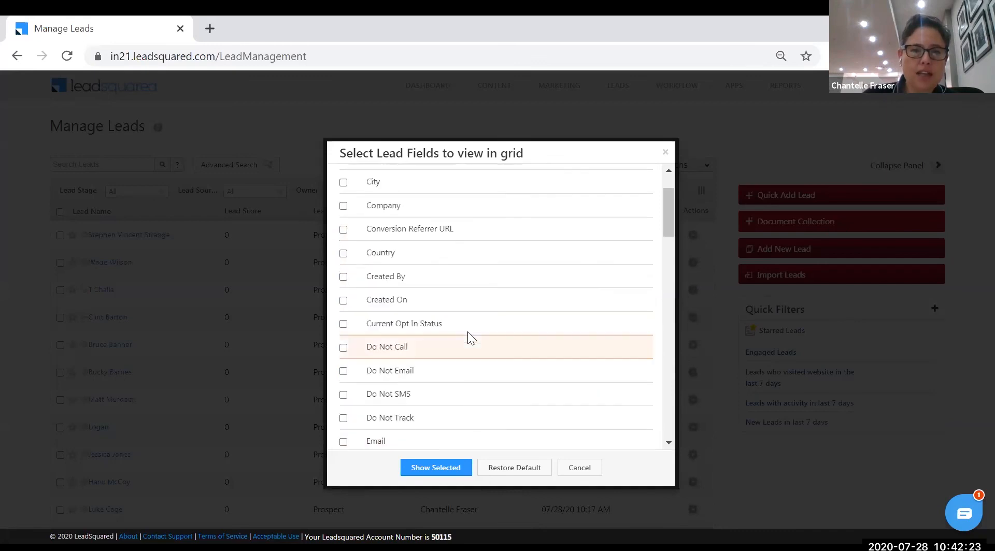
{"action": "left_click", "coordinate": [454, 472]}
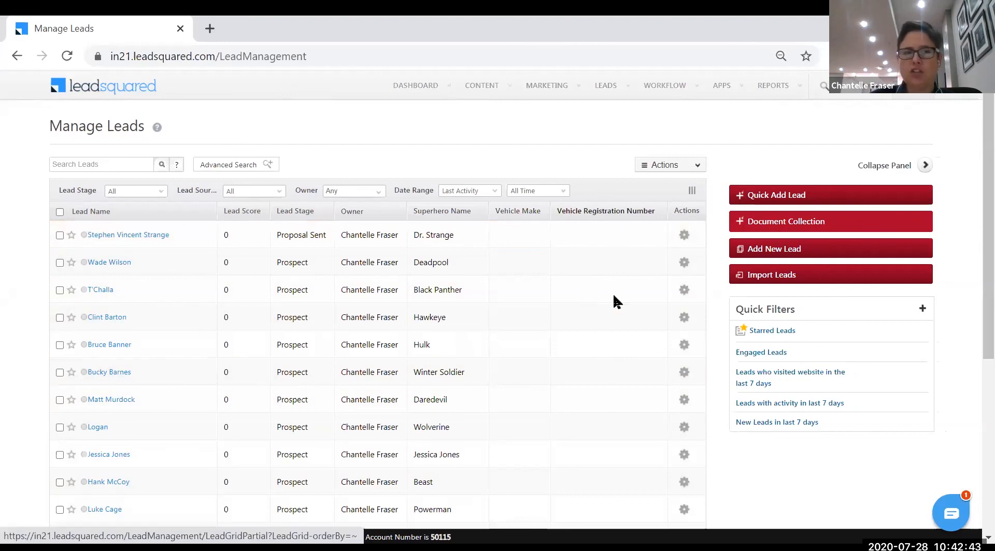
Open the Lead Details page of the lead at the Proposal Sent stage
{"action": "scroll", "coordinate": [604, 338], "scroll_direction": "down", "scroll_amount": 5}
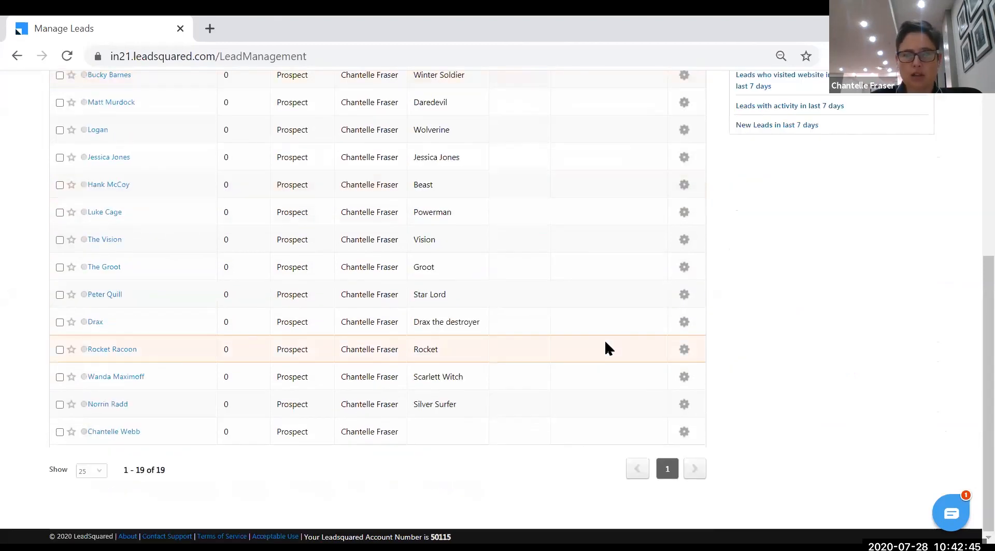
{"action": "scroll", "coordinate": [604, 339], "scroll_direction": "up", "scroll_amount": 5}
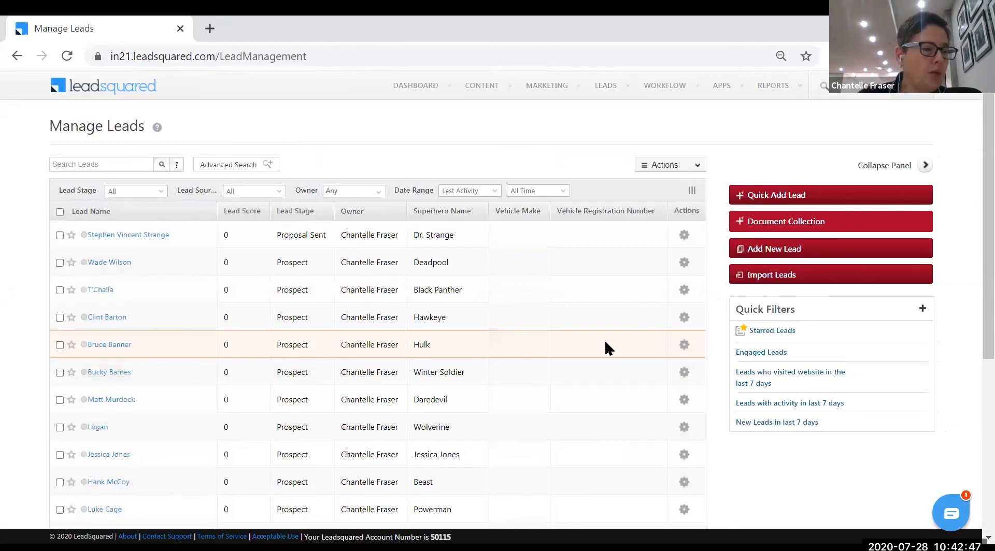
{"action": "left_click", "coordinate": [134, 236]}
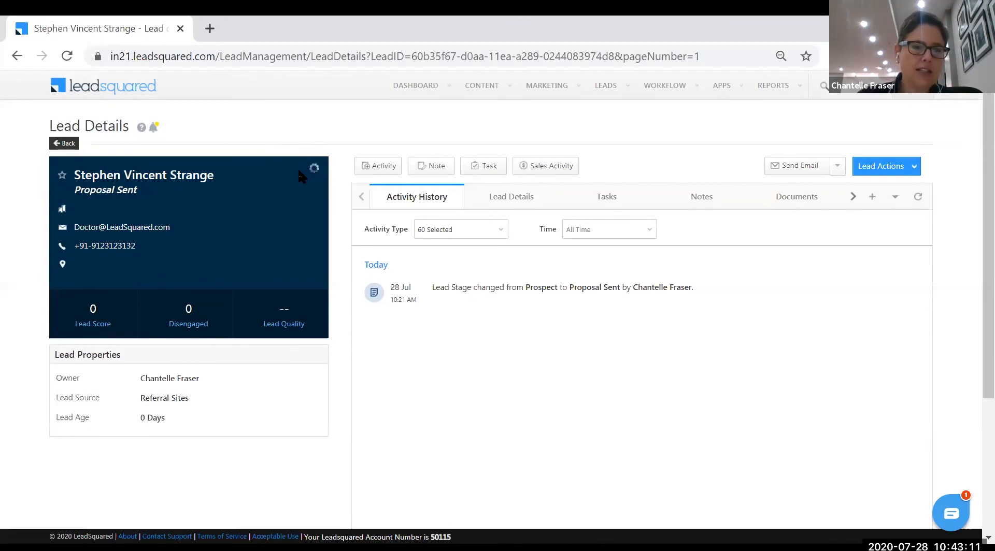
Set the lead's Job Title to 'Director' and Company Name to 'LeadSquared' on the lead card
{"action": "left_click", "coordinate": [147, 218]}
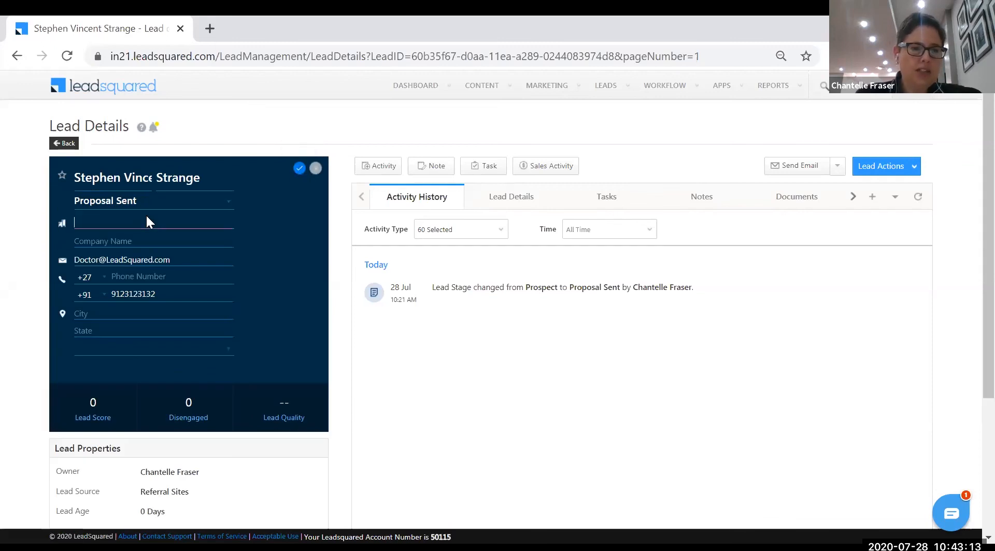
{"action": "type", "text": "Director"}
{"action": "key", "text": "Tab"}
{"action": "type", "text": "LeadSqwuar"}
{"action": "key", "text": "BackSpace"}
{"action": "key", "text": "BackSpace"}
{"action": "key", "text": "BackSpace"}
{"action": "key", "text": "BackSpace"}
{"action": "type", "text": "uared"}
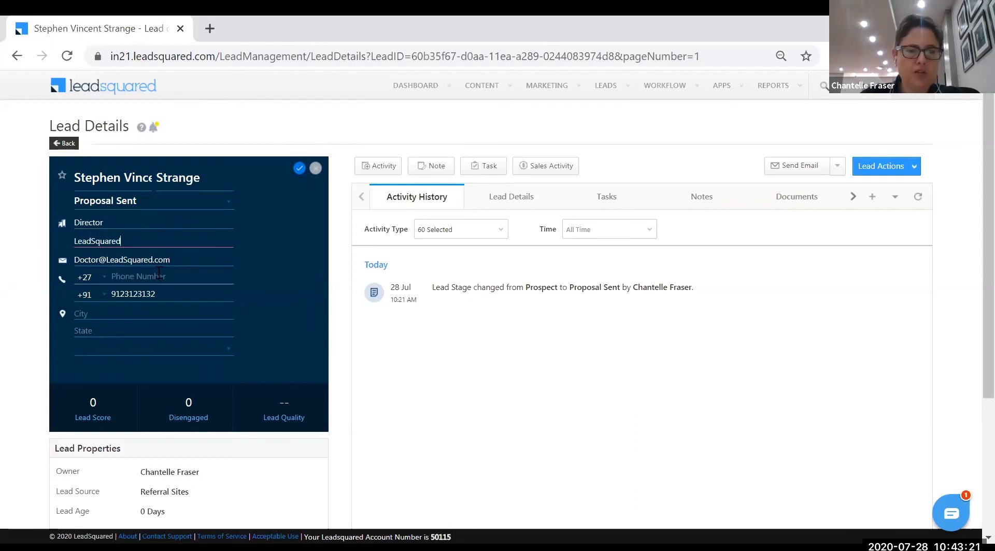
{"action": "left_click", "coordinate": [299, 169]}
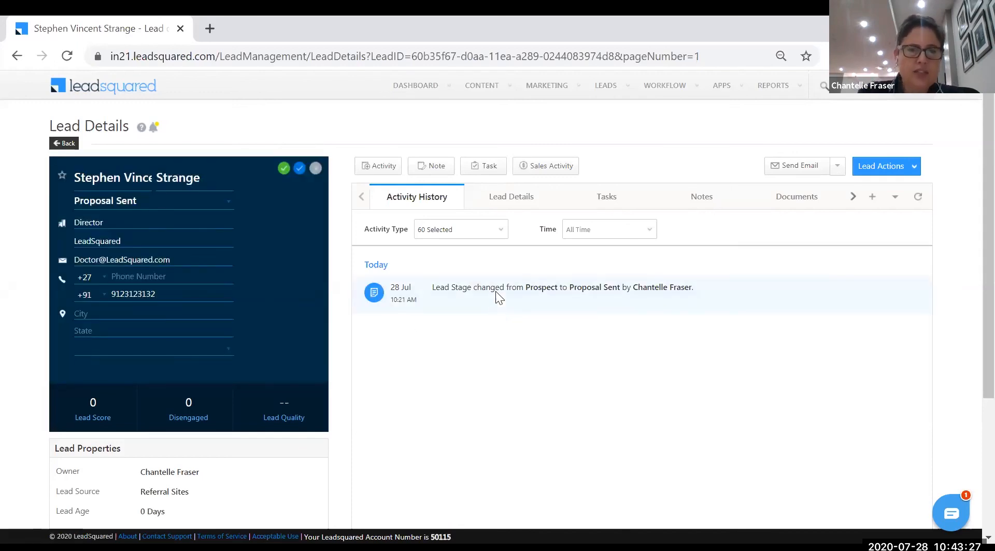
{"action": "scroll", "coordinate": [496, 310], "scroll_direction": "down", "scroll_amount": 3}
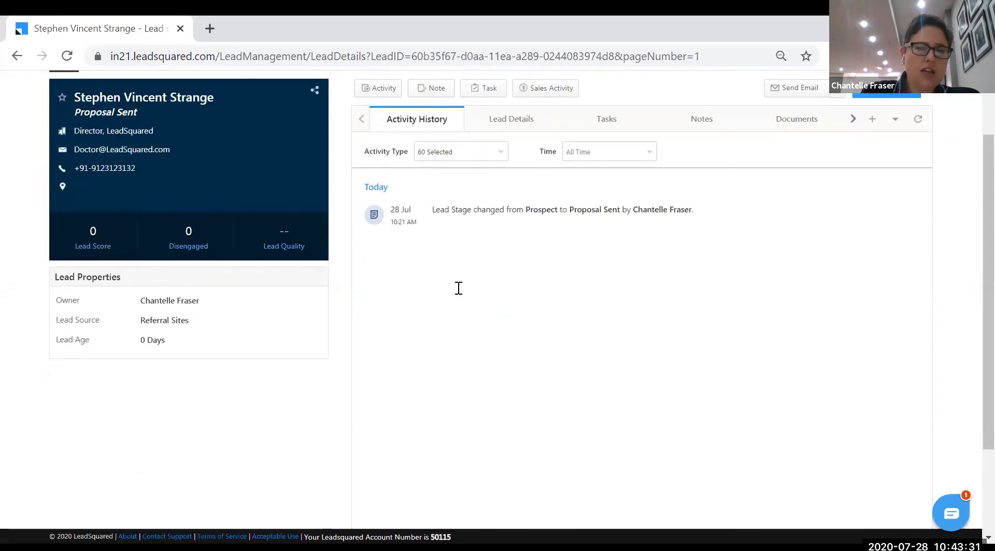
{"action": "scroll", "coordinate": [456, 282], "scroll_direction": "up", "scroll_amount": 2}
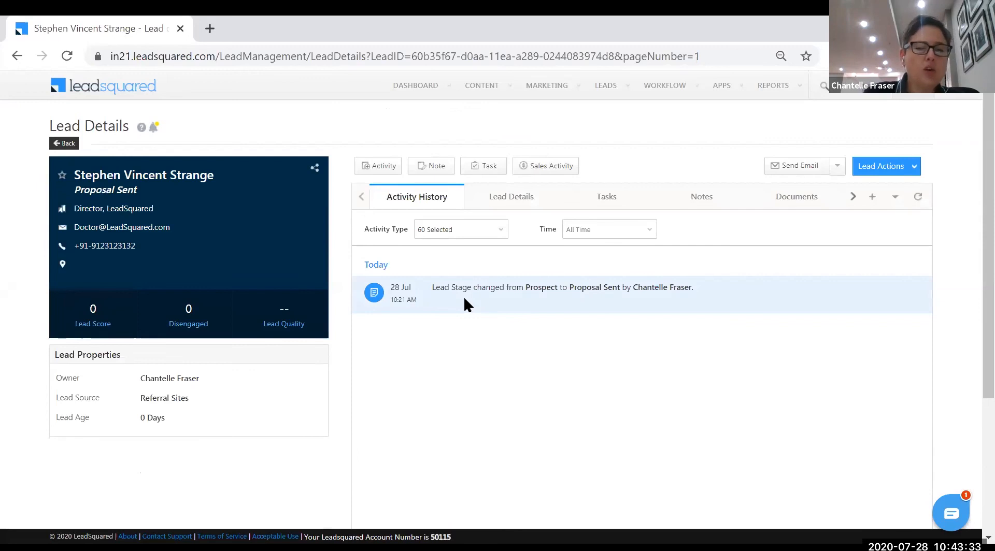
Add an Interested in Insurance activity with Interested set to Third Party Insurance
{"action": "left_click", "coordinate": [376, 167]}
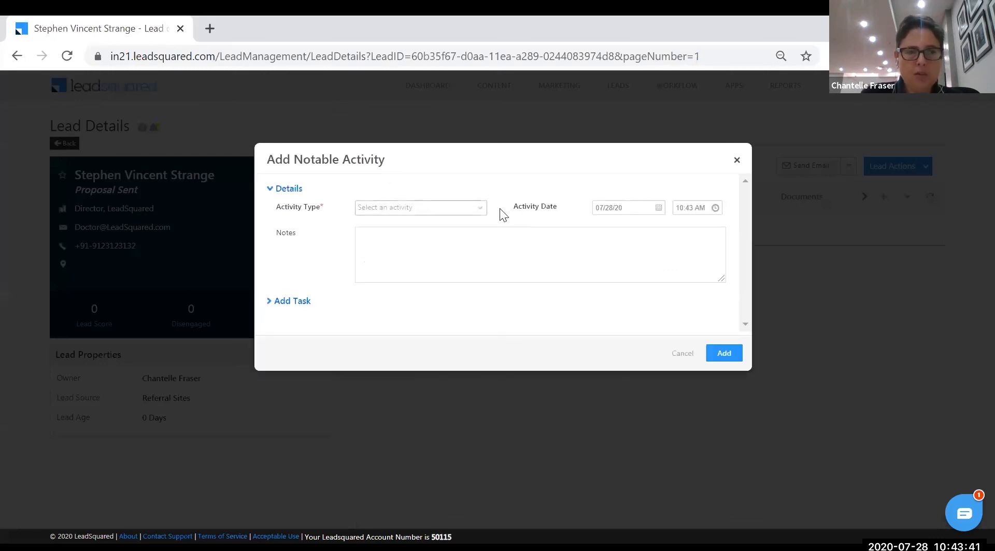
{"action": "left_click", "coordinate": [483, 210]}
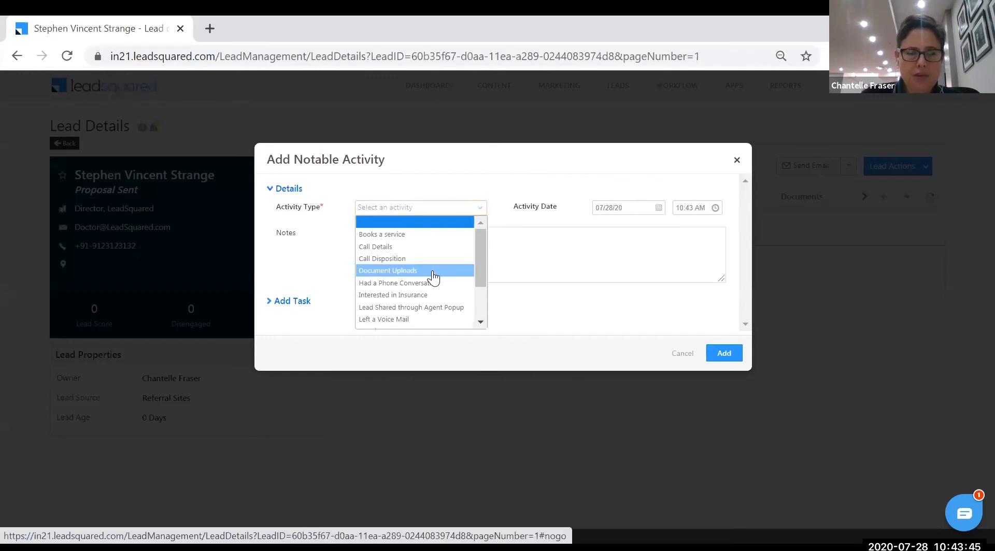
{"action": "left_click", "coordinate": [422, 293]}
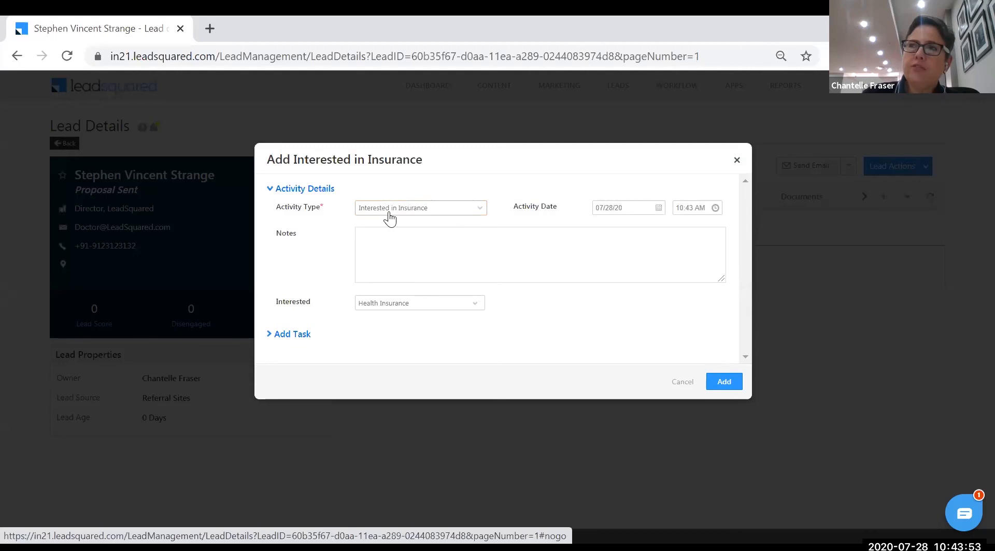
{"action": "left_click", "coordinate": [473, 305]}
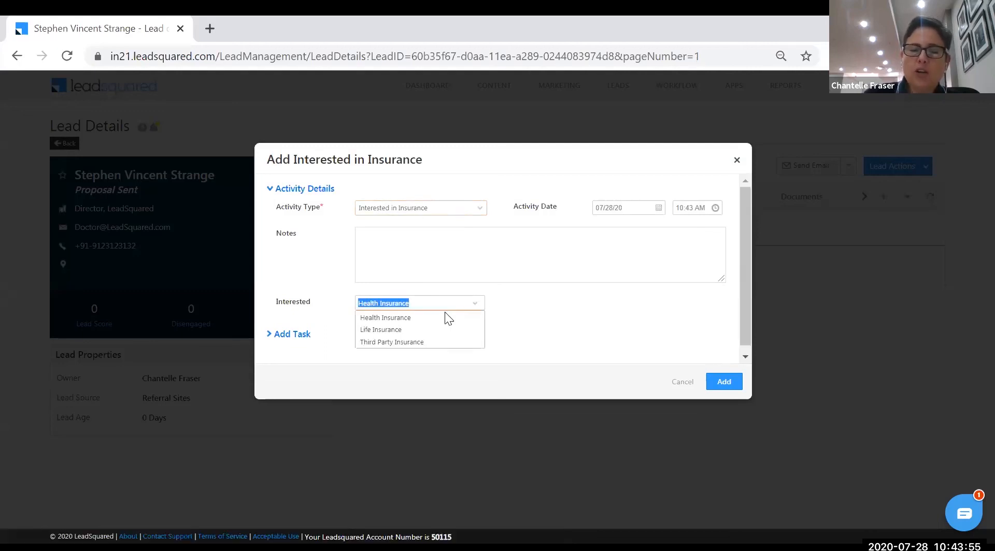
{"action": "left_click", "coordinate": [430, 342]}
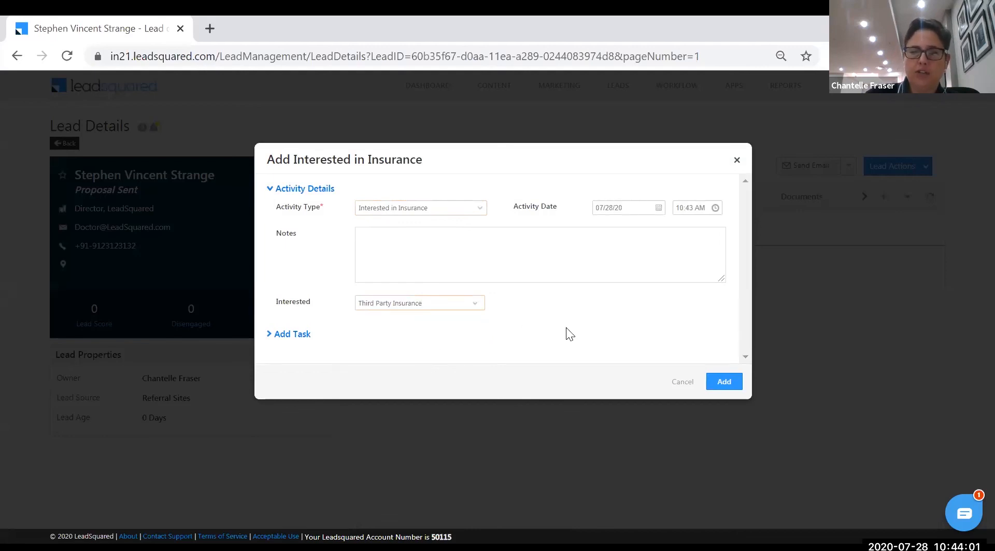
{"action": "left_click", "coordinate": [719, 387]}
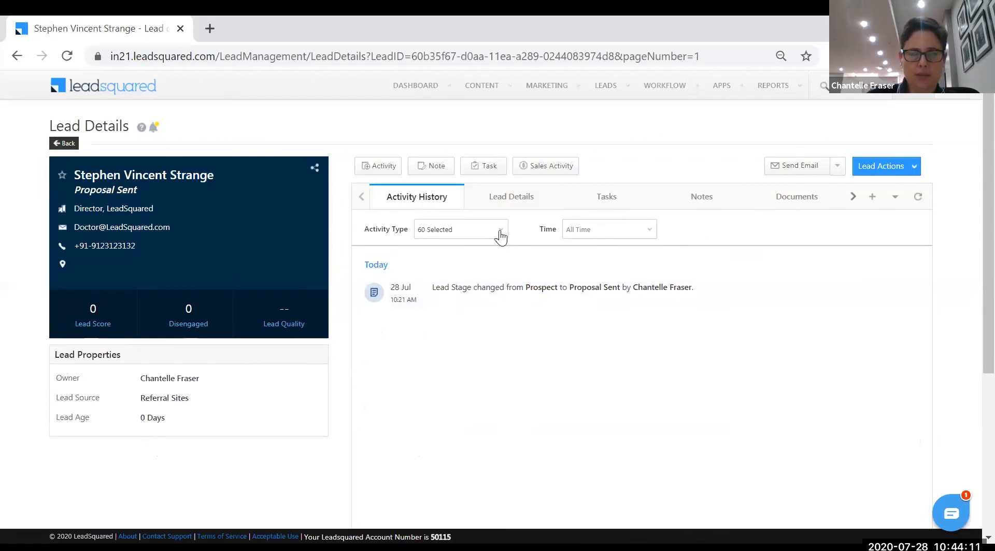
Reload the lead page so Lead Score reads 20, and show all activity types in the history
{"action": "left_click", "coordinate": [68, 56]}
{"action": "left_click", "coordinate": [493, 234]}
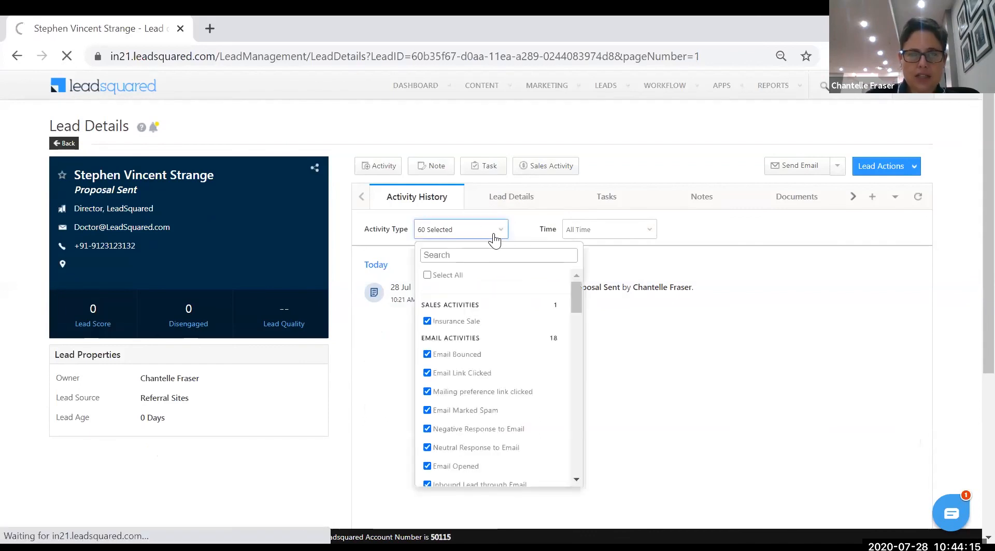
{"action": "left_click", "coordinate": [445, 276]}
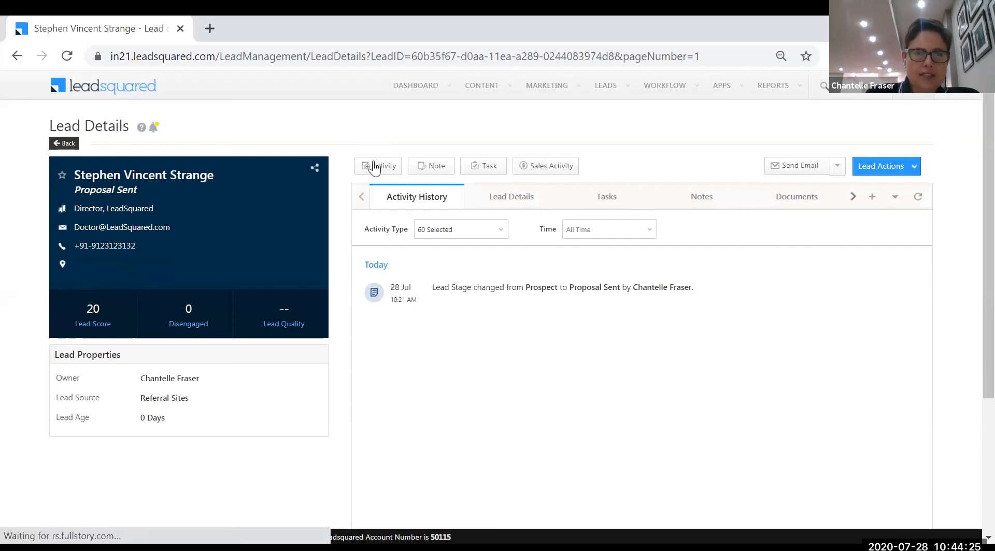
Add a note reading 'test' with Collections_Webinar.pdf attached to the lead
{"action": "left_click", "coordinate": [431, 171]}
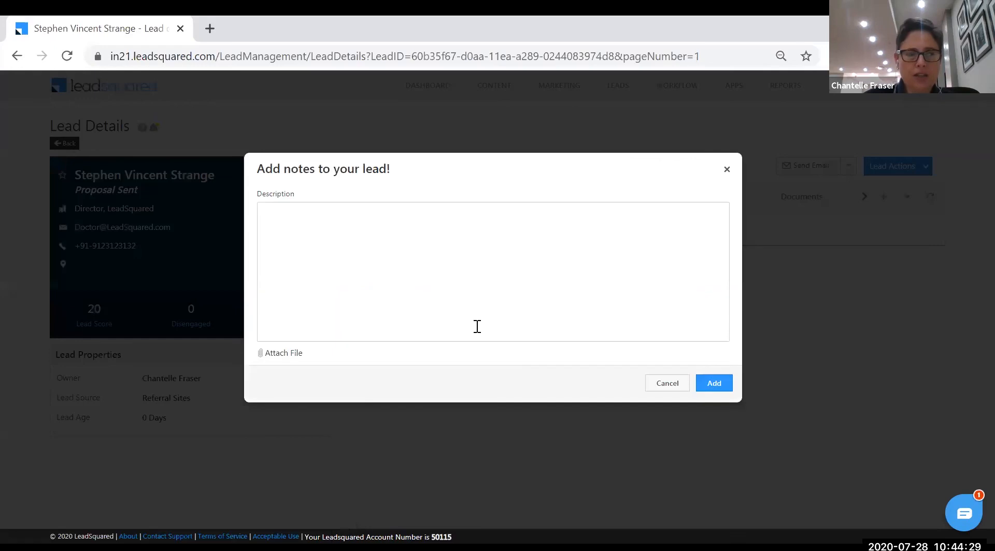
{"action": "type", "text": "test"}
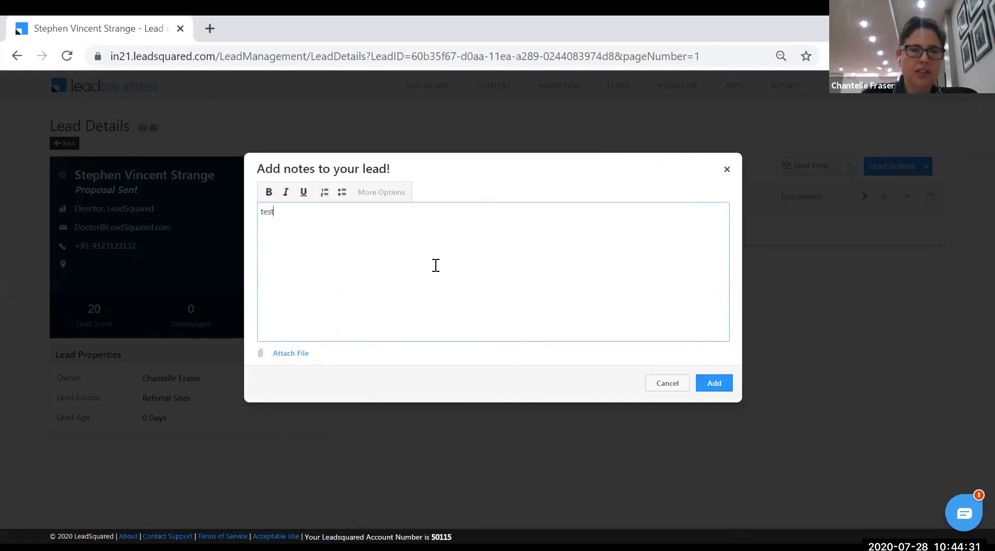
{"action": "left_click", "coordinate": [294, 354]}
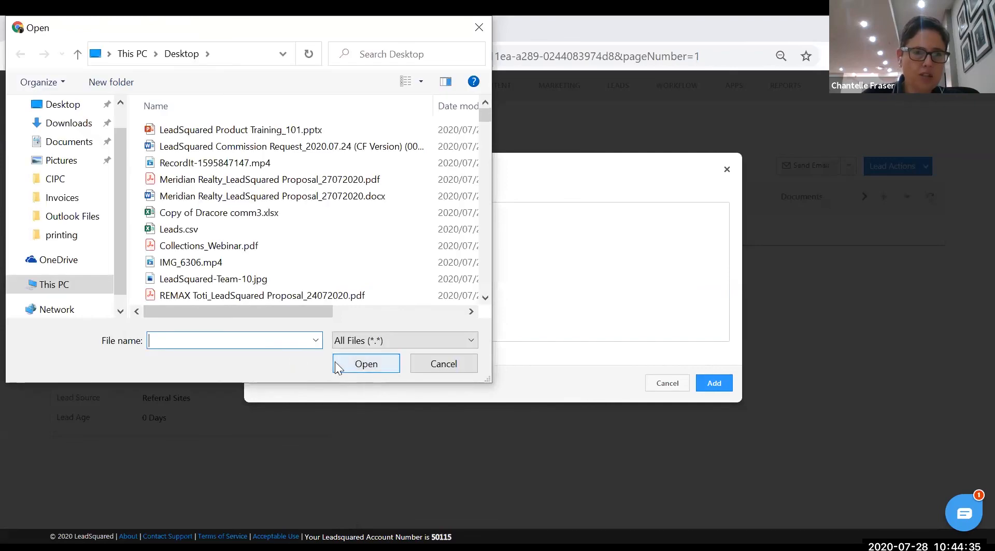
{"action": "left_click", "coordinate": [209, 248]}
{"action": "left_click", "coordinate": [365, 363]}
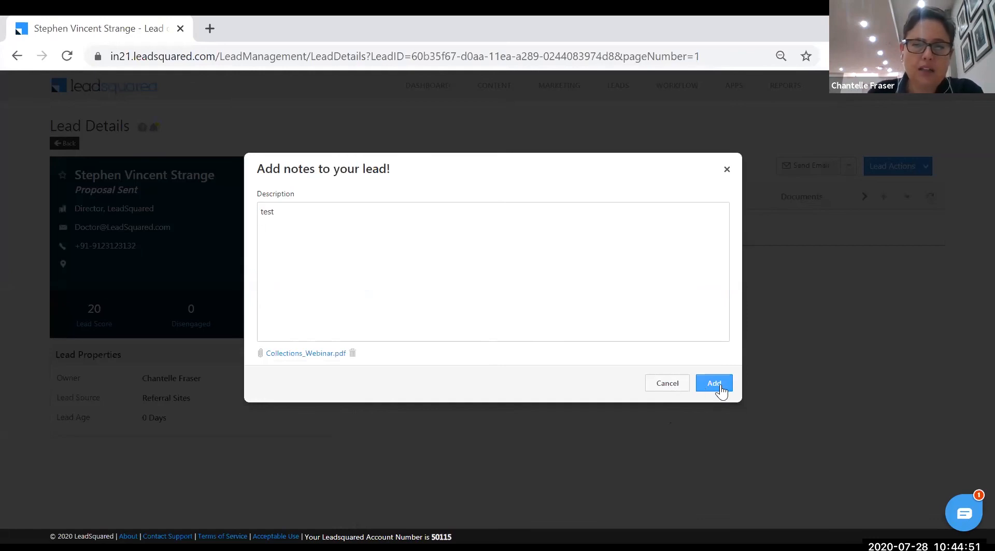
{"action": "left_click", "coordinate": [721, 387]}
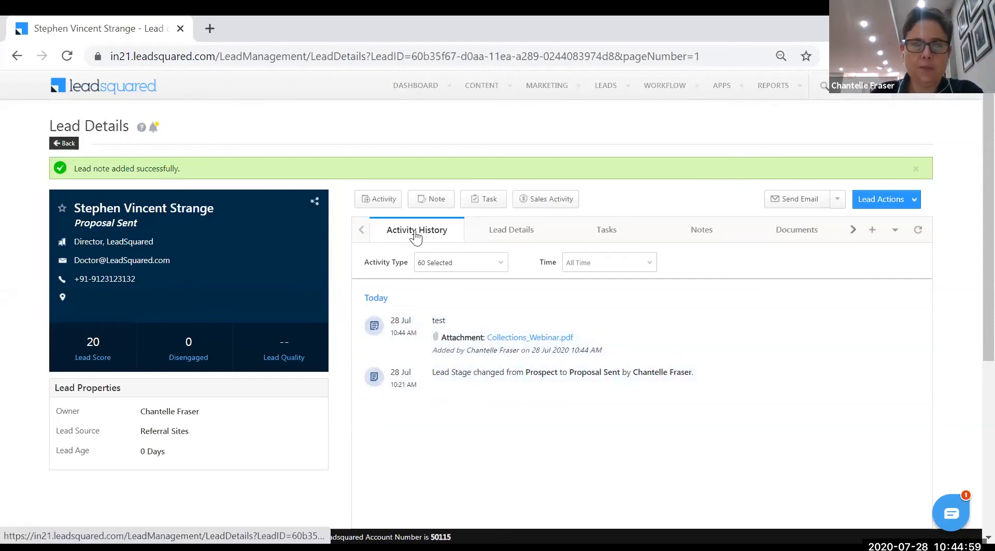
Create a Demo task for the lead on 29 Jul 2020 with a reminder enabled
{"action": "left_click", "coordinate": [486, 204]}
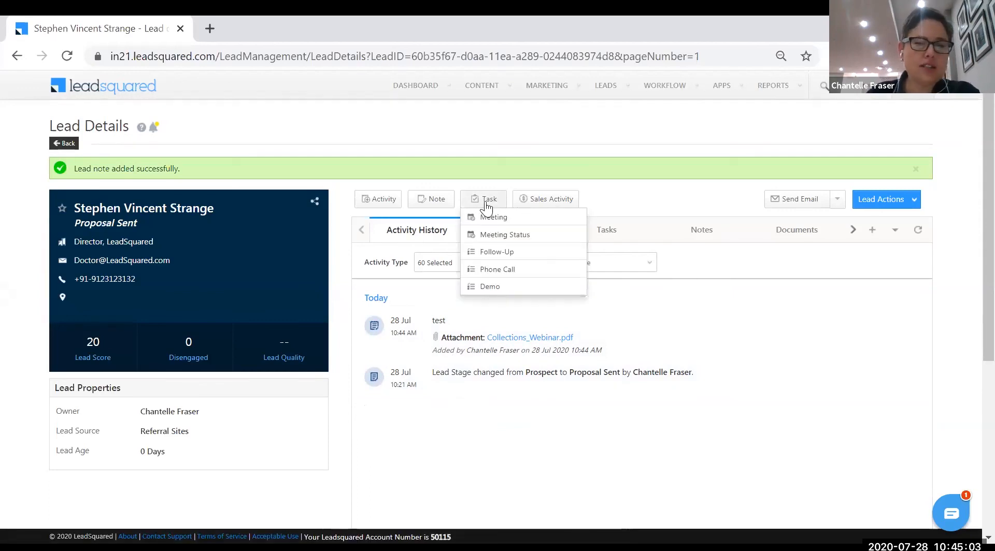
{"action": "left_click", "coordinate": [485, 202]}
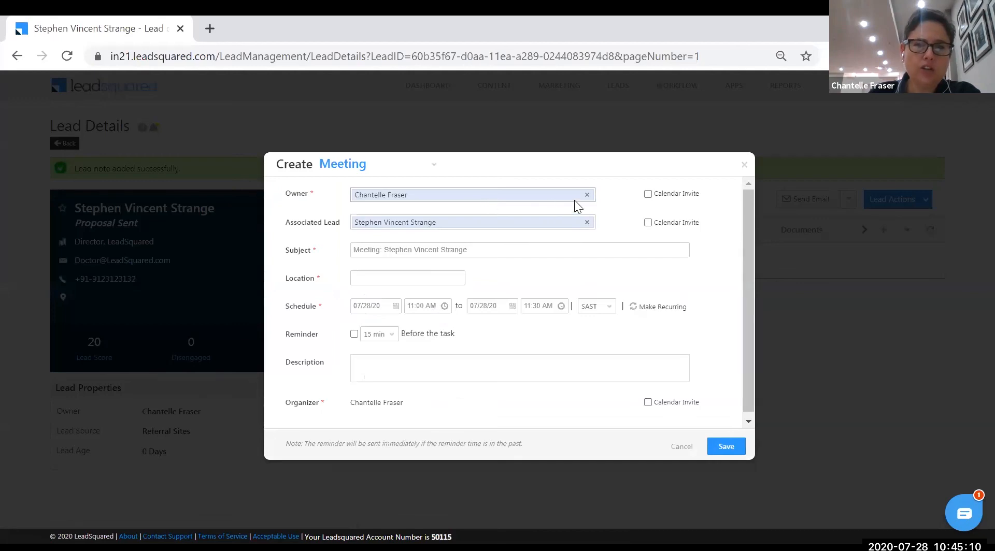
{"action": "left_click", "coordinate": [343, 165]}
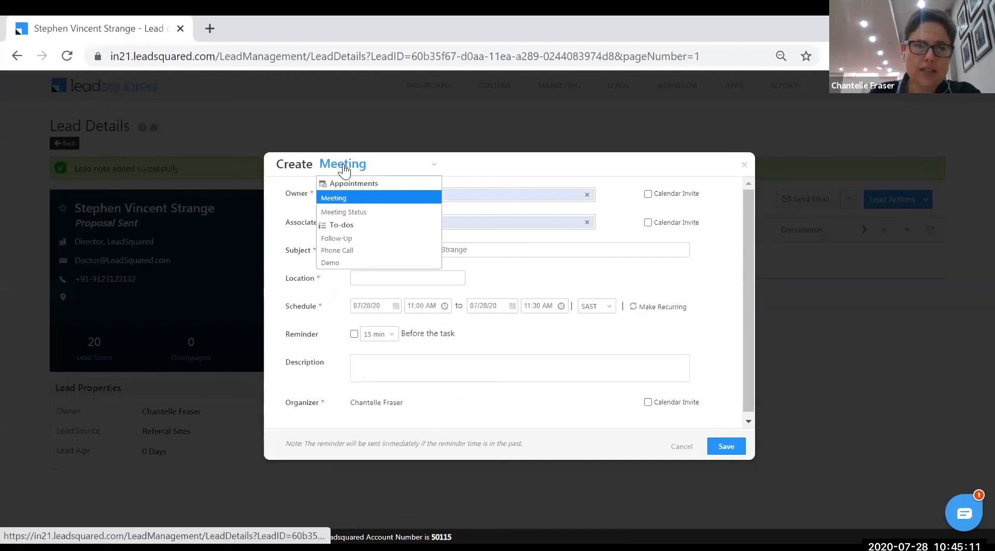
{"action": "left_click", "coordinate": [355, 262]}
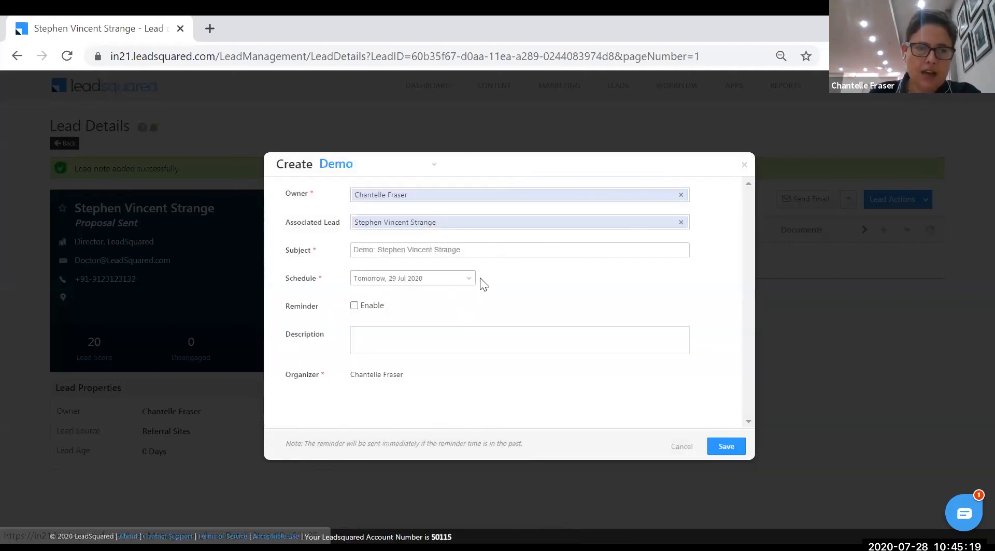
{"action": "left_click", "coordinate": [466, 349]}
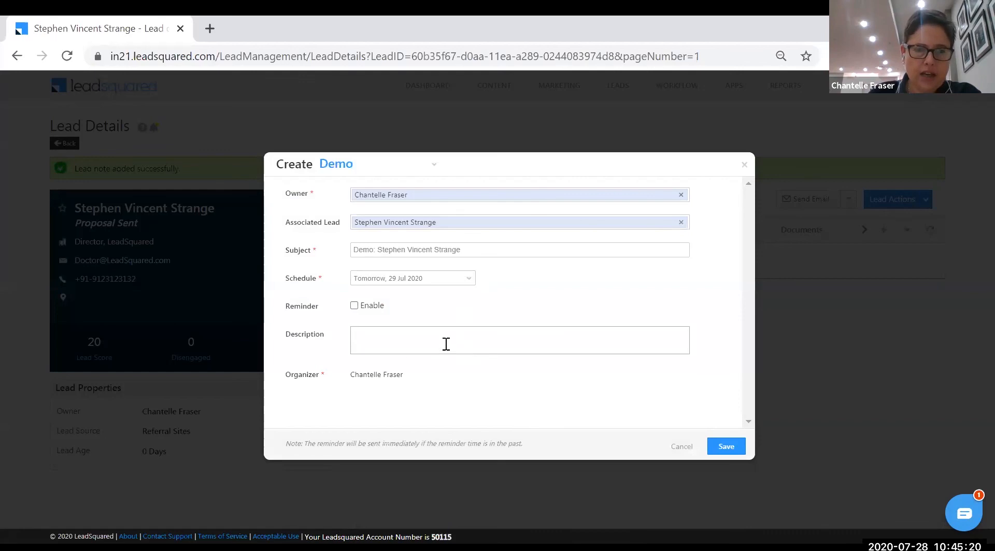
{"action": "left_click", "coordinate": [353, 306]}
{"action": "left_click", "coordinate": [741, 451]}
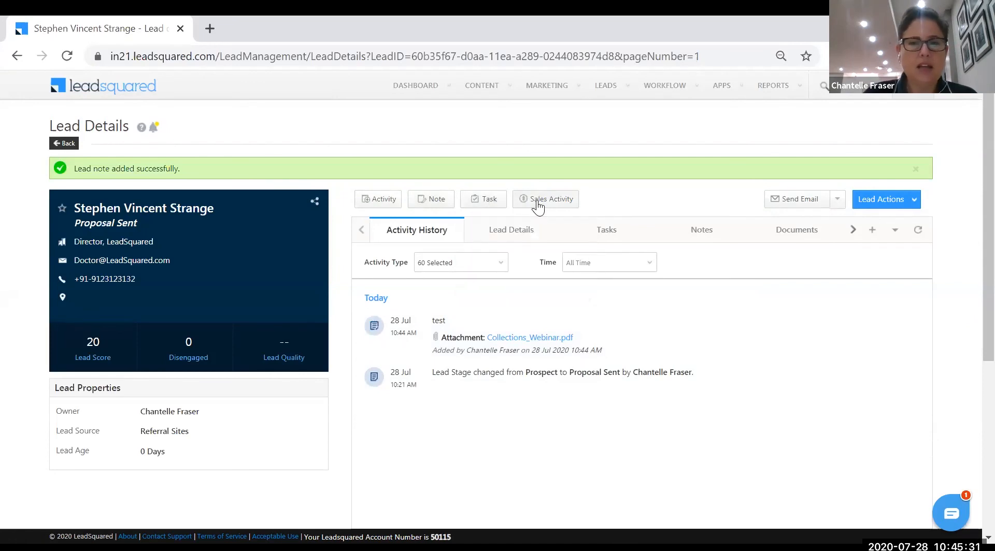
Log an Open sale of 4 - Third Party Insurance, order value 400, insurance value 4000
{"action": "left_click", "coordinate": [536, 204]}
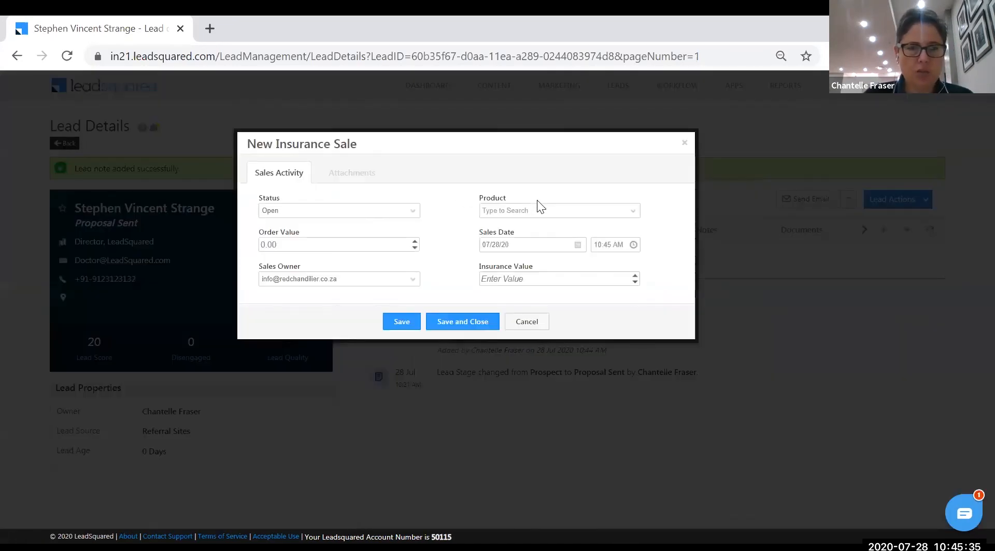
{"action": "left_click", "coordinate": [406, 214]}
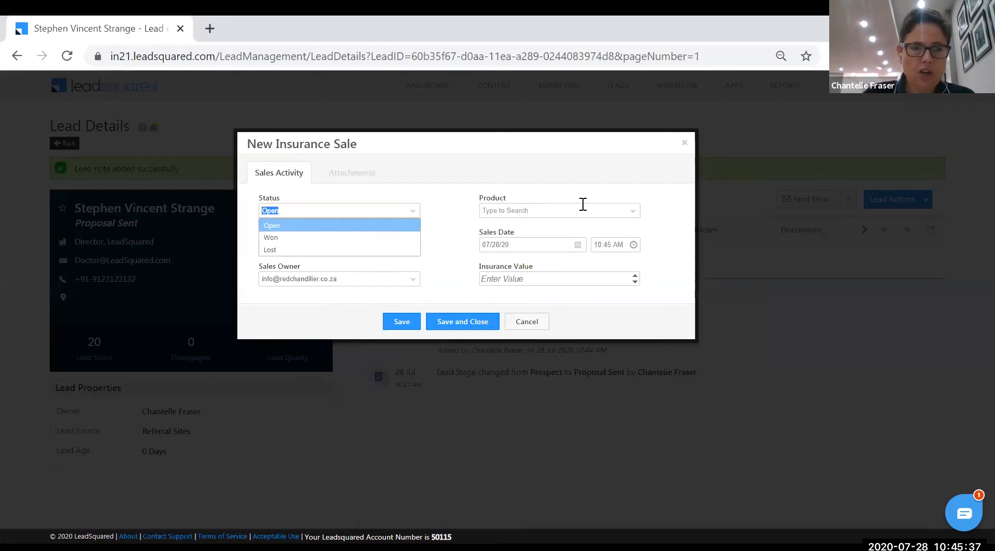
{"action": "left_click", "coordinate": [380, 229]}
{"action": "left_click", "coordinate": [629, 213]}
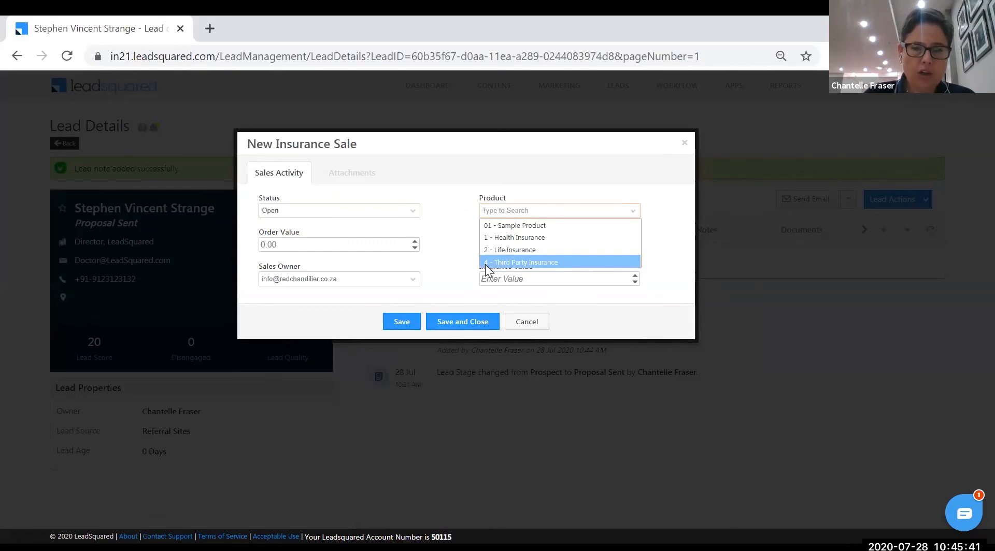
{"action": "left_click", "coordinate": [529, 261]}
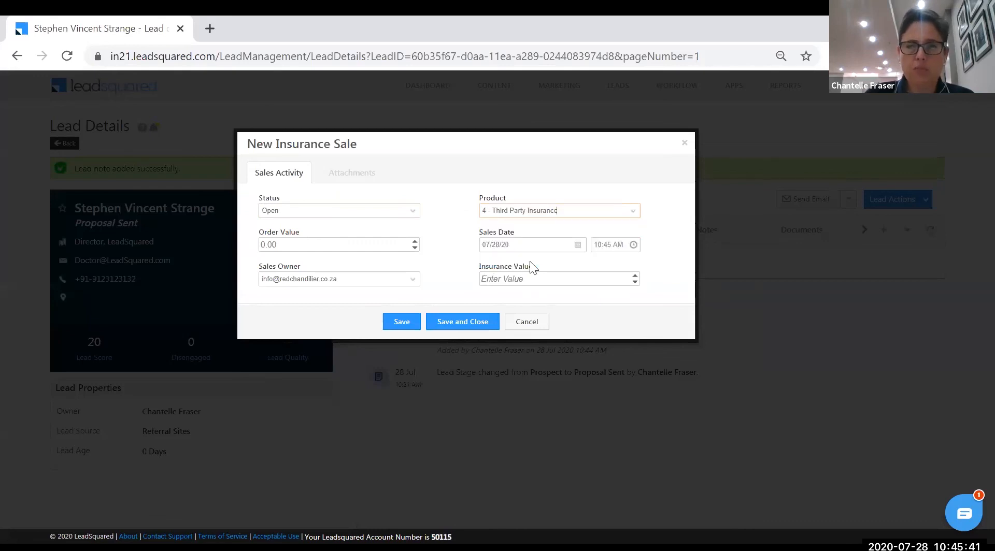
{"action": "left_click", "coordinate": [288, 244]}
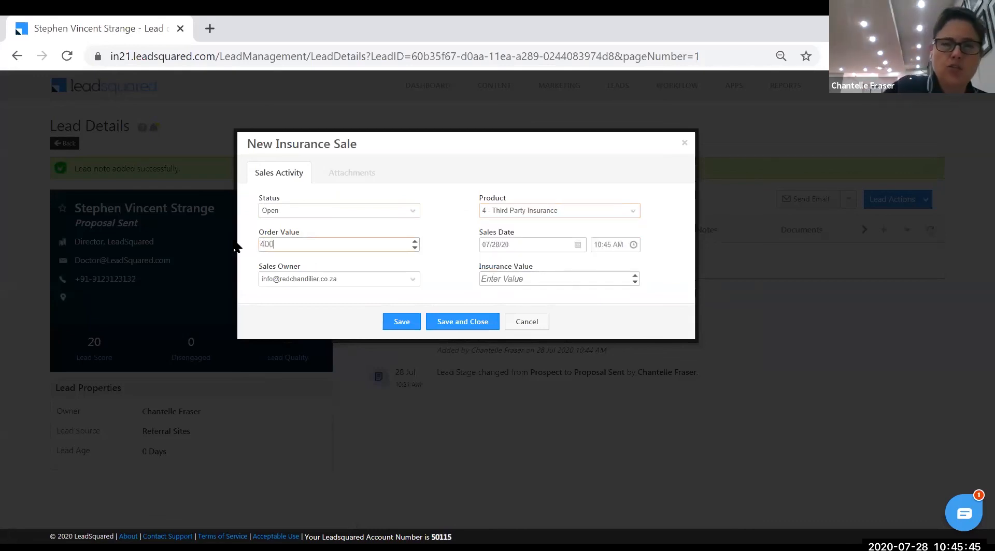
{"action": "left_click", "coordinate": [510, 279]}
{"action": "type", "text": "4000"}
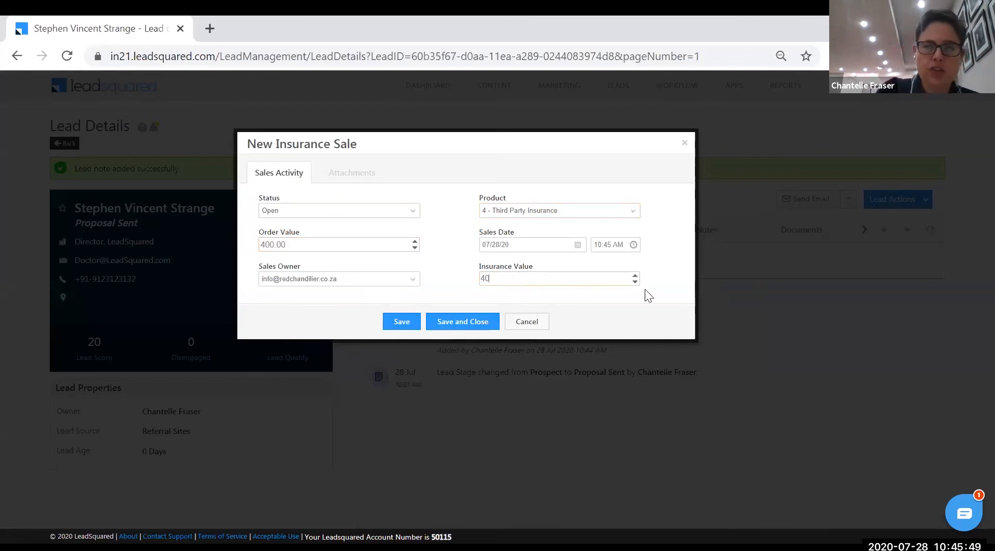
{"action": "left_click", "coordinate": [402, 321]}
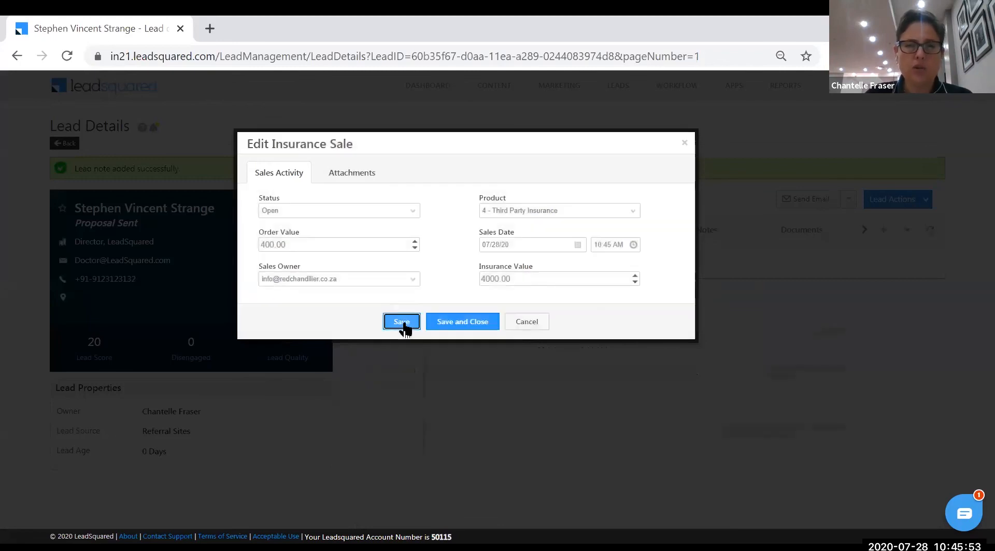
{"action": "left_click", "coordinate": [683, 144]}
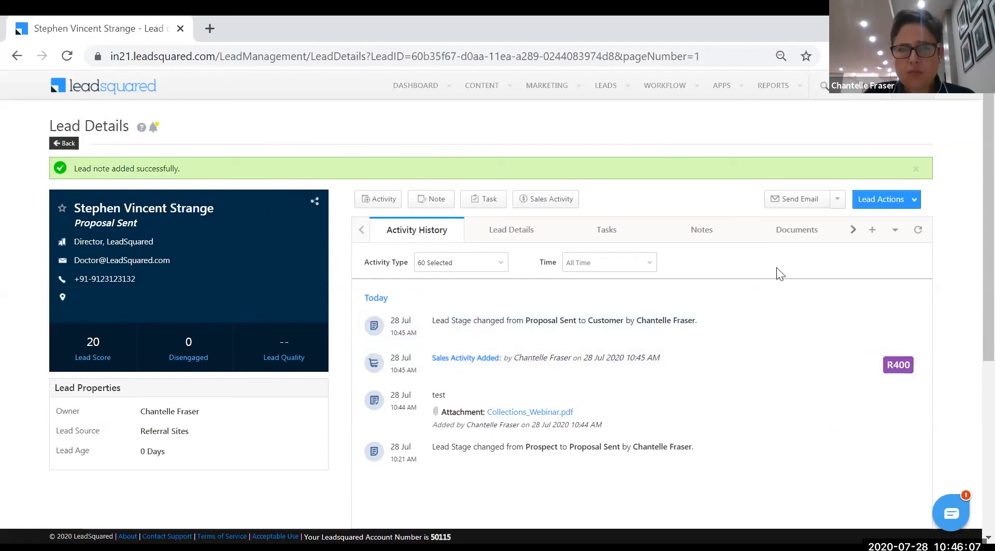
Add this lead to the Starred Leads list via Lead Actions > Add To List
{"action": "left_click", "coordinate": [885, 201]}
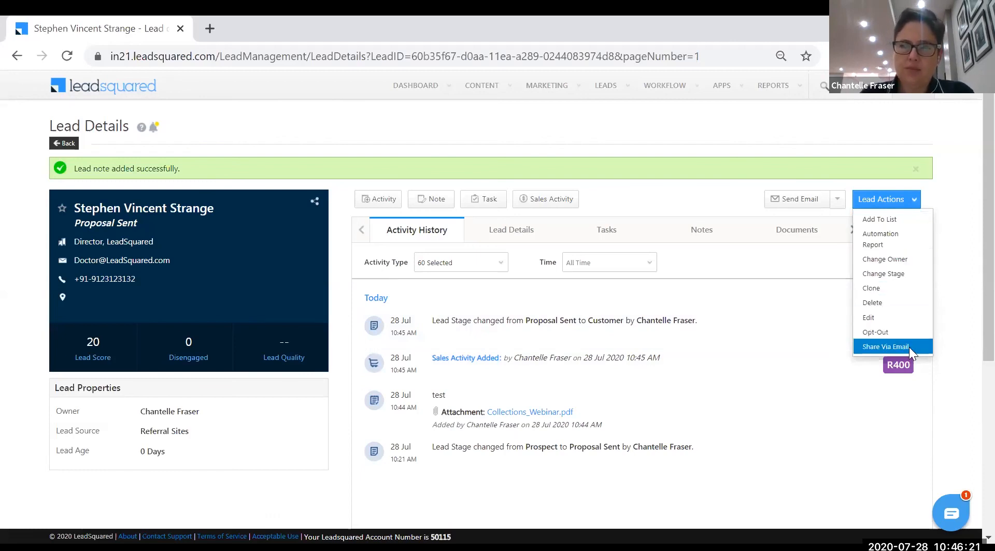
{"action": "left_click", "coordinate": [907, 224]}
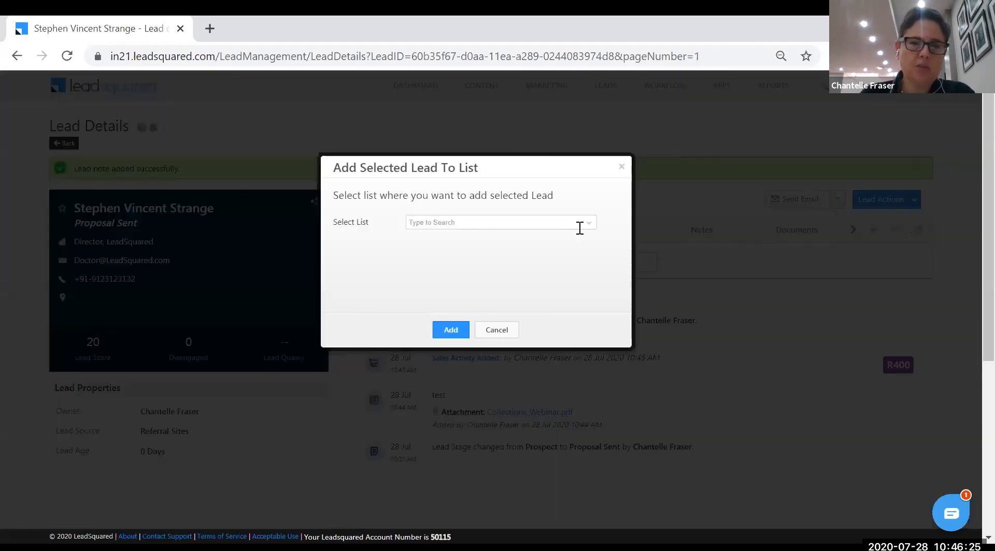
{"action": "left_click", "coordinate": [583, 230]}
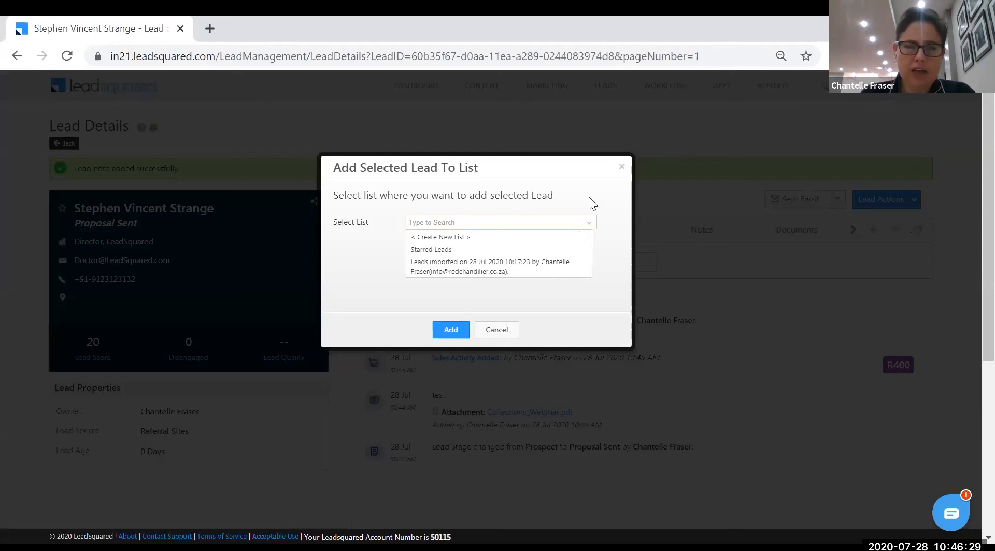
{"action": "left_click", "coordinate": [502, 250]}
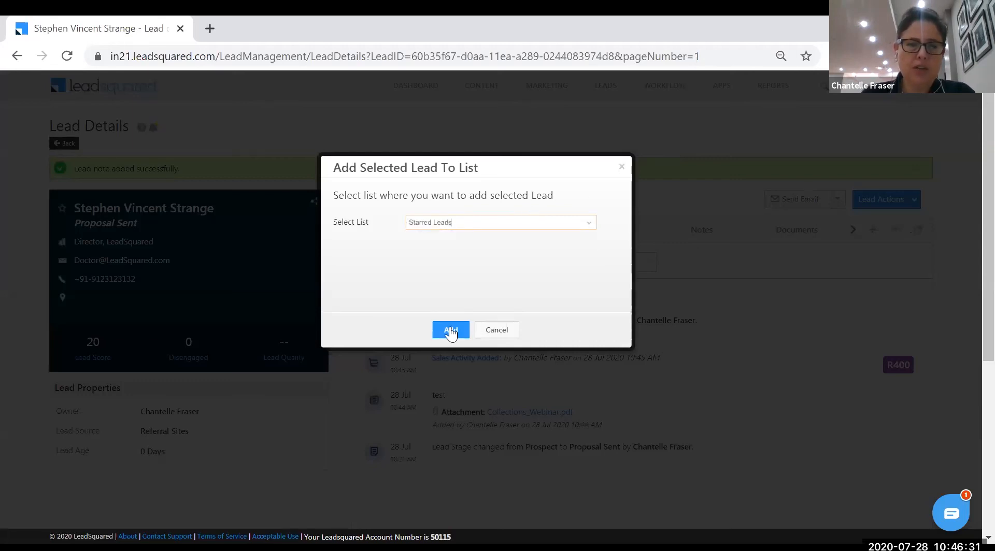
{"action": "left_click", "coordinate": [450, 330]}
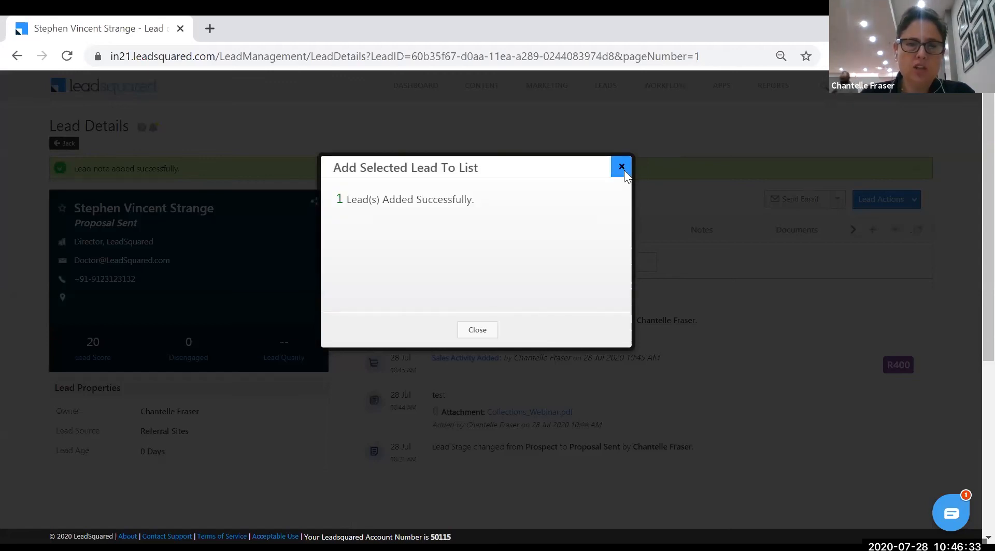
{"action": "left_click", "coordinate": [622, 167]}
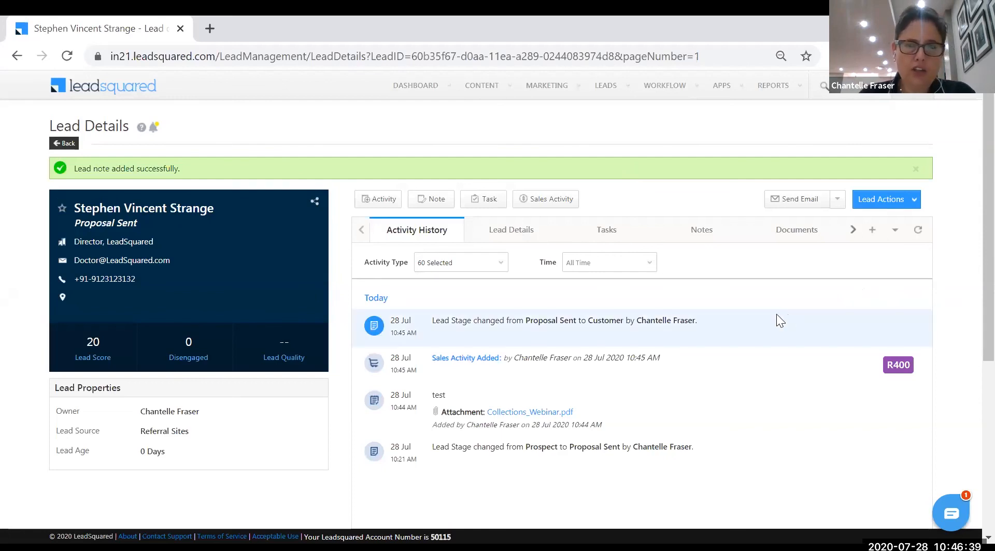
View the lead's Documents, then go back to the Manage Leads list
{"action": "left_click", "coordinate": [792, 234]}
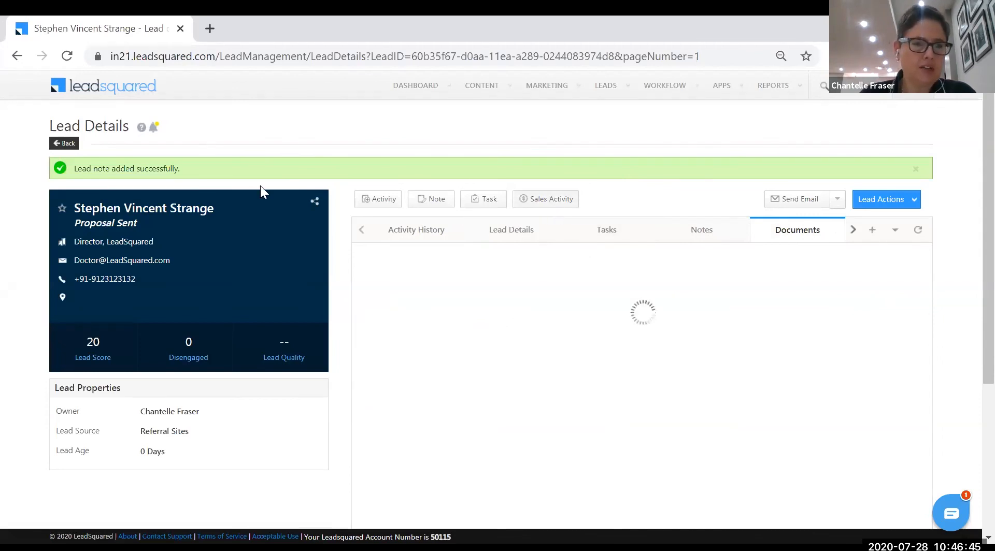
{"action": "left_click", "coordinate": [76, 146]}
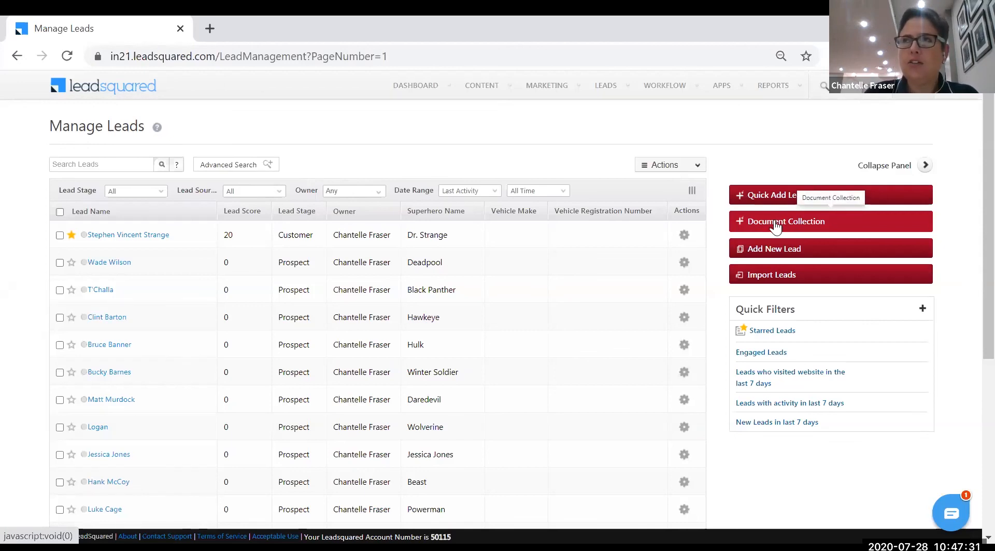
Submit a Document Collection form for a new lead with only the lead's first name entered
{"action": "mouse_move", "coordinate": [665, 88]}
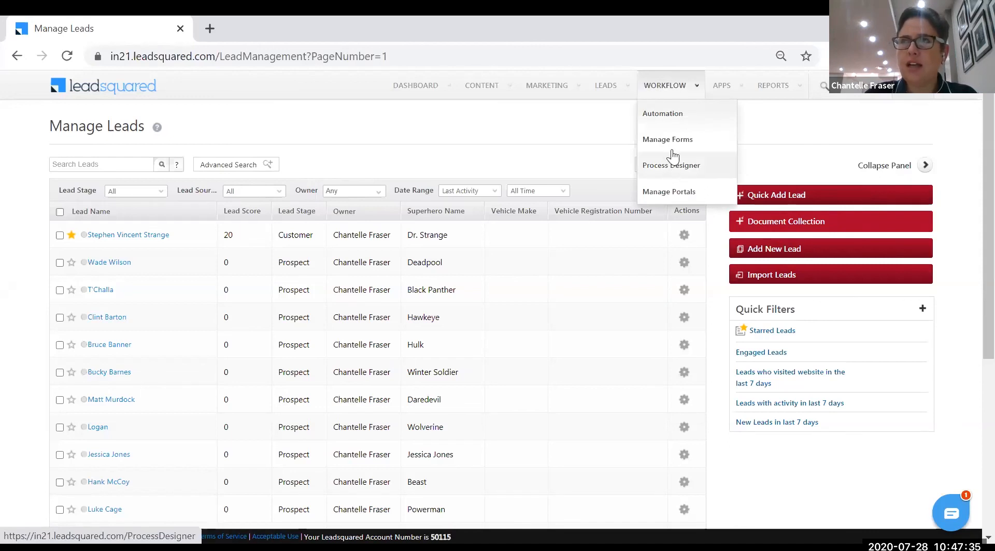
{"action": "left_click", "coordinate": [802, 221]}
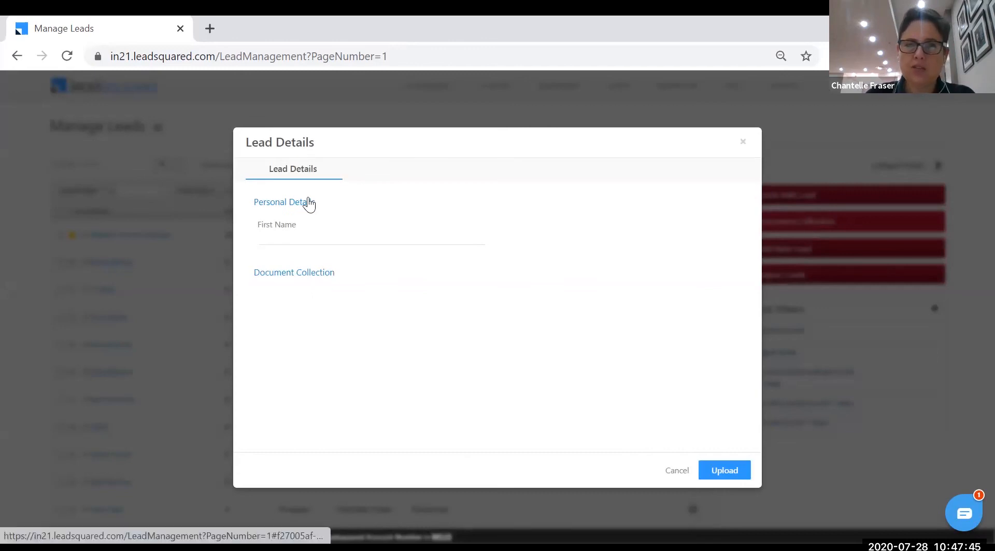
{"action": "left_click", "coordinate": [304, 235]}
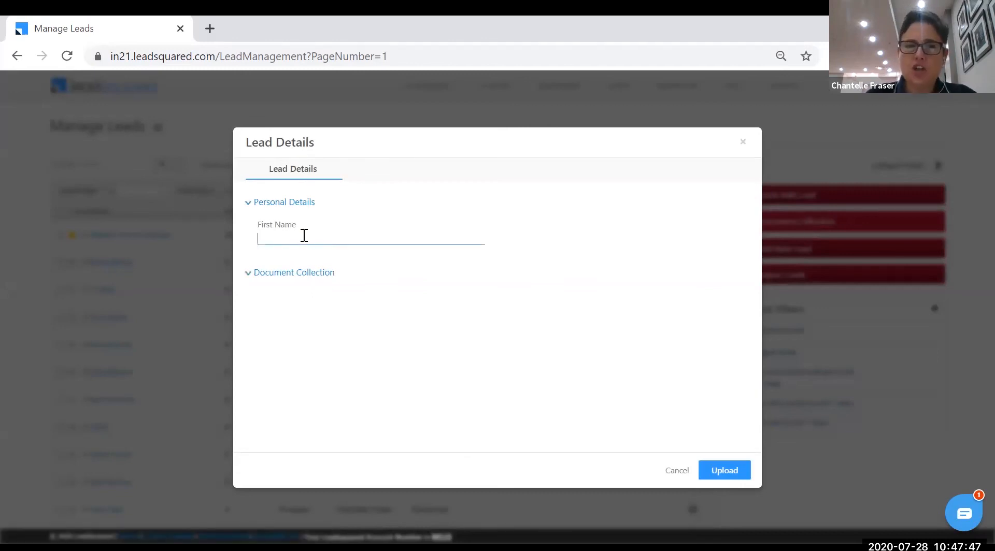
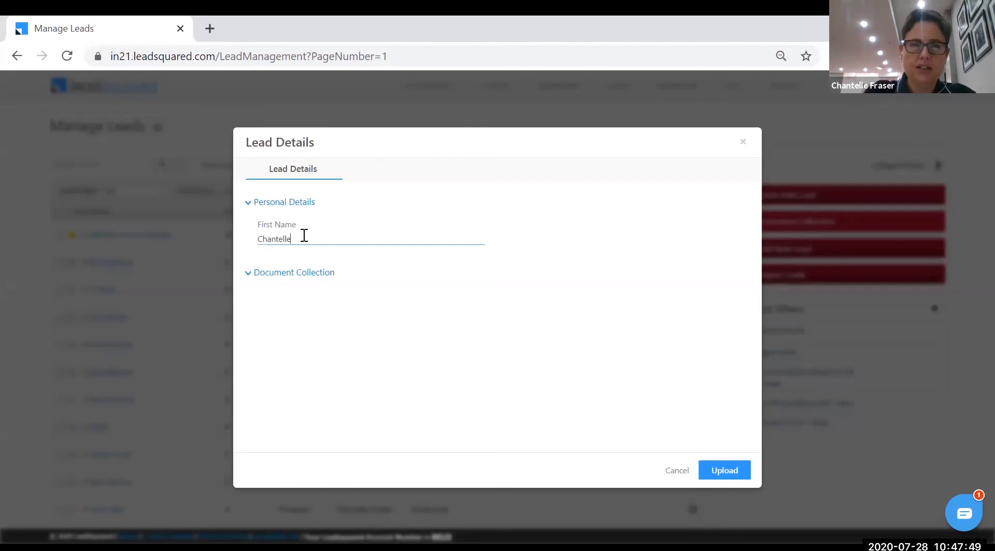
{"action": "left_click", "coordinate": [318, 274]}
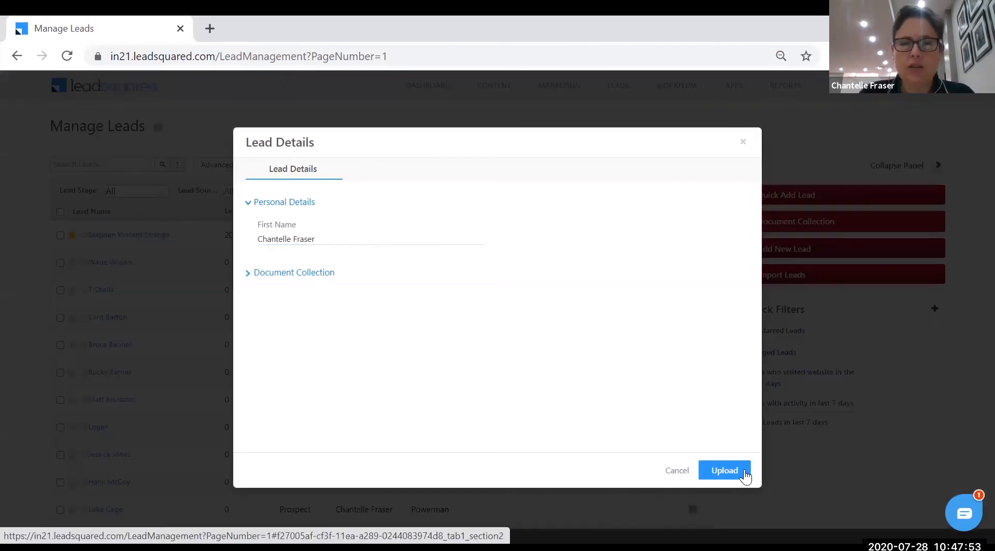
{"action": "left_click", "coordinate": [739, 472]}
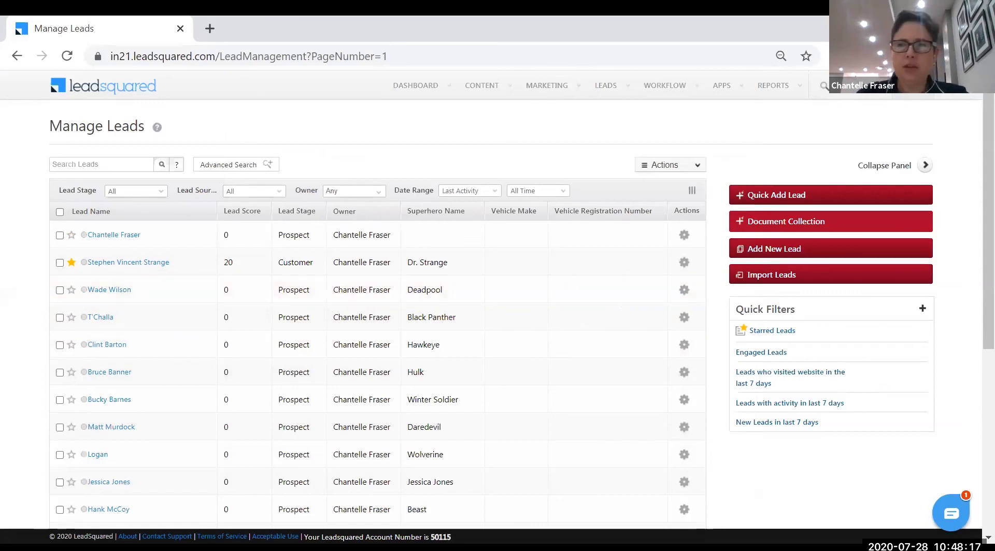
{"action": "left_click", "coordinate": [914, 89]}
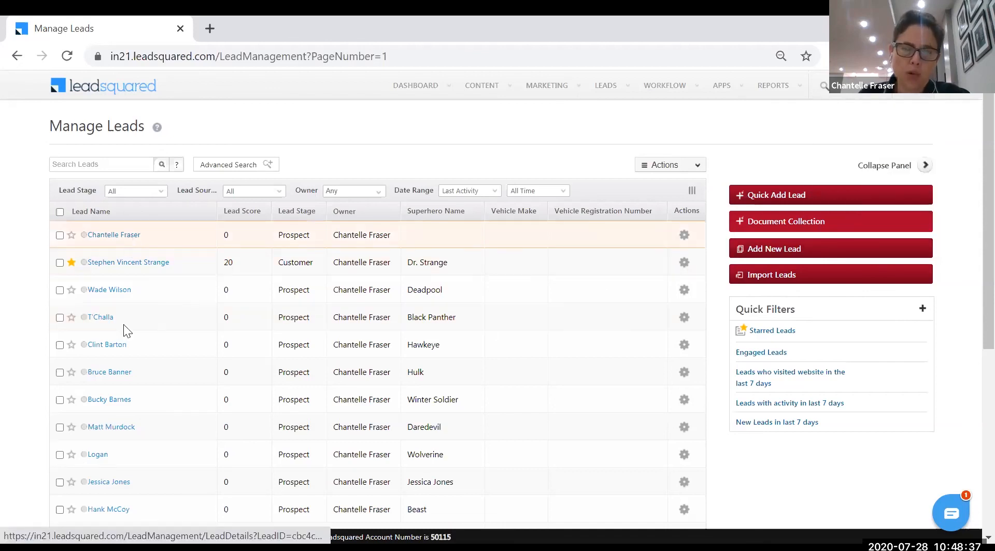
{"action": "left_click", "coordinate": [605, 86]}
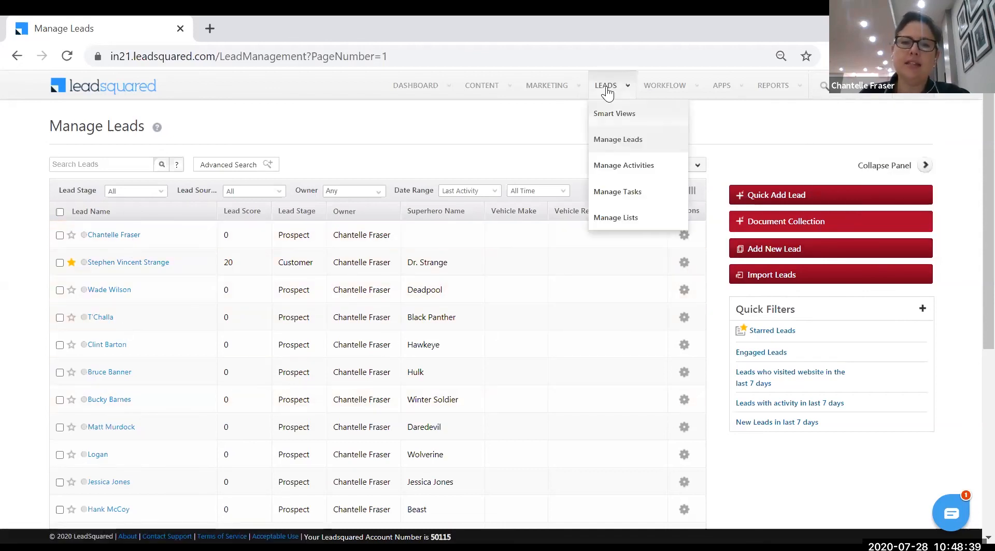